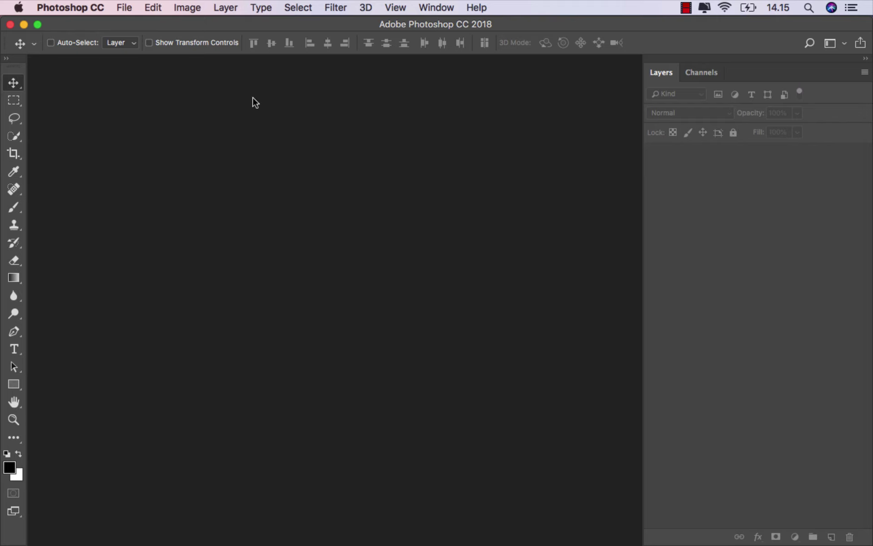
Create a new document from the recent Custom 3000 × 2000 px, 300 ppi preset.
click(124, 7)
click(129, 24)
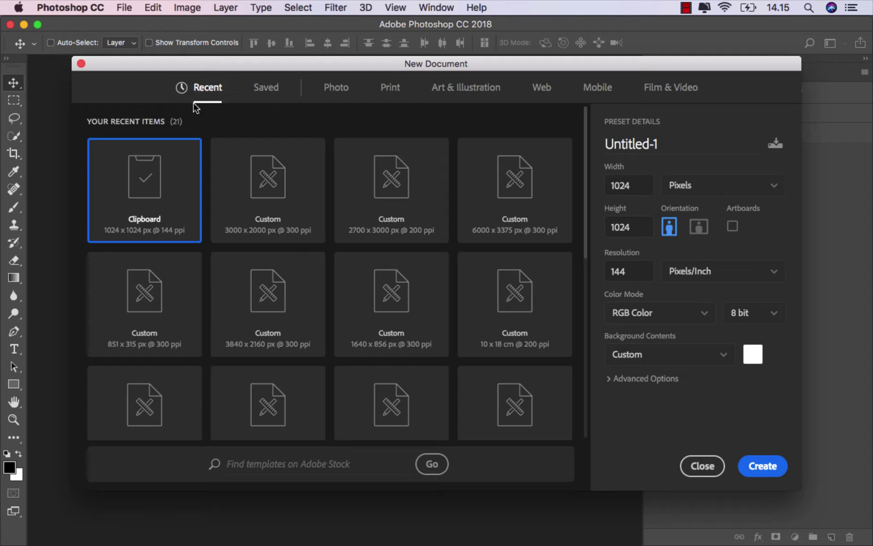
click(247, 181)
click(636, 191)
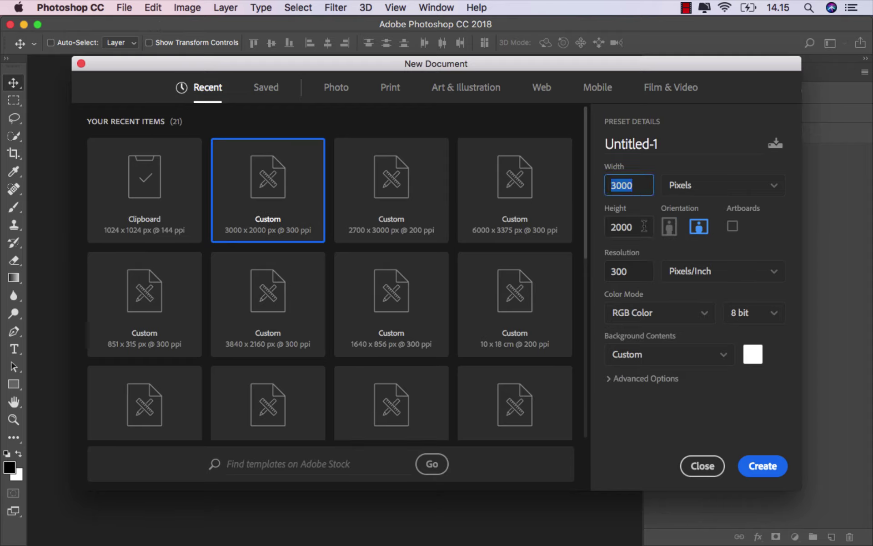
click(642, 226)
click(631, 269)
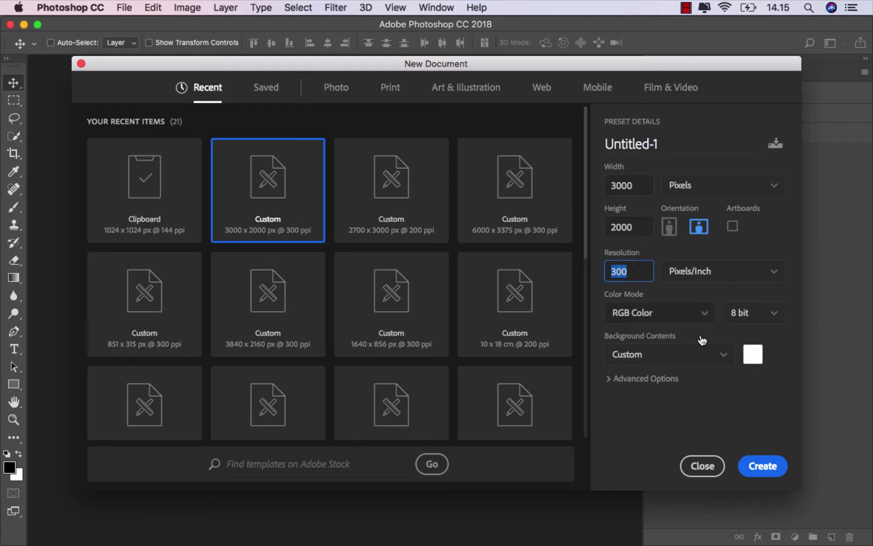
click(762, 466)
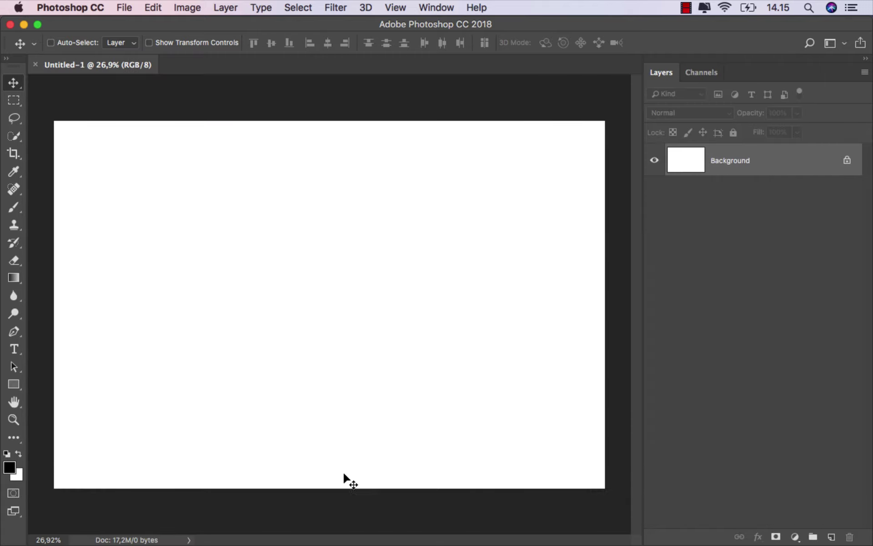
Place norway_stock_008 onto the canvas at full size and rasterize its layer.
click(334, 527)
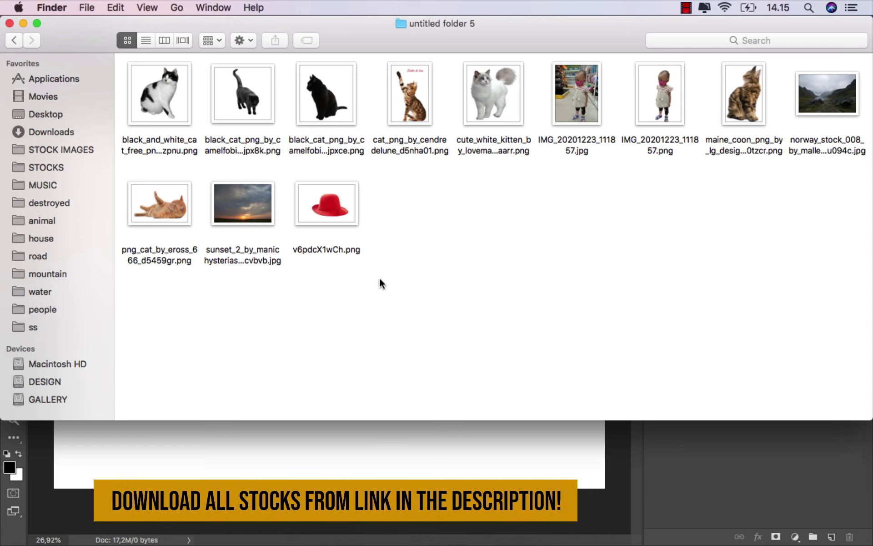
mouse_move(825, 98)
mouse_down()
mouse_move(351, 412)
mouse_move(327, 269)
mouse_up()
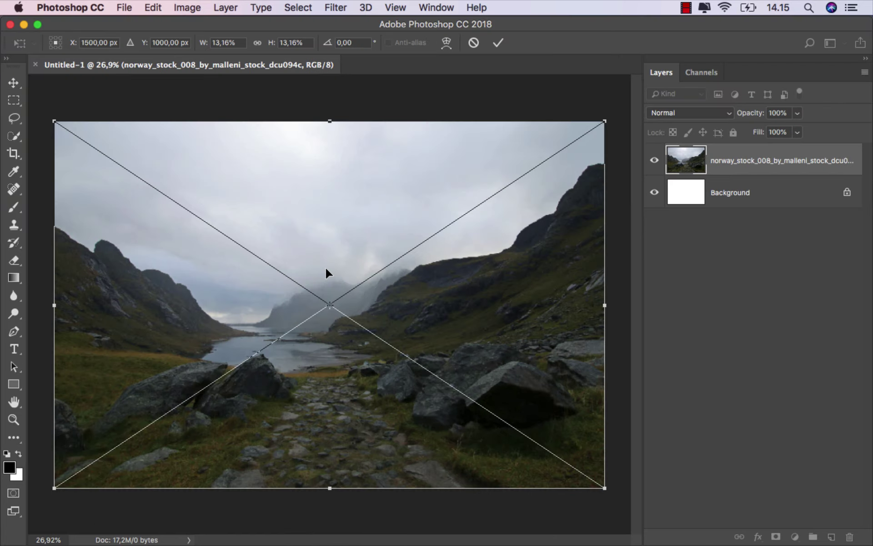
click(498, 42)
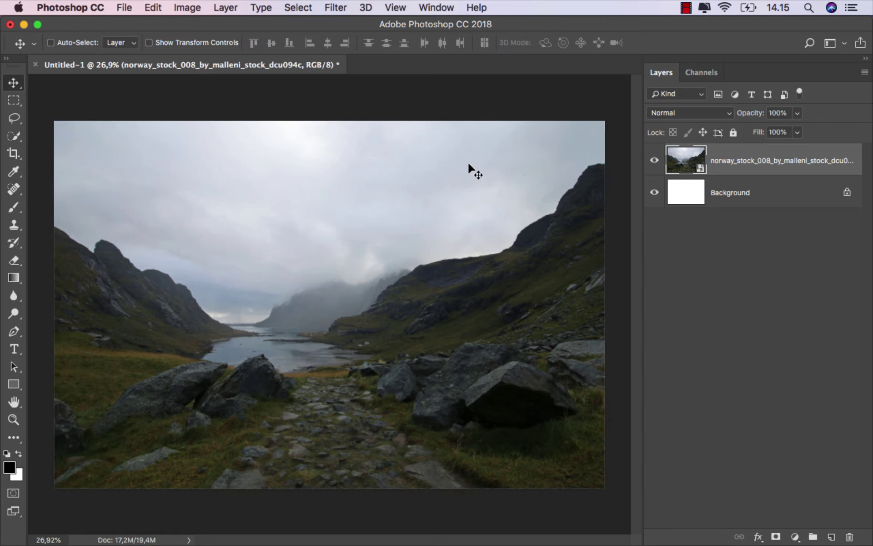
right_click(735, 157)
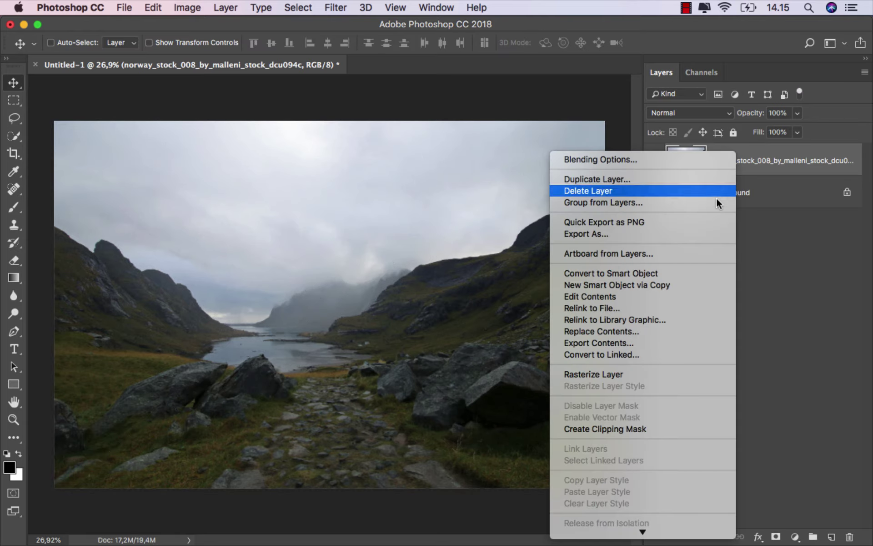
click(634, 372)
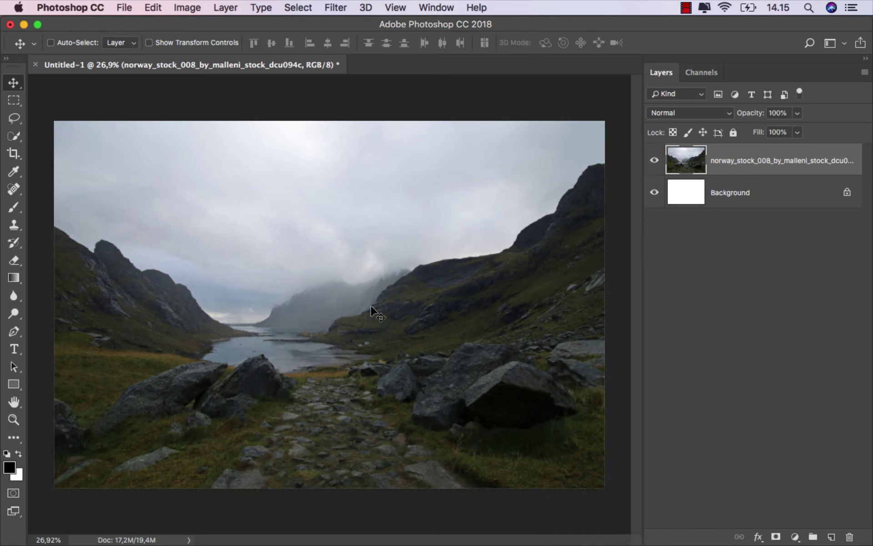
Quick-select the mountains, lake and rocks, then add a layer mask hiding the sky.
click(16, 137)
click(47, 136)
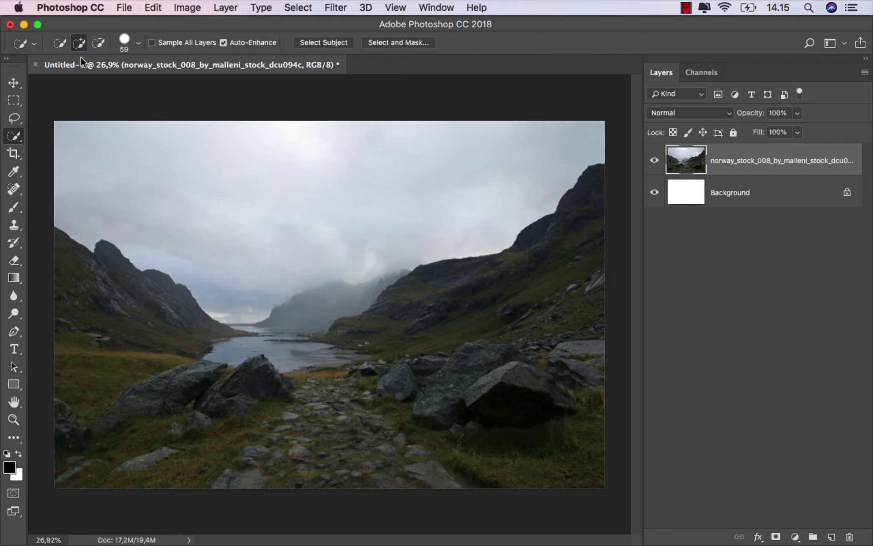
drag(68, 233, 158, 307)
mouse_move(461, 287)
mouse_down()
mouse_move(554, 251)
mouse_move(177, 456)
mouse_up()
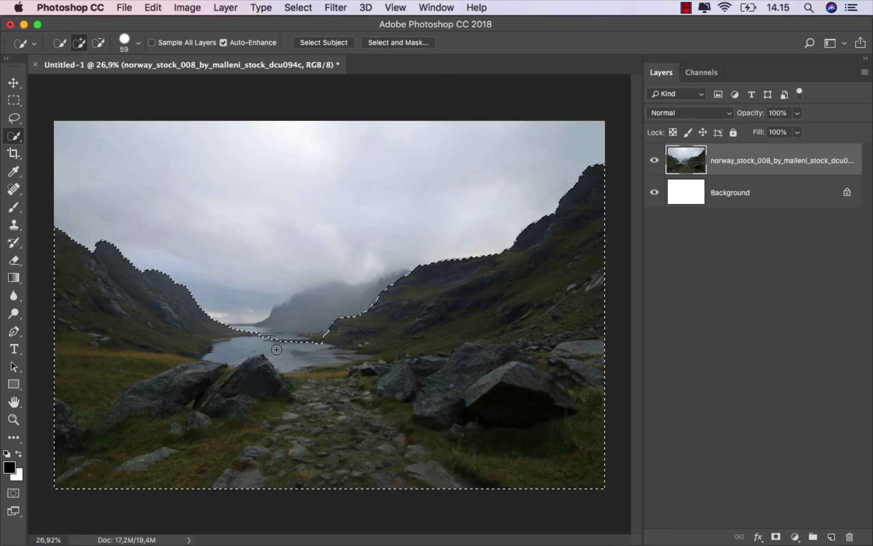
scroll(271, 340, up, 5)
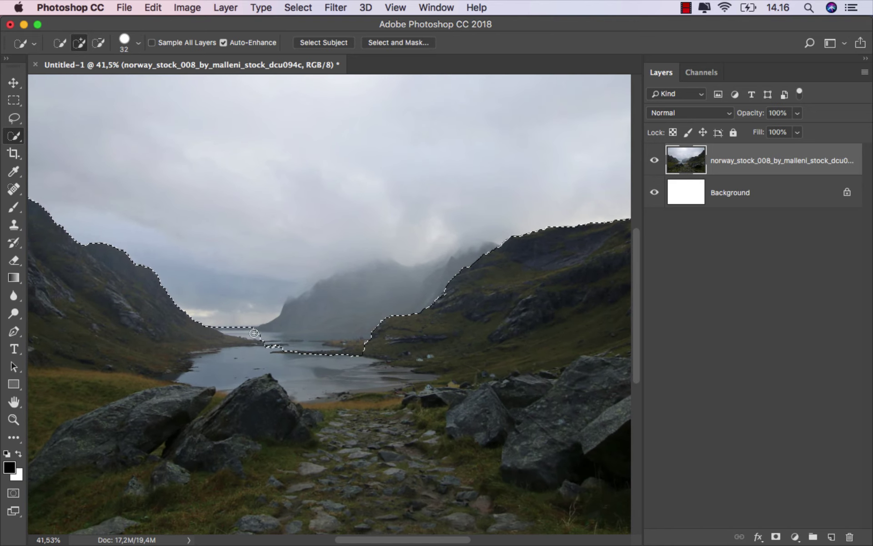
drag(258, 336, 464, 264)
scroll(324, 318, down, 1)
scroll(324, 318, down, 1)
scroll(386, 291, down, 1)
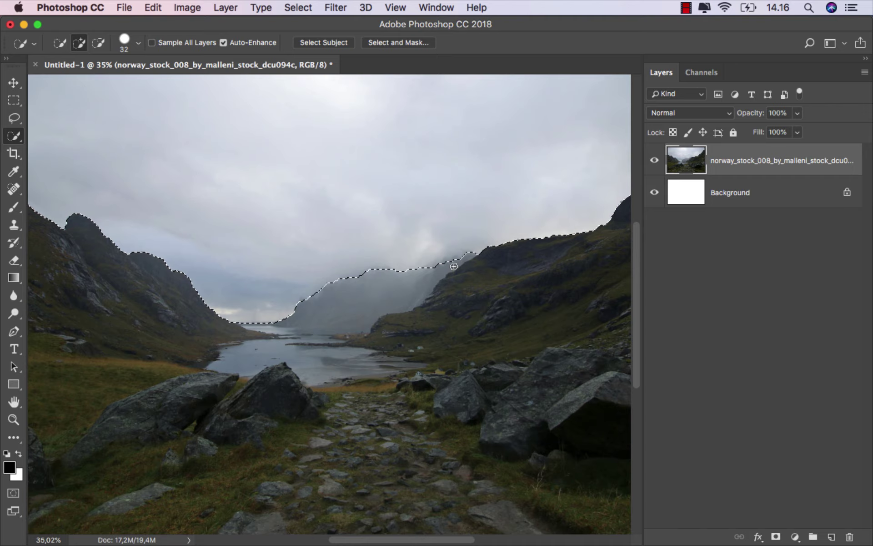
key(alt)
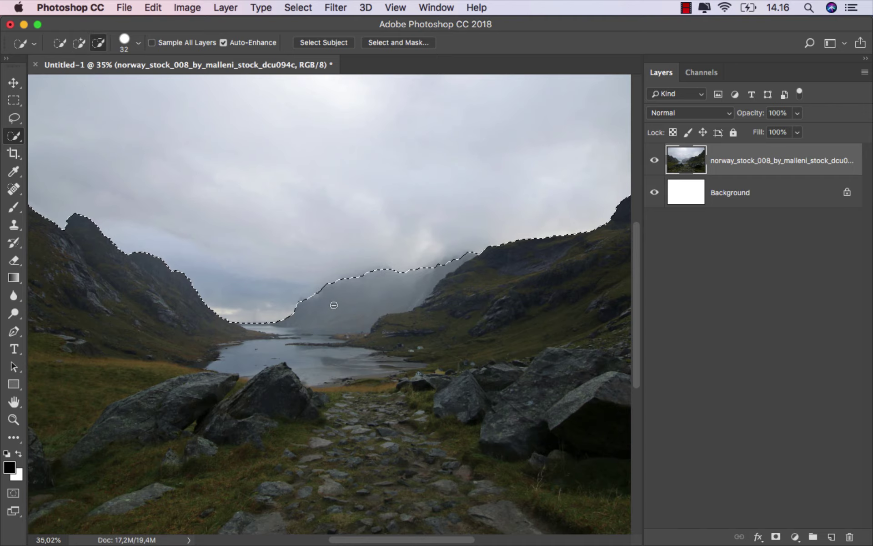
scroll(333, 304, down, 2)
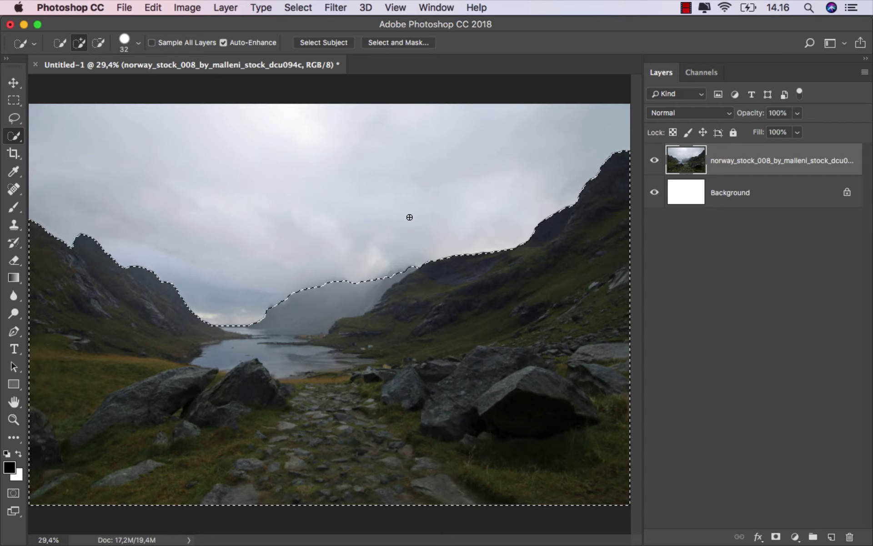
click(775, 536)
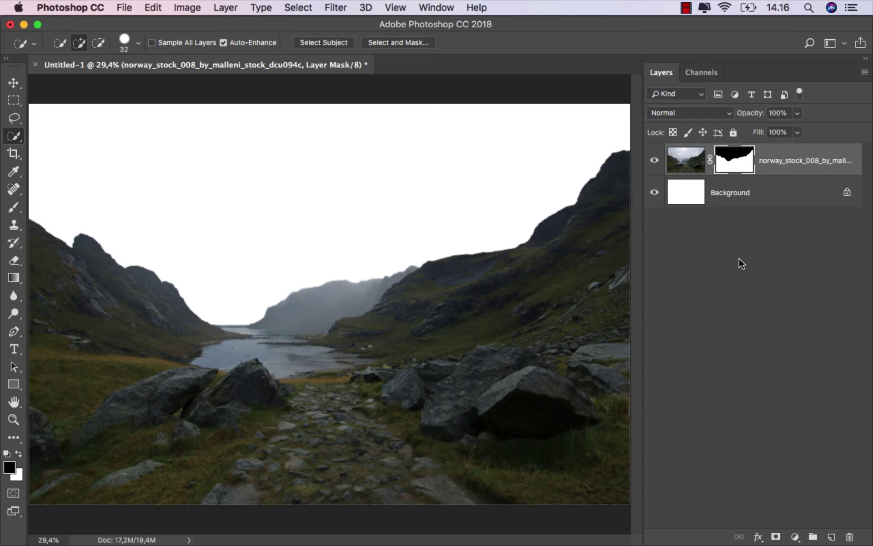
Open the layer mask in Select and Mask with a 17 px Refine Edge Brush.
right_click(733, 161)
click(693, 266)
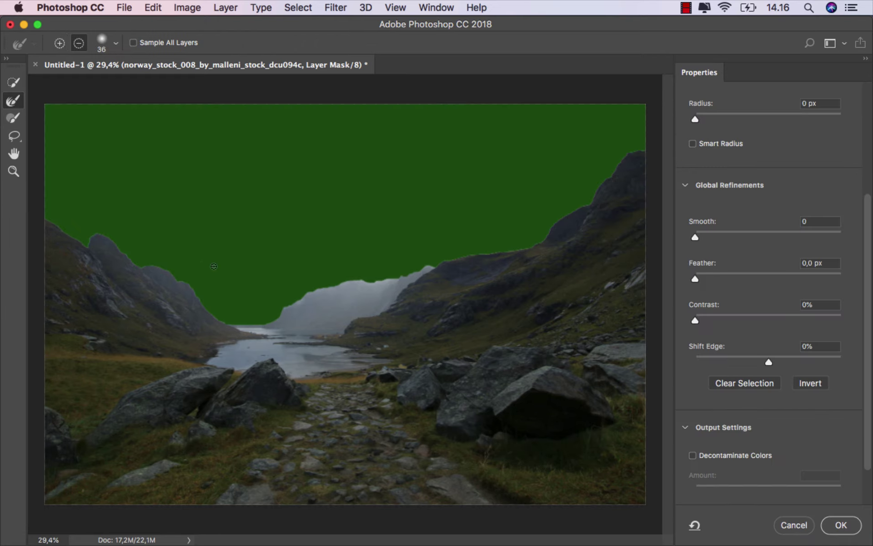
scroll(95, 245, up, 5)
drag(96, 245, 227, 274)
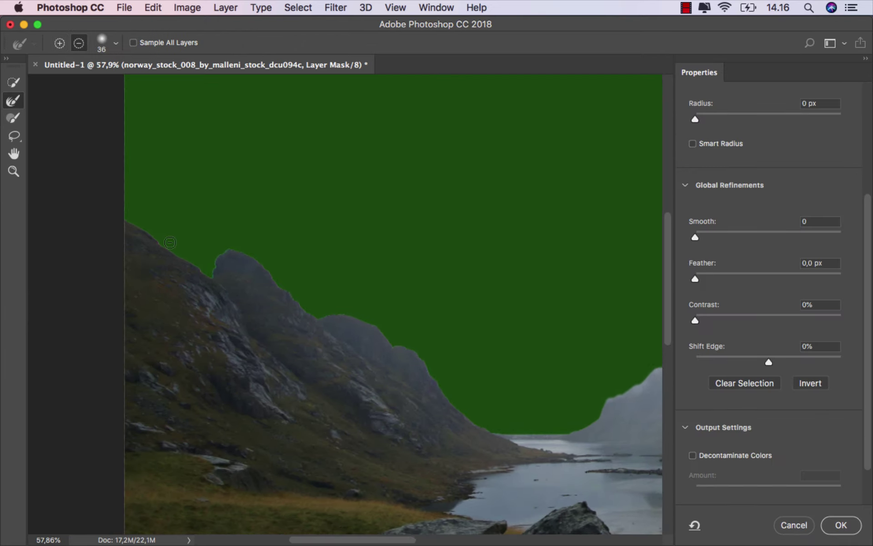
scroll(166, 249, up, 3)
drag(109, 212, 97, 200)
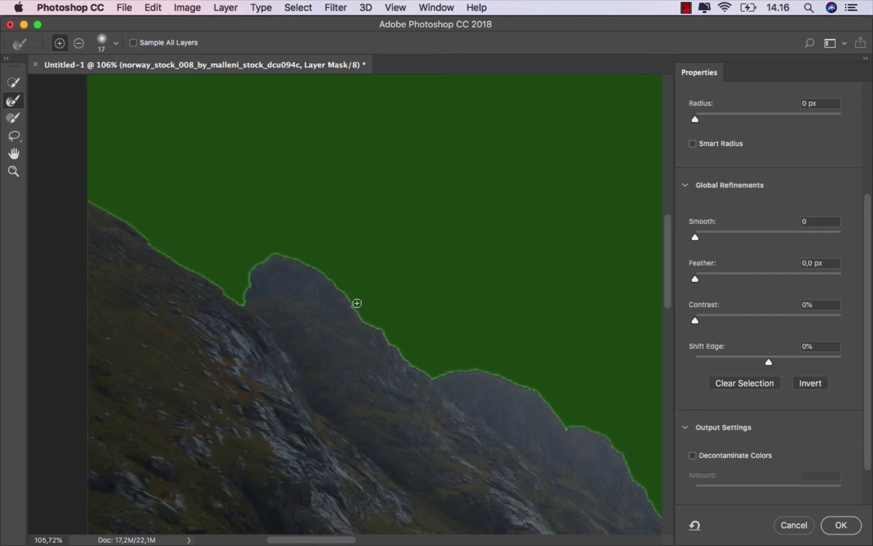
Brush the mask edge along the ridge, lake, rocks and right-hand mountain.
drag(357, 302, 179, 232)
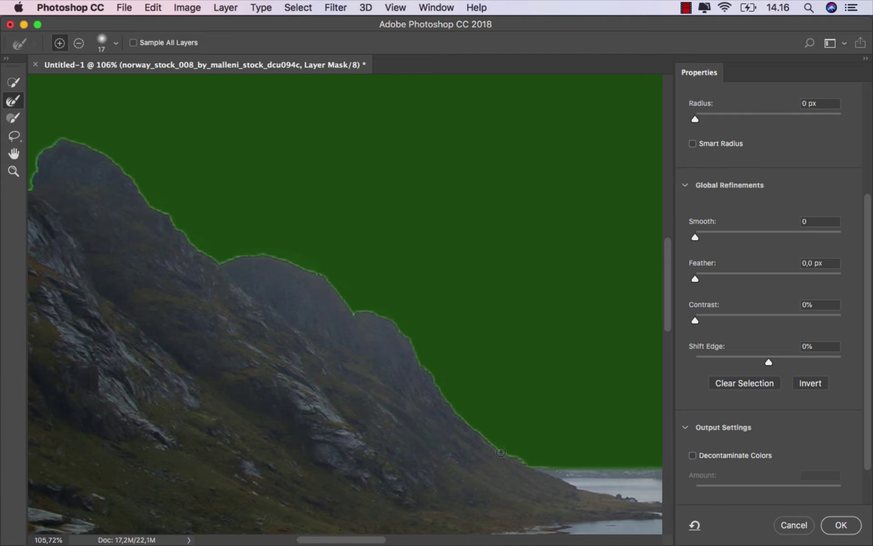
mouse_move(517, 456)
mouse_down()
mouse_move(158, 253)
mouse_move(313, 258)
mouse_up()
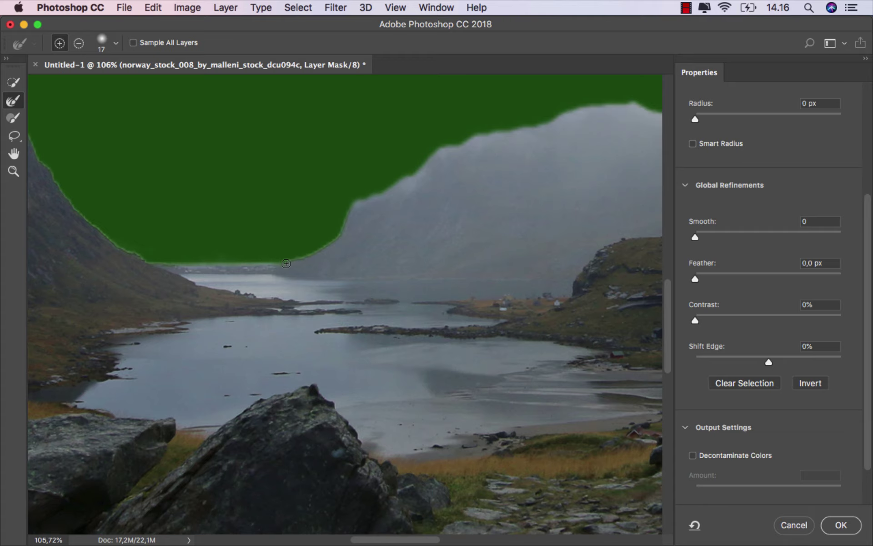
scroll(302, 288, down, 3)
mouse_move(302, 288)
mouse_down()
mouse_move(278, 351)
mouse_move(142, 359)
mouse_move(185, 341)
mouse_up()
scroll(185, 341, down, 2)
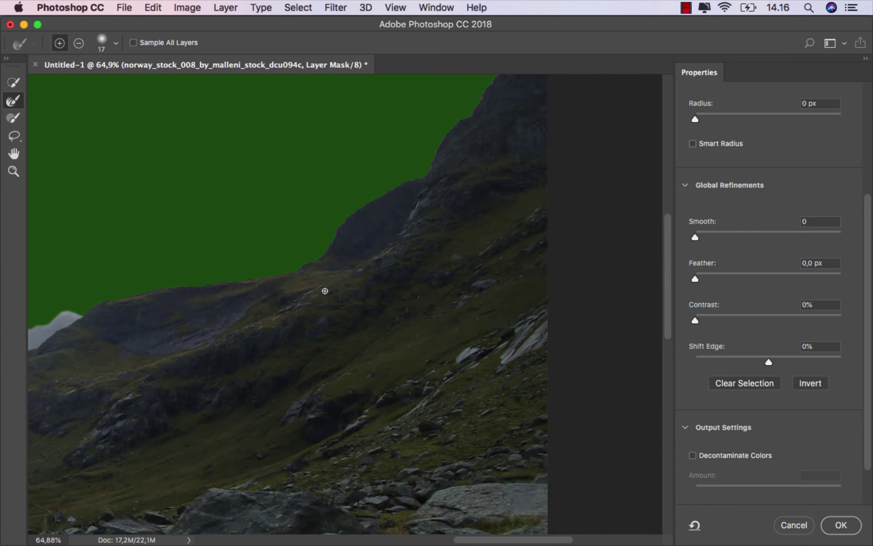
drag(325, 290, 375, 355)
Enlarge the refine brush to 38 px and refine the left valley and water edges.
key(bracketright)
key(bracketright)
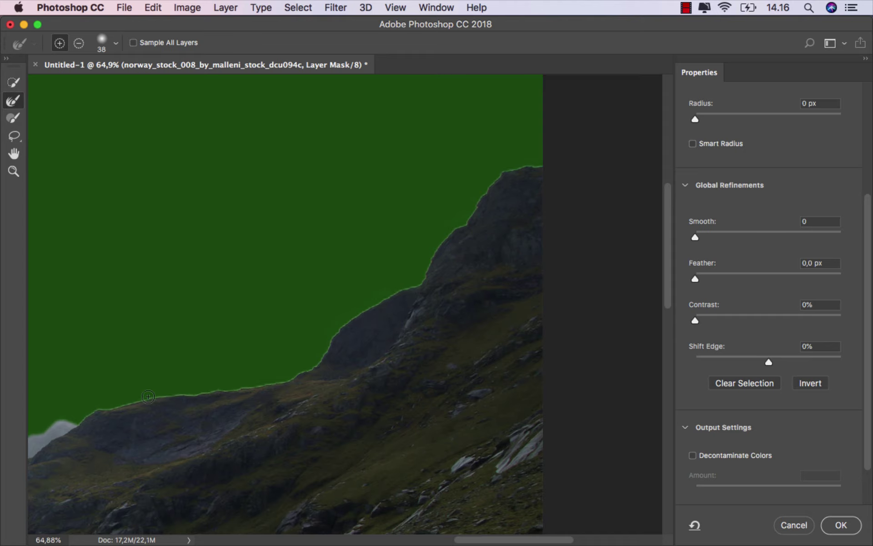
drag(148, 397, 478, 248)
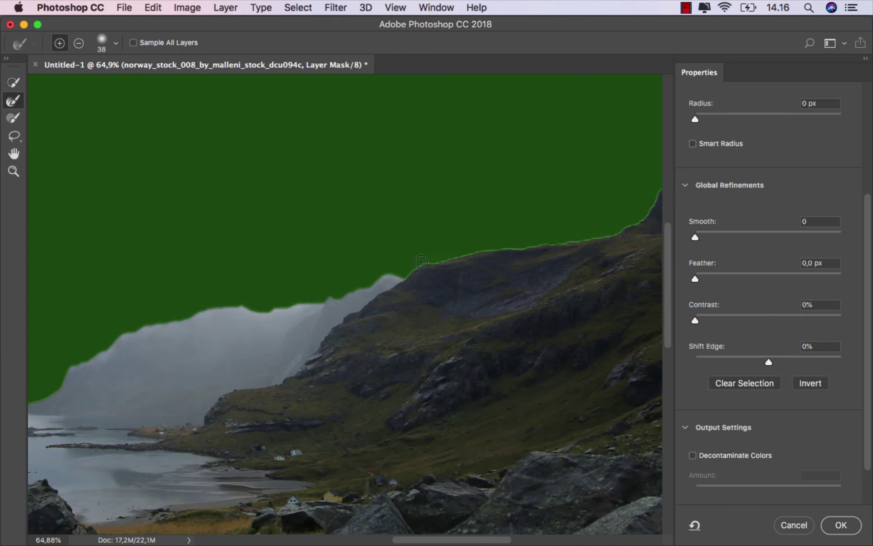
mouse_move(390, 266)
mouse_down()
mouse_move(487, 208)
mouse_move(551, 229)
mouse_up()
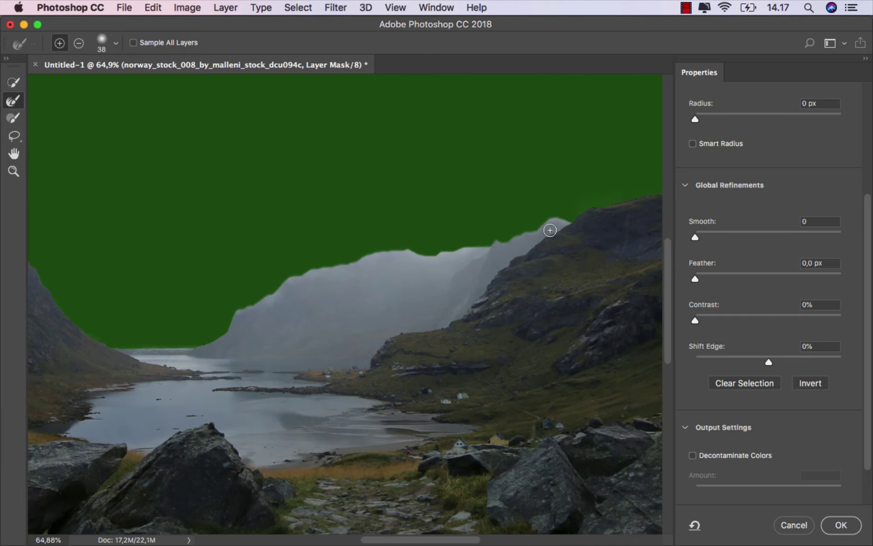
scroll(410, 294, down, 2)
scroll(411, 294, down, 2)
scroll(579, 215, up, 5)
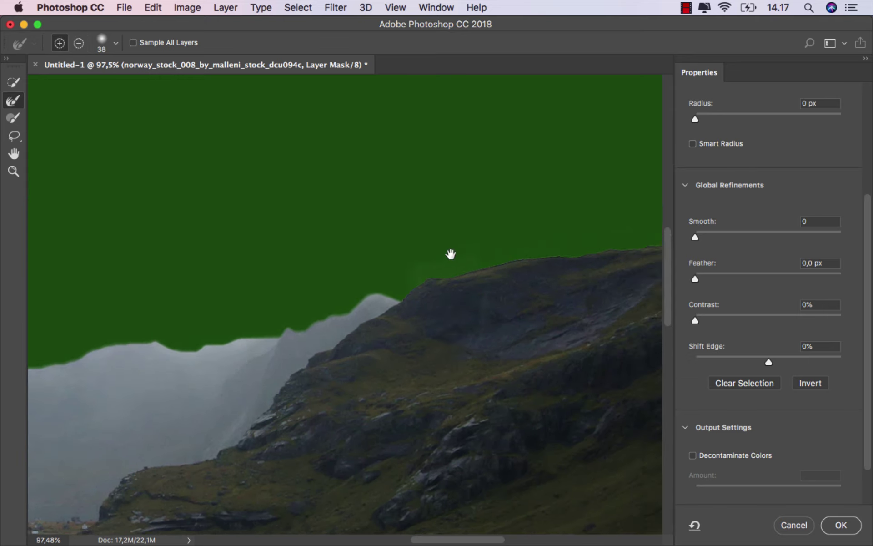
scroll(448, 254, right, 3)
scroll(485, 271, up, 3)
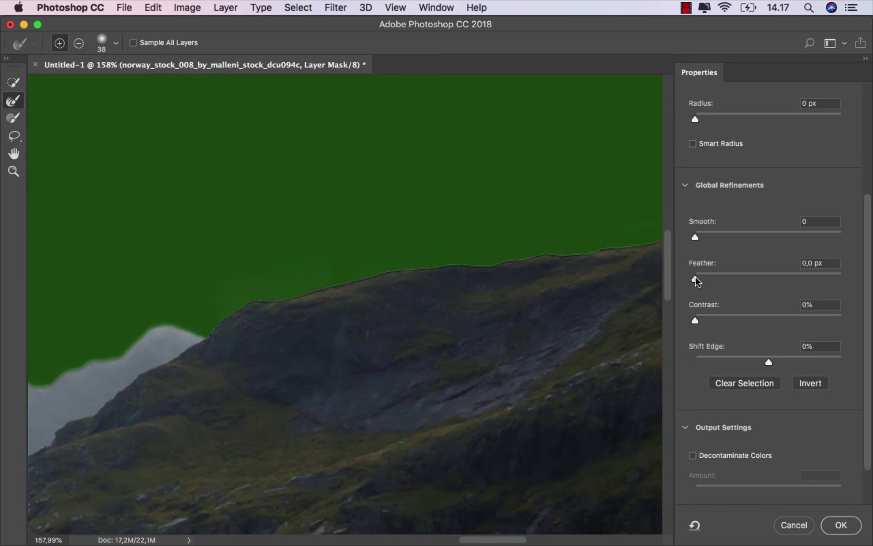
Set the mask edge to Feather 0.9 px, Contrast 8% and Shift Edge -59%.
drag(708, 274, 702, 276)
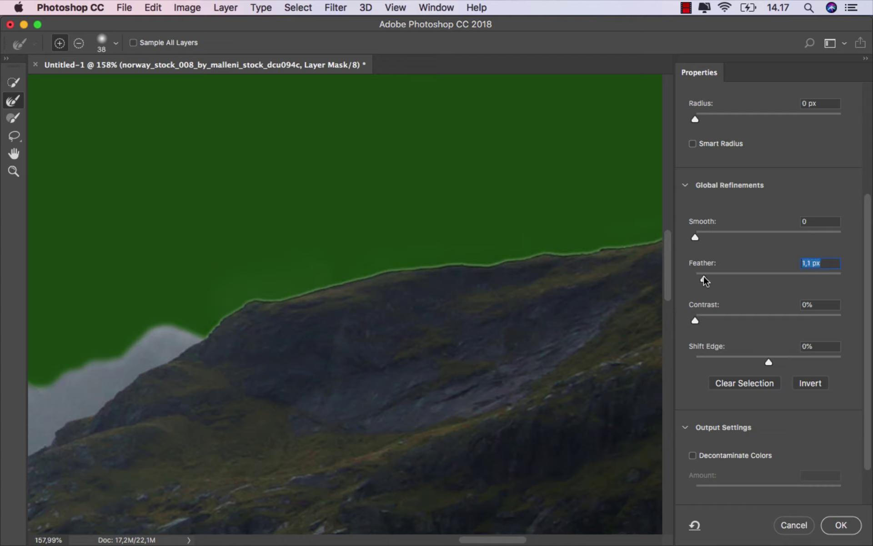
drag(694, 319, 723, 320)
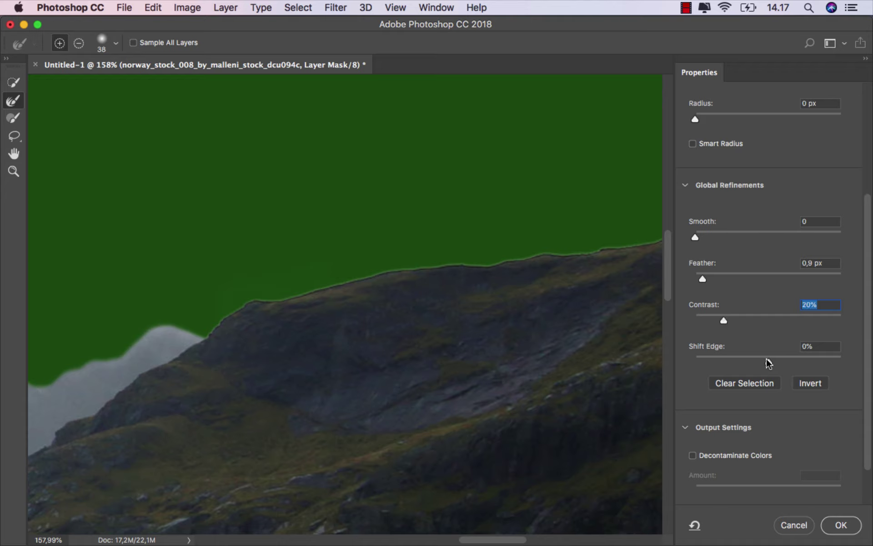
drag(769, 362, 735, 362)
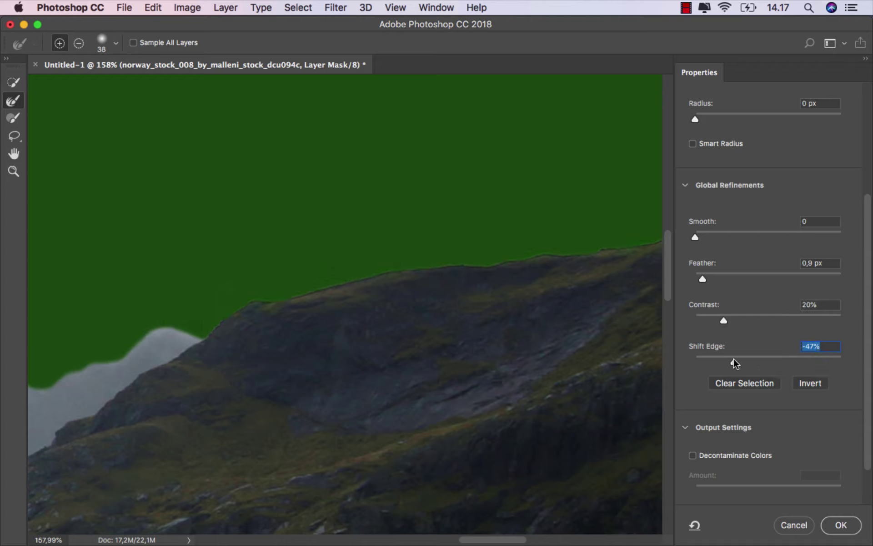
drag(708, 278, 706, 277)
click(723, 363)
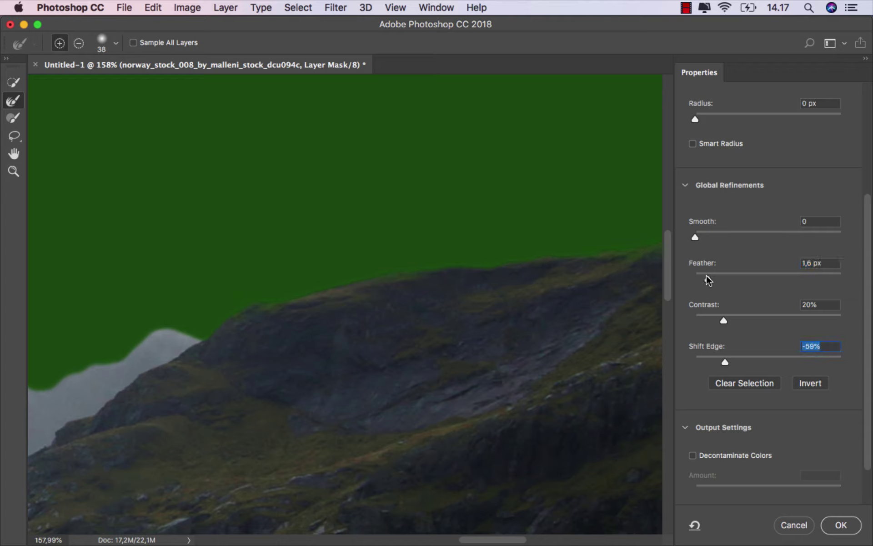
drag(705, 275, 702, 276)
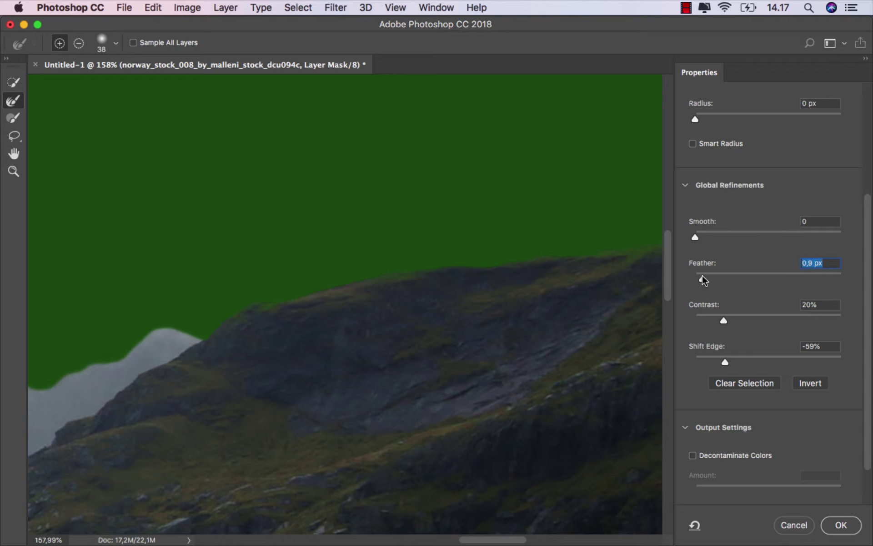
mouse_move(717, 317)
mouse_down()
mouse_move(707, 318)
mouse_move(730, 318)
mouse_move(707, 318)
mouse_up()
Apply the refined mask and zoom out to view the whole canvas.
click(836, 524)
scroll(384, 290, down, 3)
scroll(382, 289, down, 3)
scroll(381, 287, down, 3)
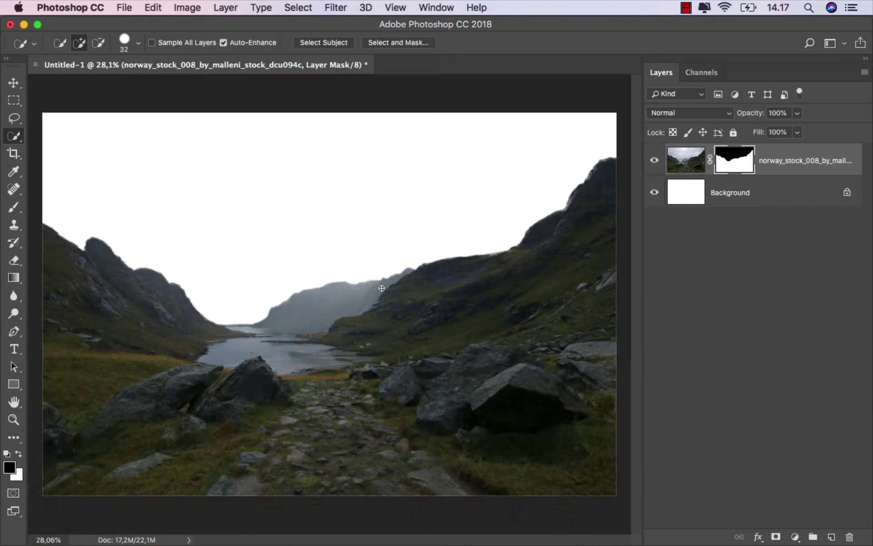
scroll(381, 288, up, 1)
scroll(381, 288, down, 1)
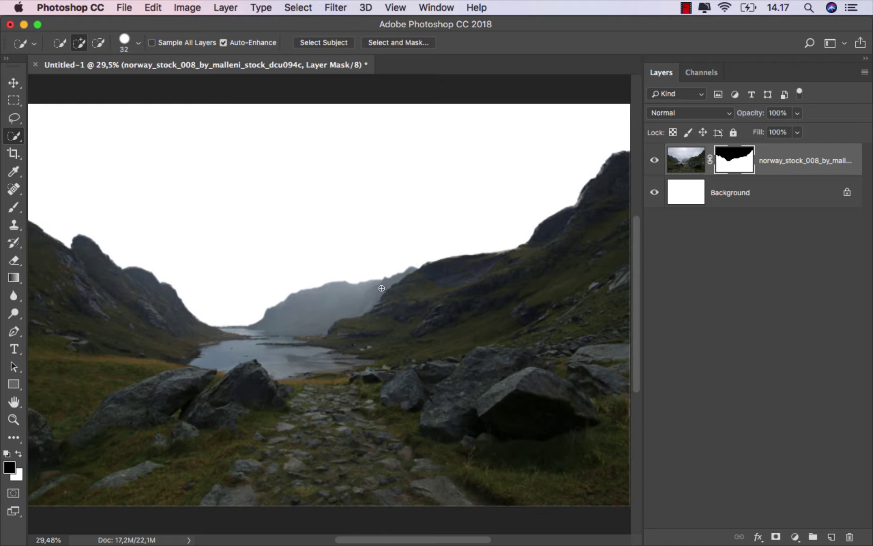
Place the sunset_2 photo and move its layer below the Norway landscape.
click(790, 155)
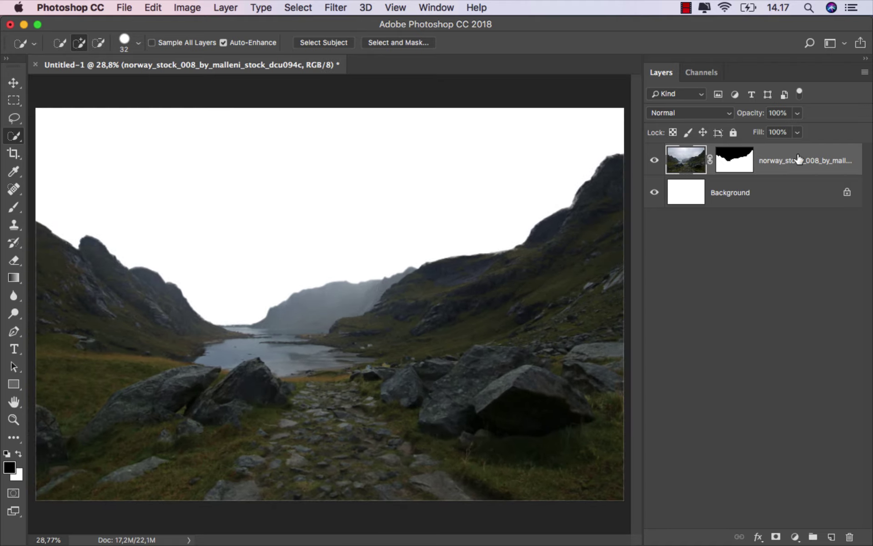
key(v)
mouse_move(392, 543)
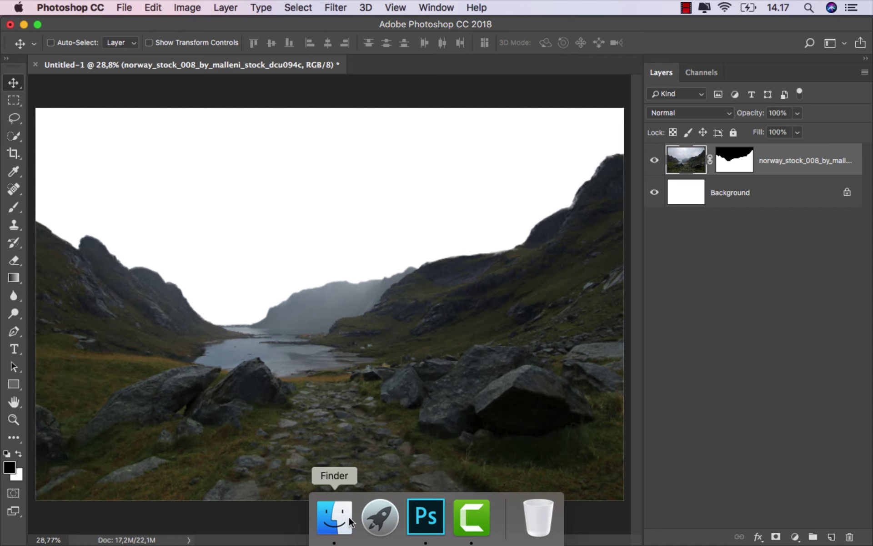
click(337, 515)
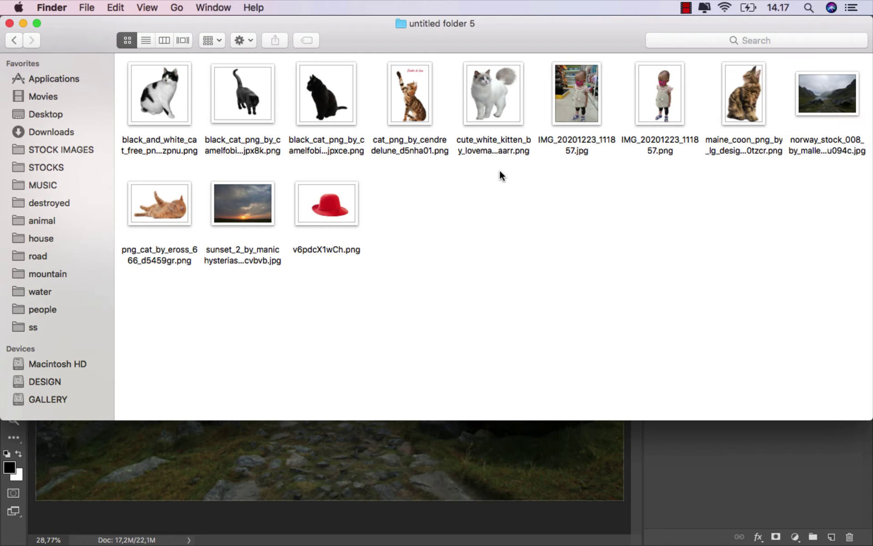
drag(254, 205, 329, 257)
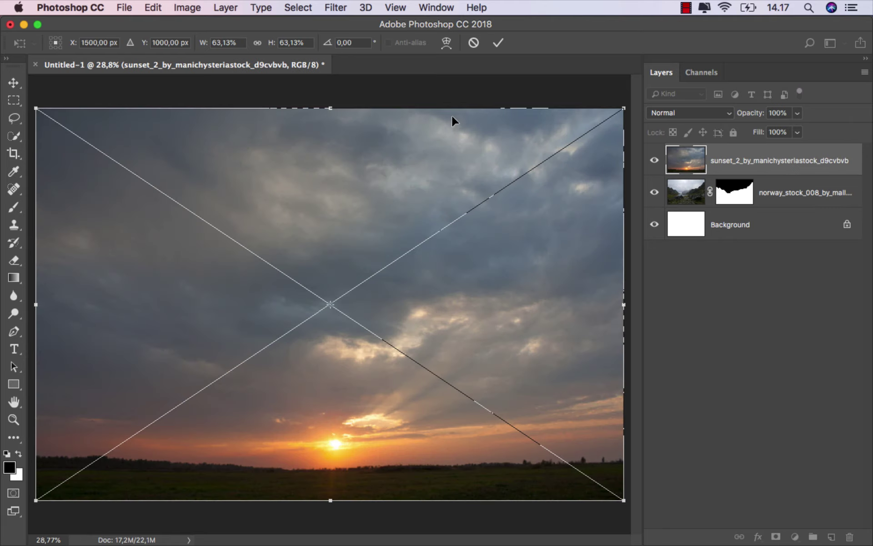
click(498, 42)
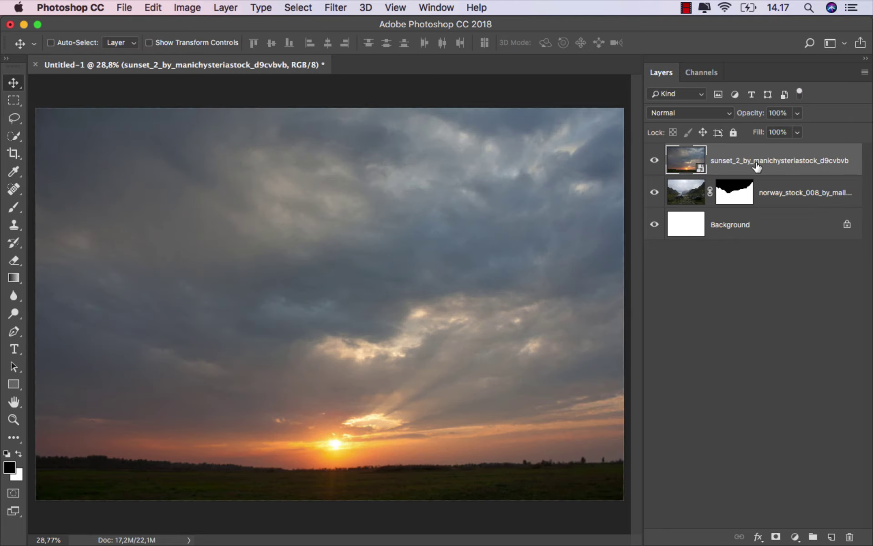
drag(756, 167, 755, 202)
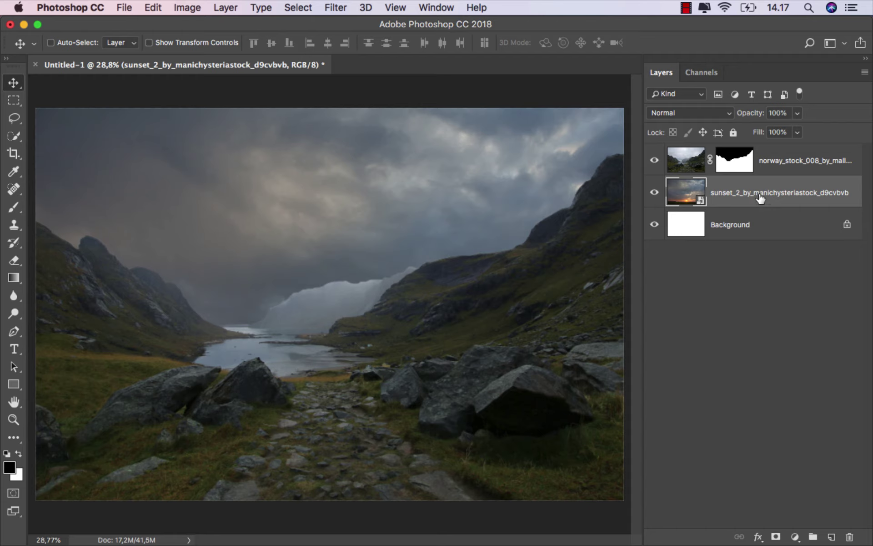
Squash the sunset vertically into the sky area and flip it horizontally.
key(super+t)
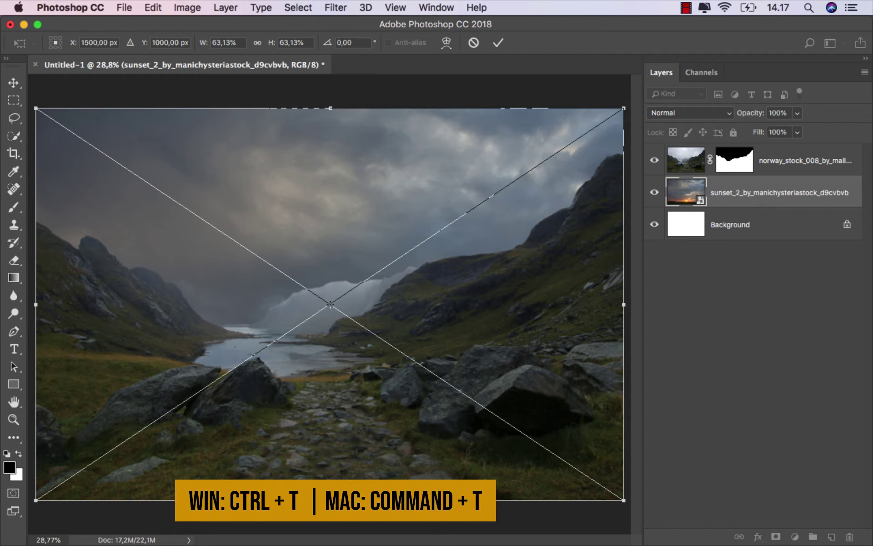
mouse_move(341, 500)
mouse_down()
mouse_move(342, 339)
mouse_move(343, 351)
mouse_up()
right_click(347, 283)
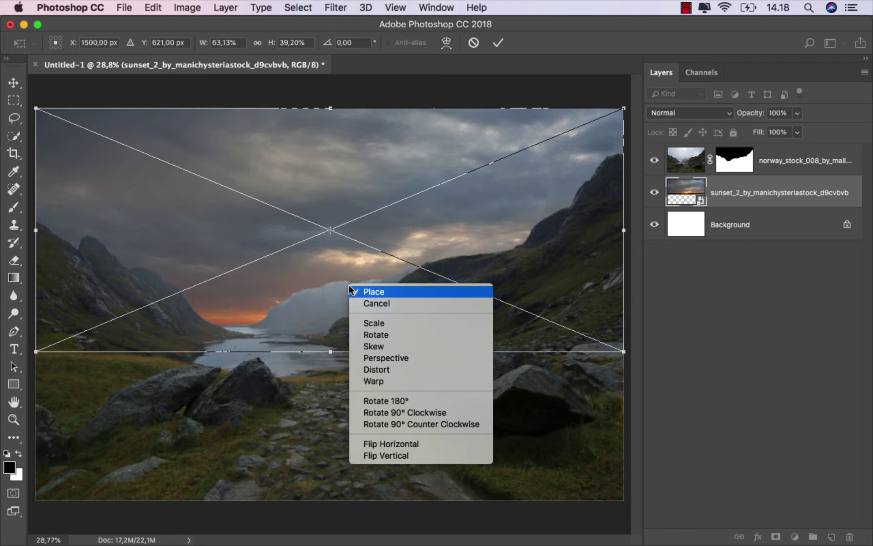
click(396, 443)
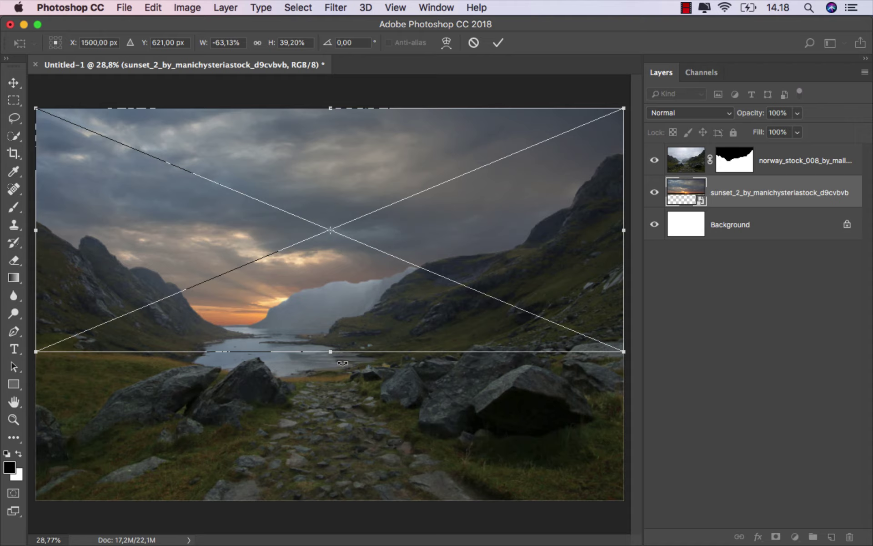
mouse_move(333, 356)
mouse_down()
mouse_move(336, 346)
mouse_move(337, 354)
mouse_up()
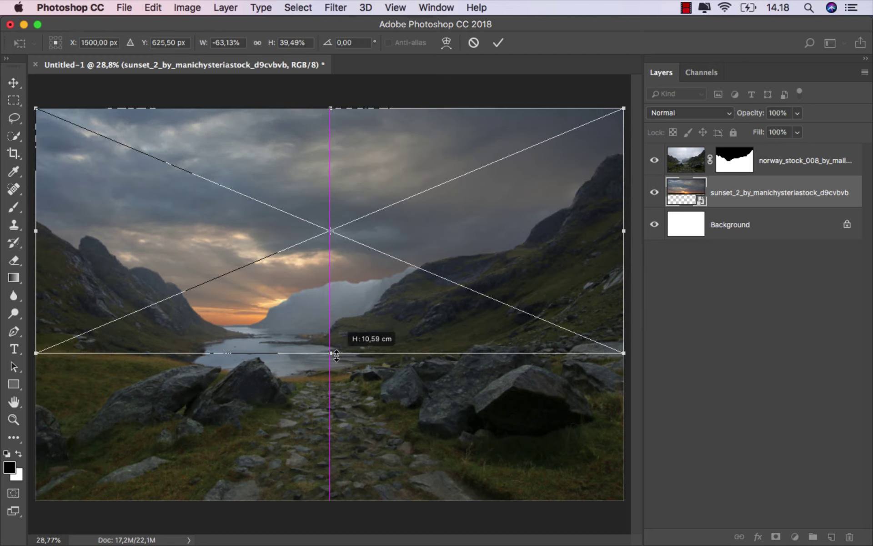
key(Return)
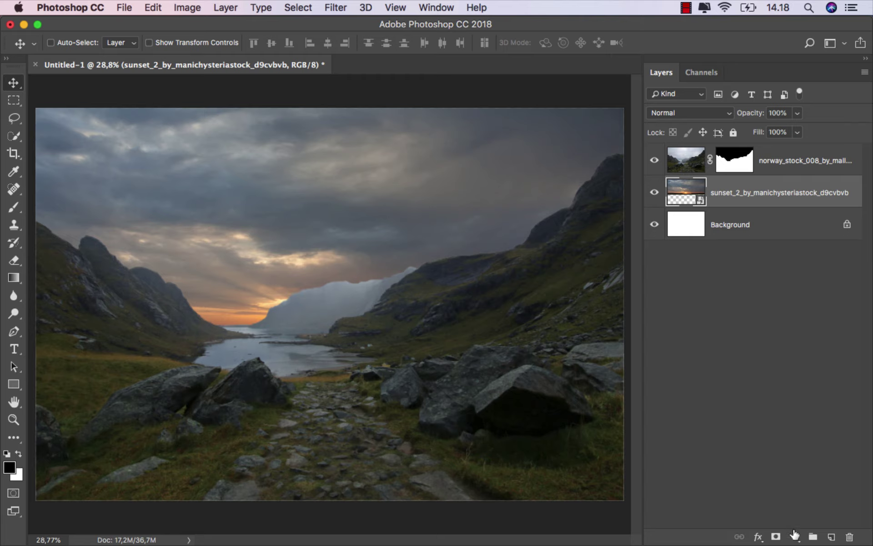
Add a Selective Color layer clipped to the sunset with Blacks Black +100.
click(794, 535)
click(782, 511)
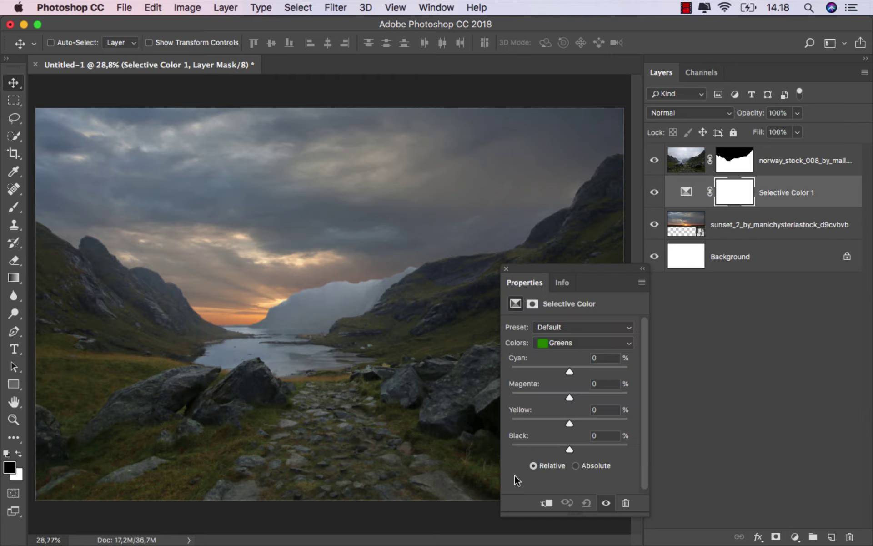
click(547, 502)
click(572, 346)
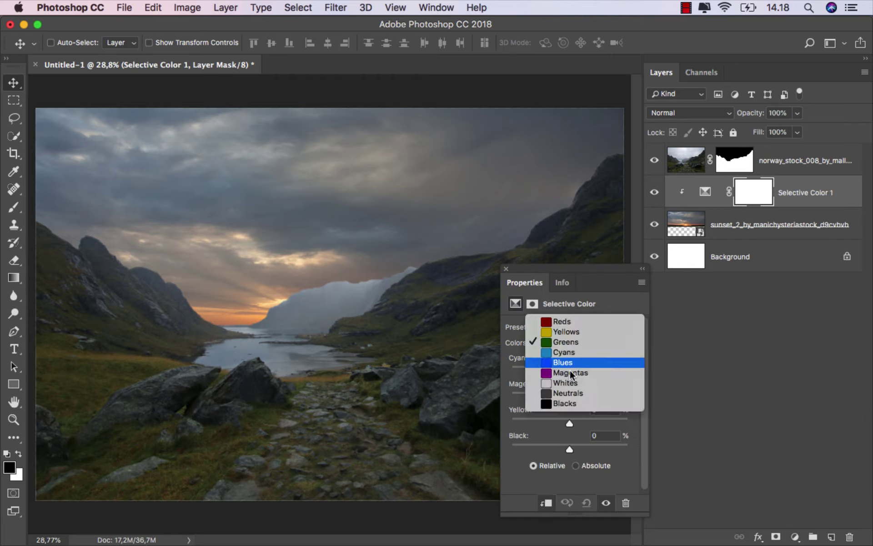
click(570, 404)
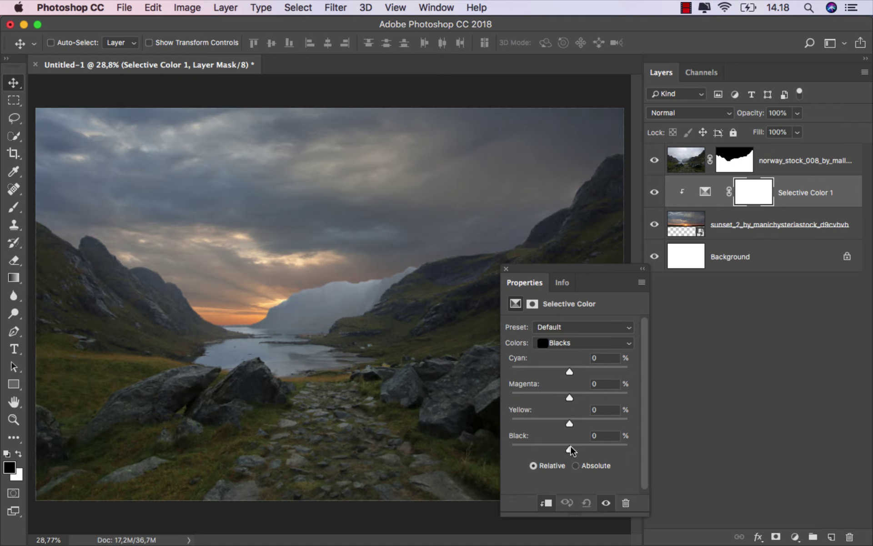
drag(569, 449, 636, 447)
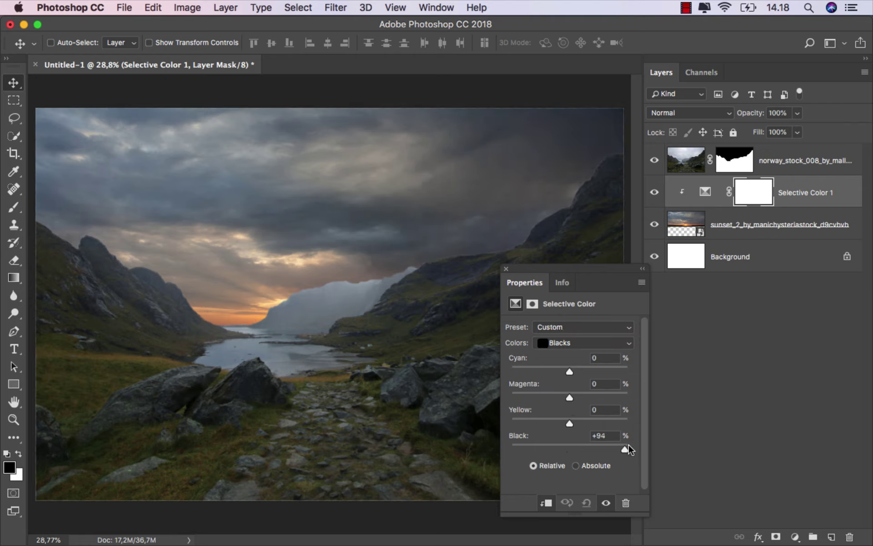
Set Neutrals to Cyan -8, Magenta +2, Yellow +3, Black -10.
click(574, 343)
click(576, 333)
drag(561, 445, 563, 446)
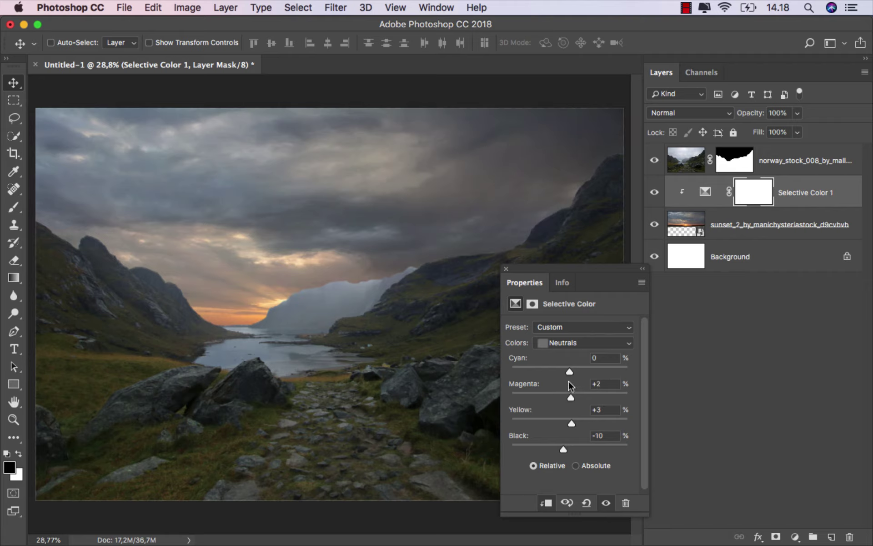
drag(568, 370, 565, 373)
click(504, 268)
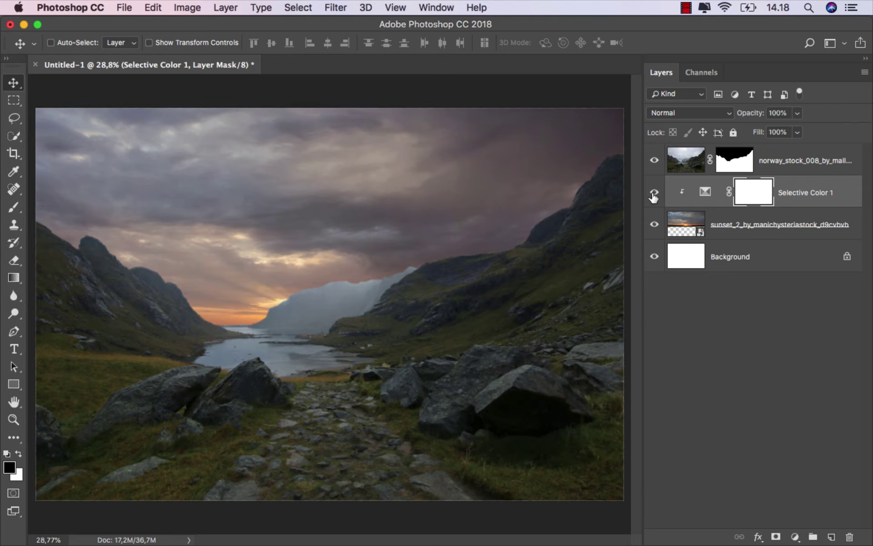
click(797, 175)
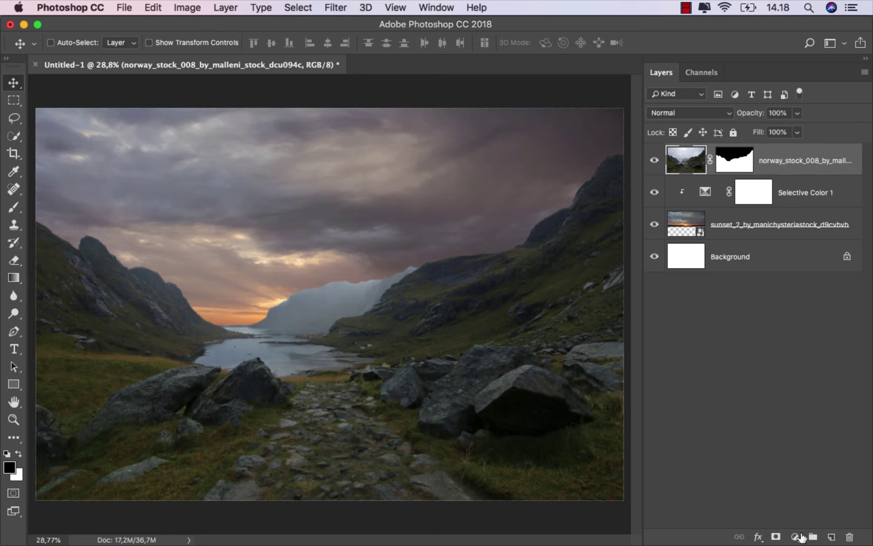
Add a second Selective Color layer clipped to the Norway landscape with Whites Black -100.
click(795, 536)
click(812, 516)
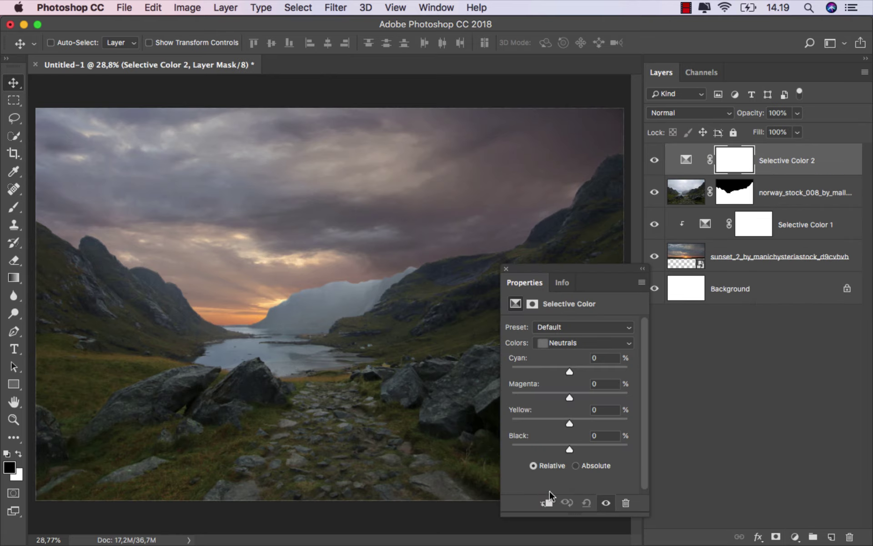
click(547, 503)
click(576, 341)
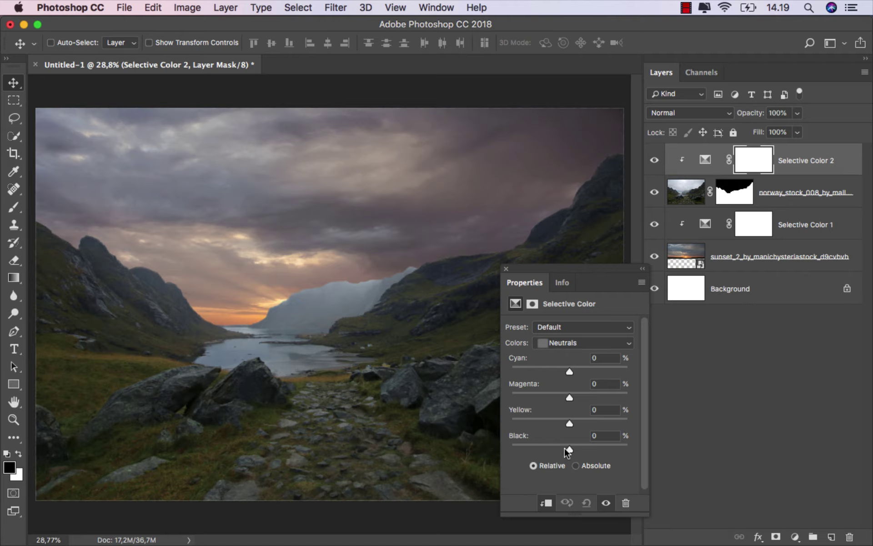
drag(568, 450, 564, 450)
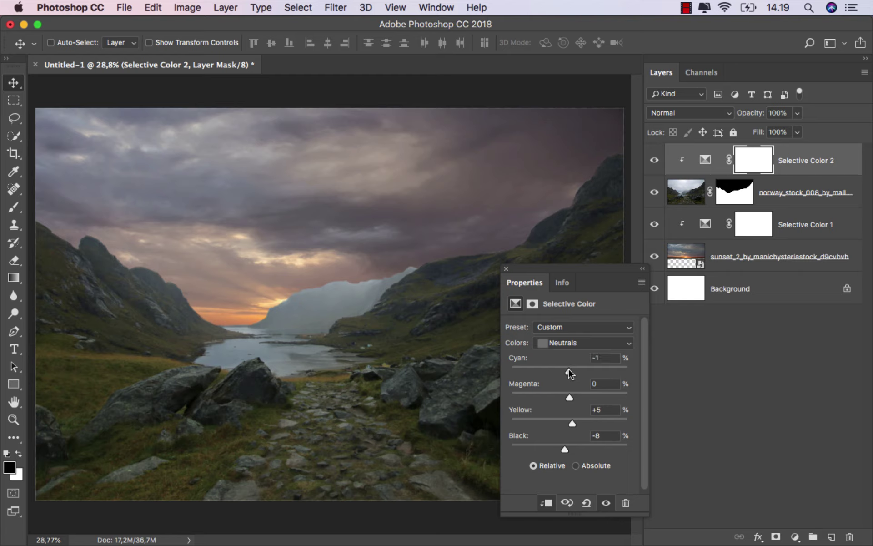
click(574, 342)
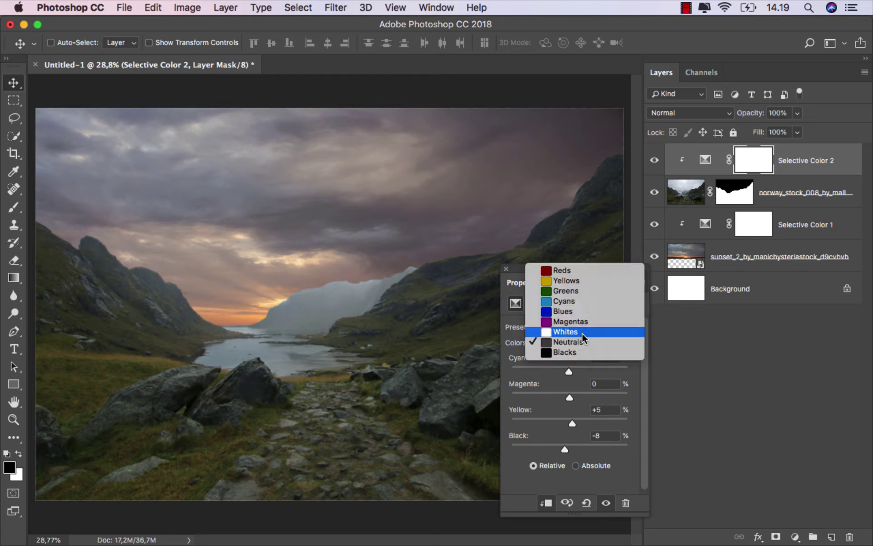
click(582, 333)
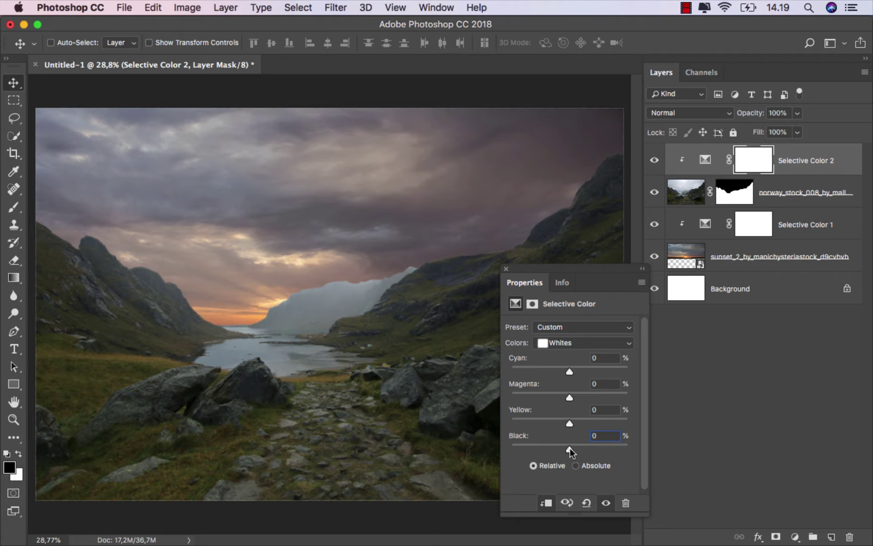
drag(569, 448, 481, 448)
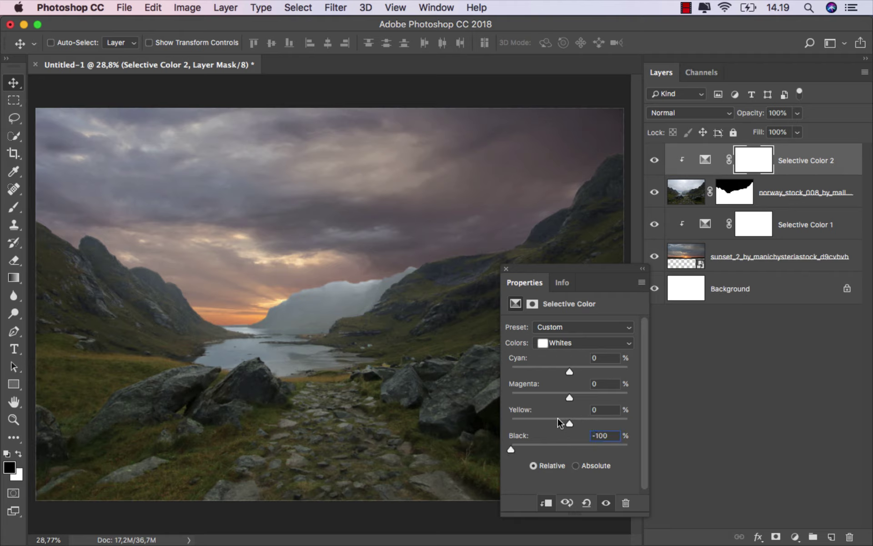
Set Greens Black to -100 and toggle the adjustment to compare.
click(582, 342)
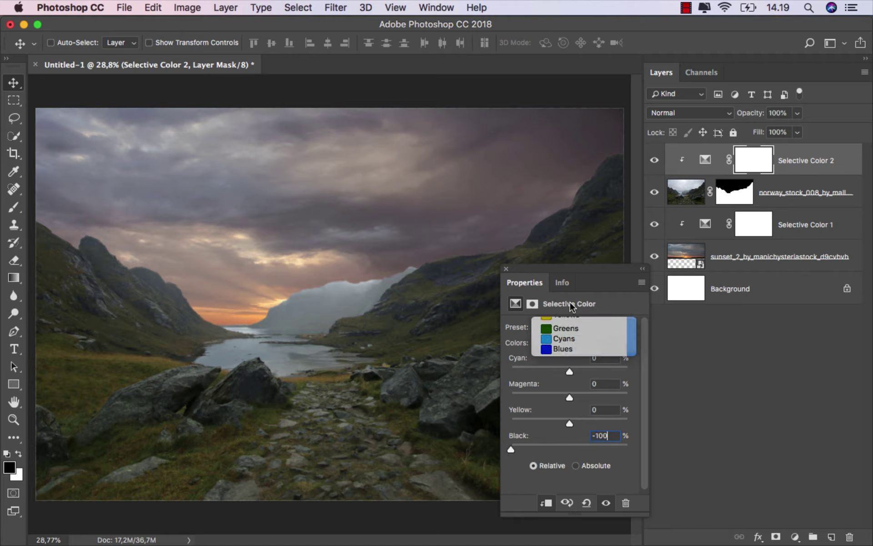
click(587, 328)
drag(552, 451, 482, 449)
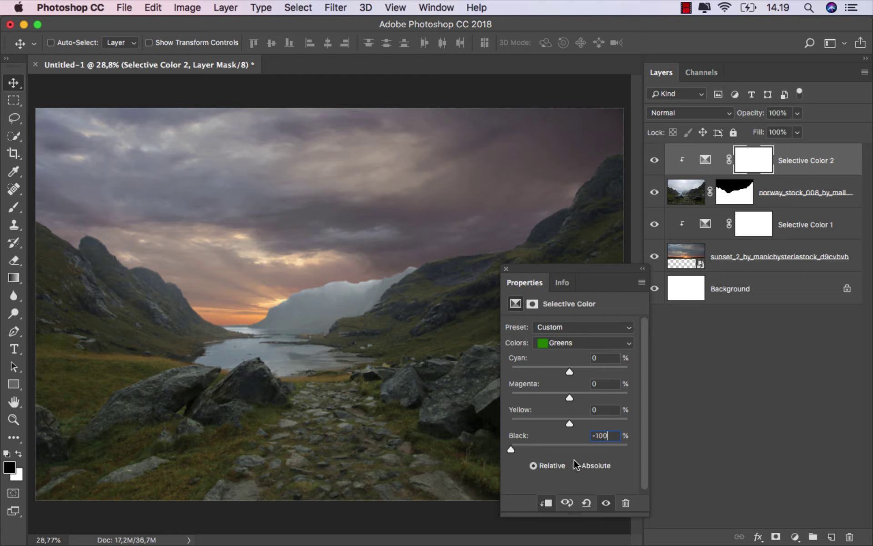
click(506, 269)
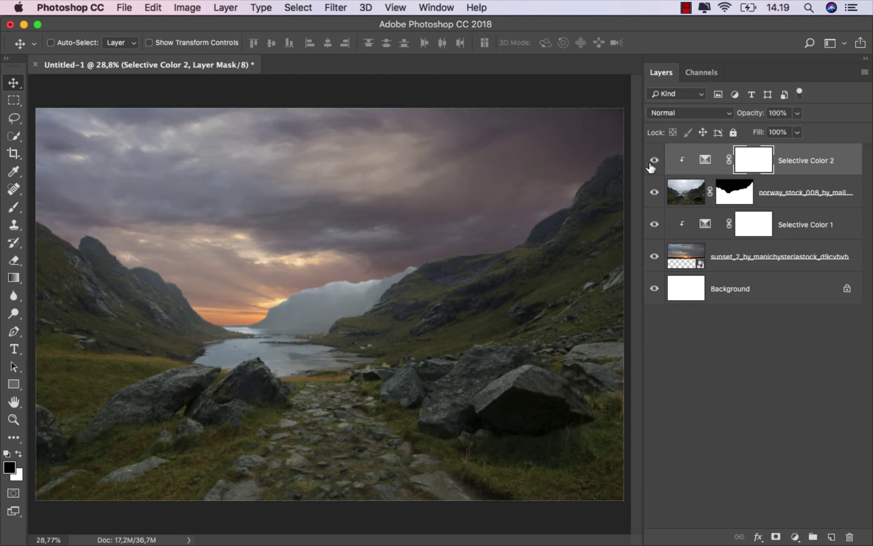
click(654, 160)
key(ctrl+2)
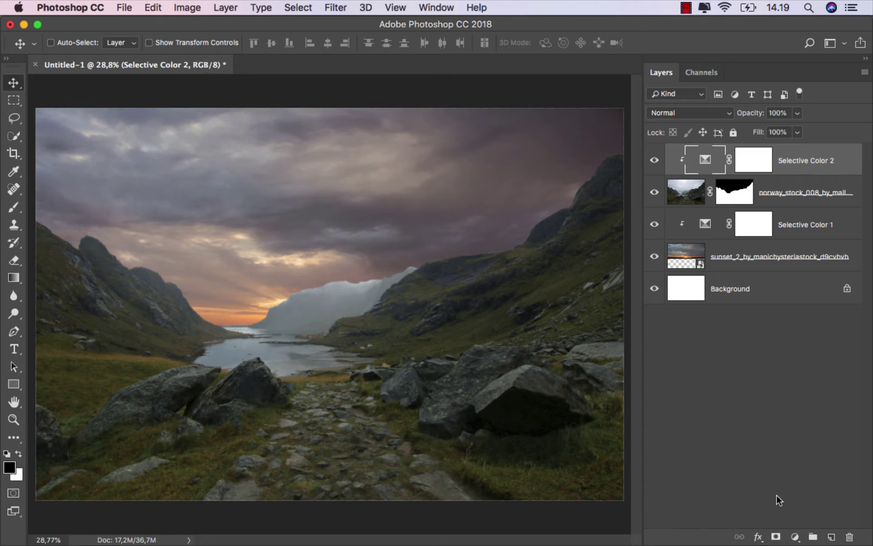
Add a Levels layer clipped to the valley with input black 8 and white about 237.
click(795, 537)
click(800, 331)
click(545, 503)
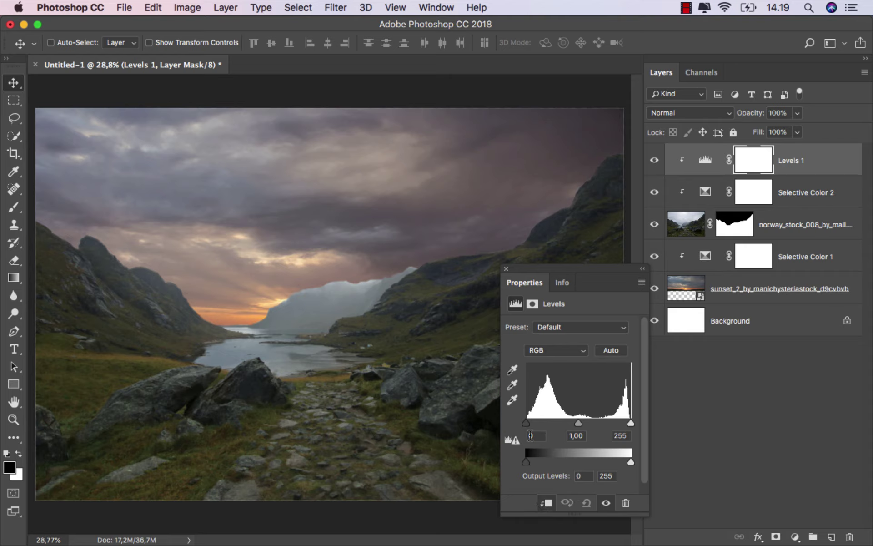
drag(527, 422, 529, 422)
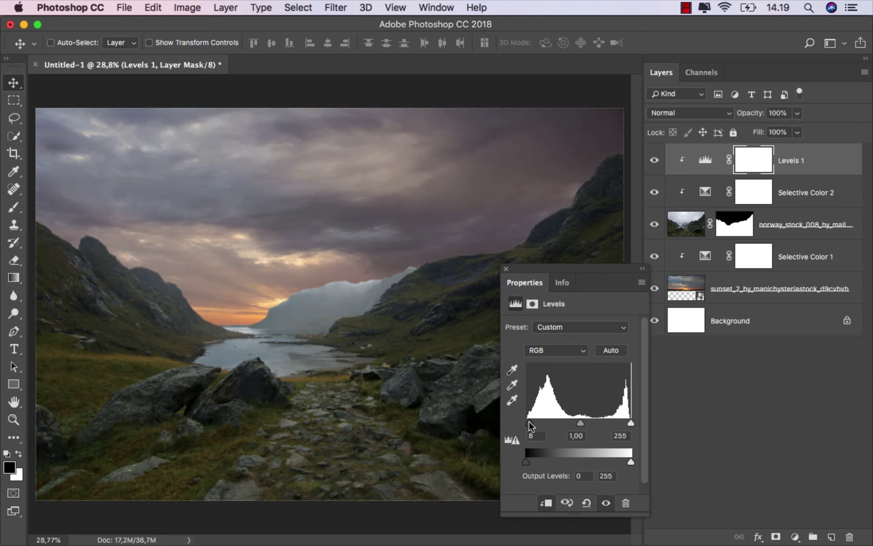
drag(630, 423, 623, 422)
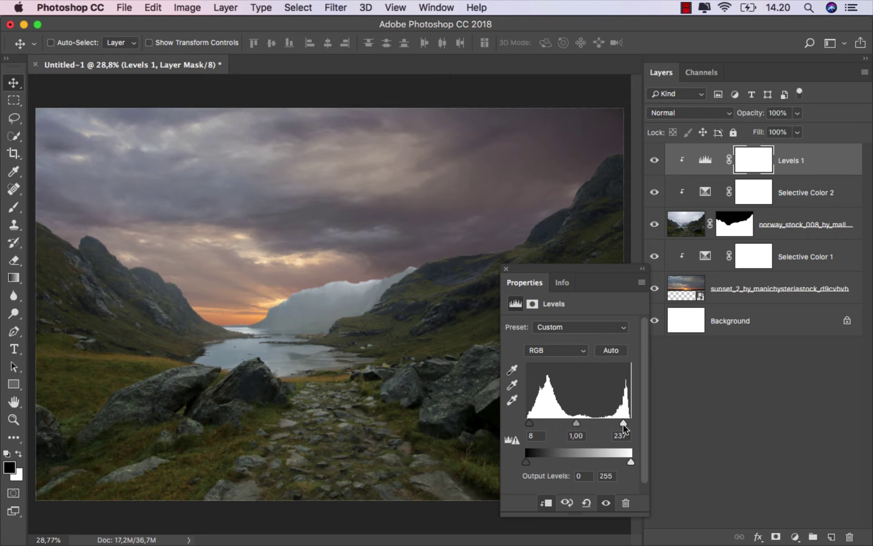
click(507, 269)
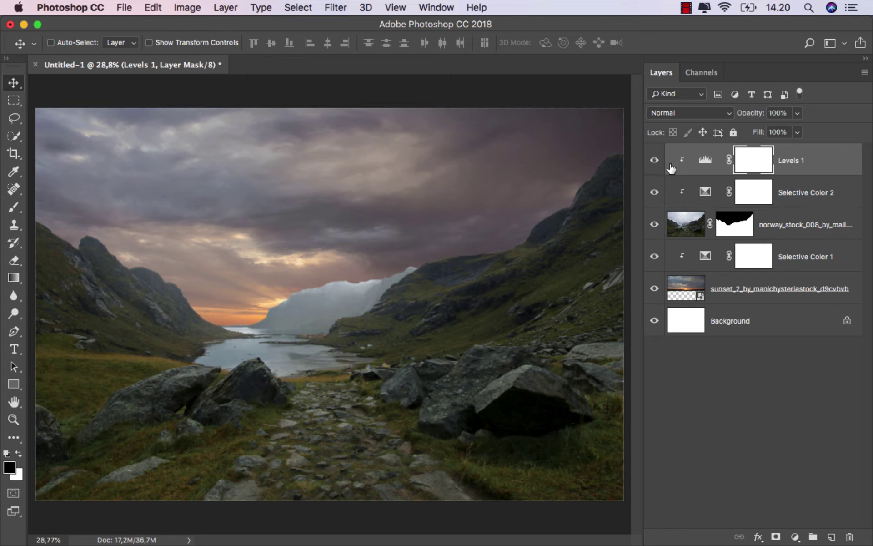
click(795, 537)
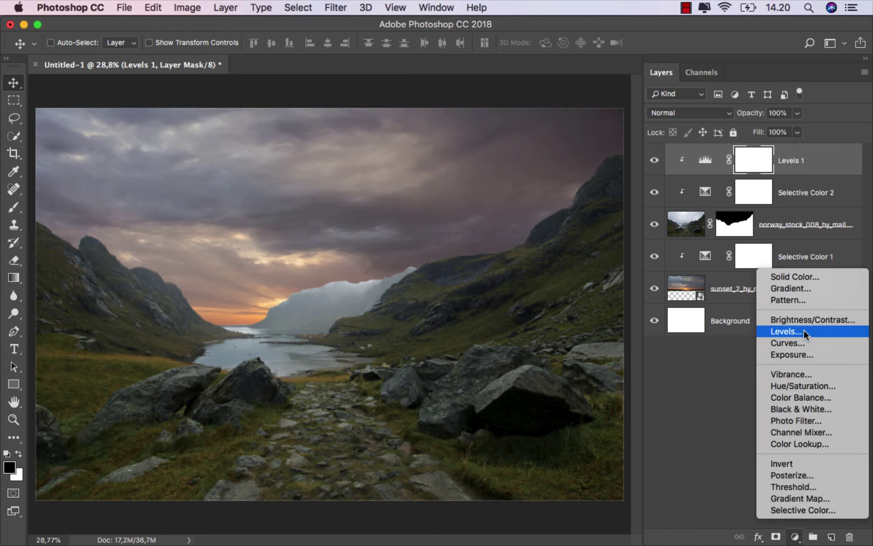
Add a Levels 2 layer with output white lowered to 171.
click(660, 414)
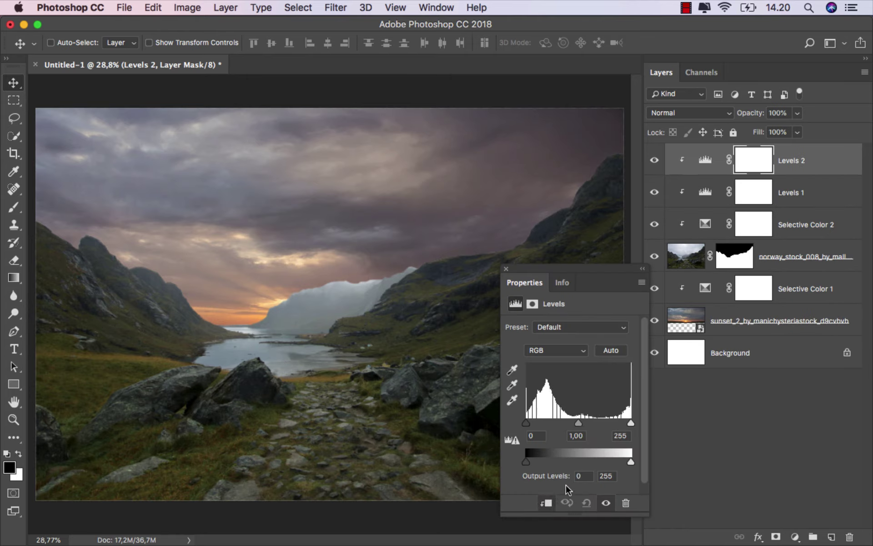
drag(631, 461, 608, 462)
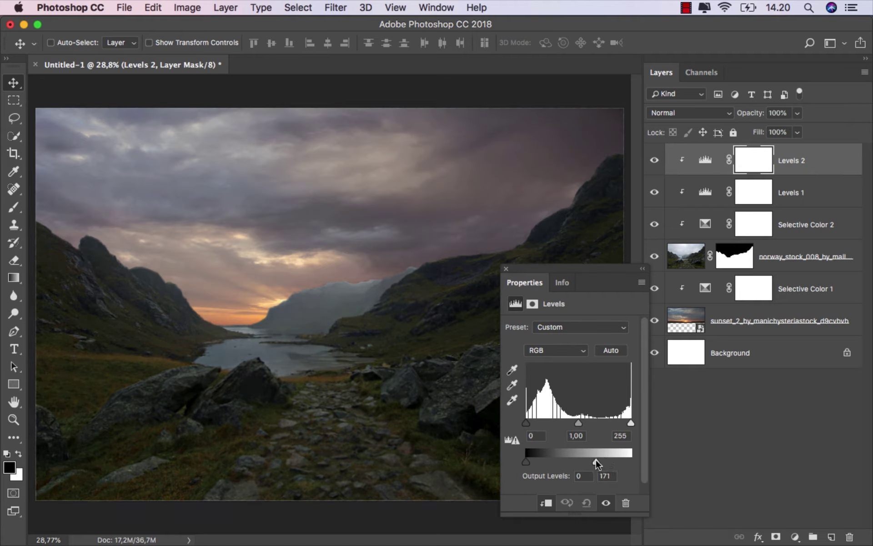
click(506, 269)
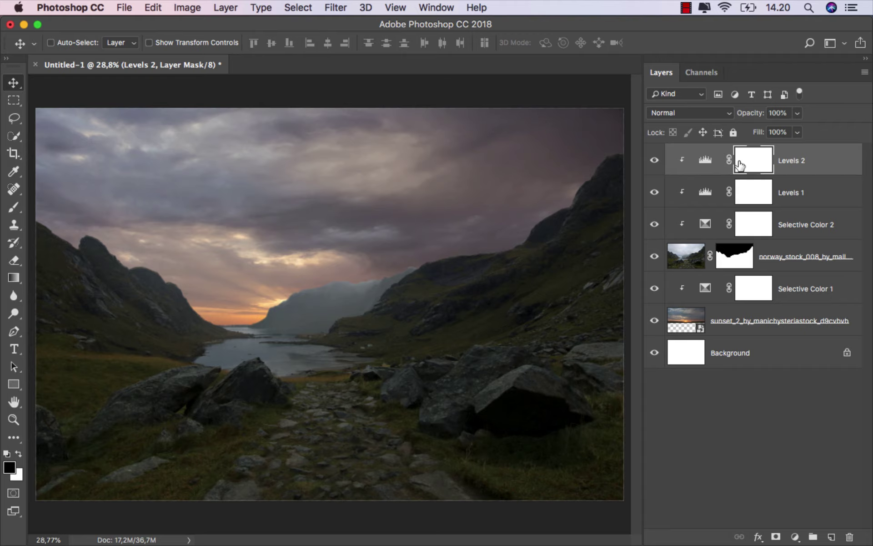
Paint a large soft black spot at 100% opacity on the Levels 2 mask centre.
click(25, 206)
click(69, 206)
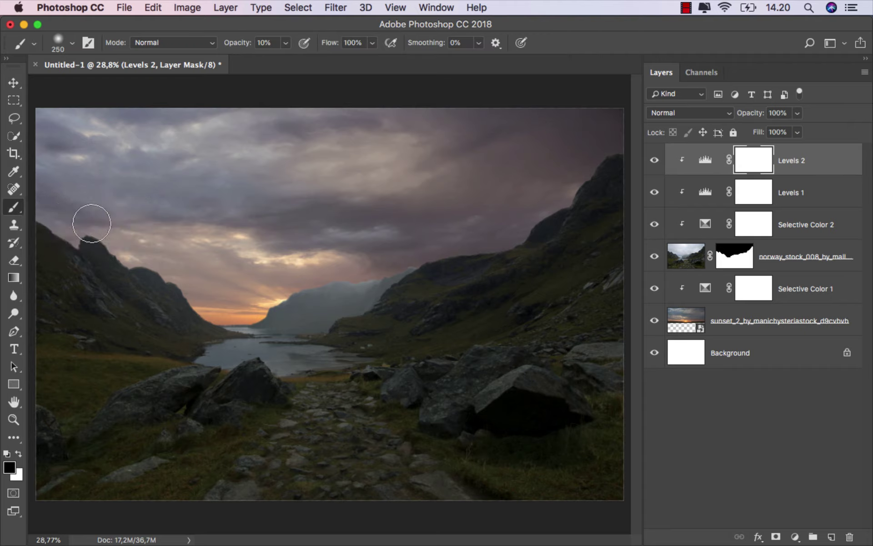
right_click(271, 268)
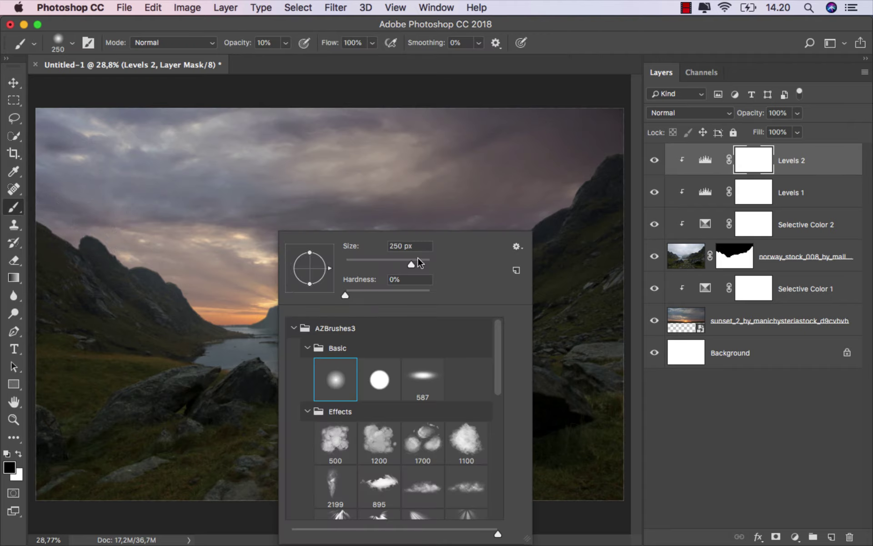
drag(417, 262, 423, 262)
drag(285, 42, 388, 61)
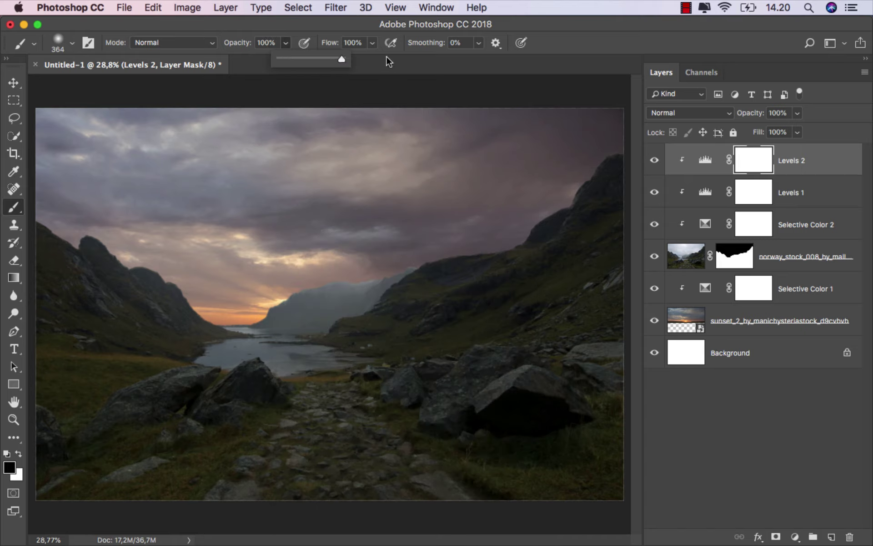
drag(311, 340, 425, 327)
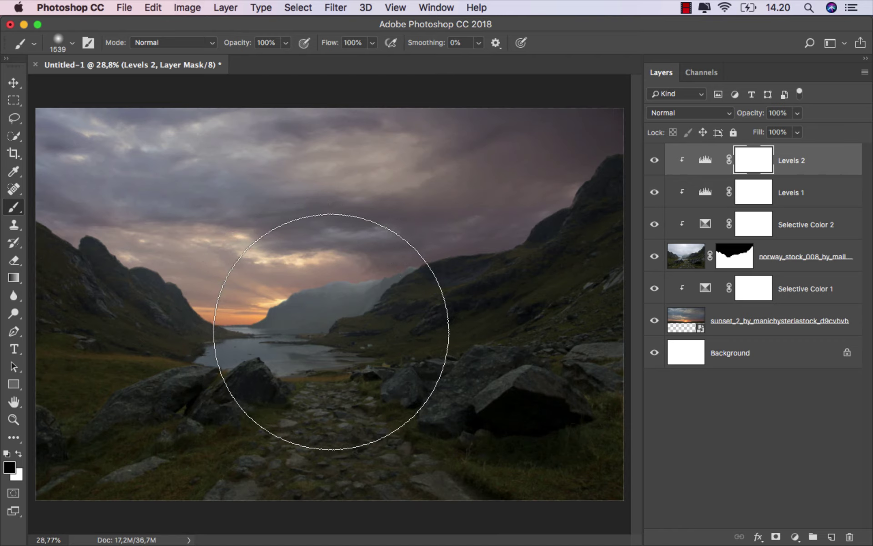
click(331, 331)
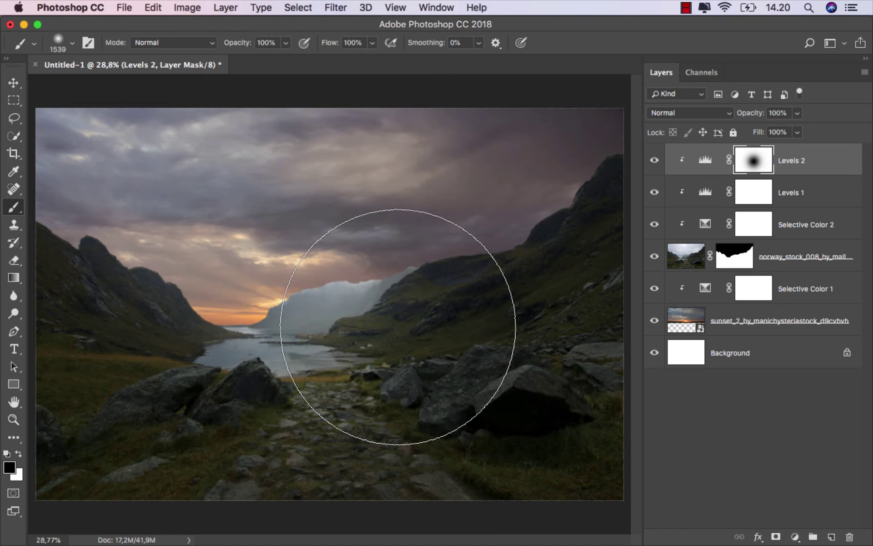
Scale the mask spot up and wider so only the landscape's edges darken.
key(super+t)
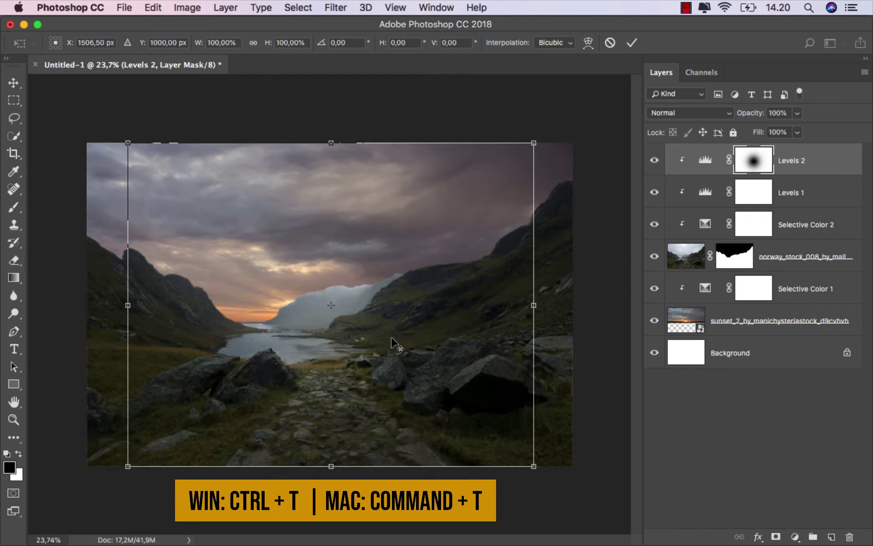
drag(531, 142, 597, 92)
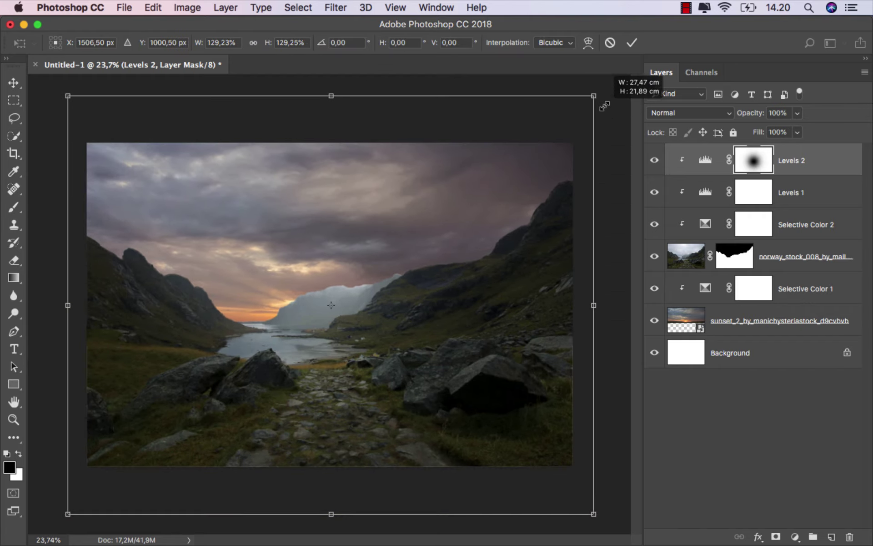
drag(602, 302, 616, 305)
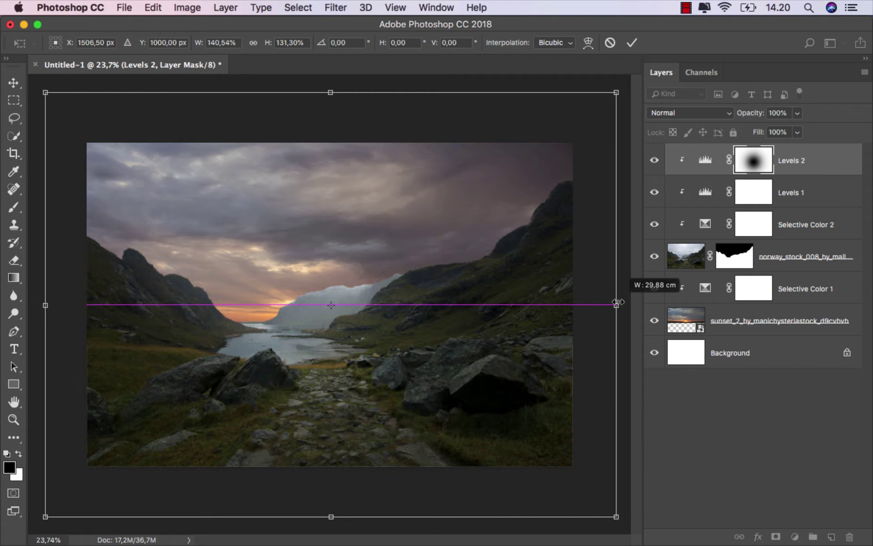
click(632, 43)
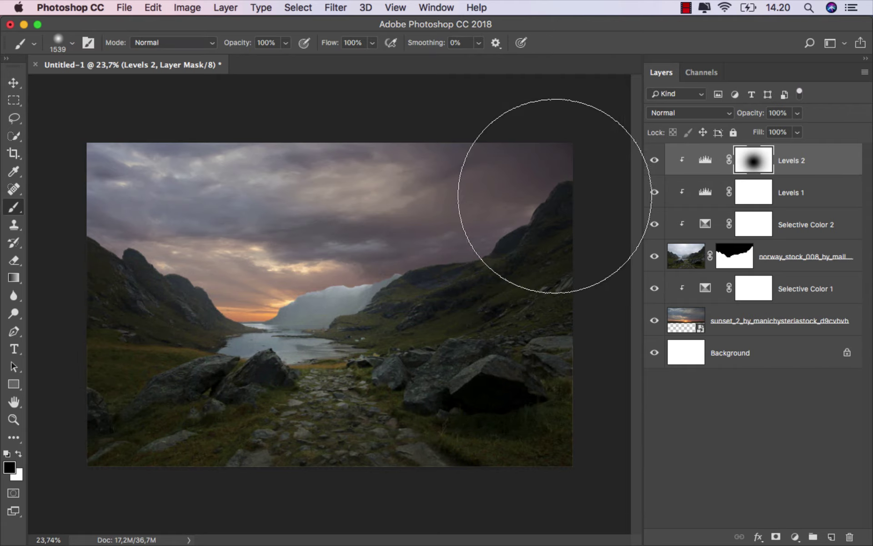
click(14, 82)
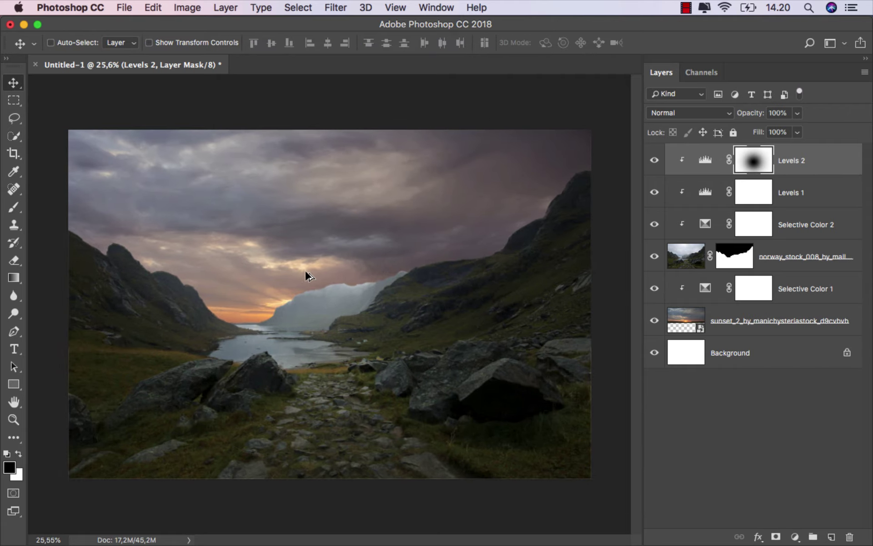
scroll(306, 273, up, 1)
click(654, 160)
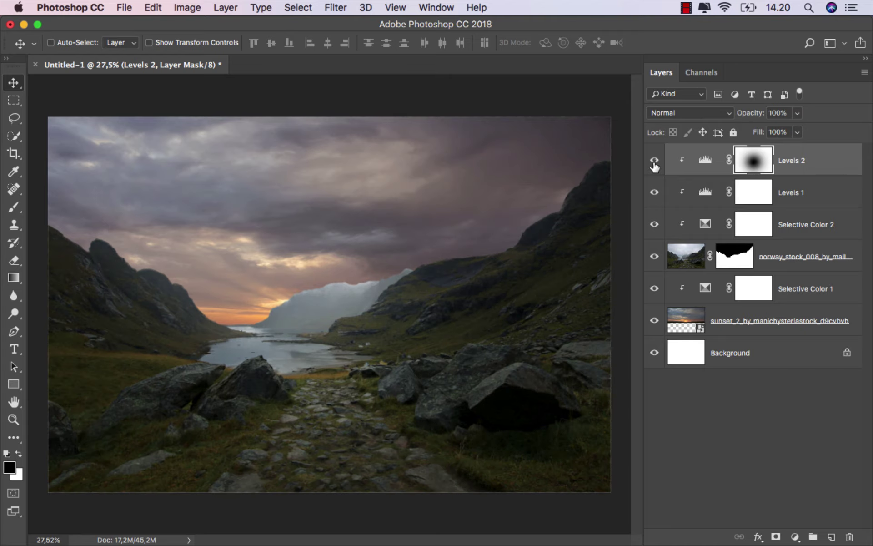
click(802, 162)
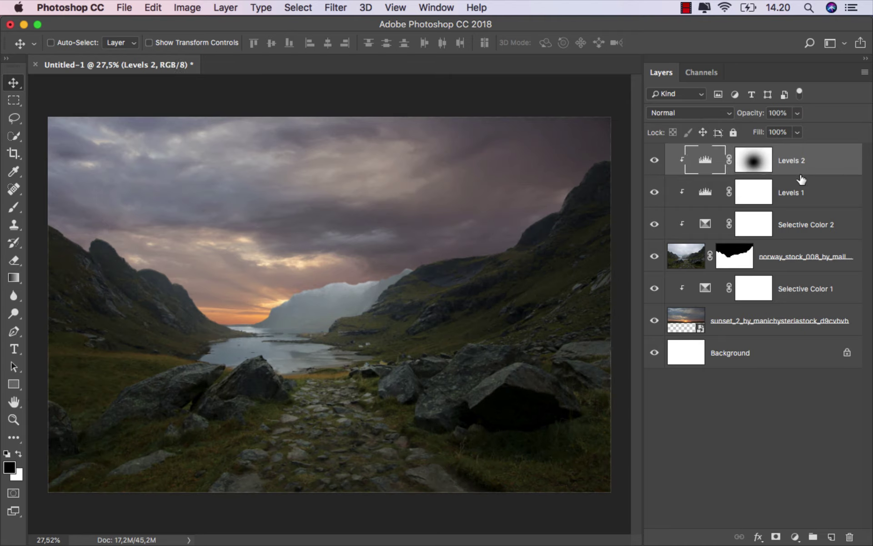
click(795, 536)
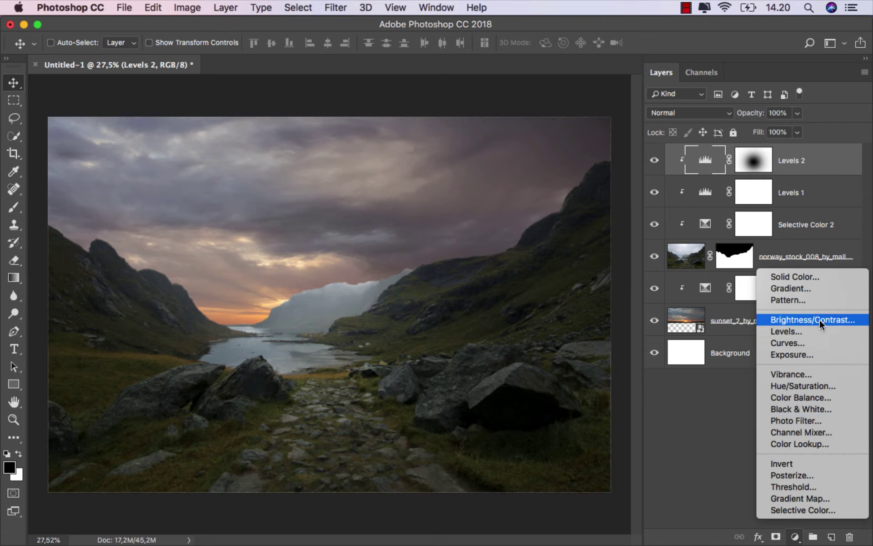
Add a Brightness/Contrast layer with brightness -150 and invert its mask to black.
click(738, 373)
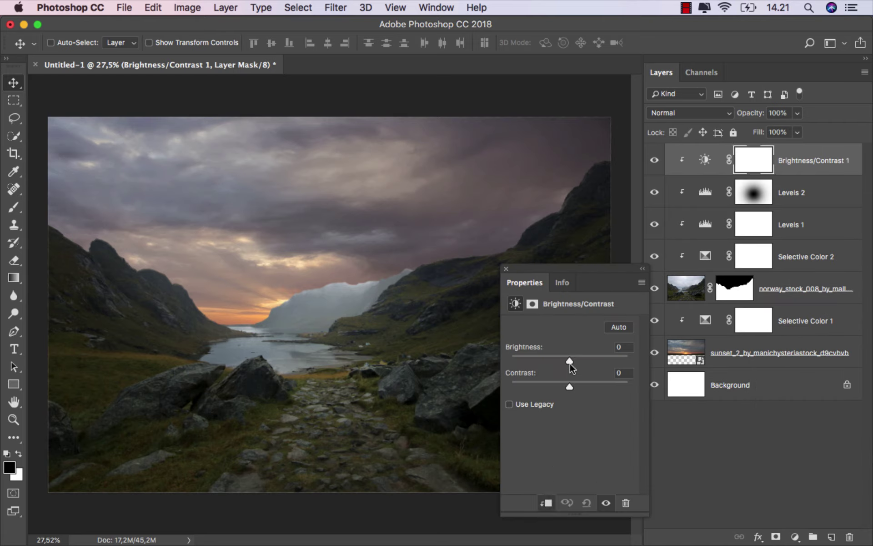
drag(569, 362, 486, 360)
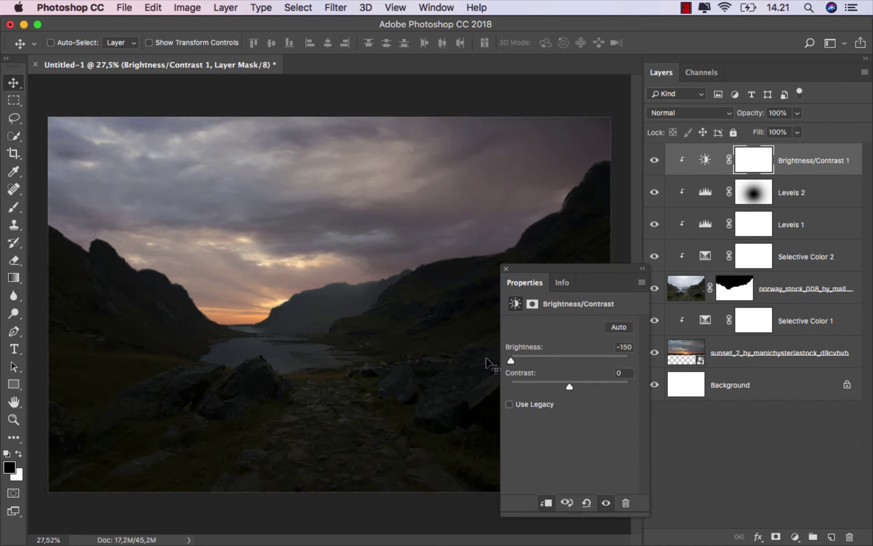
click(739, 164)
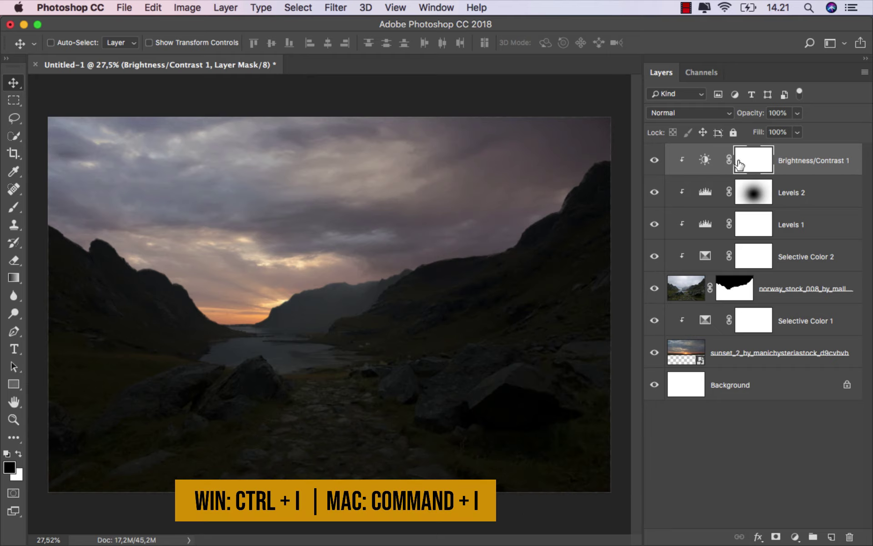
key(super+i)
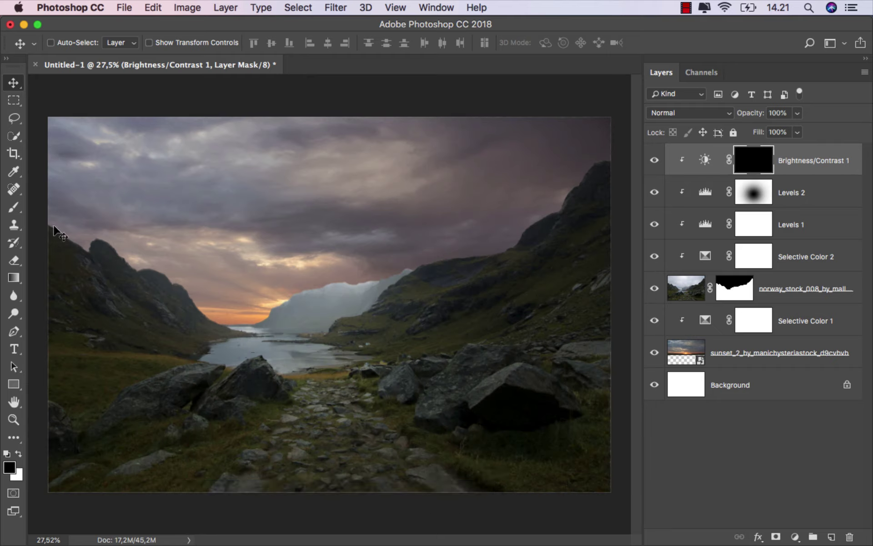
Paint the top of the distant ridge onto the mask with a white brush of about 162 px.
right_click(15, 210)
click(54, 206)
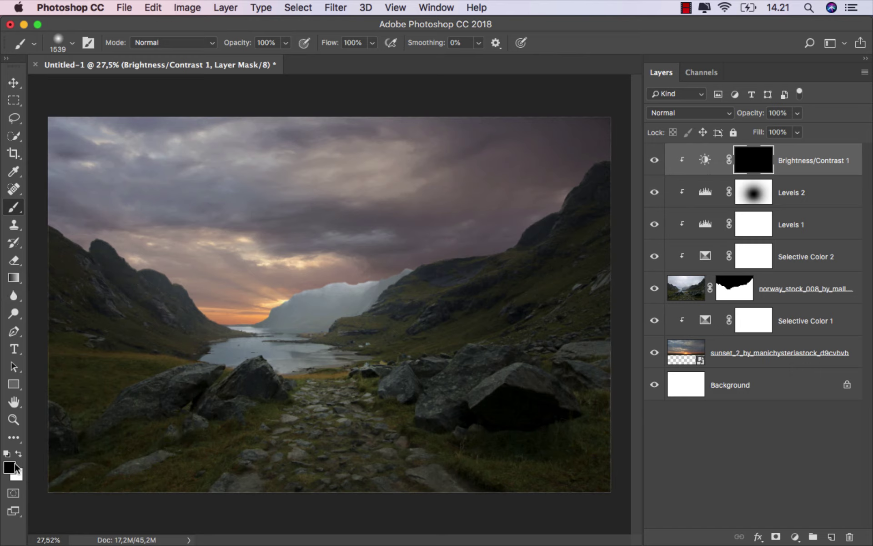
click(18, 454)
right_click(352, 208)
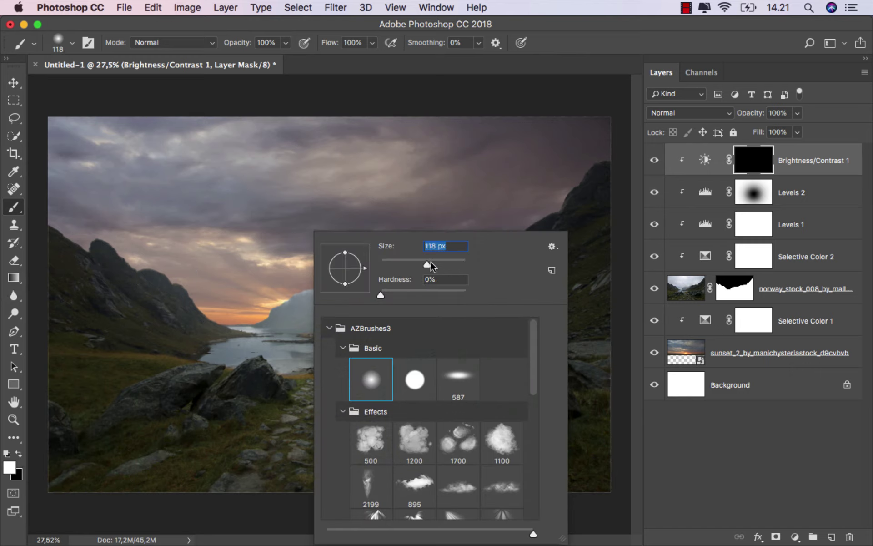
drag(450, 265, 436, 264)
key(Escape)
drag(273, 182, 284, 182)
drag(377, 248, 409, 236)
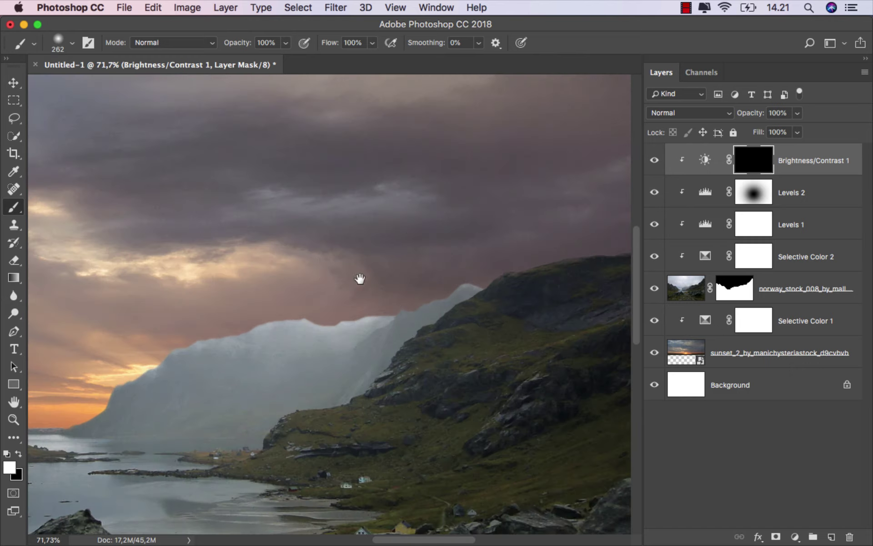
mouse_move(516, 175)
mouse_down()
mouse_move(425, 250)
mouse_move(314, 294)
mouse_move(130, 292)
mouse_up()
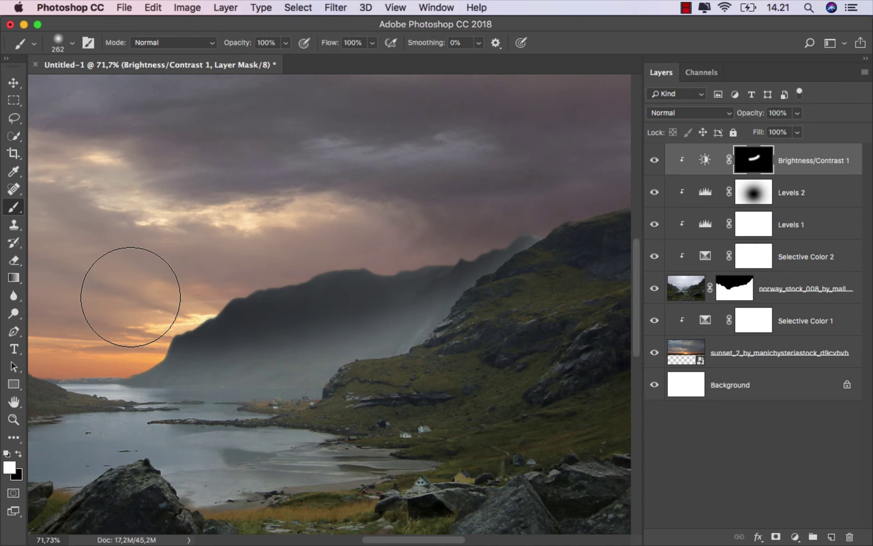
At 18% brush opacity, darken the ridge base near the lake with a brush of about 404 px.
click(286, 43)
drag(239, 60, 232, 60)
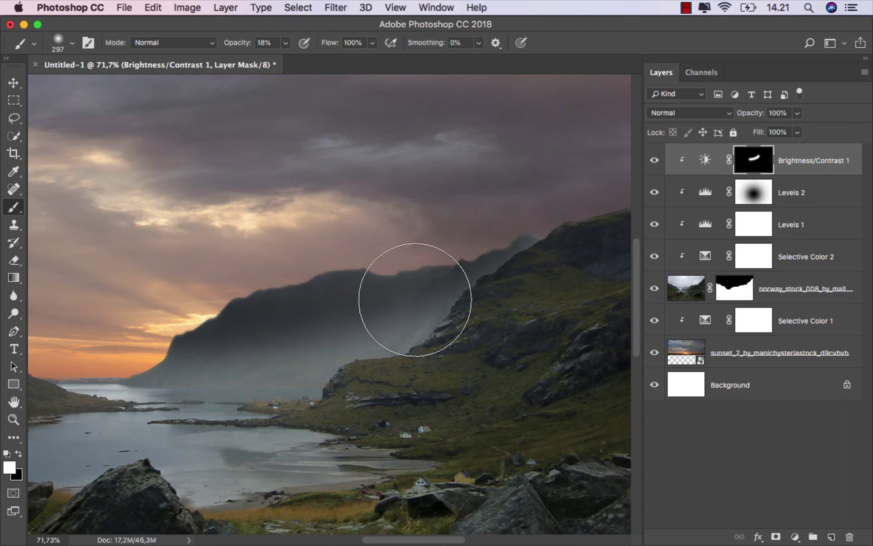
drag(387, 316, 405, 320)
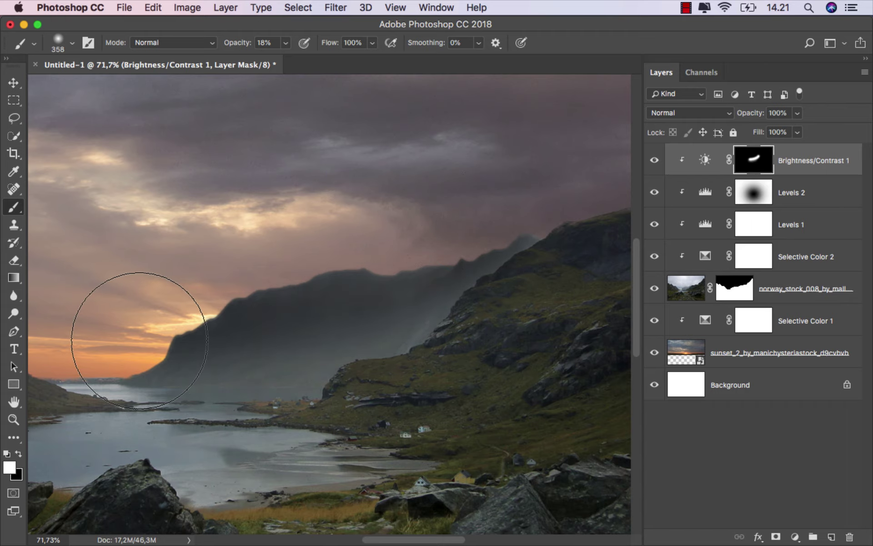
drag(454, 245, 448, 245)
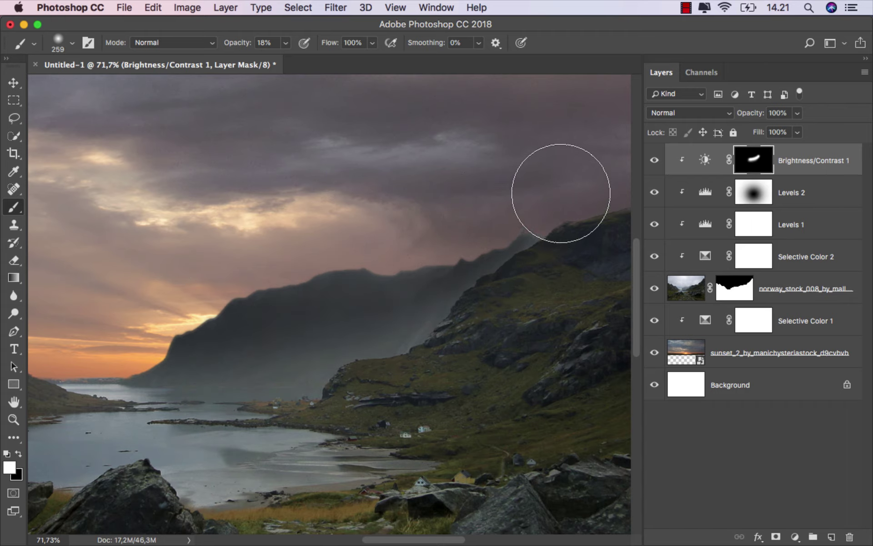
scroll(370, 306, down, 2)
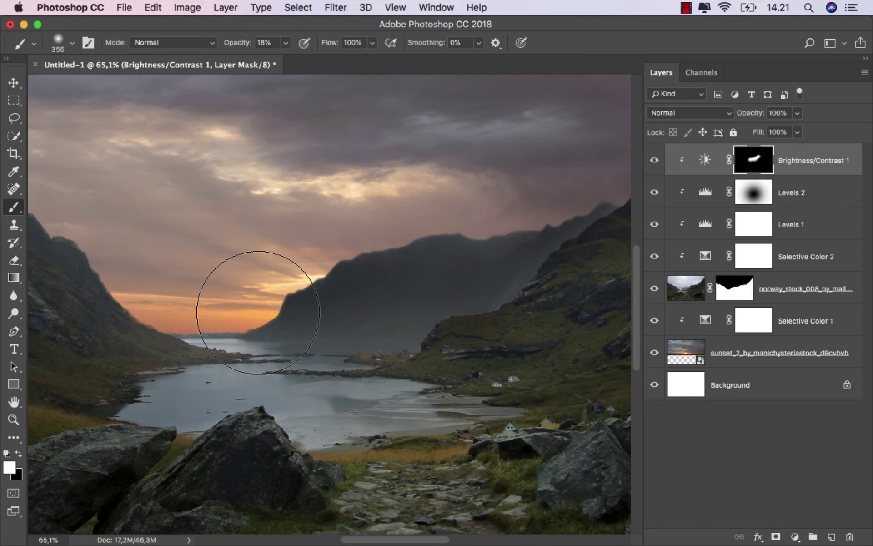
drag(255, 301, 312, 278)
mouse_move(224, 248)
mouse_down()
mouse_move(371, 311)
mouse_move(397, 300)
mouse_up()
drag(271, 232, 360, 288)
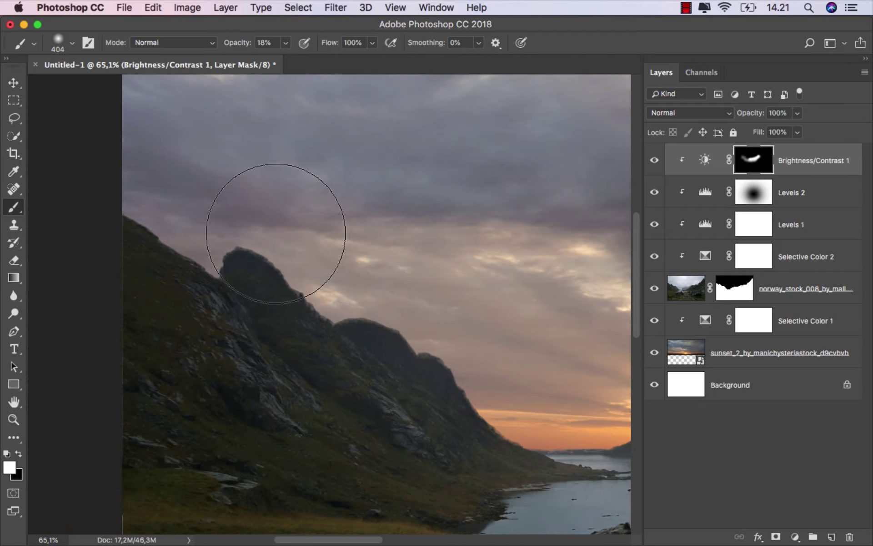
drag(453, 348, 246, 249)
mouse_move(453, 292)
mouse_down()
mouse_move(218, 304)
mouse_move(228, 259)
mouse_up()
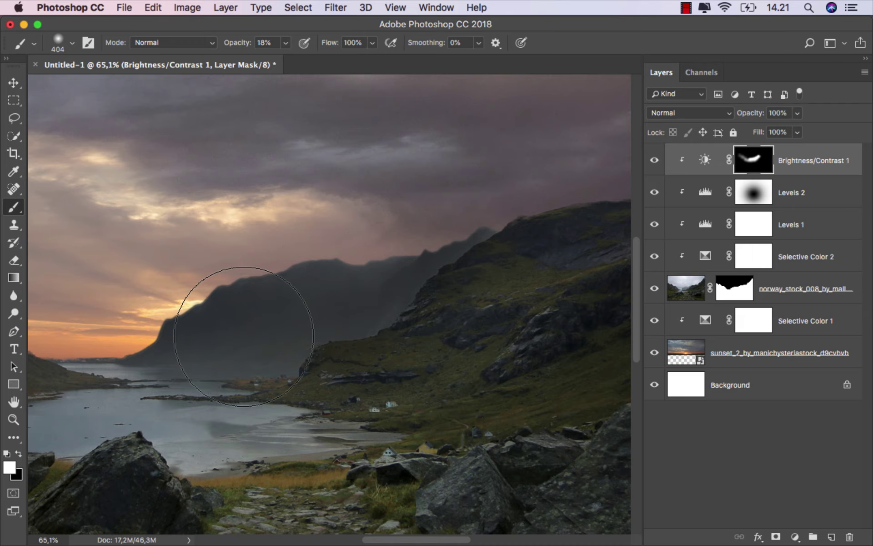
Pan toward the right slope to review the darkened mountain ridge.
scroll(132, 316, down, 3)
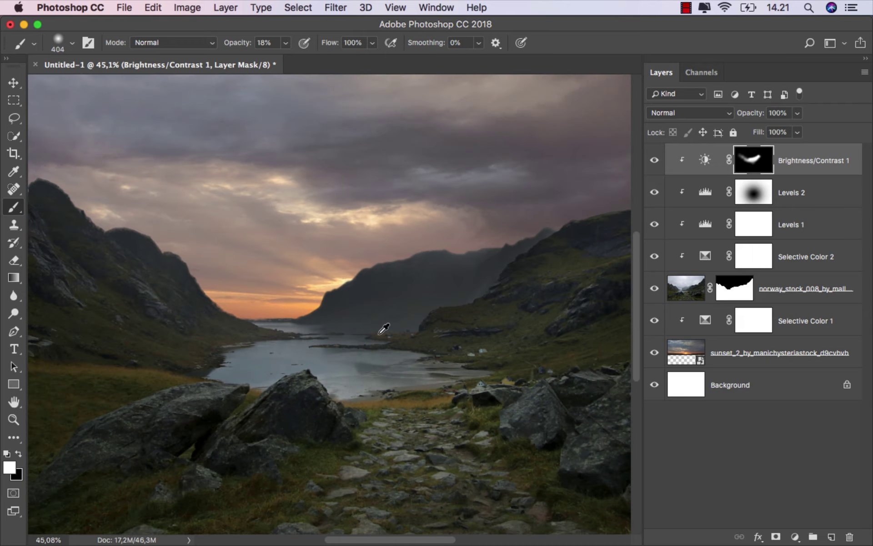
drag(383, 328, 154, 409)
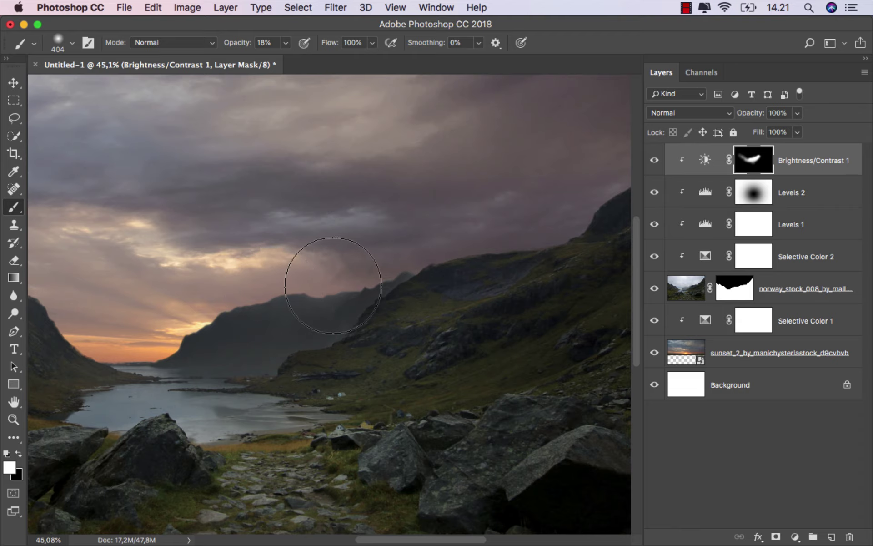
drag(292, 273, 252, 319)
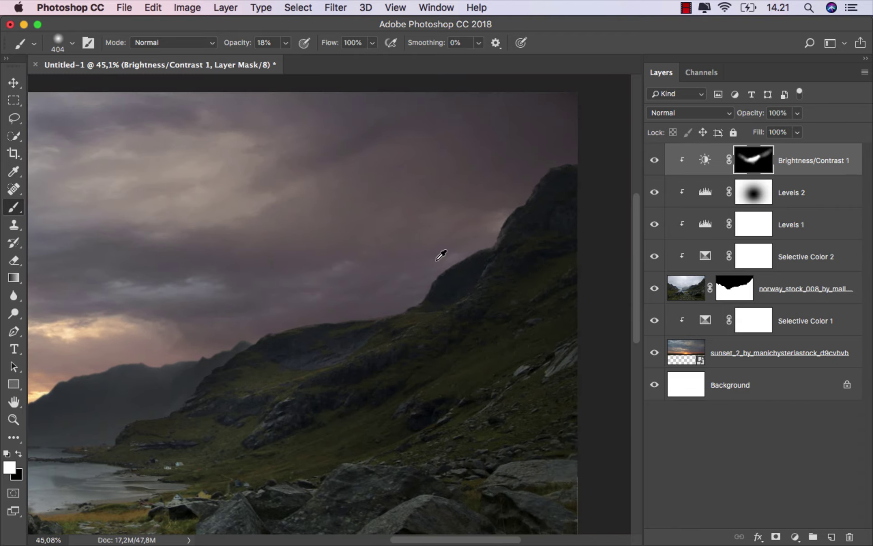
scroll(441, 255, down, 3)
scroll(364, 277, up, 1)
scroll(335, 276, up, 1)
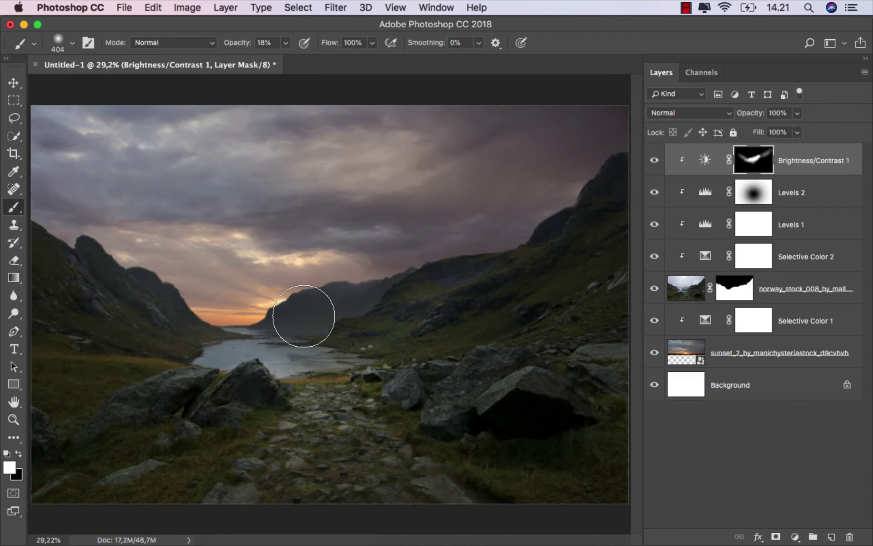
key(v)
scroll(243, 311, up, 1)
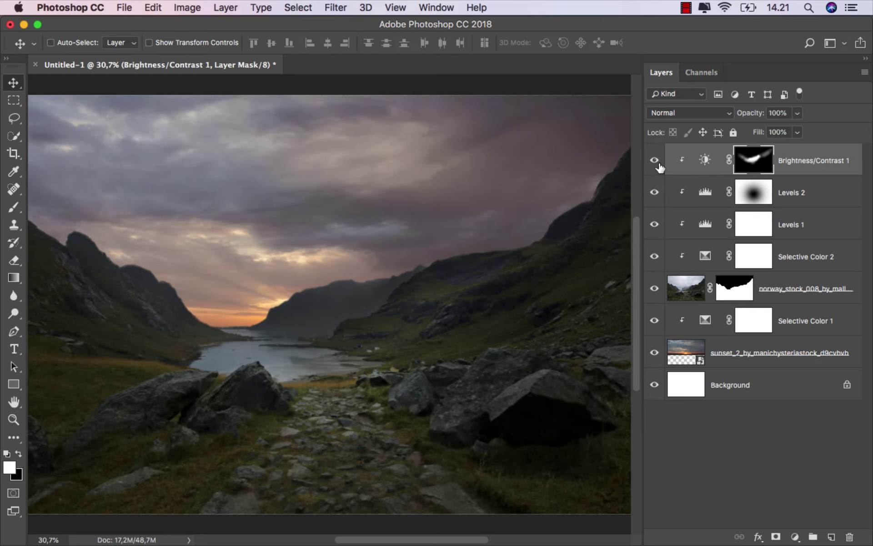
Add a new empty layer named 'light' above the adjustment layers.
key(ctrl+2)
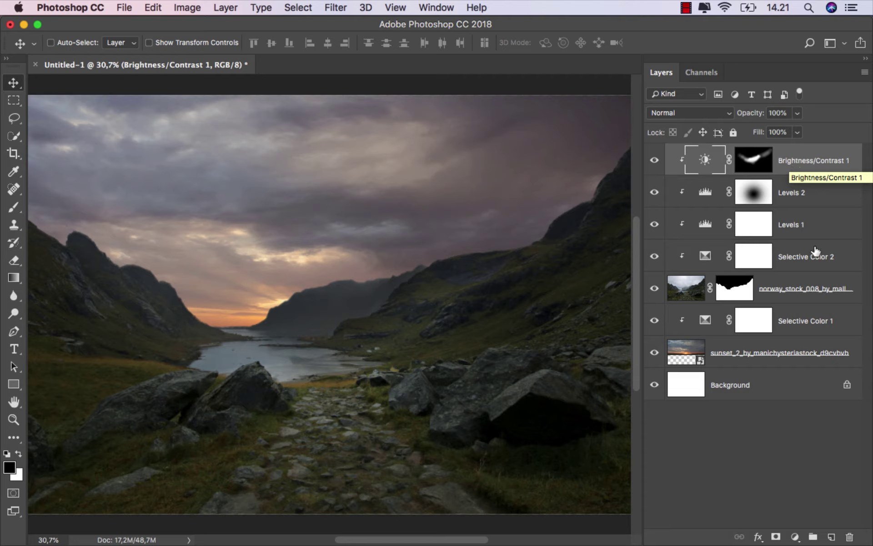
click(831, 536)
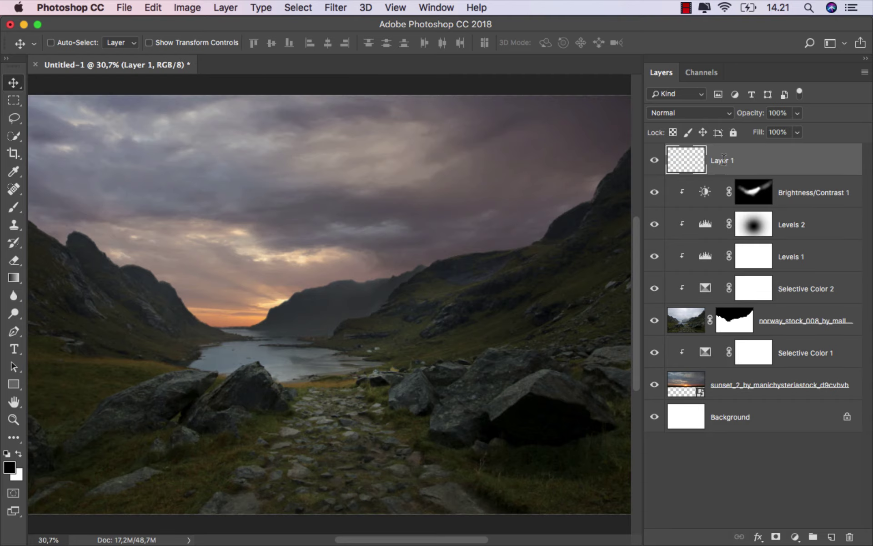
text(light)
key(Return)
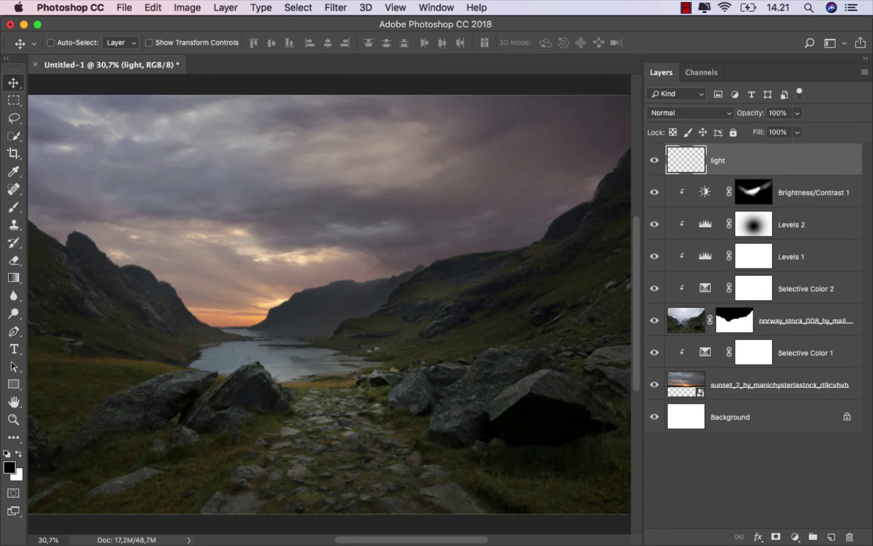
Use a 547 px brush with a softer, slightly redder orange sampled from the sunset sky.
drag(14, 207, 72, 204)
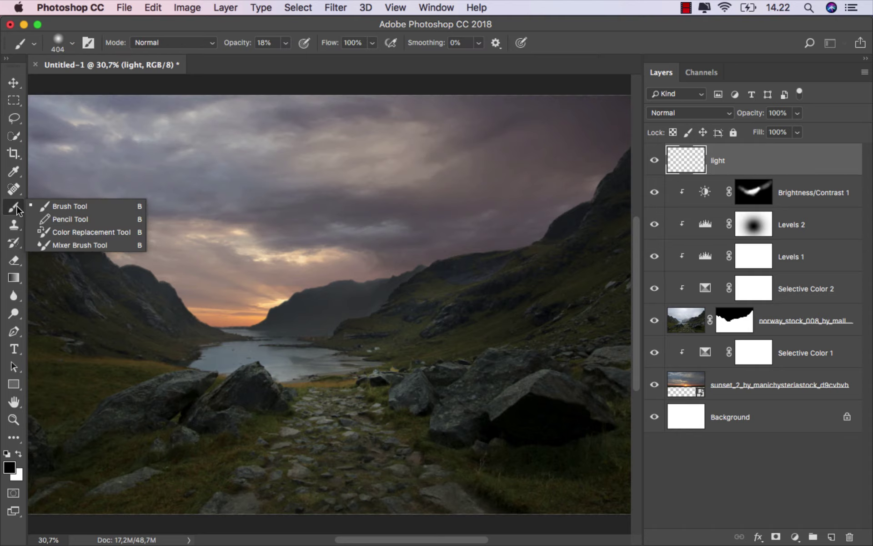
drag(249, 269, 278, 283)
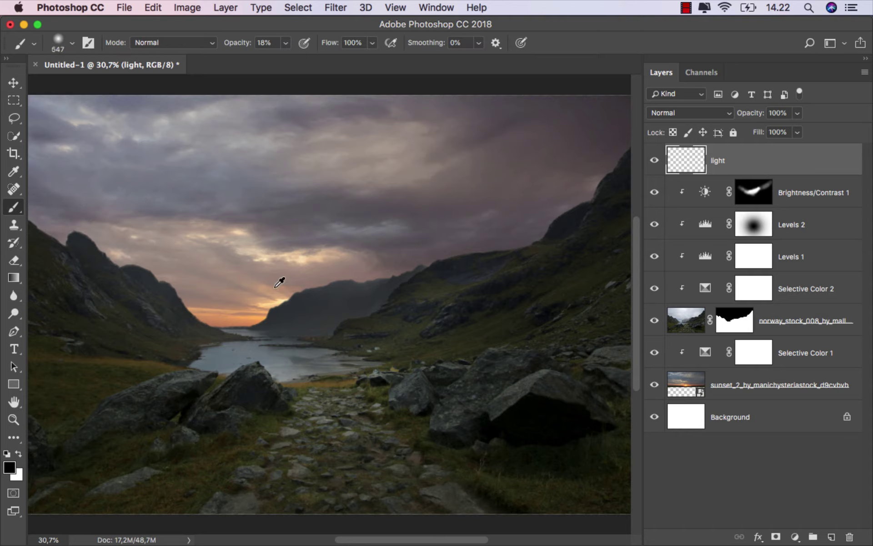
alt+click(269, 305)
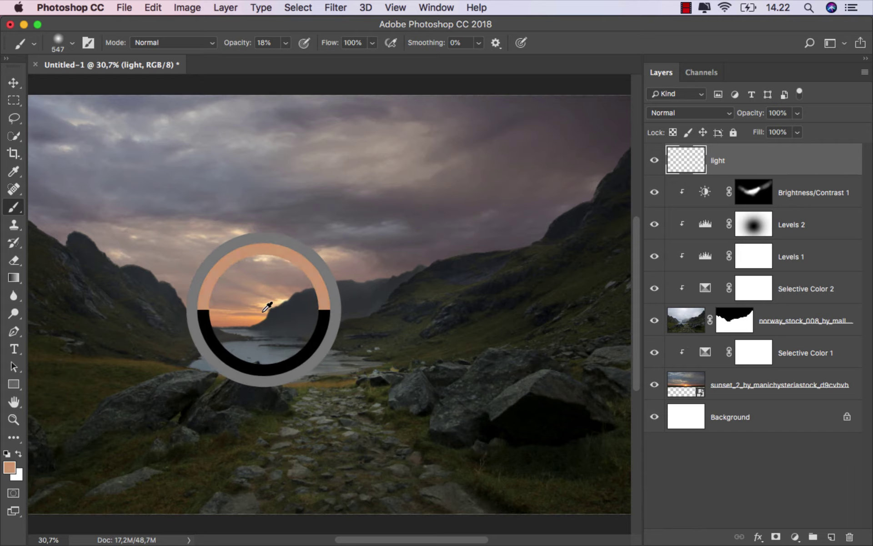
drag(269, 305, 257, 307)
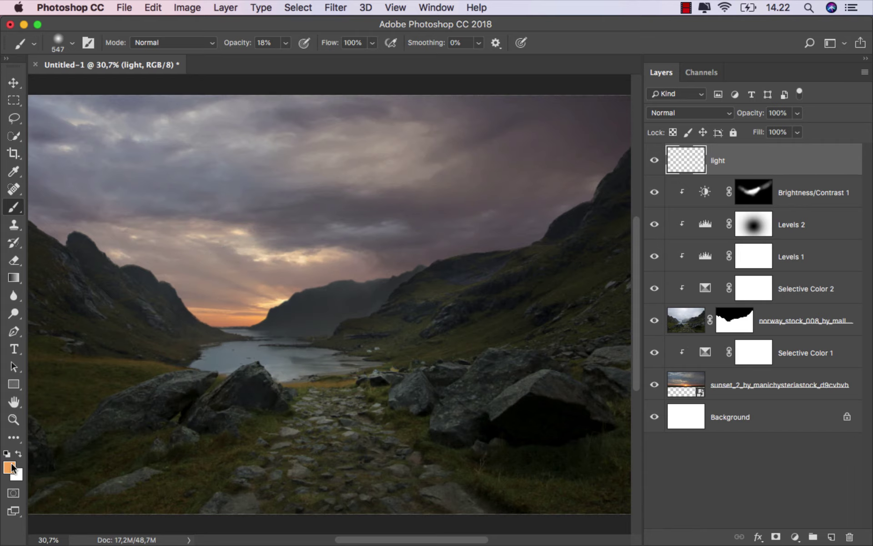
click(10, 468)
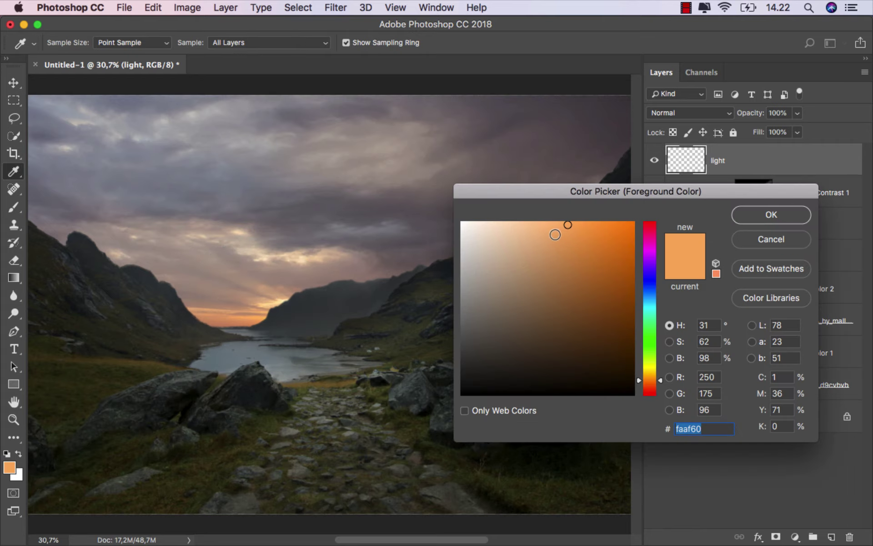
drag(555, 235, 547, 240)
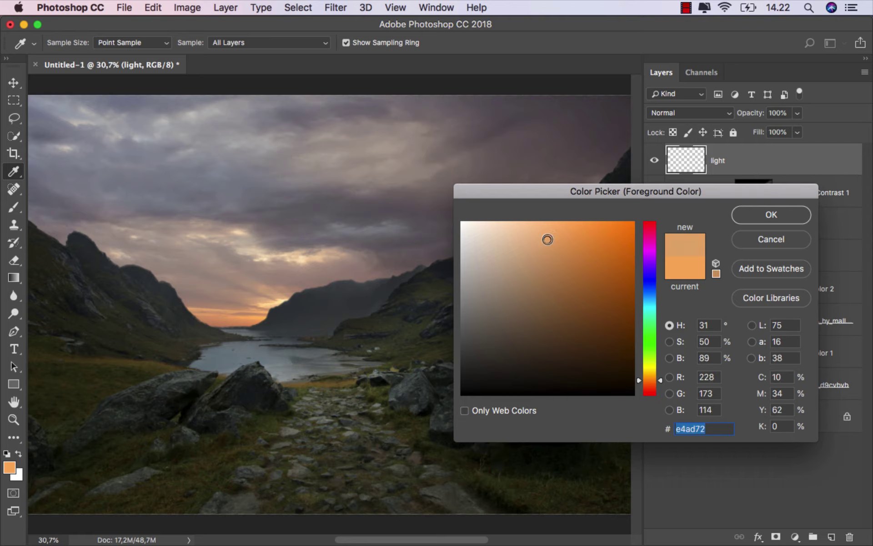
drag(648, 380, 651, 382)
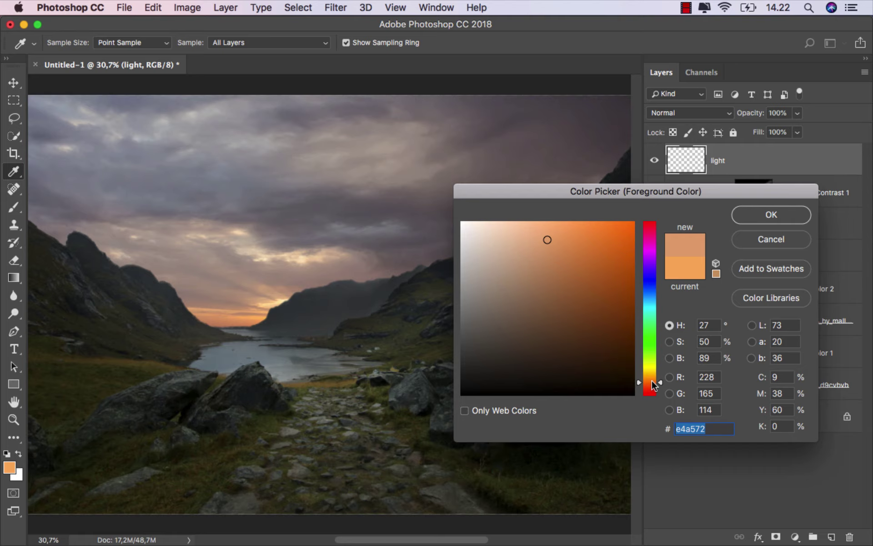
click(762, 221)
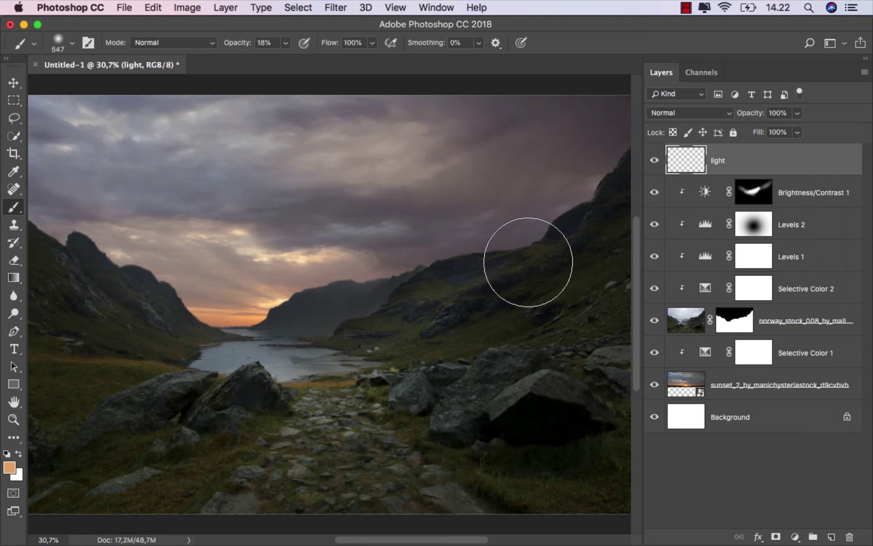
Paint one large soft orange glow over the valley centre at 100% brush opacity.
drag(286, 43, 394, 67)
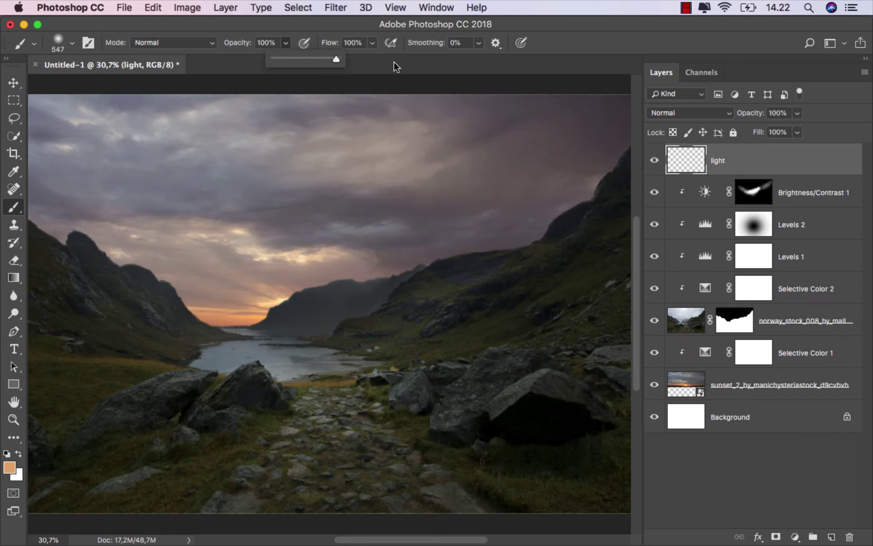
drag(312, 320, 388, 312)
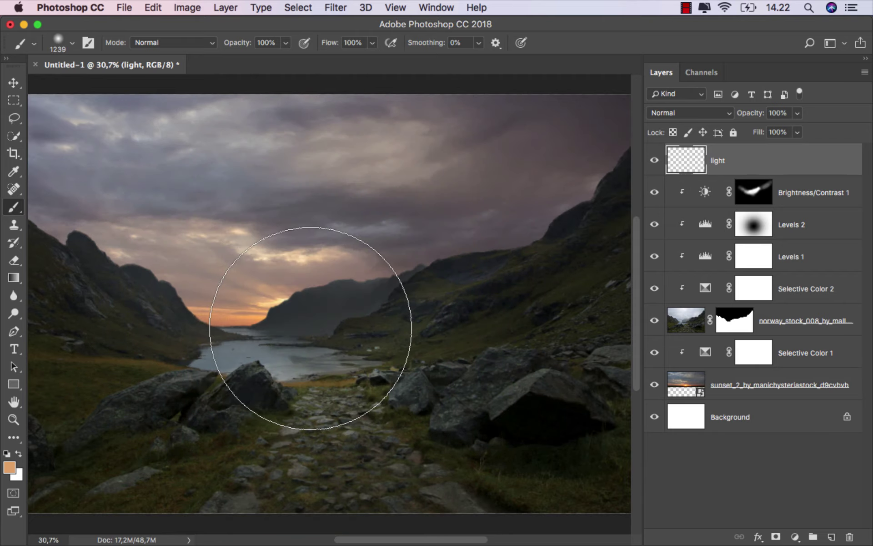
click(311, 328)
scroll(360, 305, down, 1)
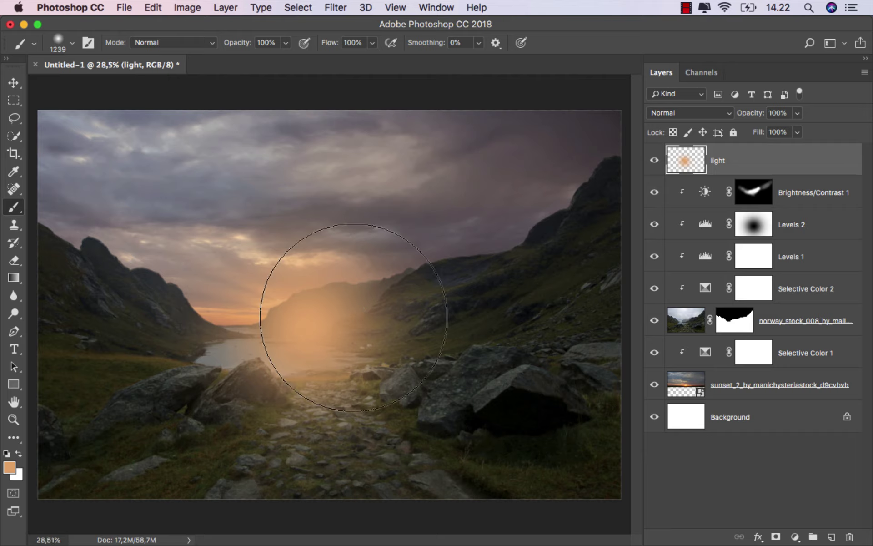
Set the light layer's blend mode to Overlay.
key(v)
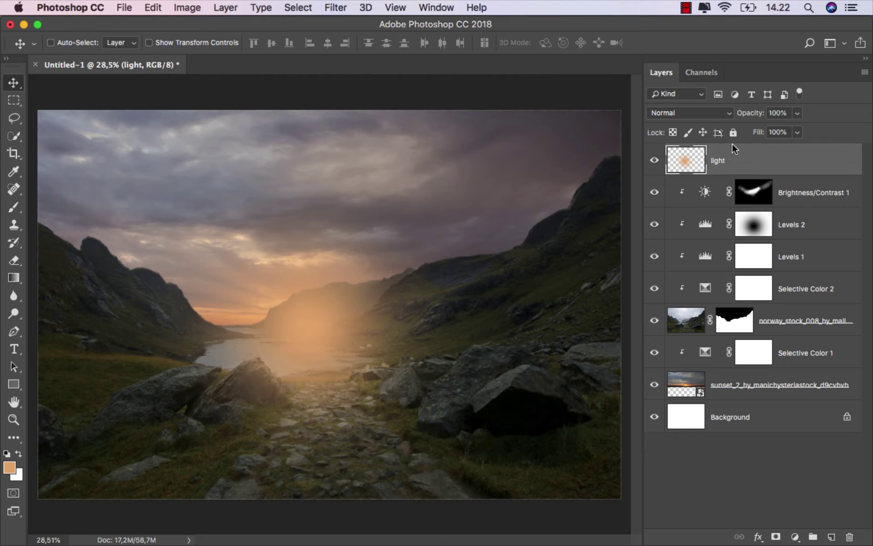
click(674, 112)
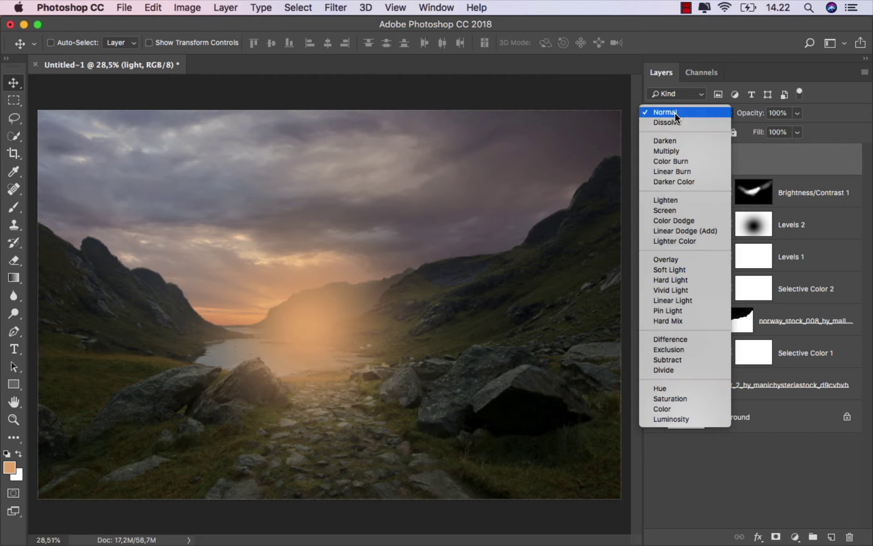
click(686, 252)
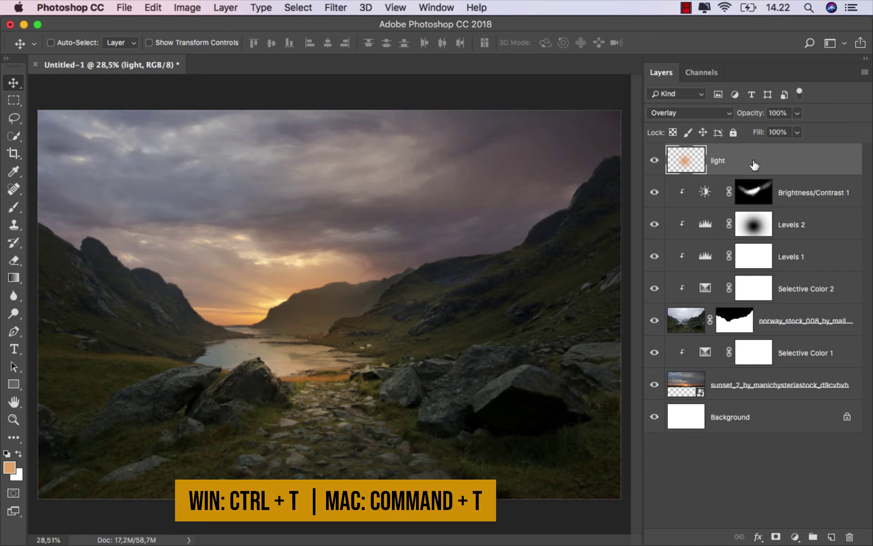
Stretch the glow wider and taller, apply the transform, and make the layer visible again.
key(ctrl+t)
mouse_move(505, 315)
mouse_down()
mouse_move(604, 292)
mouse_move(650, 300)
mouse_up()
drag(357, 292, 354, 300)
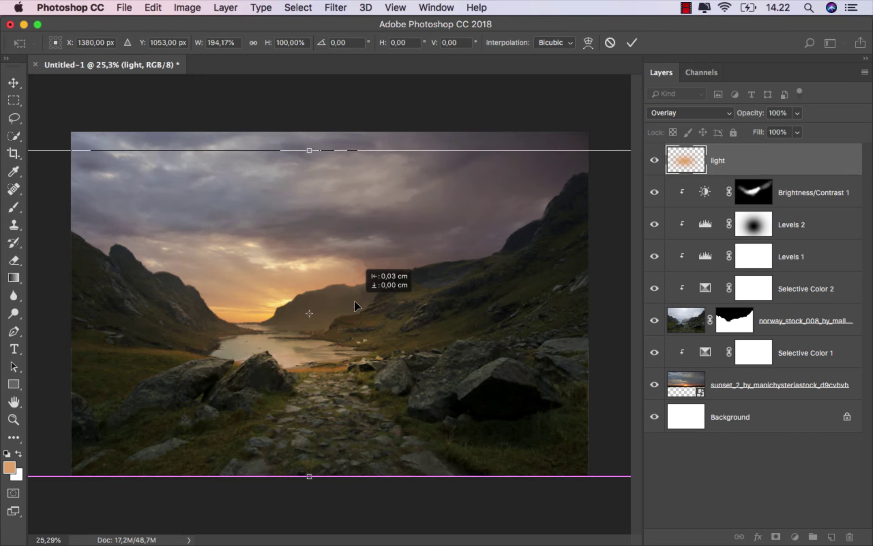
drag(309, 150, 309, 112)
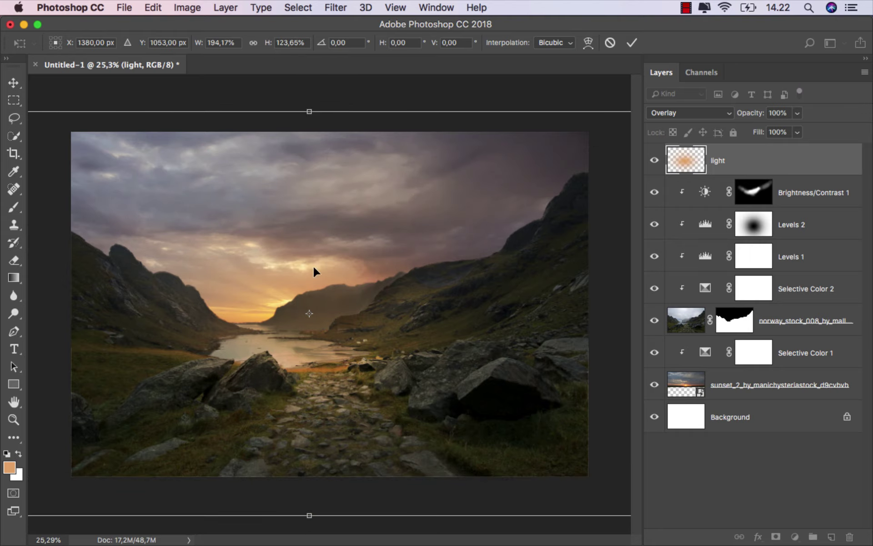
drag(316, 271, 312, 264)
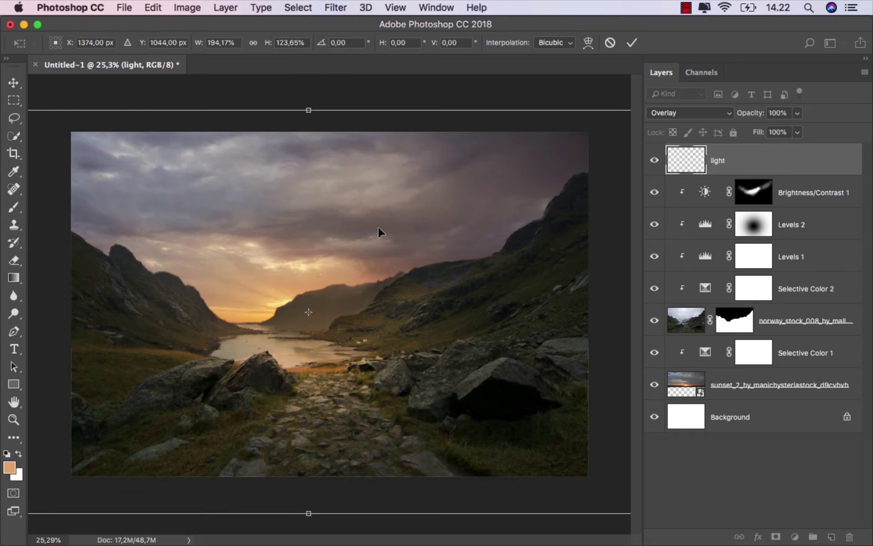
click(631, 42)
click(654, 160)
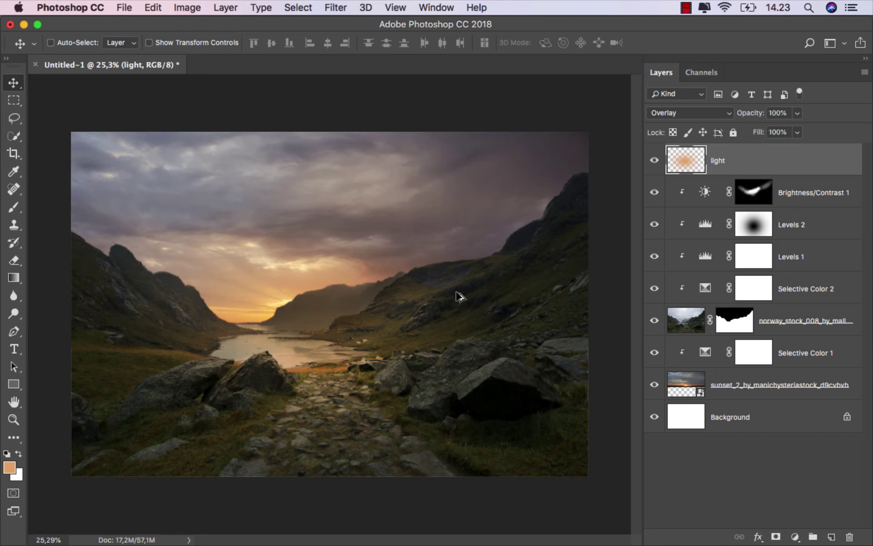
scroll(407, 318, up, 1)
scroll(407, 318, up, 1)
scroll(406, 319, up, 1)
scroll(407, 318, up, 1)
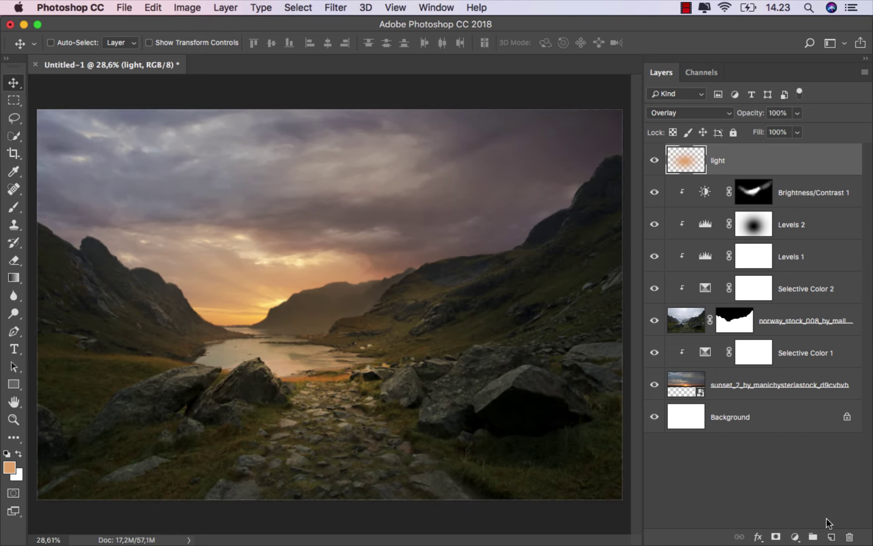
Add a new empty layer named 'light 2' above the light layer.
click(831, 537)
double_click(723, 161)
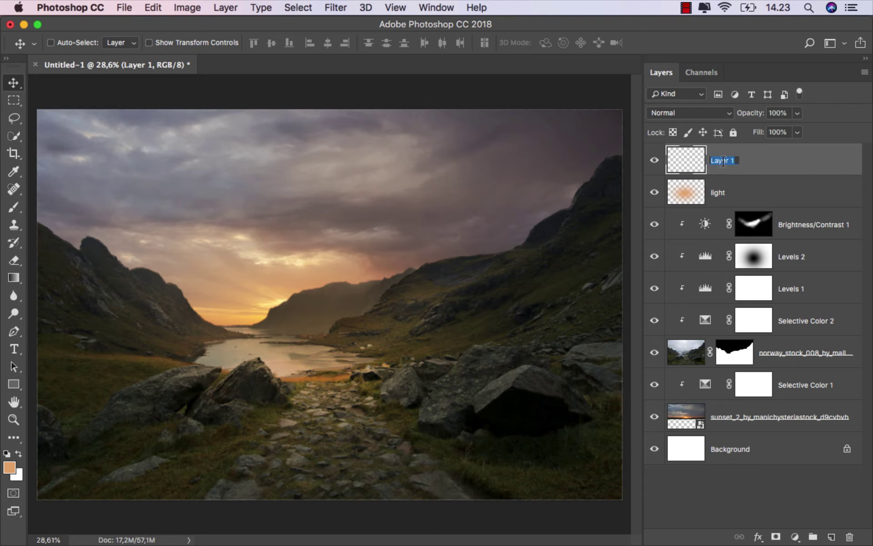
text(lo)
text(2)
key(Return)
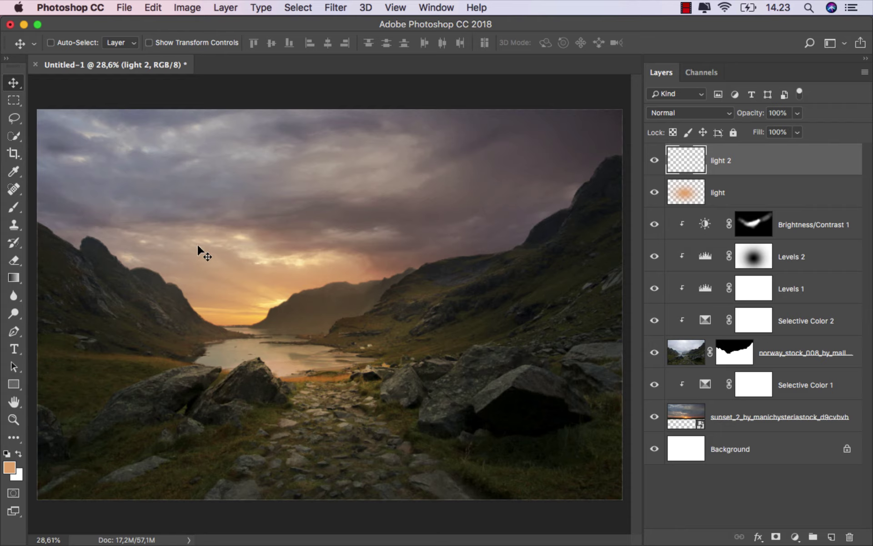
Use a large soft brush with a warm tan colour sampled from the sunset sky.
click(14, 207)
click(68, 203)
drag(200, 296, 145, 315)
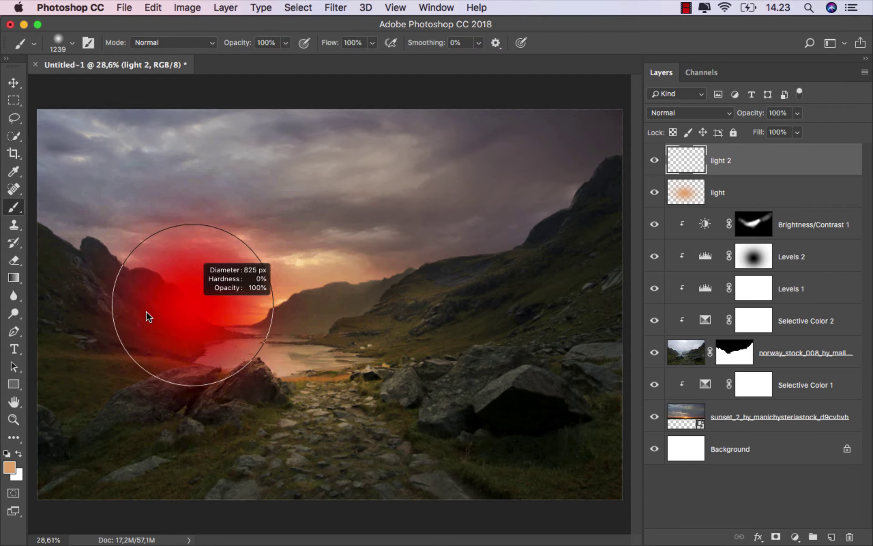
click(9, 467)
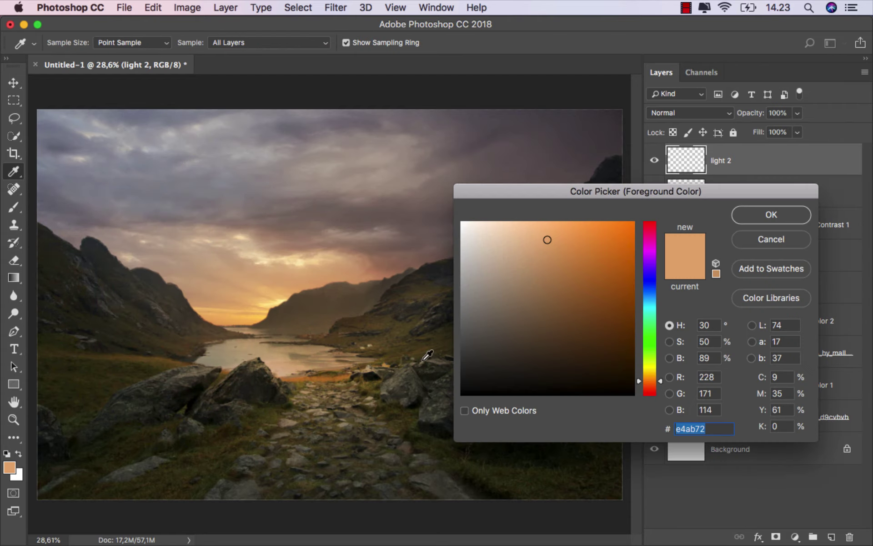
click(247, 316)
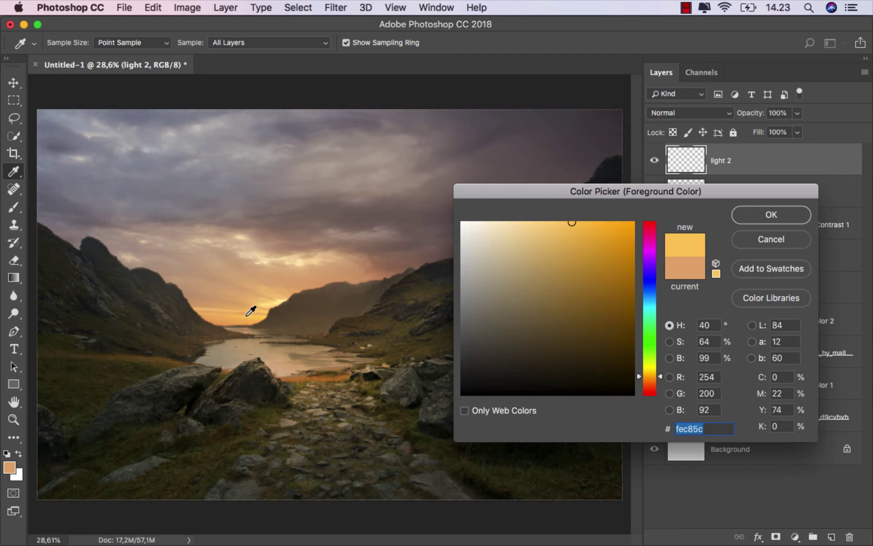
click(282, 273)
click(301, 255)
click(307, 279)
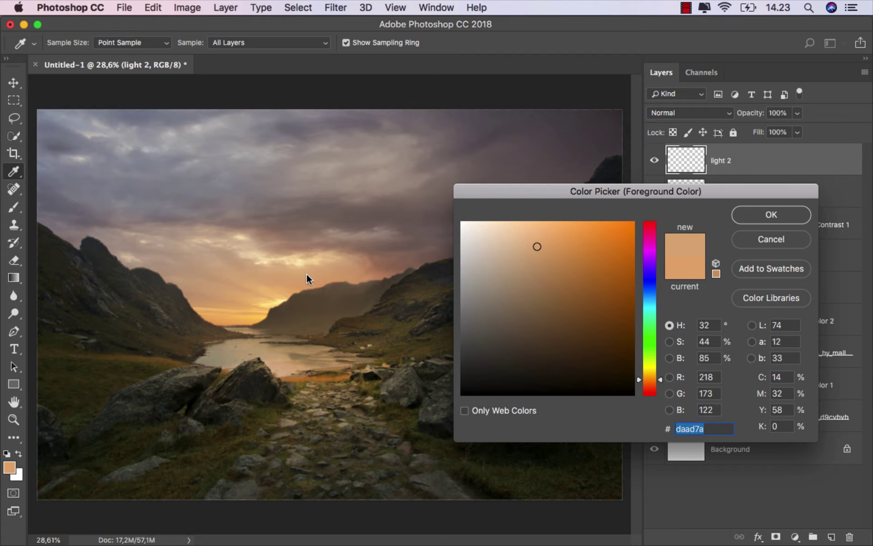
click(771, 215)
key(b)
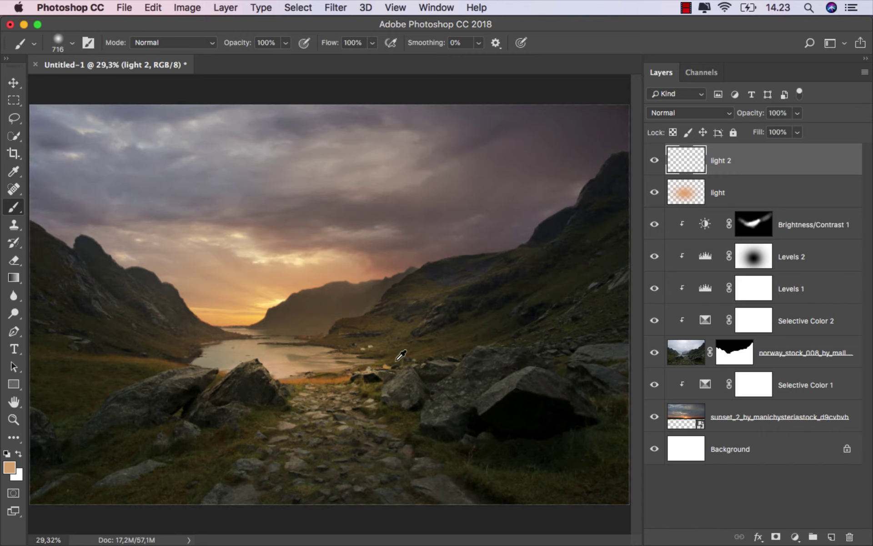
Lower the brush opacity to a faint level and set light 2 to Overlay blending.
click(286, 43)
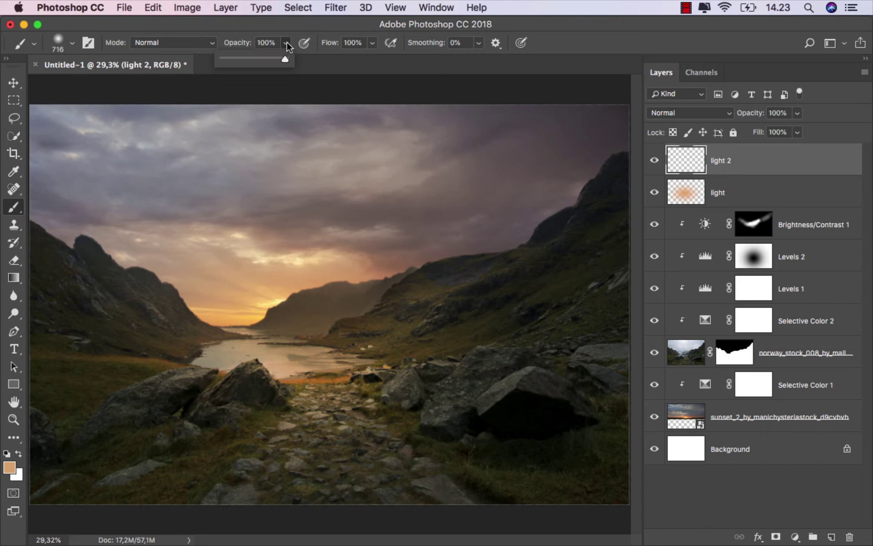
click(226, 60)
click(698, 114)
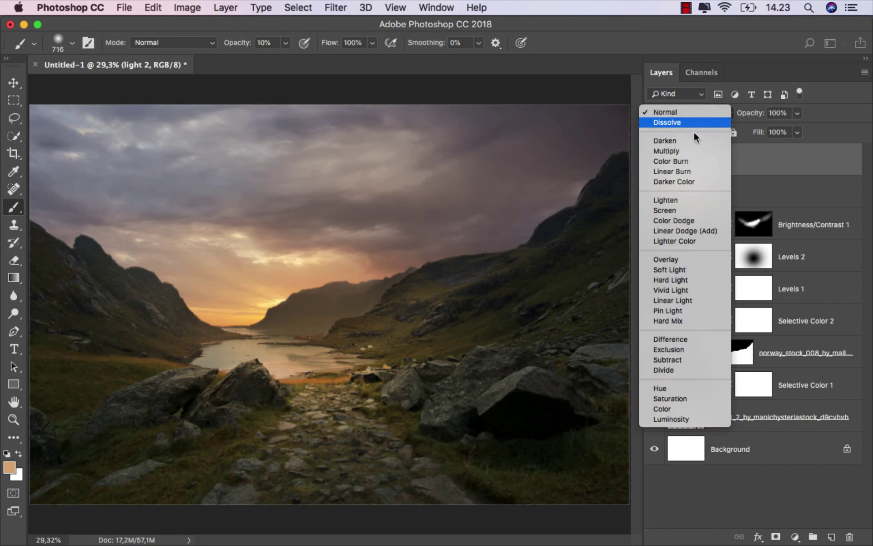
click(699, 254)
Paint warm light over the left rocks, stone path and right-hand rocks, then compare visibility.
drag(354, 403, 364, 404)
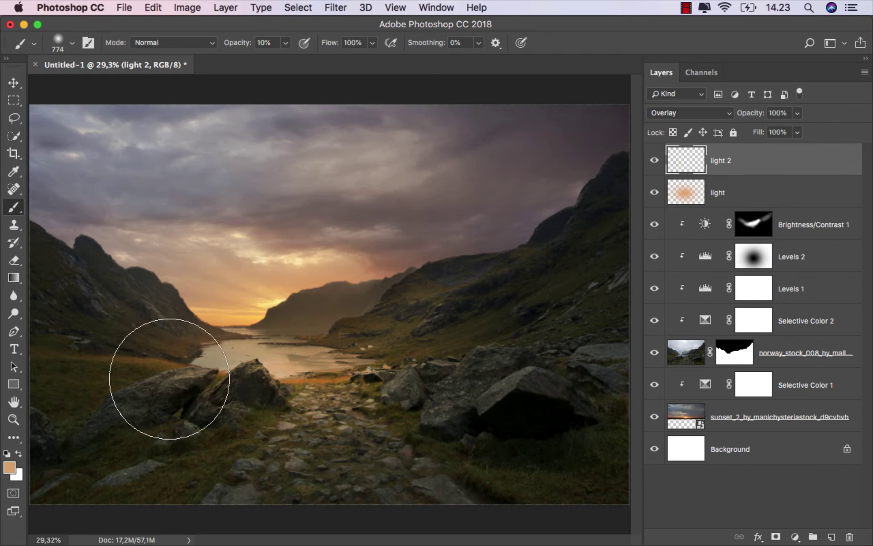
drag(176, 380, 272, 400)
scroll(332, 403, up, 1)
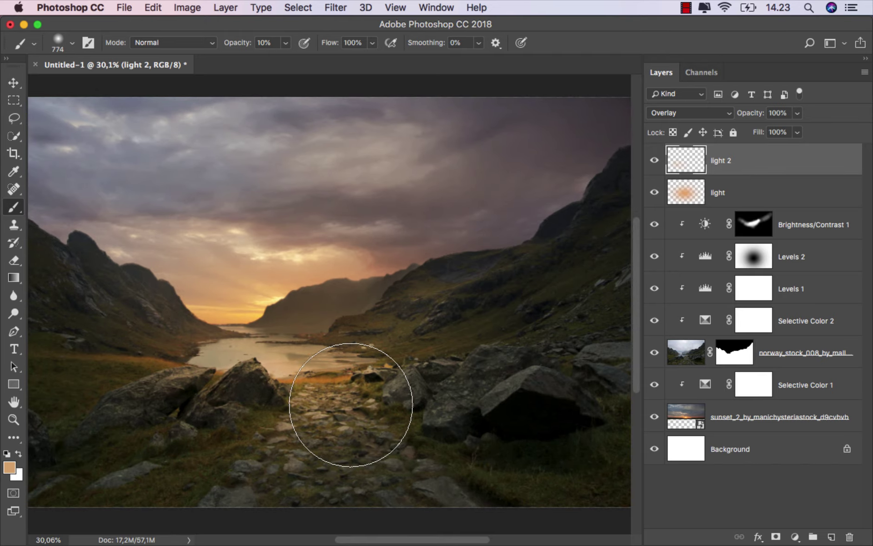
mouse_move(351, 400)
mouse_down()
mouse_move(489, 355)
mouse_move(543, 349)
mouse_move(309, 425)
mouse_up()
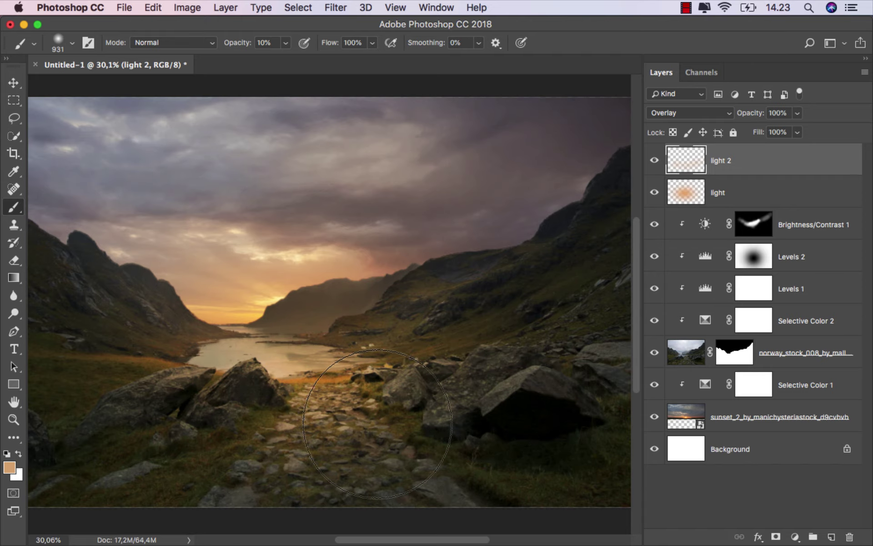
drag(273, 355, 256, 355)
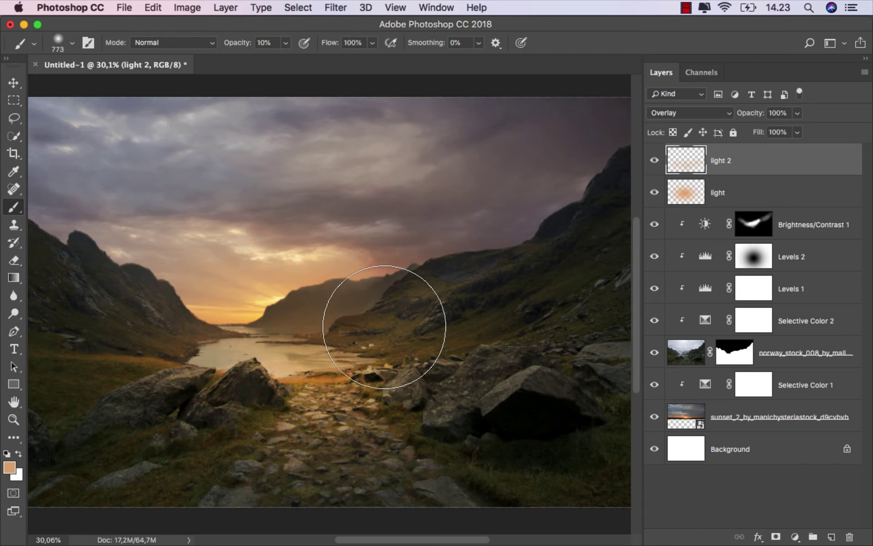
scroll(400, 371, down, 1)
scroll(400, 370, up, 1)
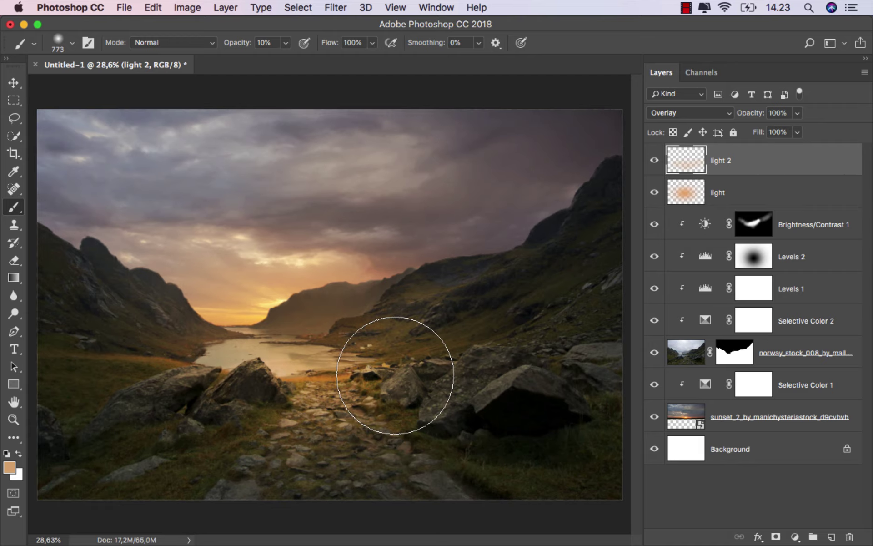
key(v)
click(654, 160)
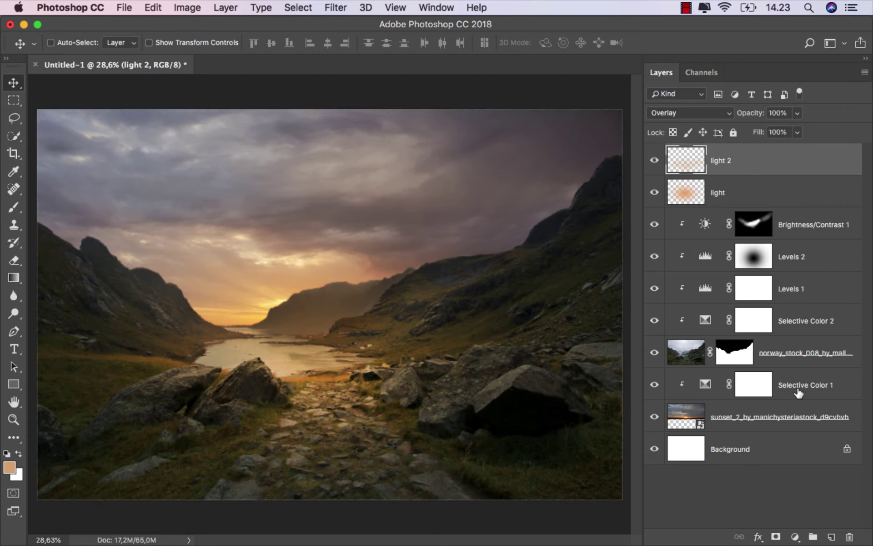
Add a new empty layer named 'black' above light 2.
click(831, 536)
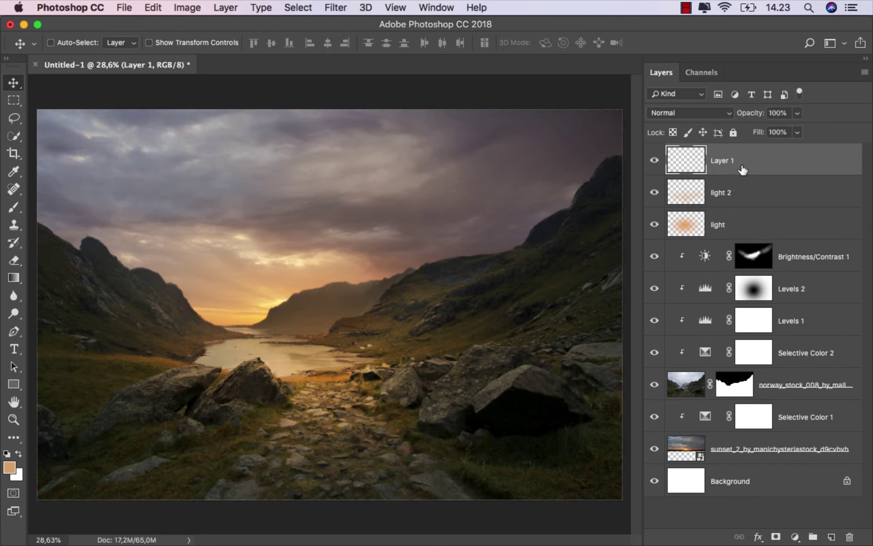
double_click(726, 160)
text(black)
key(Return)
Draw a black-to-white gradient at 50% opacity upward from the bottom edge.
click(14, 277)
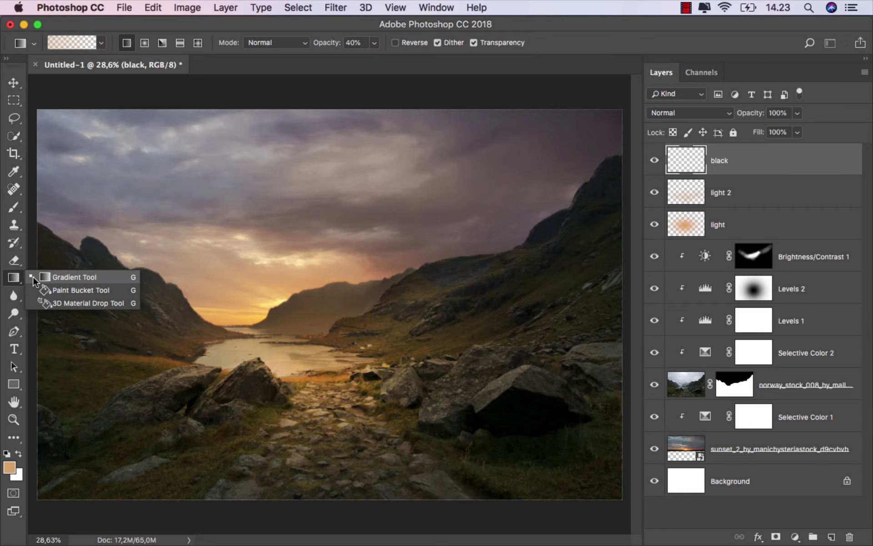
click(100, 43)
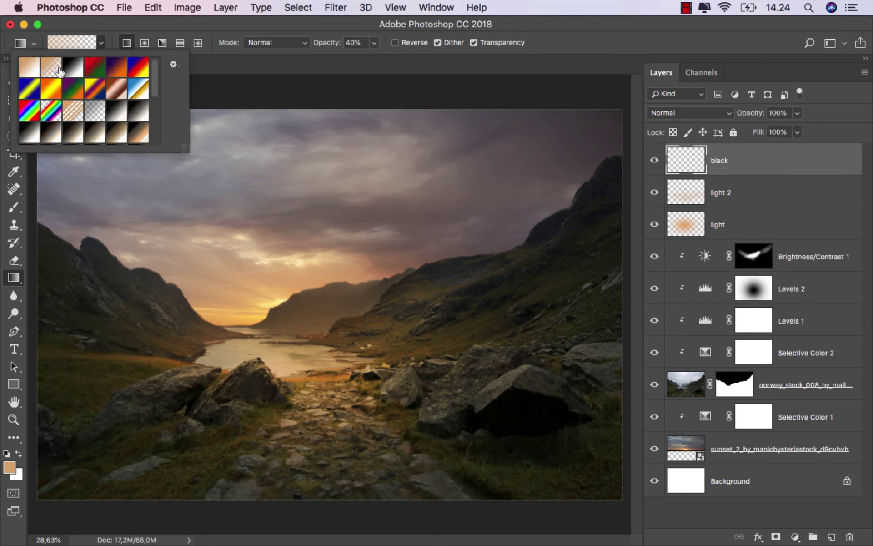
click(128, 44)
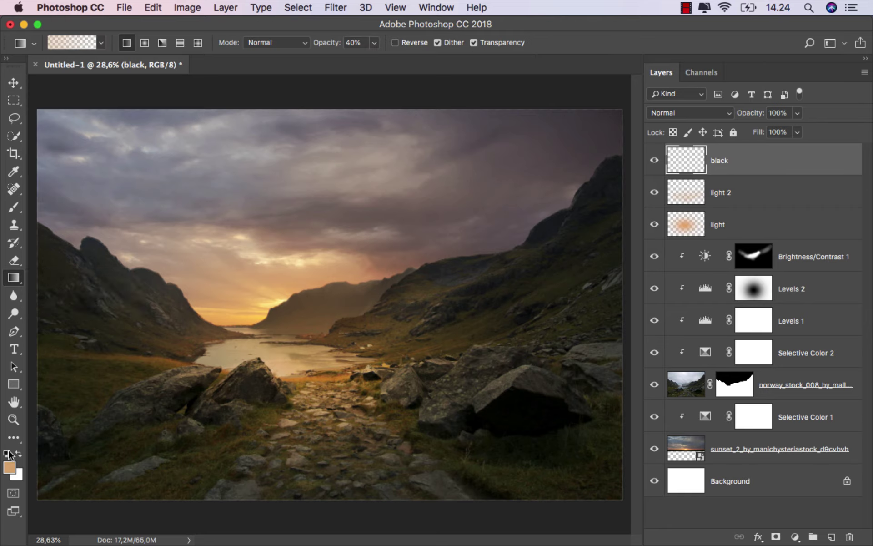
click(8, 454)
click(375, 43)
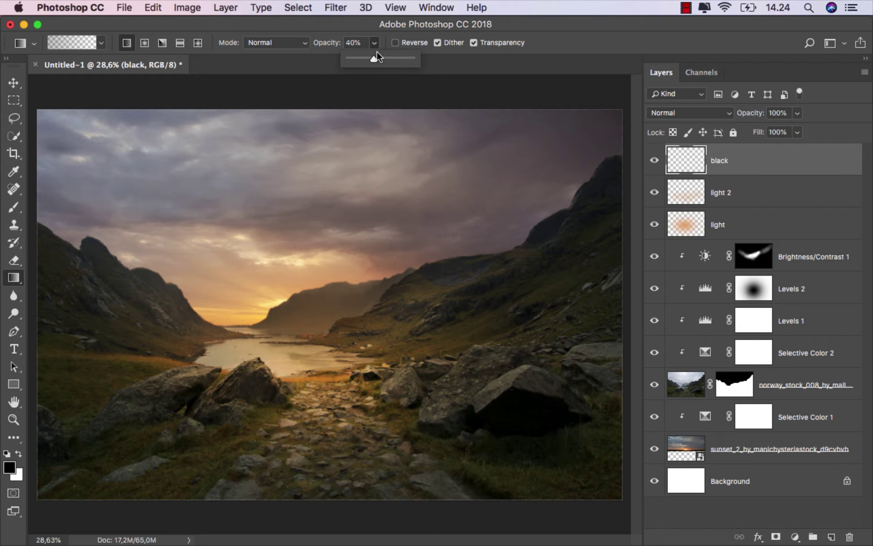
drag(380, 64, 381, 63)
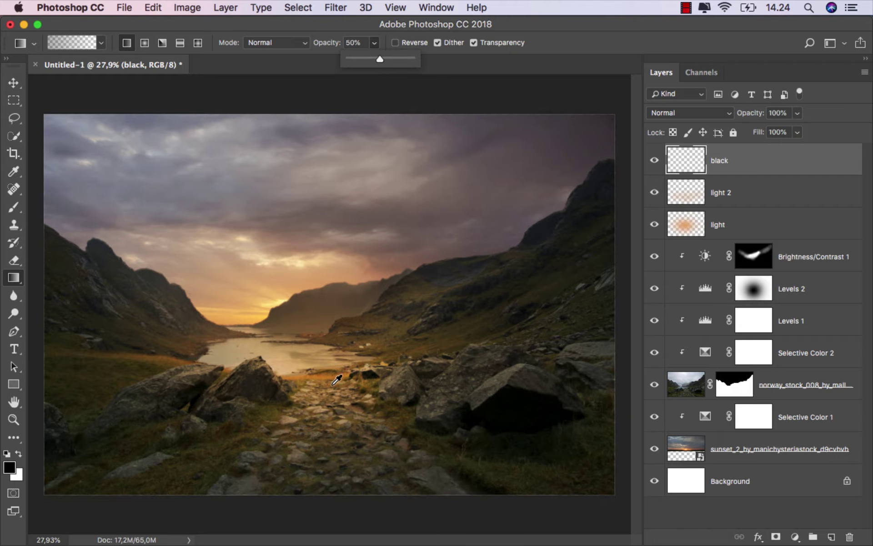
scroll(332, 471, down, 2)
drag(323, 501, 324, 408)
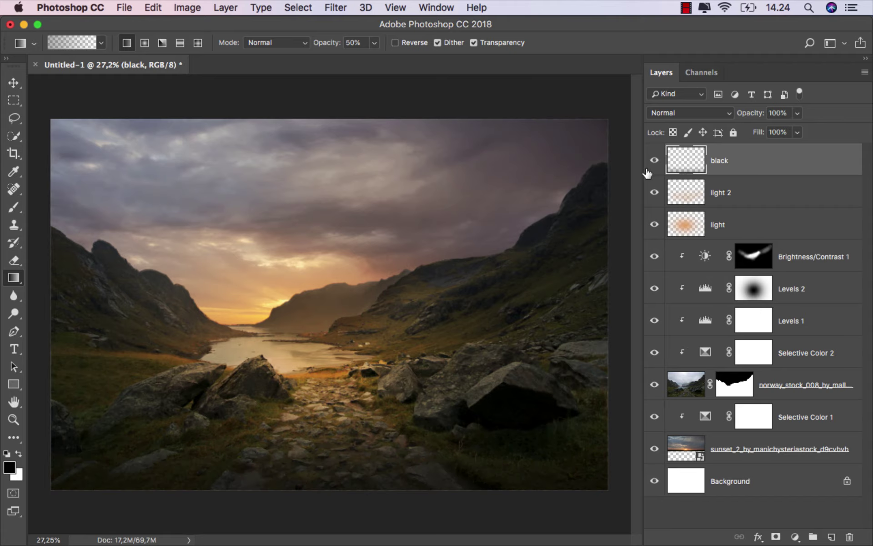
Set the black layer to Soft Light blending and fit the whole image in the window.
click(695, 112)
click(692, 266)
key(super+0)
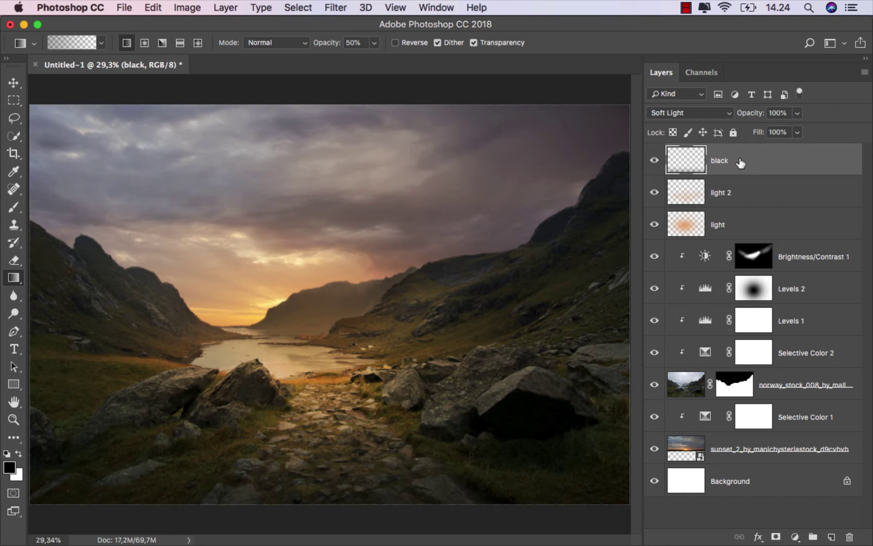
key(v)
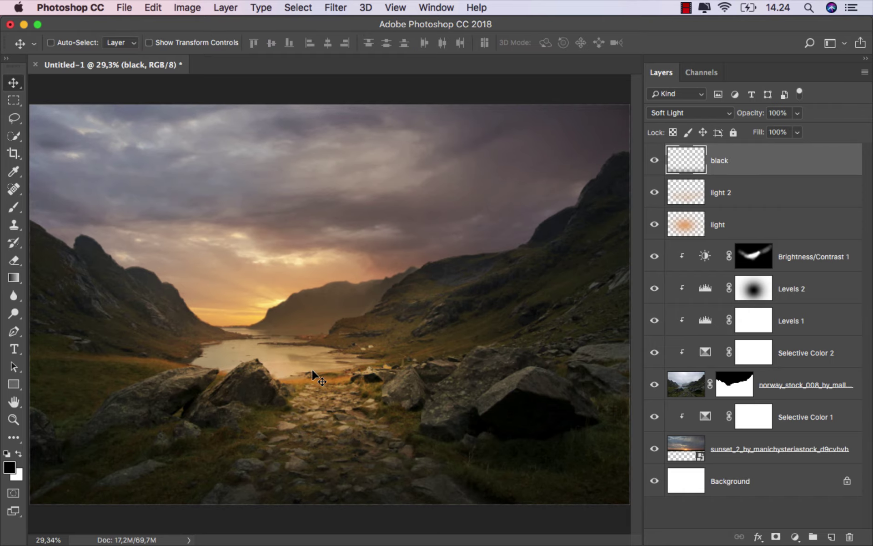
Stretch the black layer down past the image bottom, then add a new empty layer.
key(super+t)
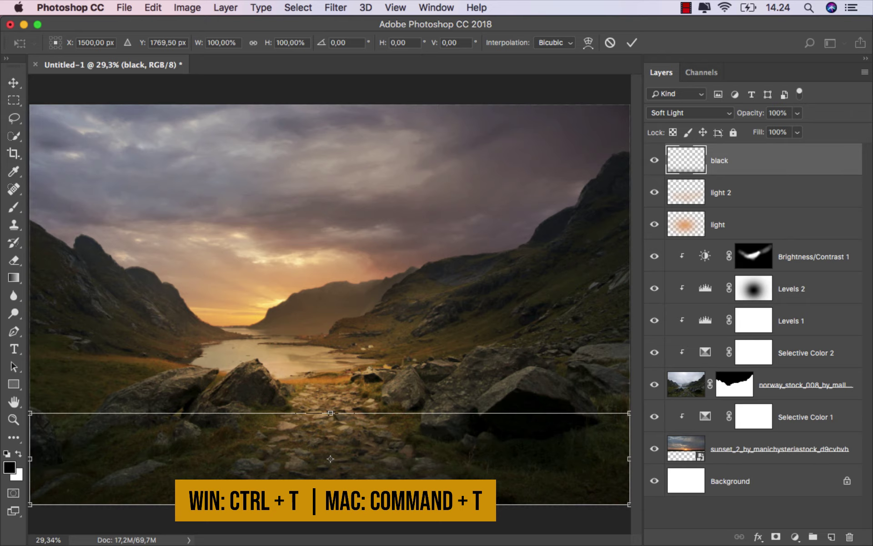
drag(330, 504, 330, 523)
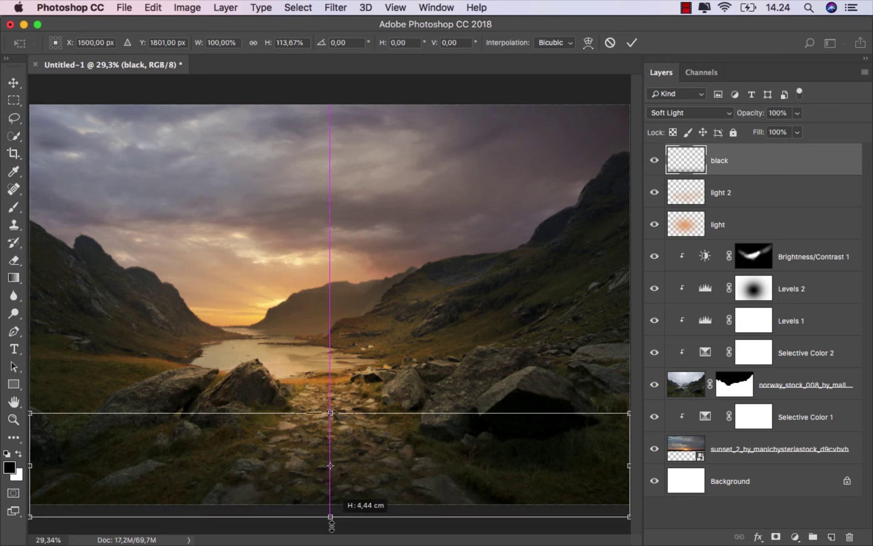
click(632, 43)
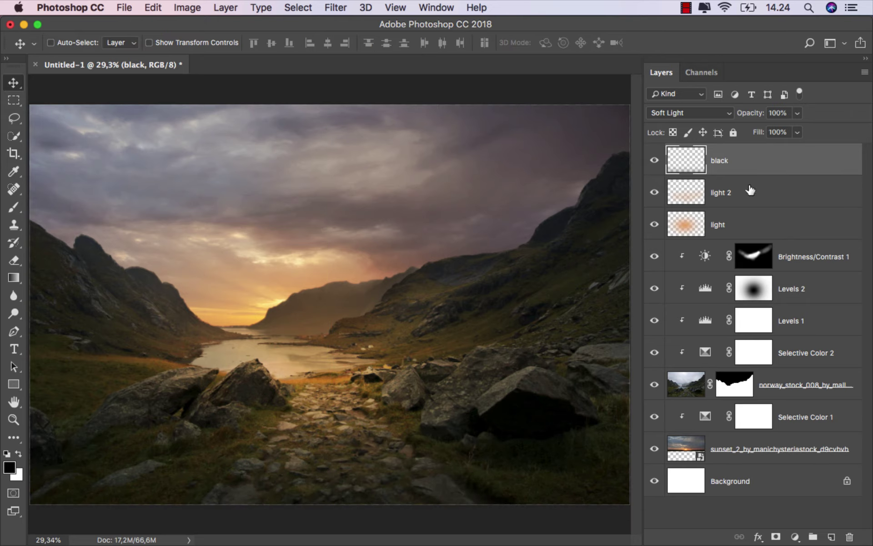
click(831, 536)
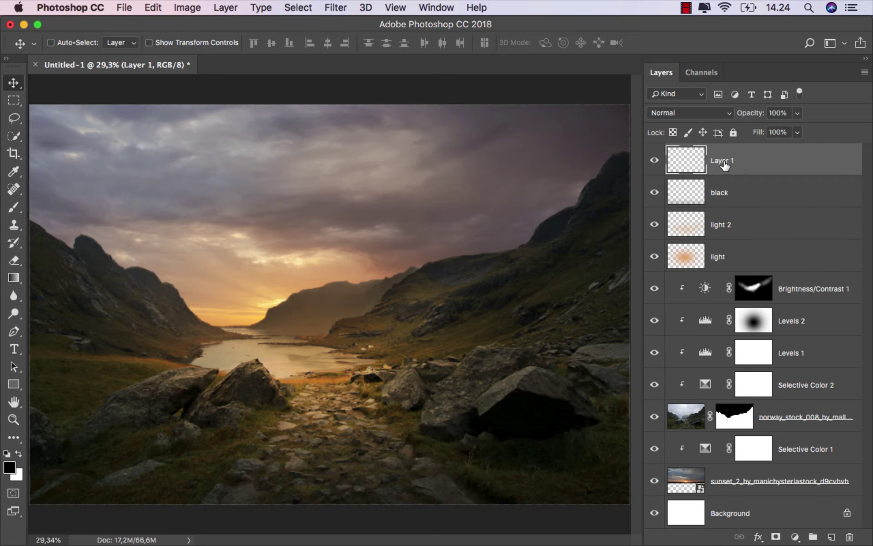
Name the new layer 'light 3' and choose a soft brush.
text(light)
text( 3)
key(Return)
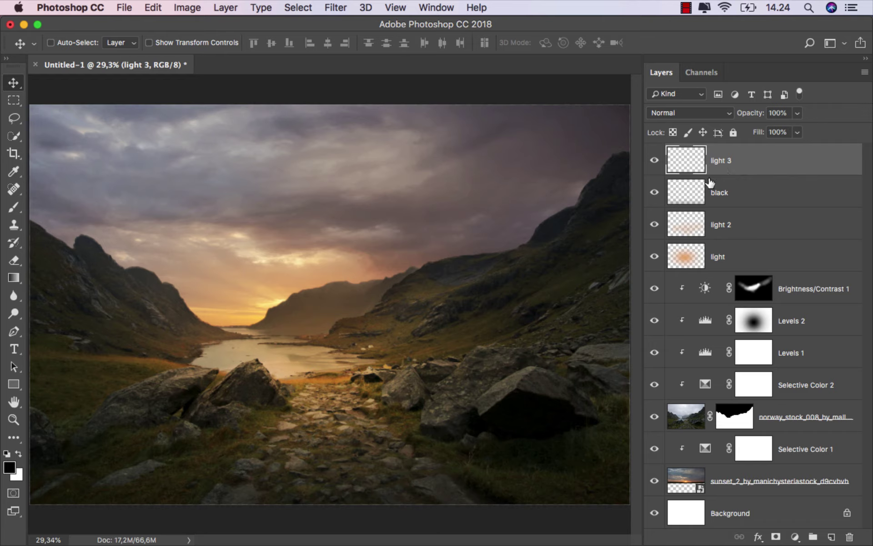
drag(13, 207, 55, 205)
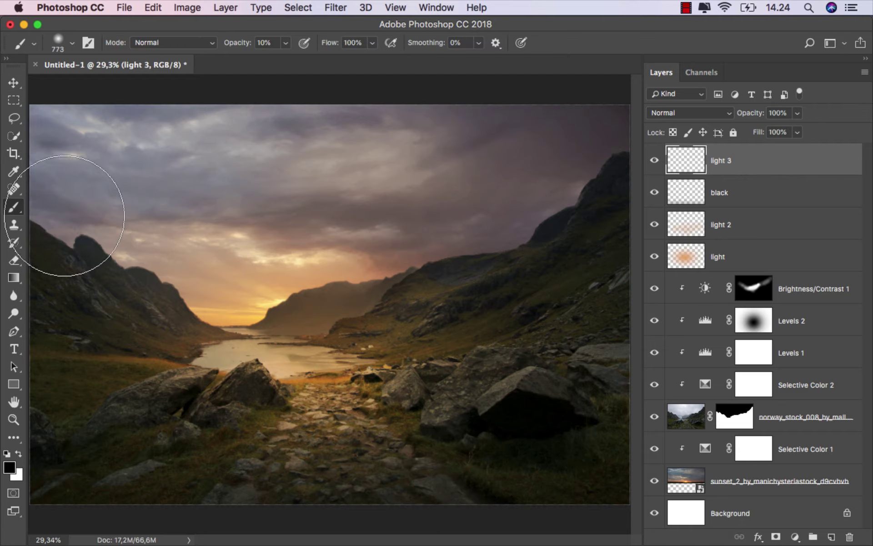
Set the foreground to a slightly darker, less saturated brown sampled from the mountain slope.
click(11, 469)
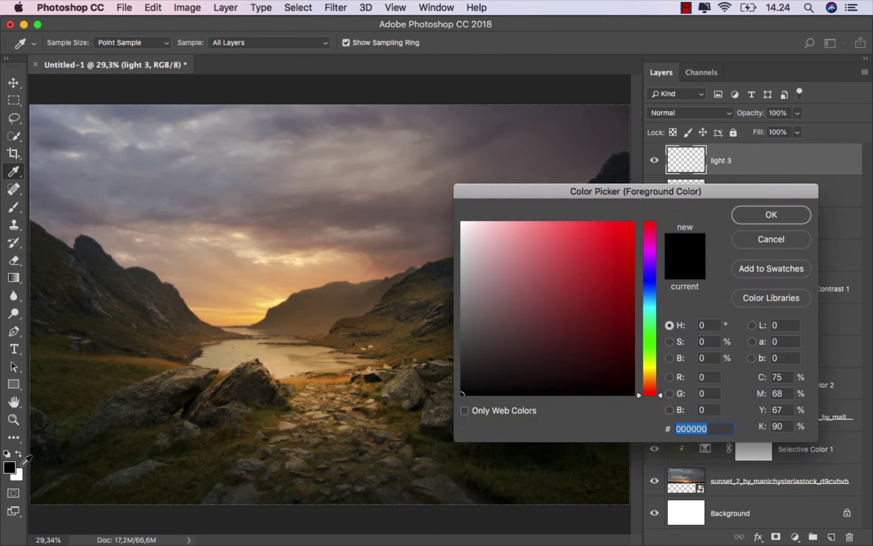
click(518, 323)
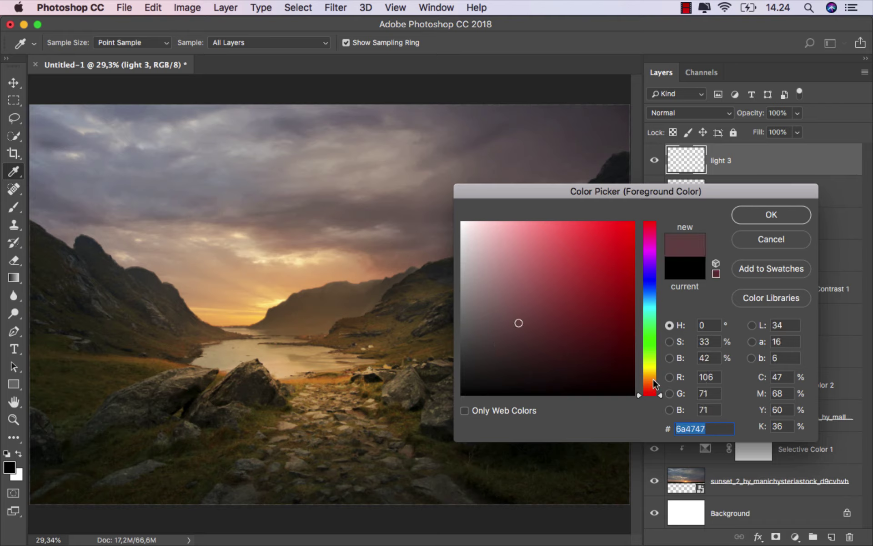
drag(653, 383, 653, 378)
click(380, 287)
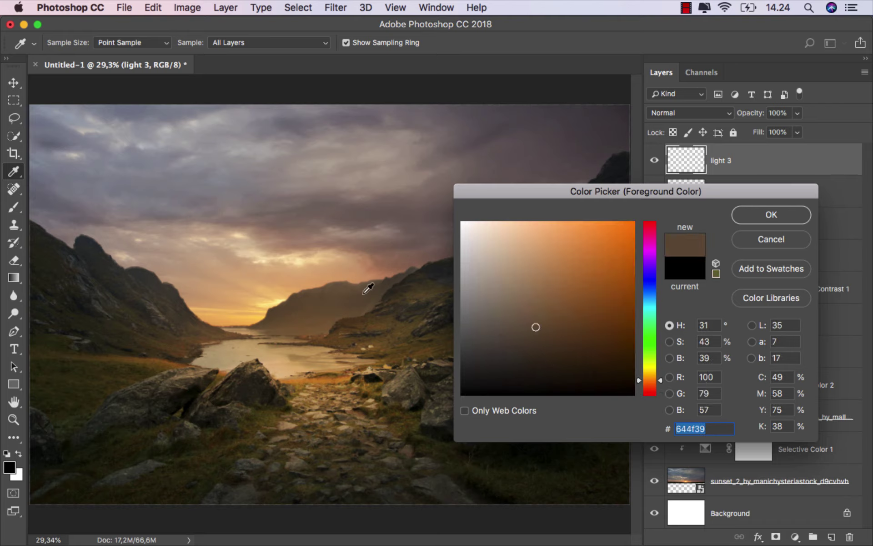
click(353, 289)
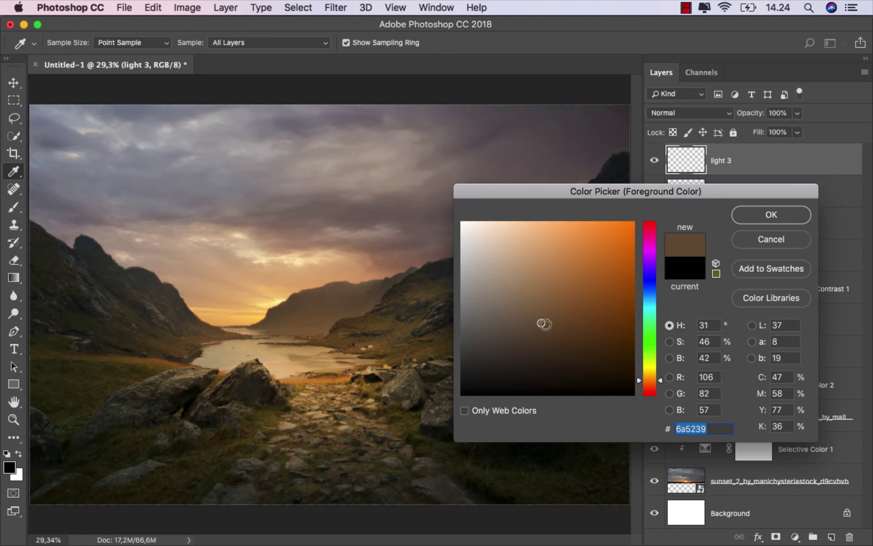
click(646, 381)
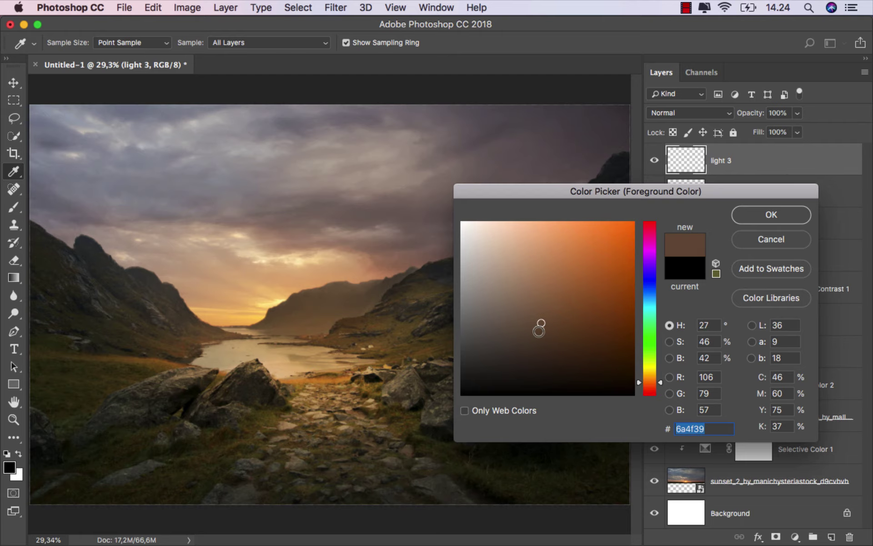
click(539, 331)
click(758, 223)
key(b)
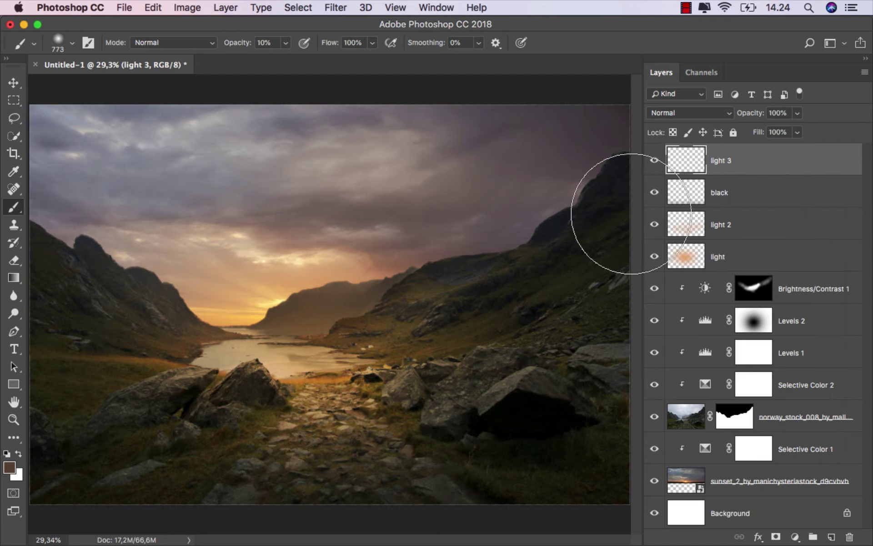
Paint a soft brown spot over the sunset at 100% opacity, blended in Linear Dodge (Add).
click(285, 43)
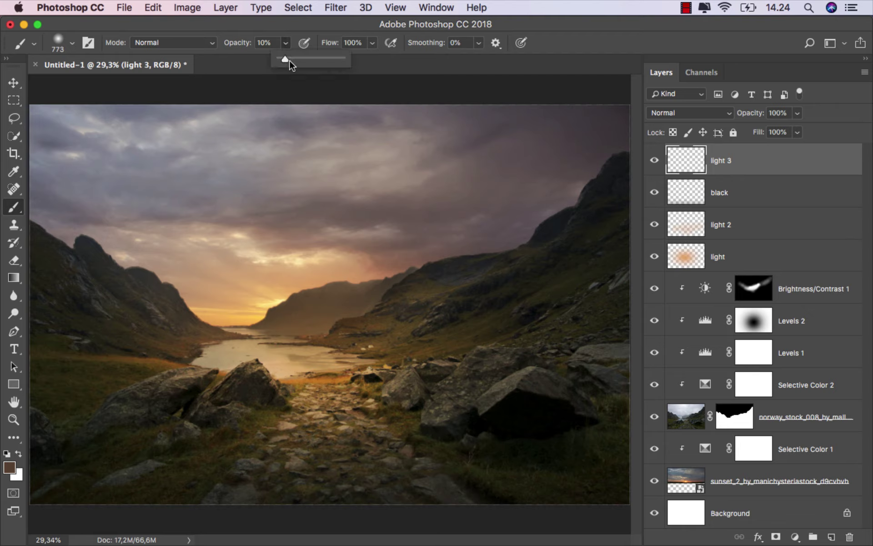
drag(288, 60, 377, 61)
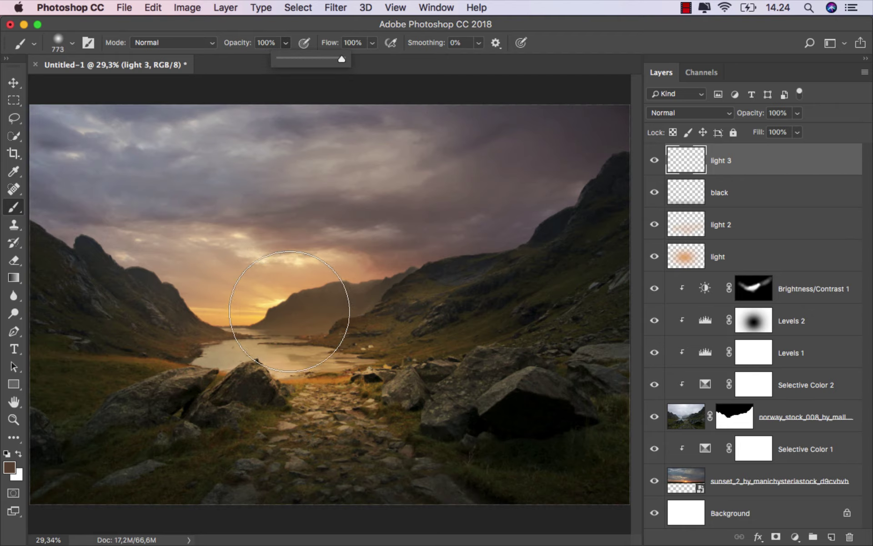
click(282, 309)
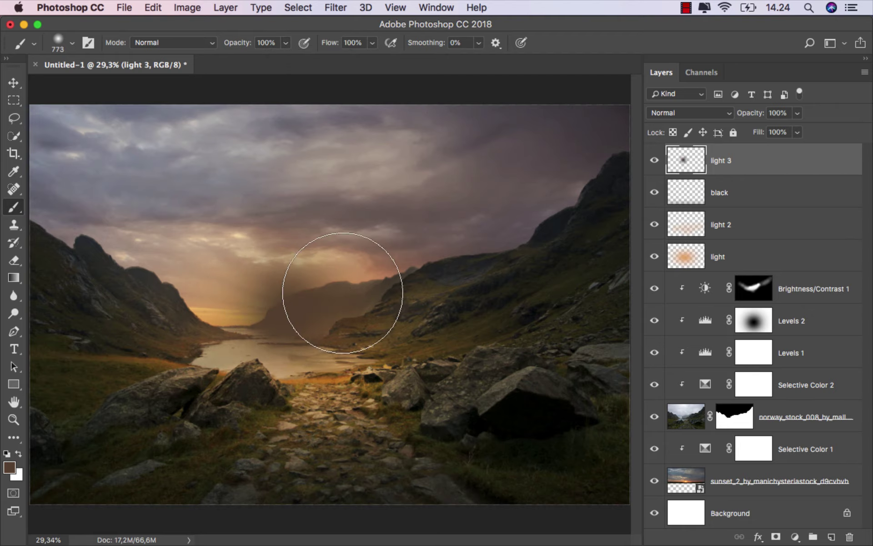
click(695, 114)
click(698, 230)
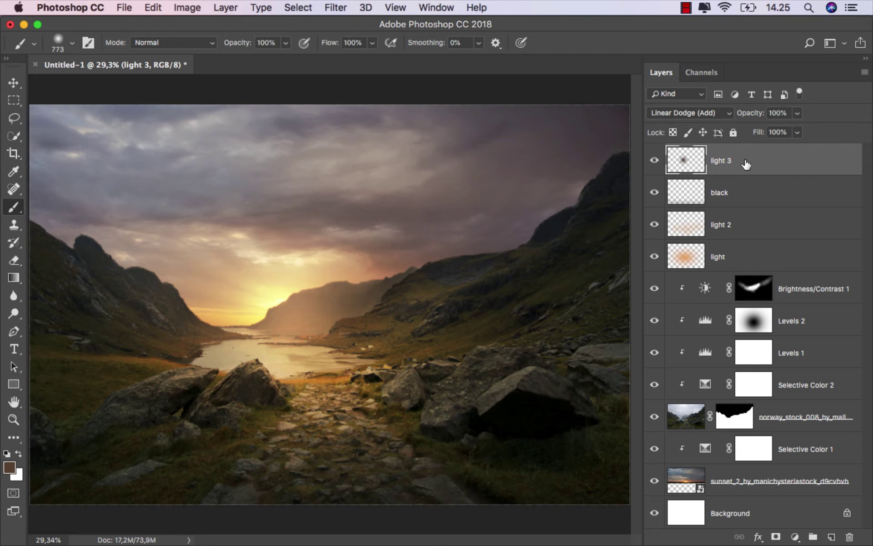
Widen the light 3 glow to about 124%, nudge it up and left, and compare.
key(ctrl+t)
drag(336, 281, 334, 276)
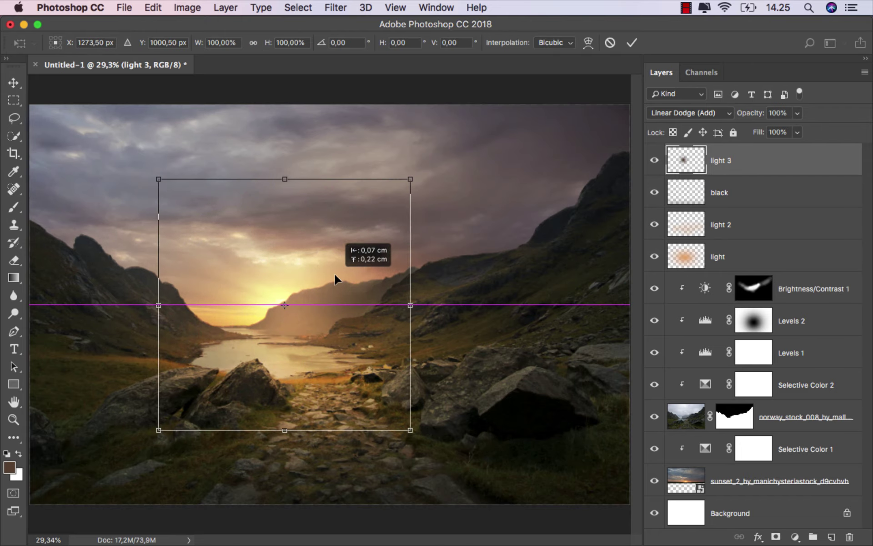
drag(399, 304, 440, 305)
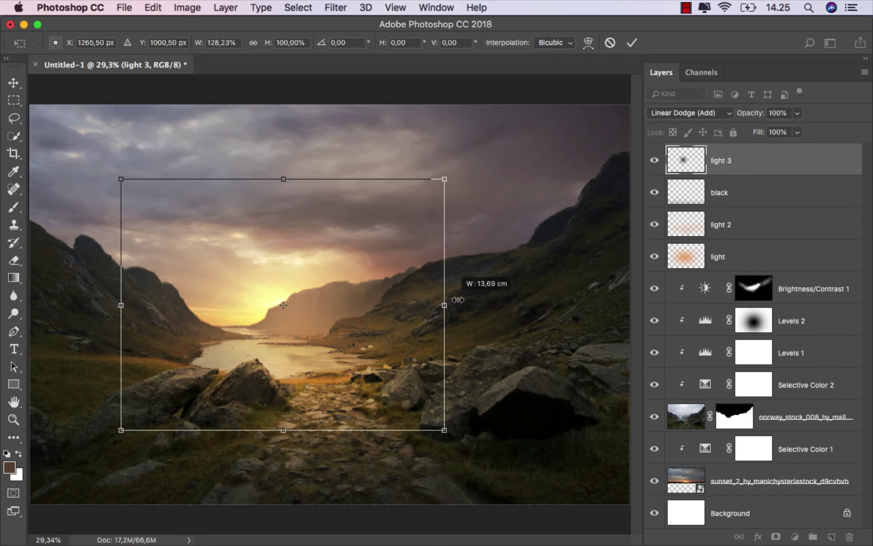
drag(377, 307, 370, 307)
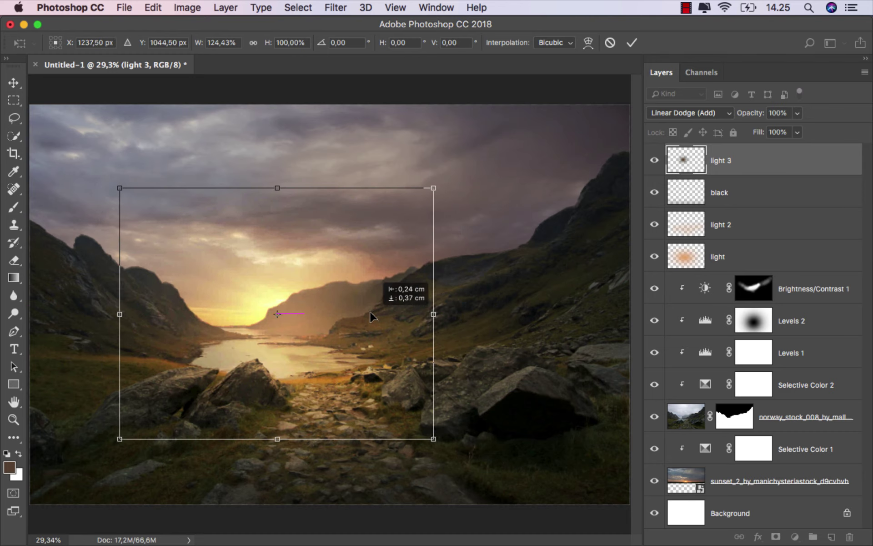
click(631, 42)
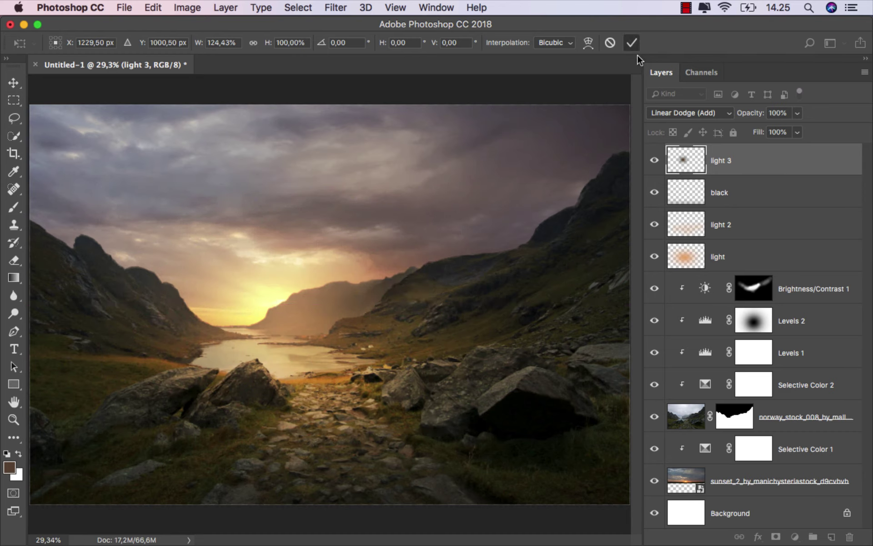
key(b)
click(654, 160)
Place the child photo on the rocky path, scaled down to about 28%.
key(v)
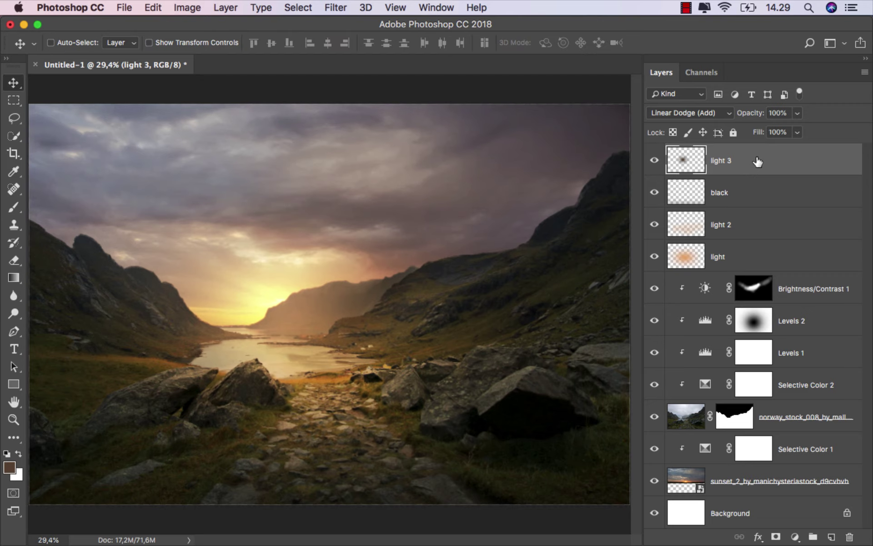
click(339, 538)
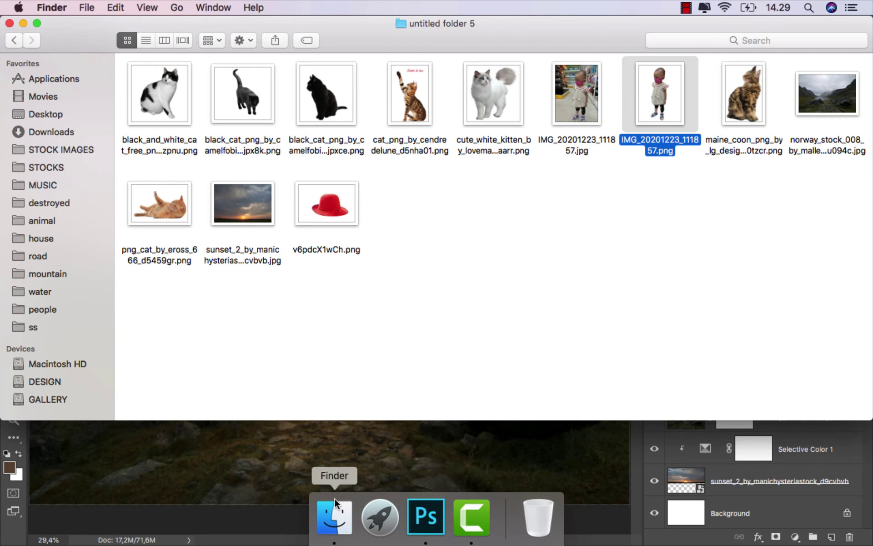
mouse_move(664, 114)
mouse_down()
mouse_move(623, 216)
mouse_move(306, 315)
mouse_up()
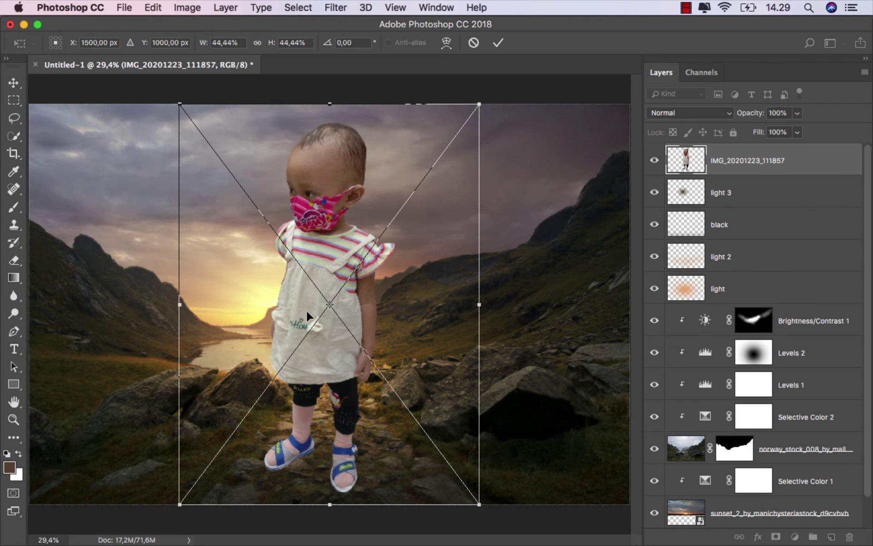
drag(480, 105, 443, 216)
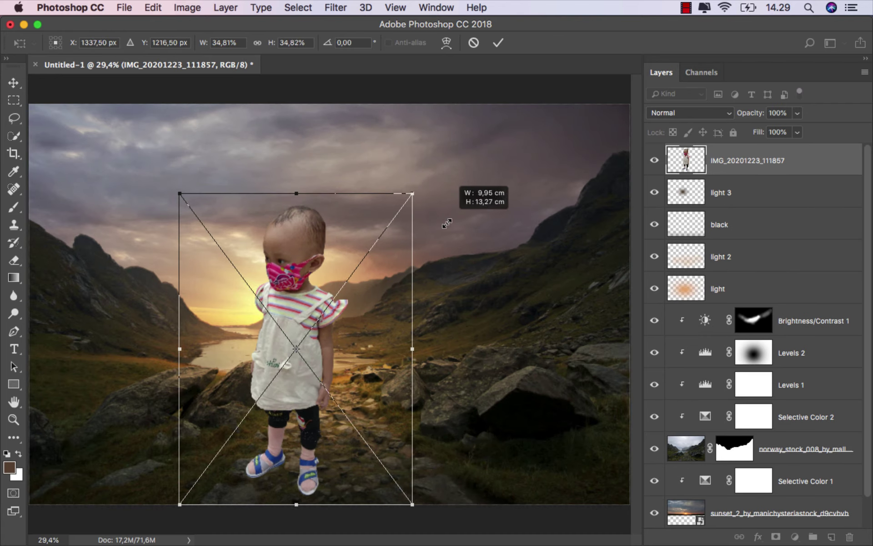
drag(178, 503, 206, 467)
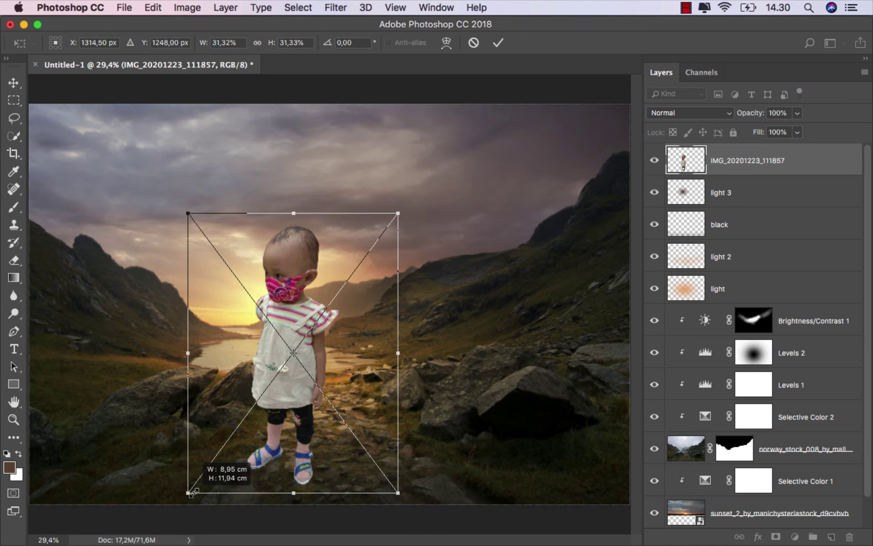
mouse_move(300, 331)
mouse_down()
mouse_move(321, 316)
mouse_move(321, 328)
mouse_up()
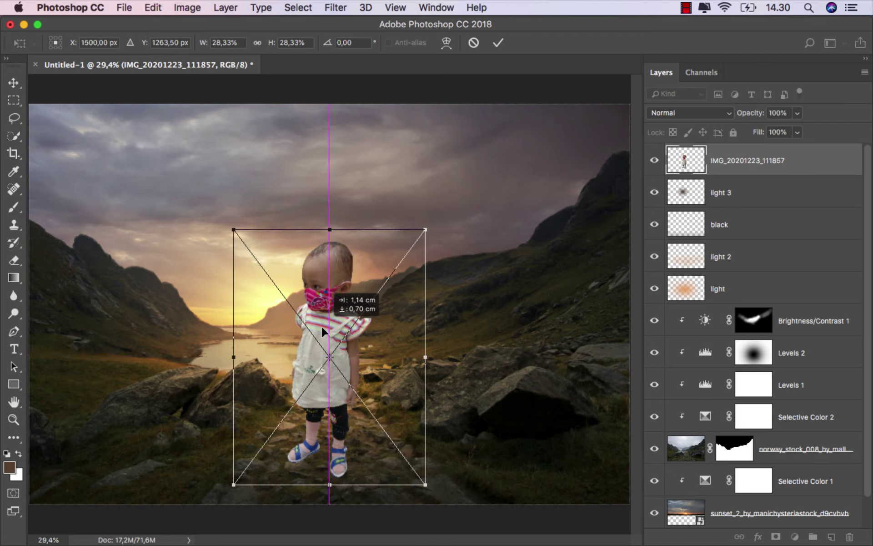
click(498, 43)
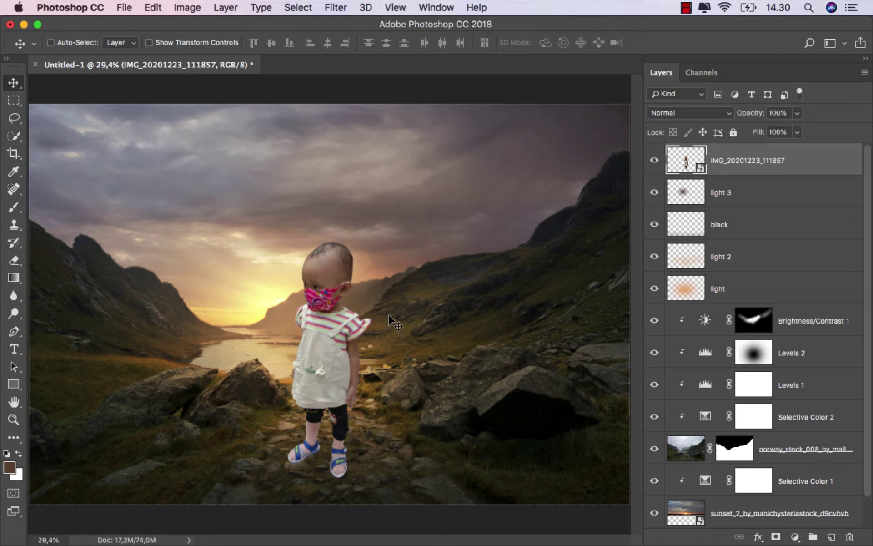
drag(333, 369, 346, 369)
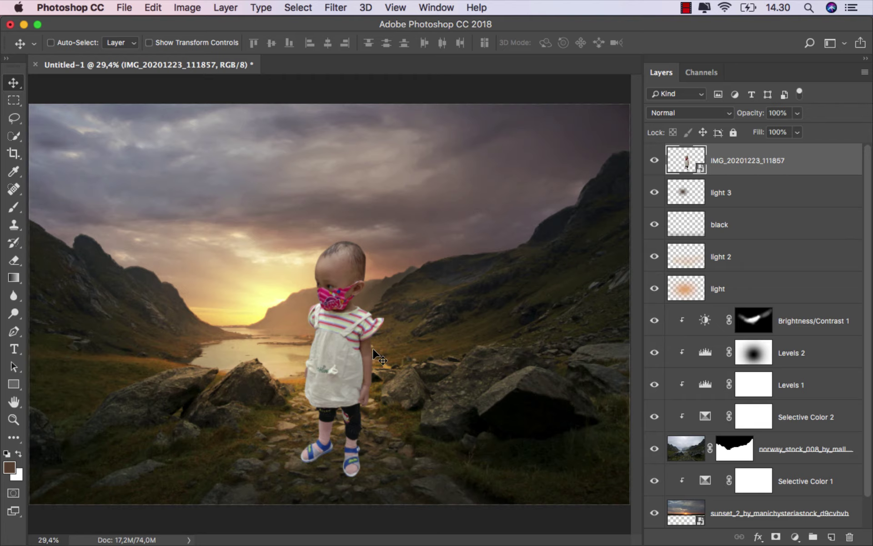
Rename the child layer 'kid' and add a Selective Color adjustment above it.
double_click(772, 160)
text(kid)
key(Return)
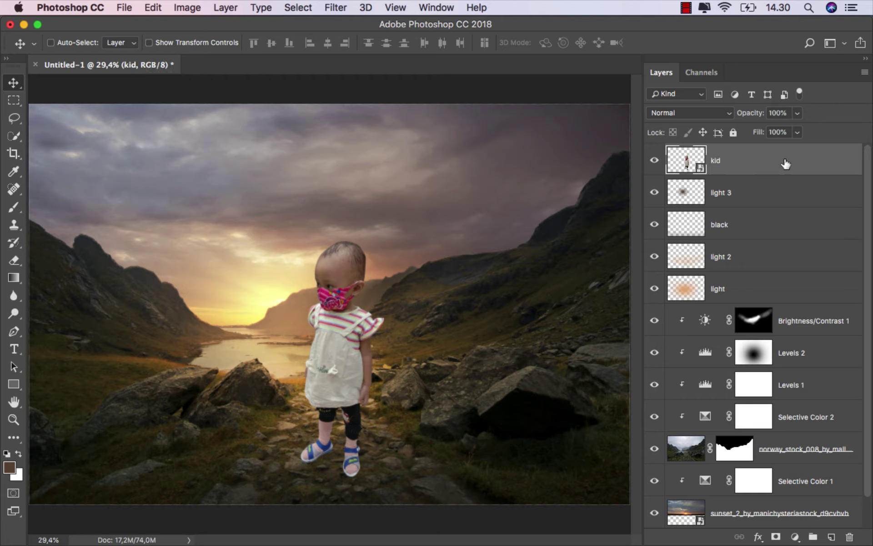
click(794, 535)
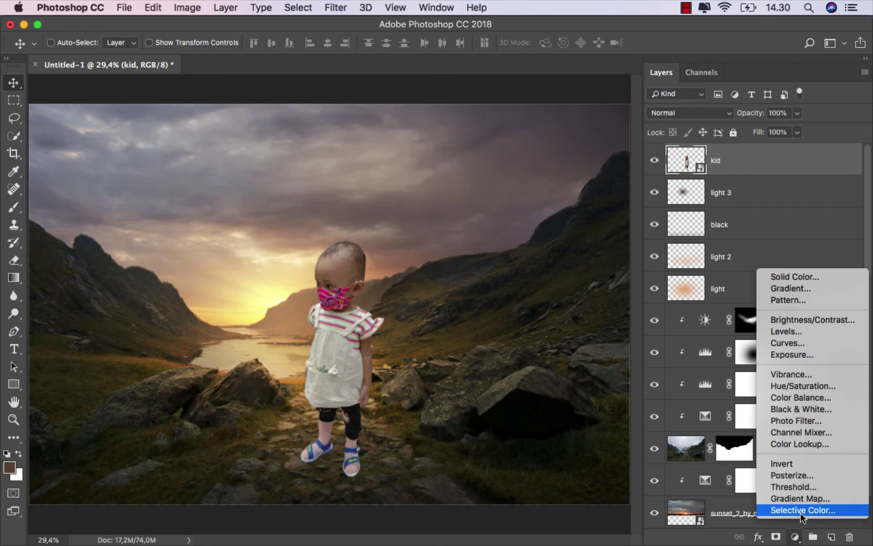
click(773, 510)
Set Selective Color Neutrals to Yellow +1 and Black +5, then add a Levels adjustment.
click(563, 342)
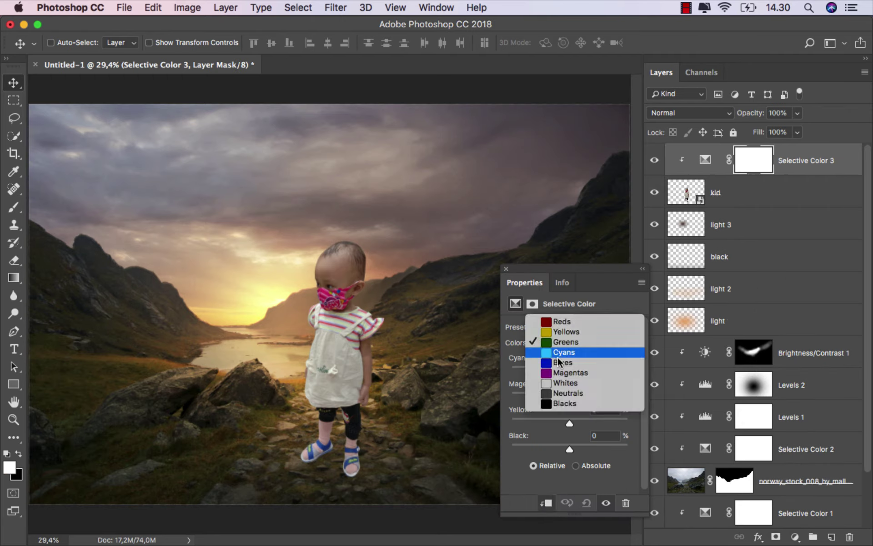
click(567, 393)
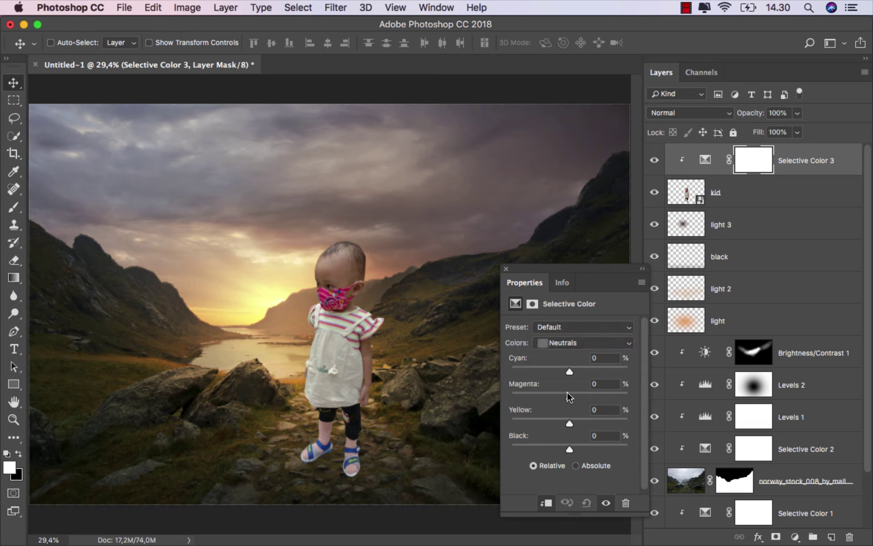
click(572, 445)
drag(569, 422, 570, 423)
click(791, 533)
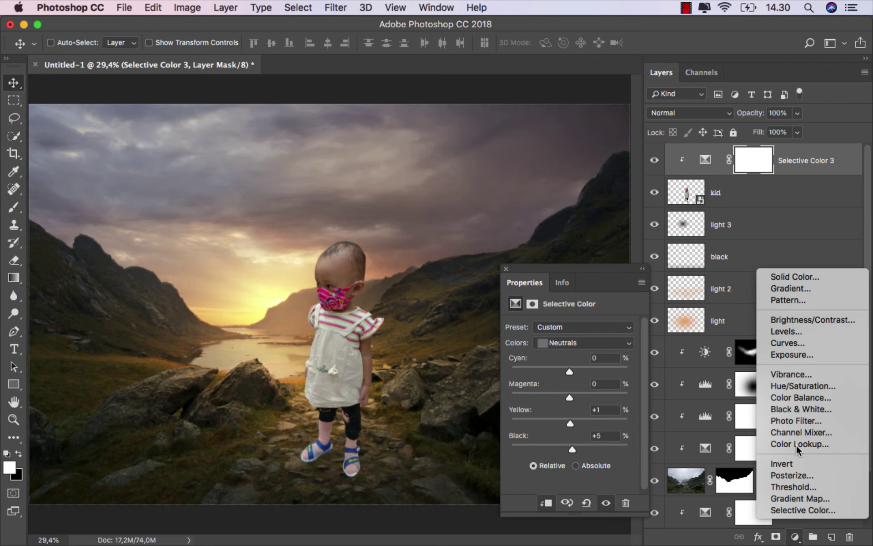
click(811, 331)
Clip Levels 3 to the kid with input black 15 and output white 194.
click(547, 502)
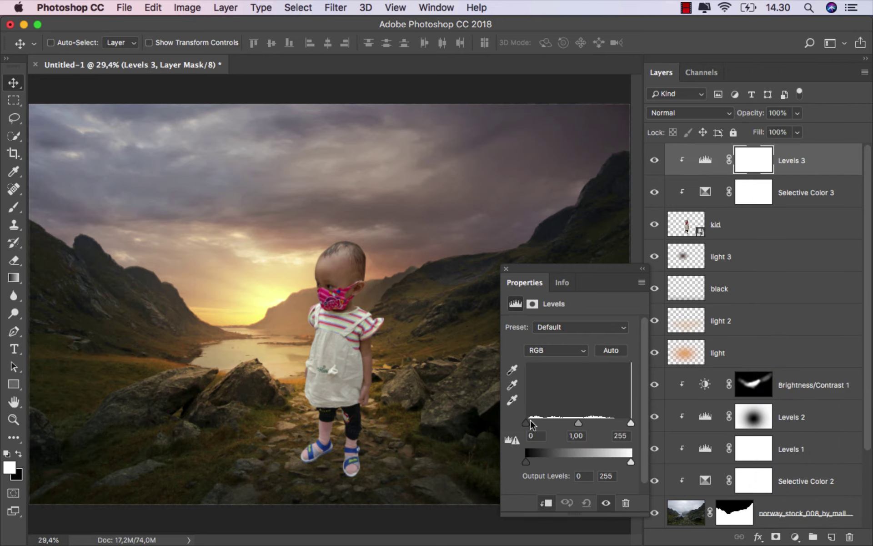
drag(525, 423, 533, 422)
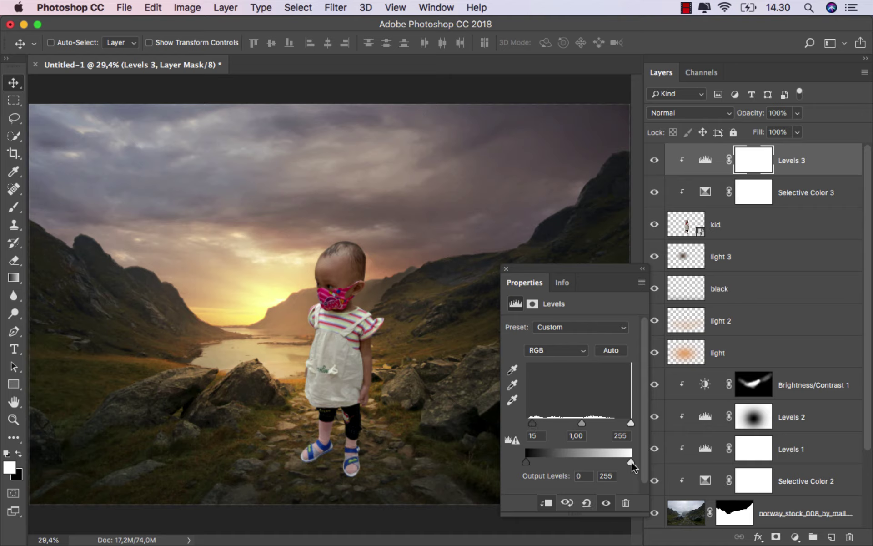
drag(630, 461, 605, 463)
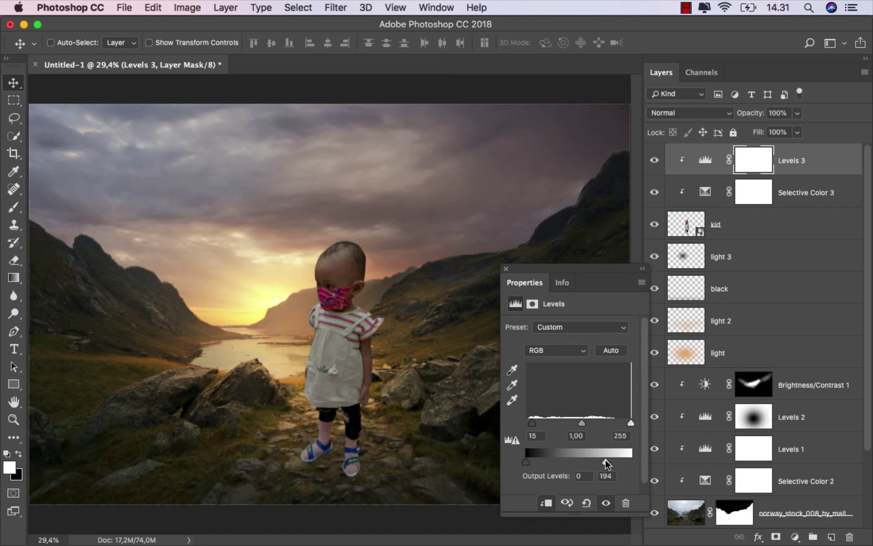
click(506, 269)
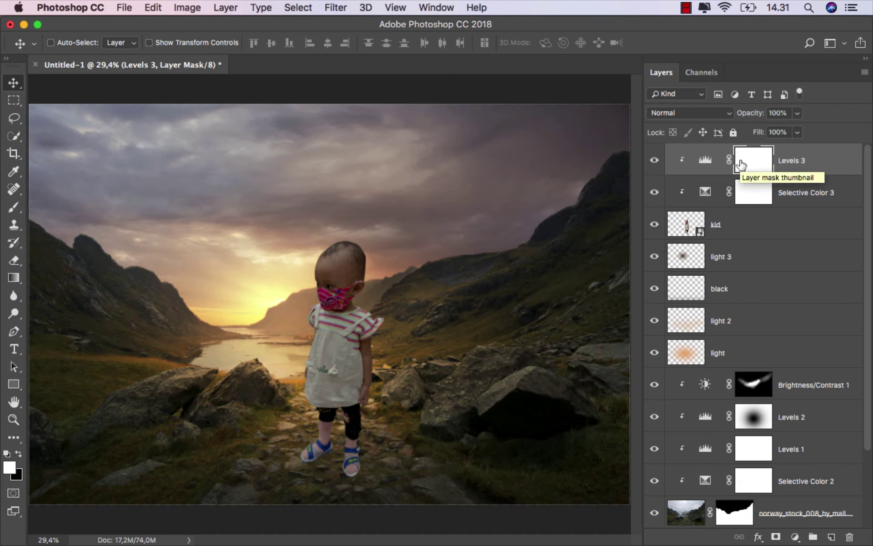
Fade the Levels mask with a black-to-white gradient from the kid's head to feet.
click(15, 278)
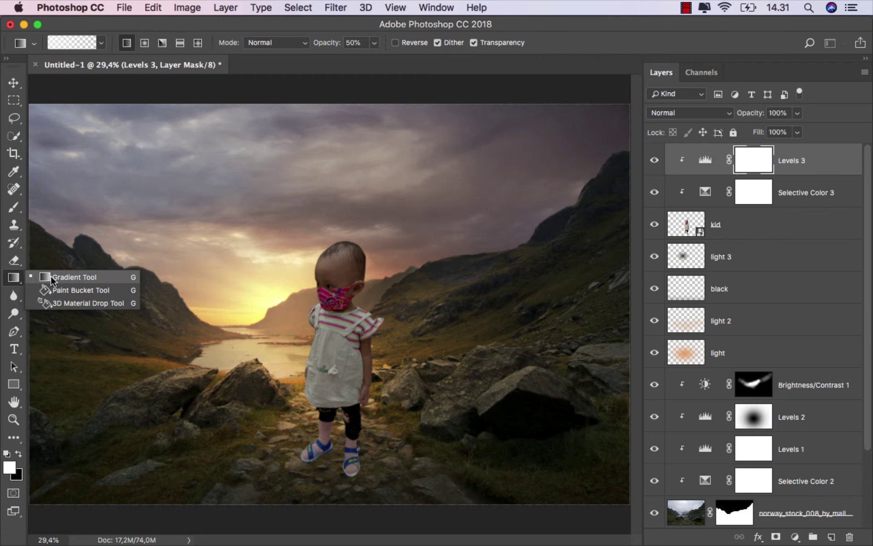
click(73, 276)
click(20, 453)
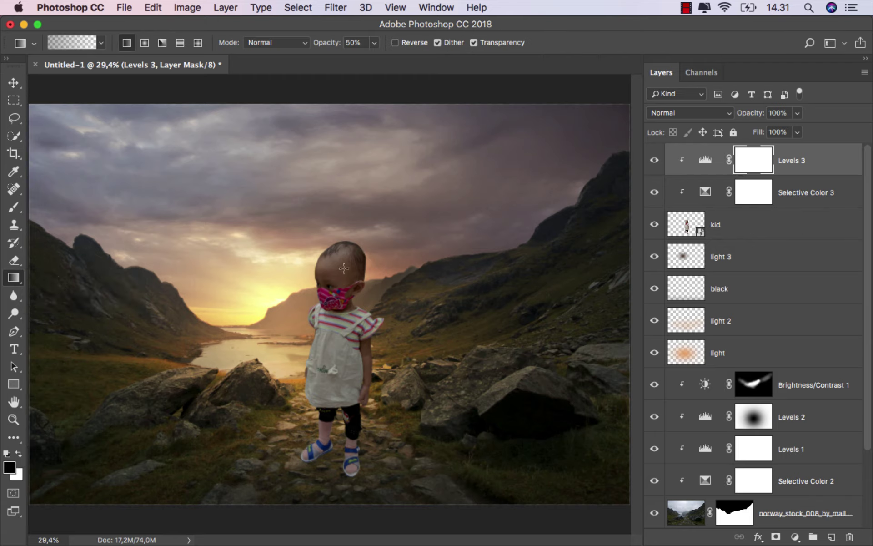
drag(345, 262, 348, 455)
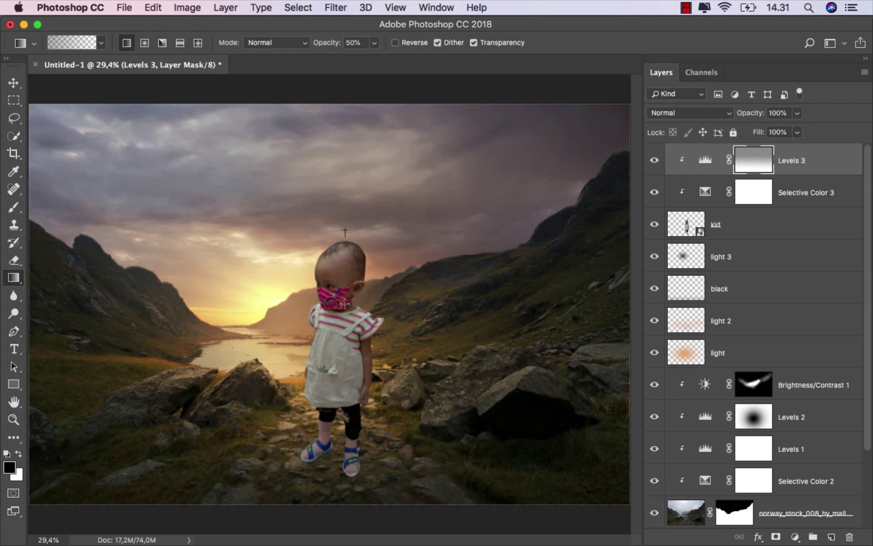
drag(345, 303, 341, 455)
drag(341, 195, 334, 450)
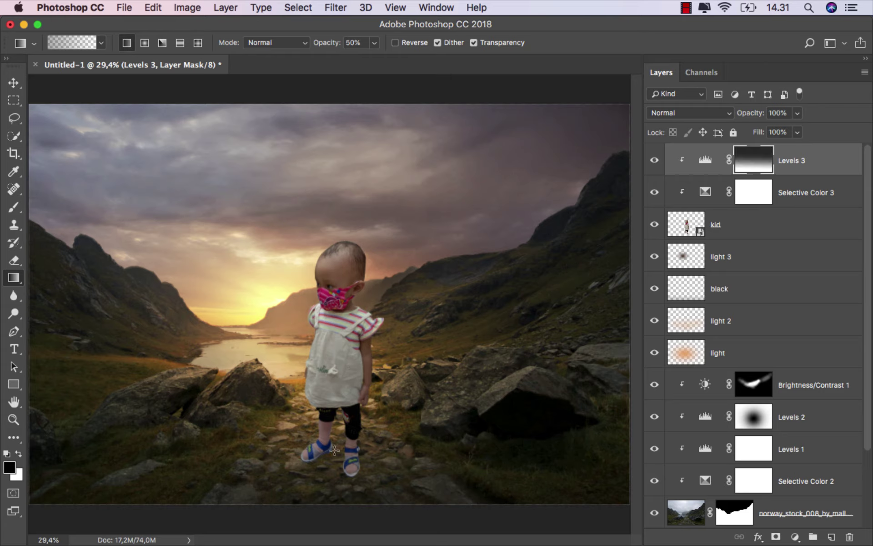
drag(344, 150, 348, 451)
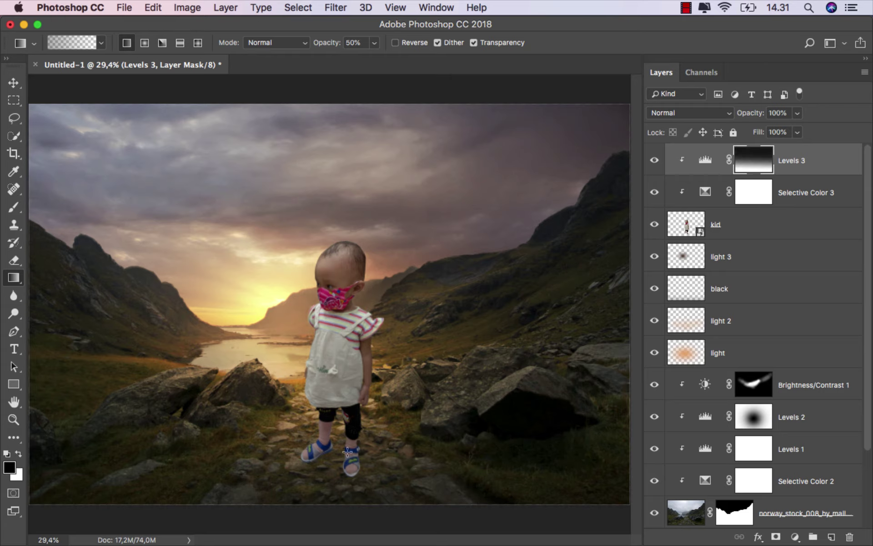
click(654, 160)
key(super+2)
Add a Vibrance 1 adjustment clipped to the kid with Saturation -6.
key(v)
click(794, 536)
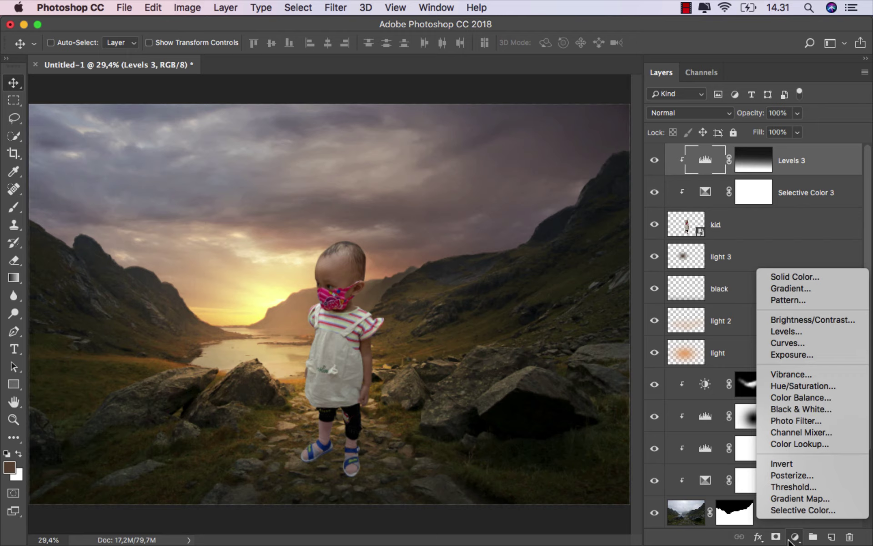
click(804, 375)
click(546, 503)
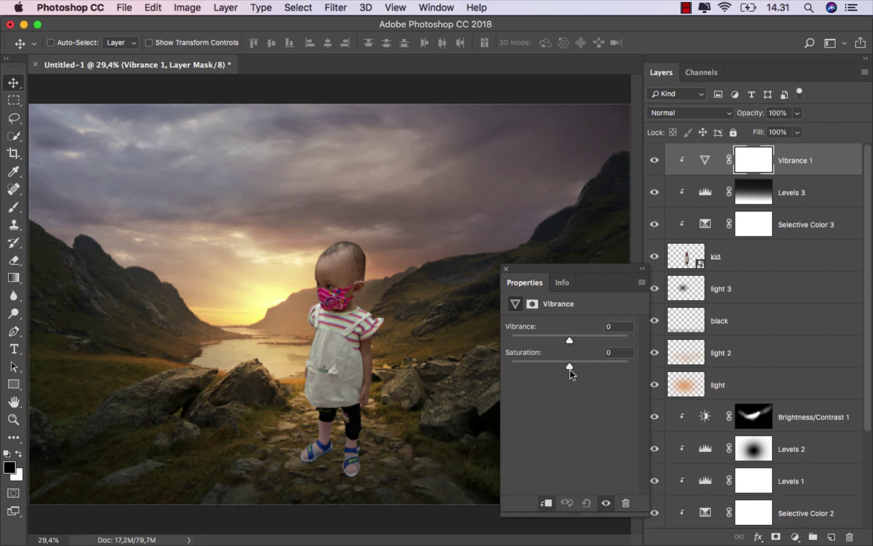
drag(568, 364, 565, 364)
click(506, 268)
click(654, 160)
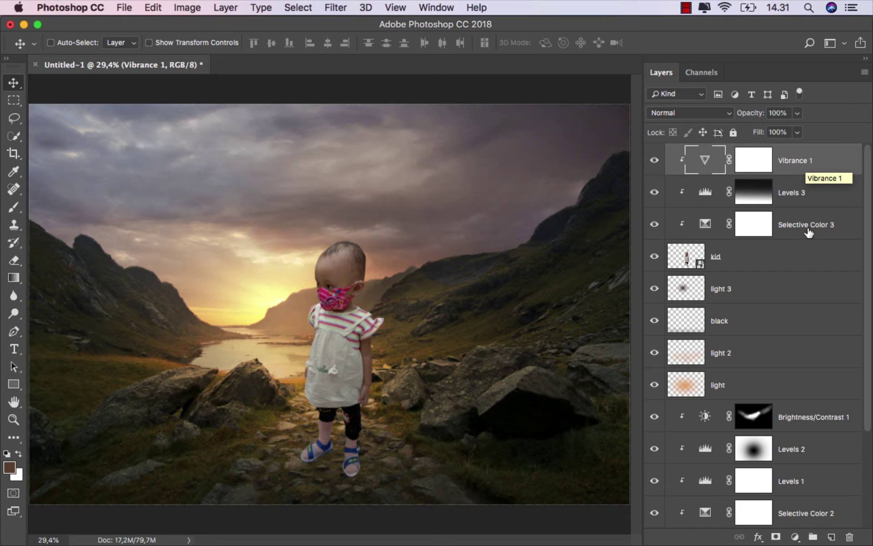
Add a new layer clipped to the kid, named 'black', in Overlay mode.
click(831, 536)
right_click(754, 156)
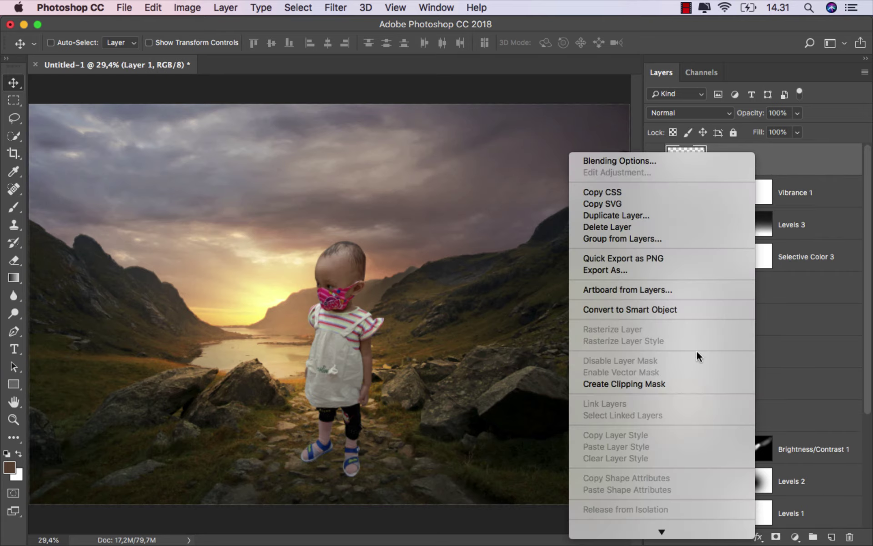
click(689, 380)
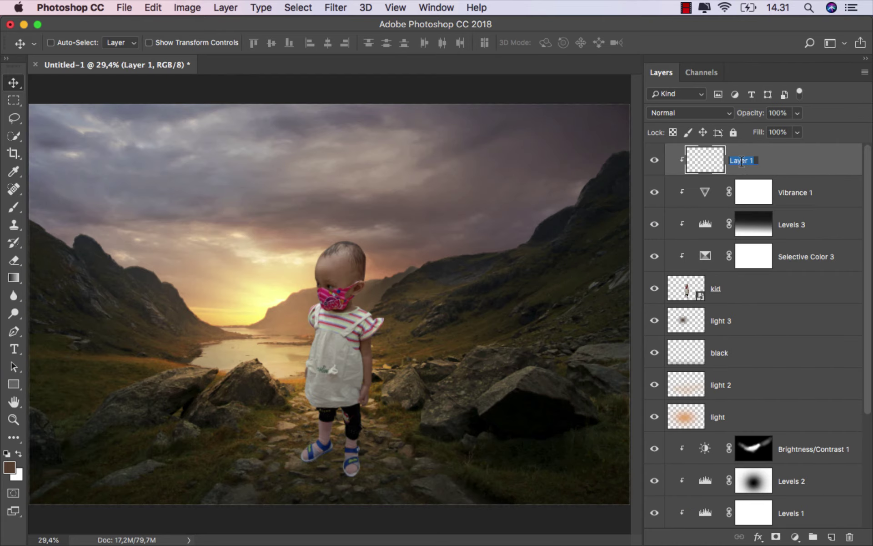
text(black)
key(Return)
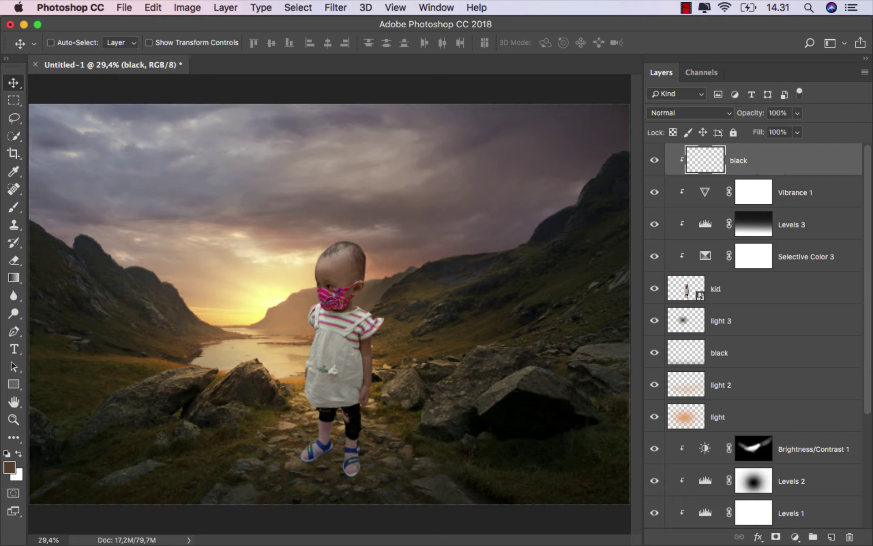
click(669, 118)
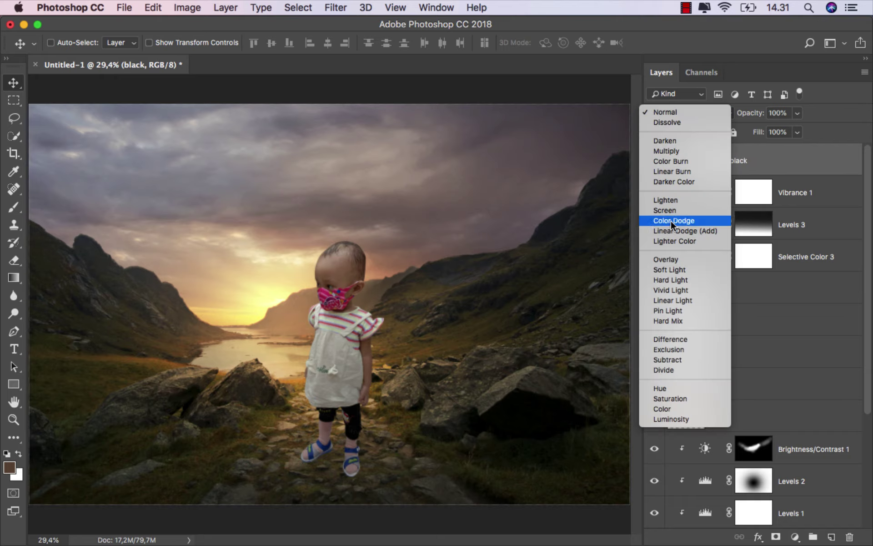
click(678, 258)
Pick a soft black brush at 10% opacity.
click(15, 208)
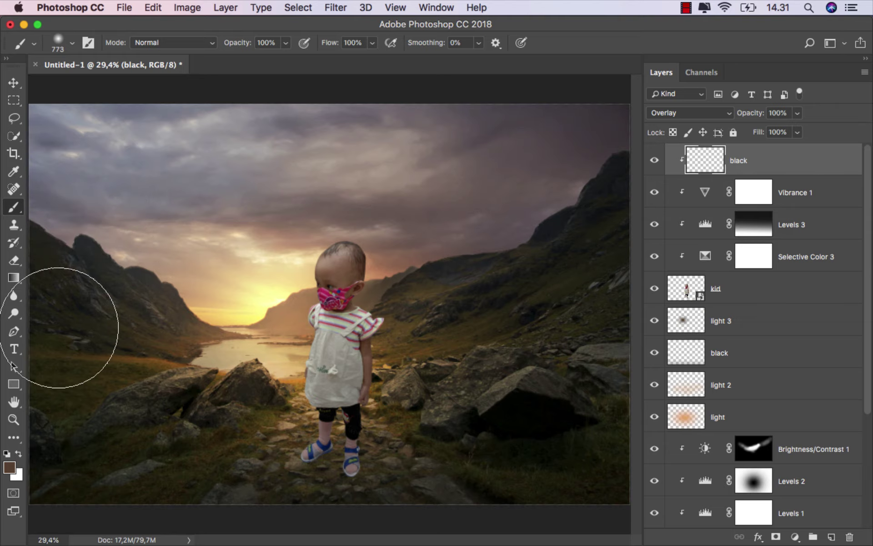
click(7, 453)
click(281, 43)
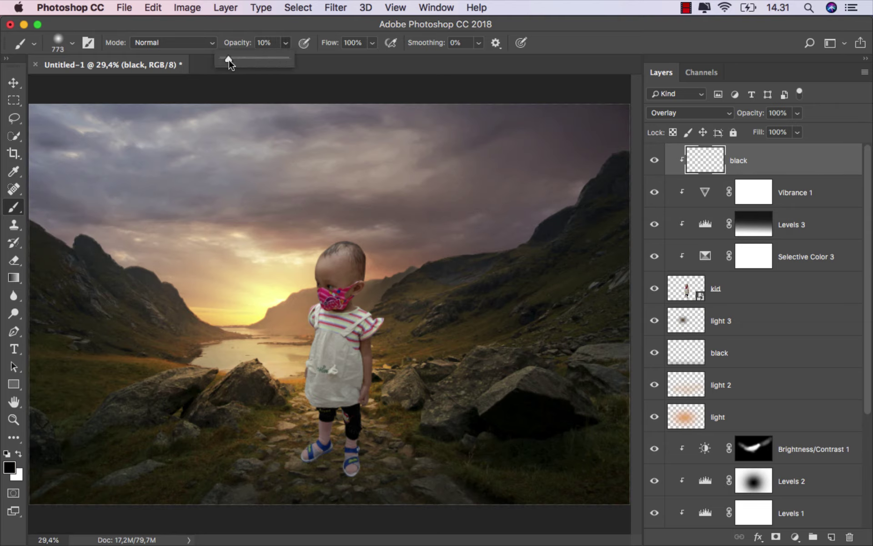
drag(371, 302, 318, 302)
scroll(355, 282, up, 3)
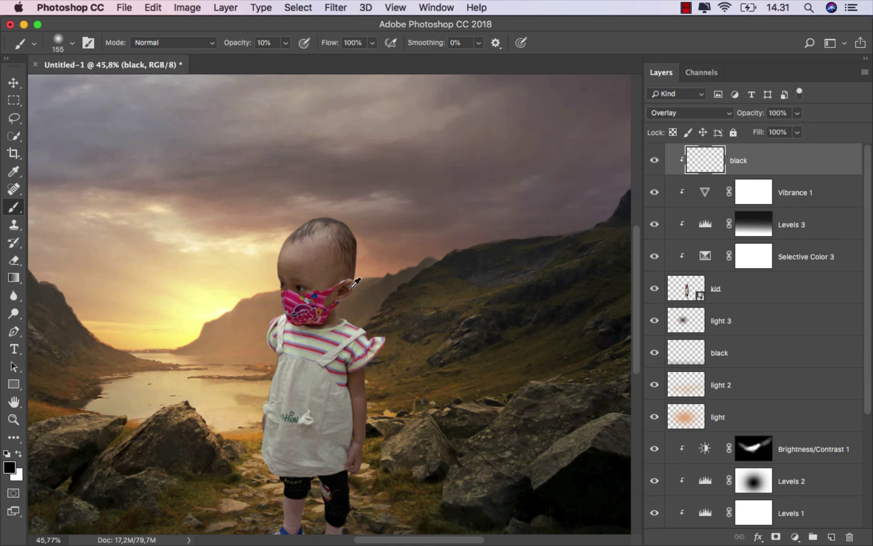
scroll(355, 282, up, 3)
key(bracketleft)
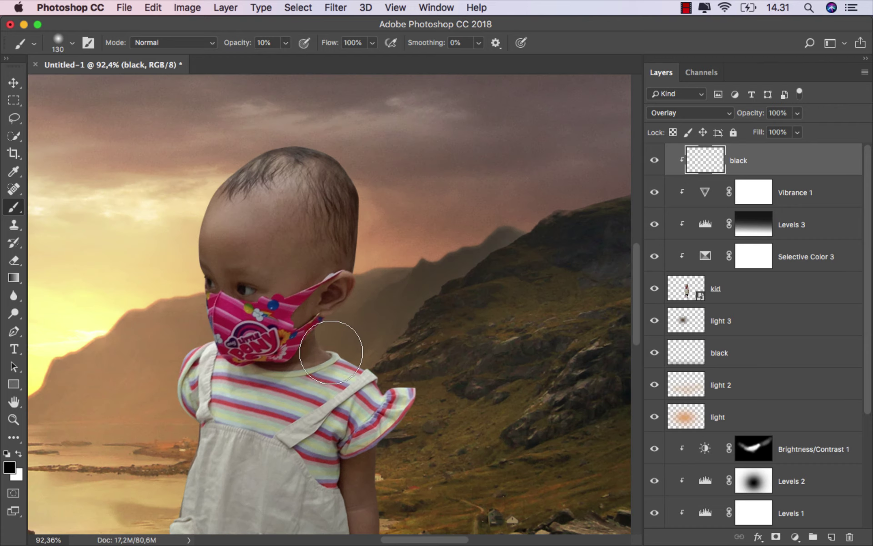
scroll(375, 306, down, 3)
scroll(364, 362, down, 3)
scroll(375, 256, up, 2)
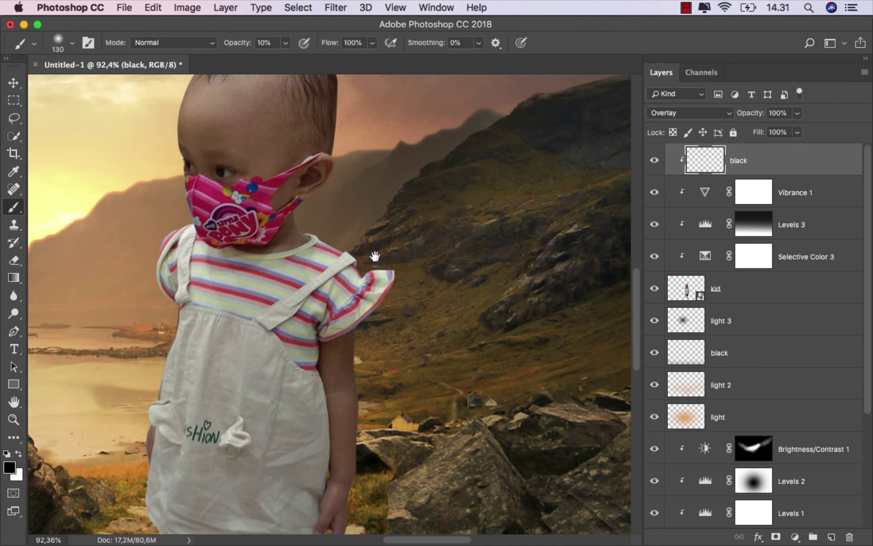
scroll(374, 256, down, 3)
Darken the kid's ankles and sandals with small soft black strokes.
drag(395, 255, 371, 233)
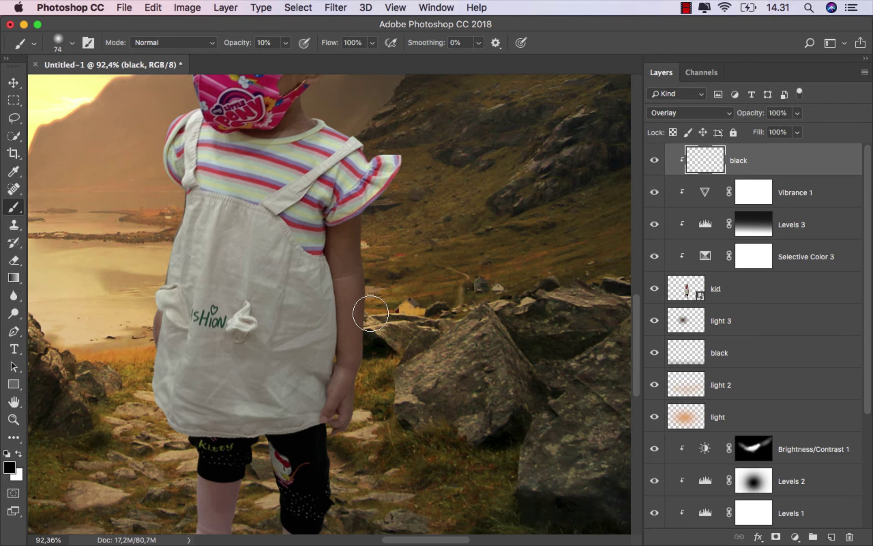
scroll(347, 444, down, 4)
scroll(311, 238, down, 2)
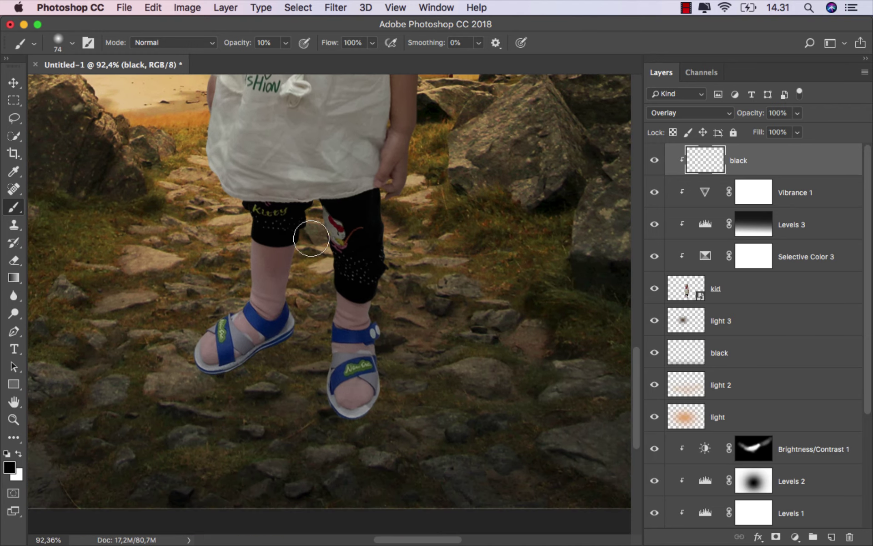
click(311, 239)
drag(300, 245, 293, 253)
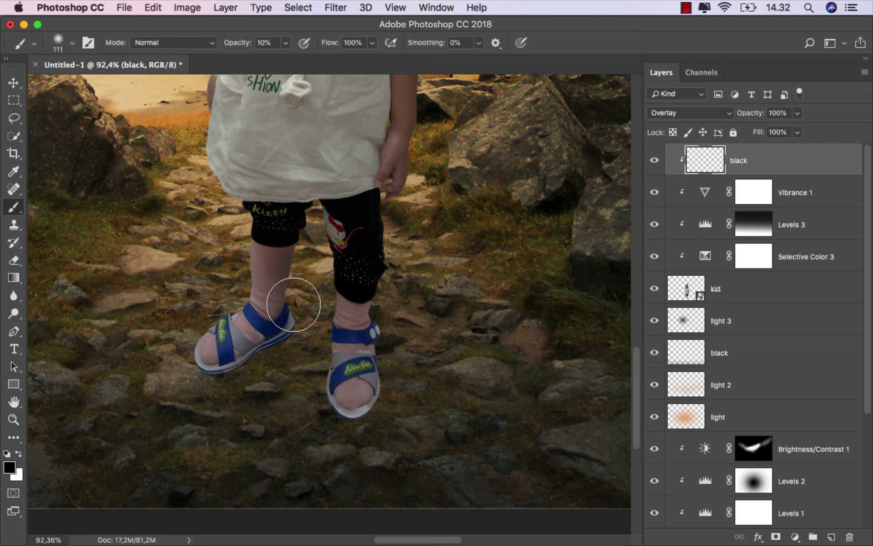
drag(293, 305, 292, 341)
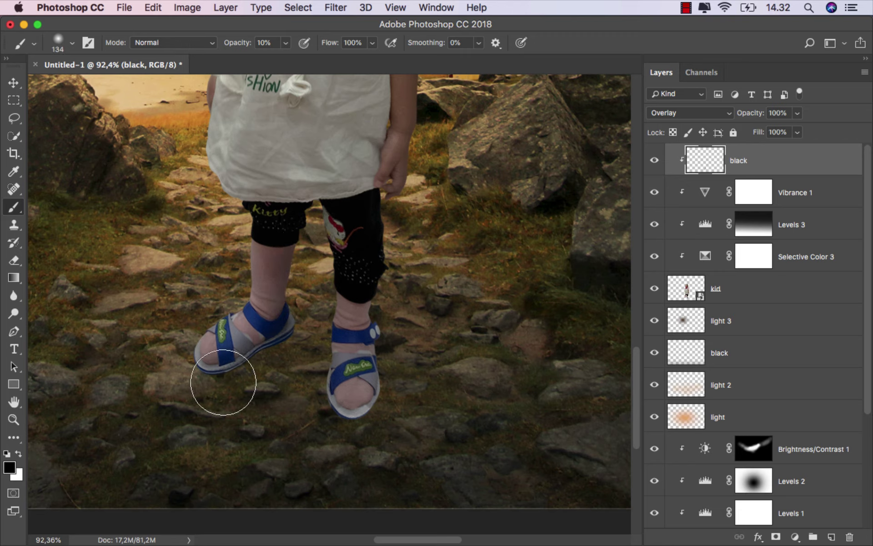
drag(223, 382, 263, 347)
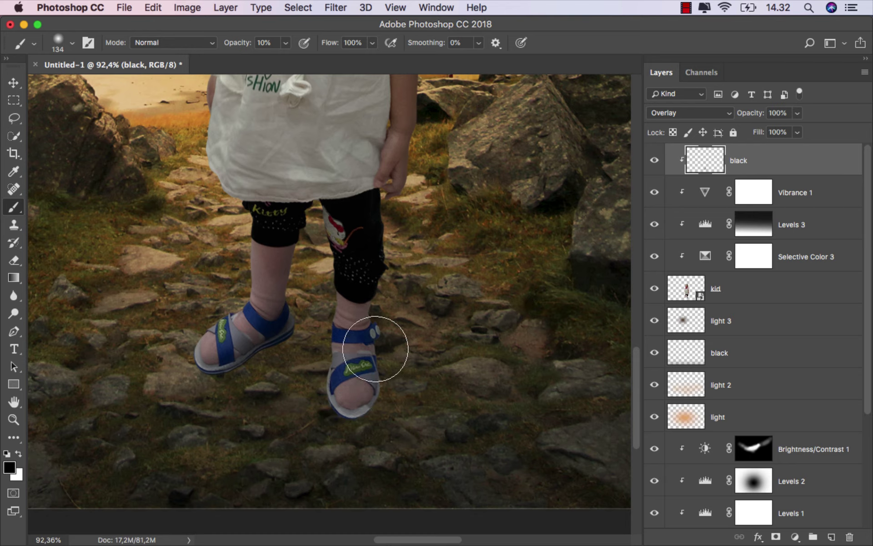
drag(375, 349, 363, 409)
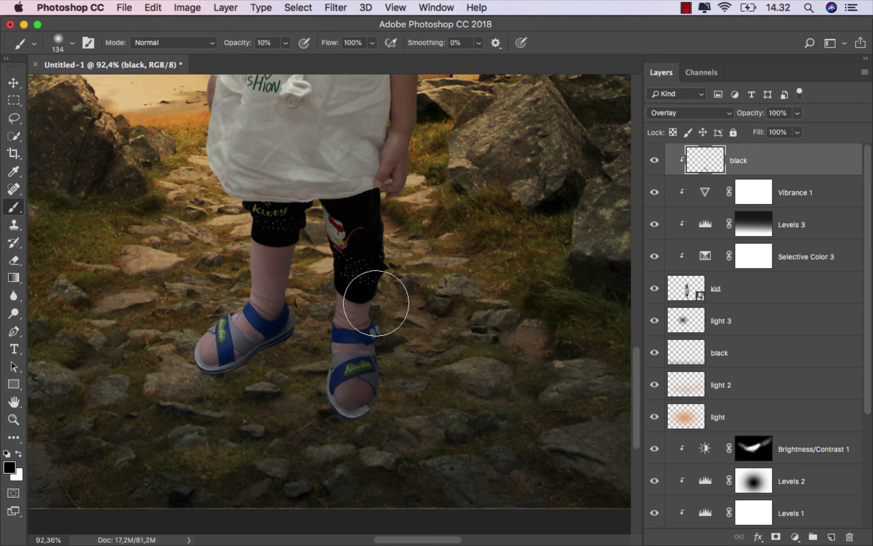
Resize the brush for finer and broader shading on the kid.
scroll(359, 373, up, 3)
scroll(360, 373, left, 3)
drag(279, 415, 262, 421)
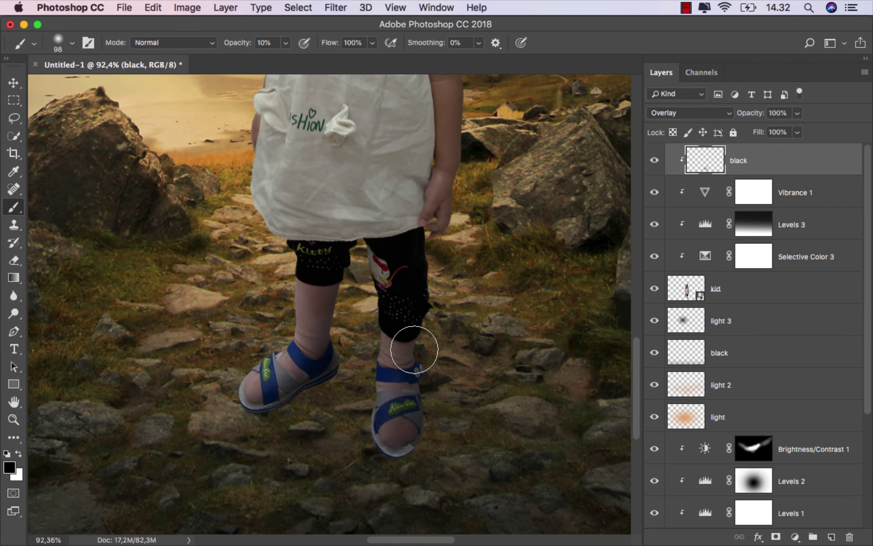
scroll(444, 337, up, 10)
scroll(444, 337, right, 3)
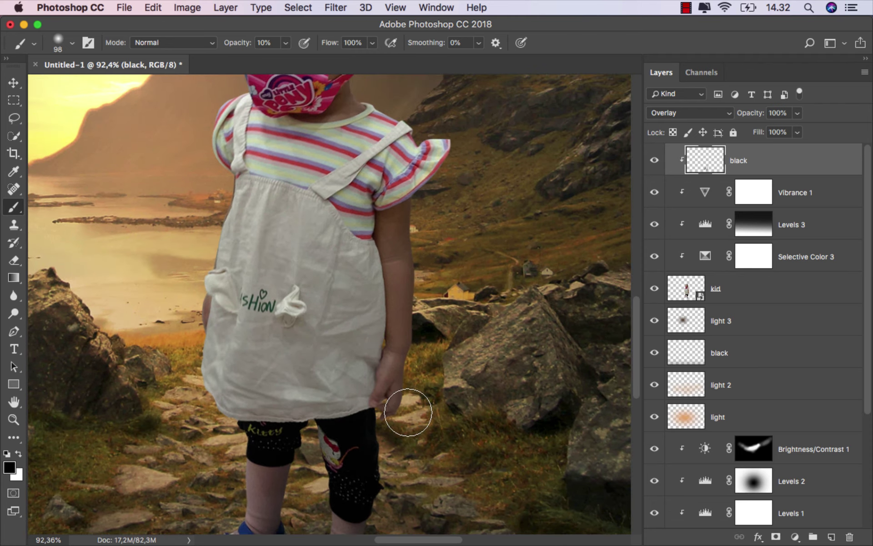
drag(408, 412, 399, 438)
scroll(440, 335, up, 1)
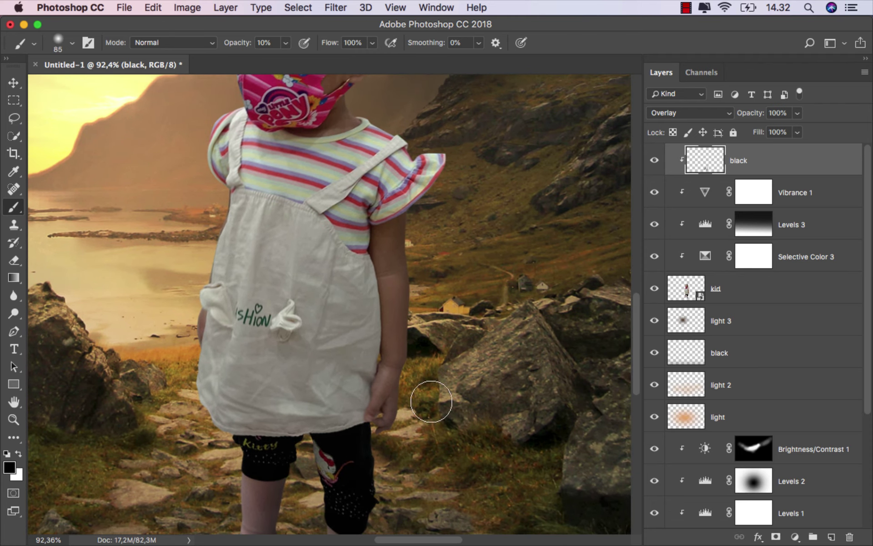
scroll(432, 337, up, 5)
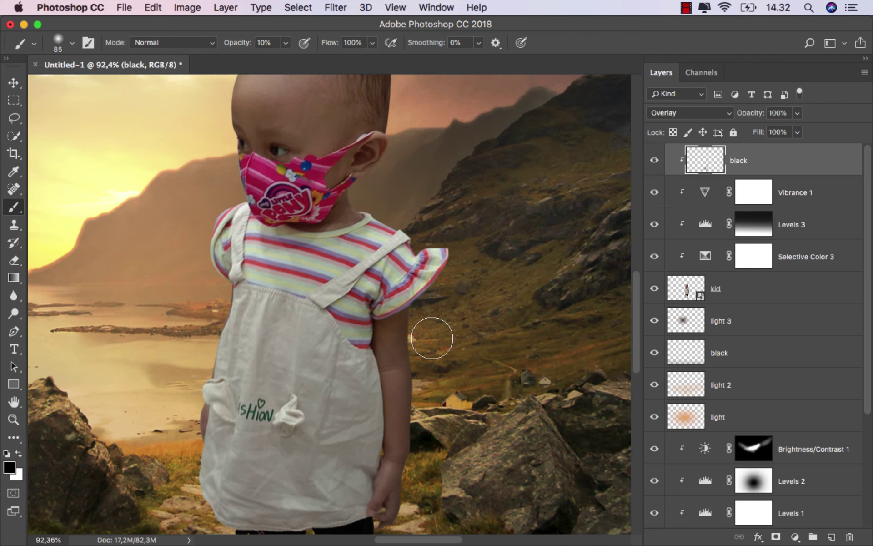
scroll(432, 338, down, 3)
scroll(409, 318, down, 1)
drag(347, 287, 362, 344)
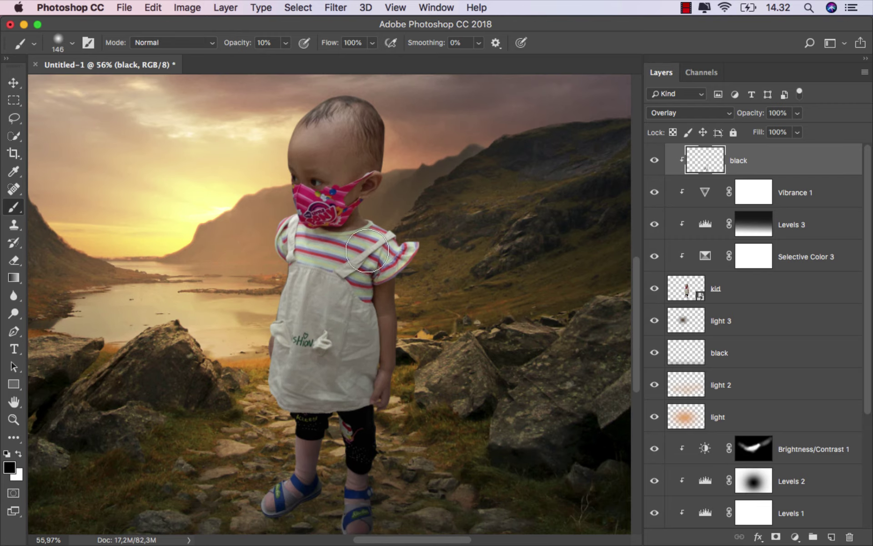
scroll(401, 311, down, 1)
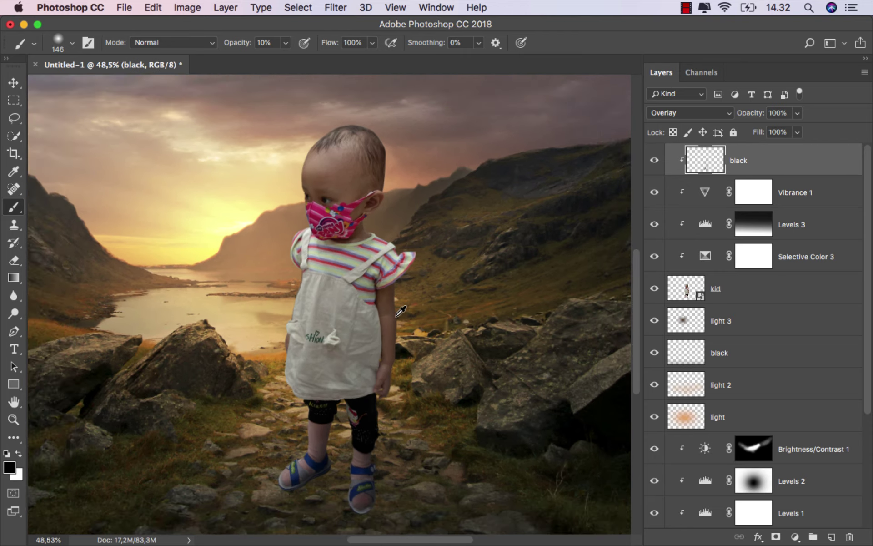
scroll(401, 311, down, 1)
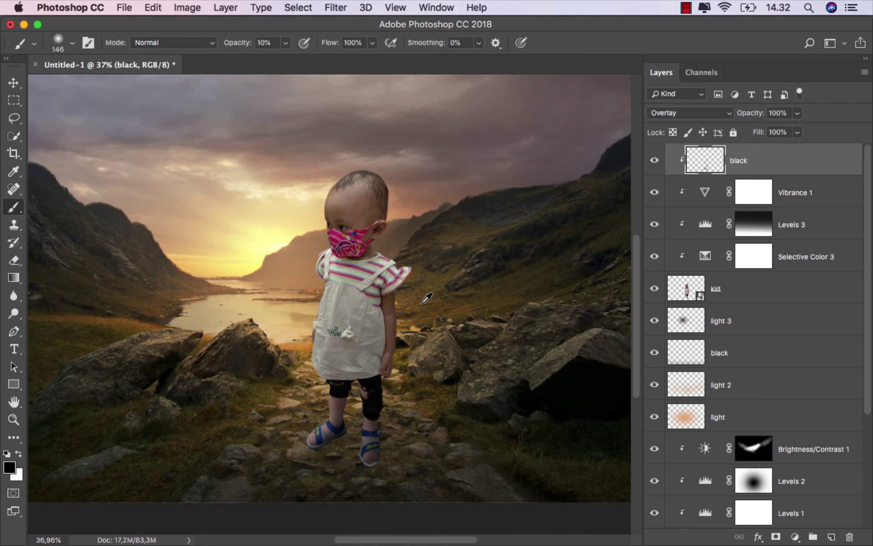
scroll(425, 300, down, 1)
scroll(423, 302, down, 1)
scroll(419, 303, down, 1)
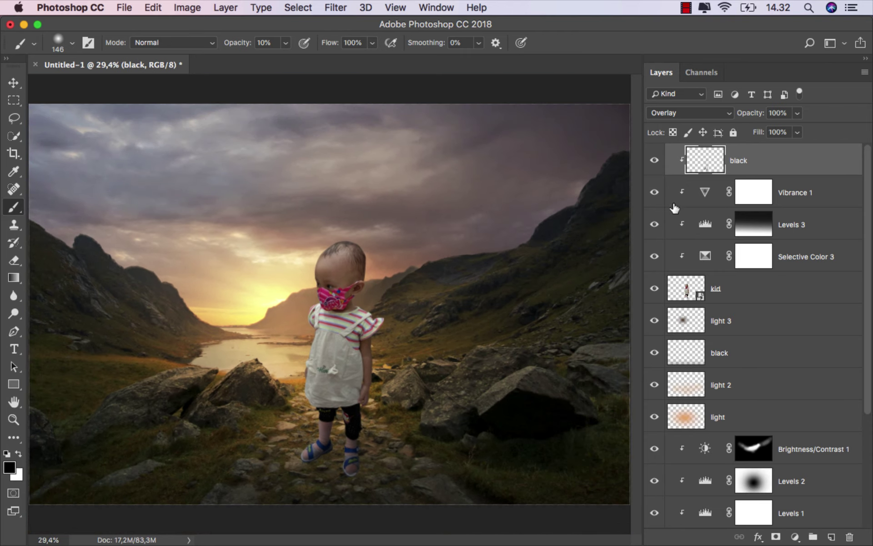
Enable an Inner Shadow on the kid layer in light yellow f7e49f.
key(v)
click(762, 285)
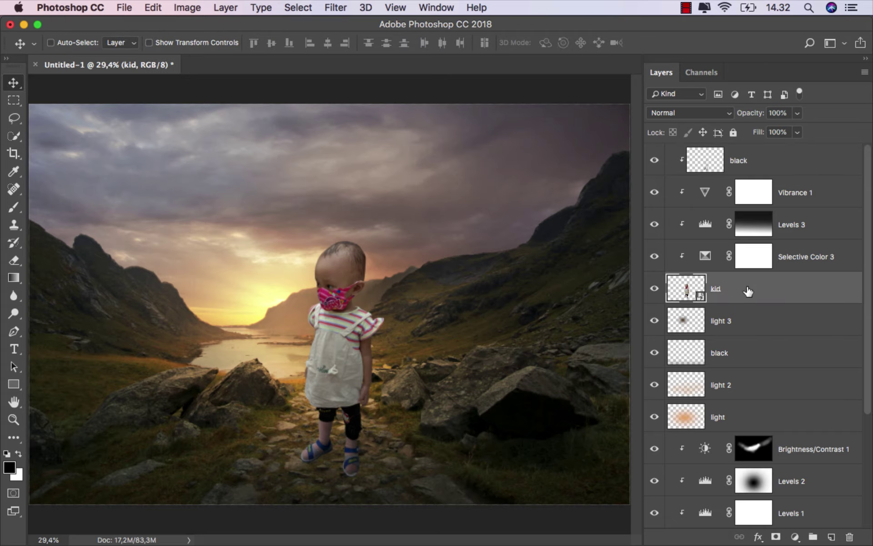
right_click(744, 285)
click(717, 291)
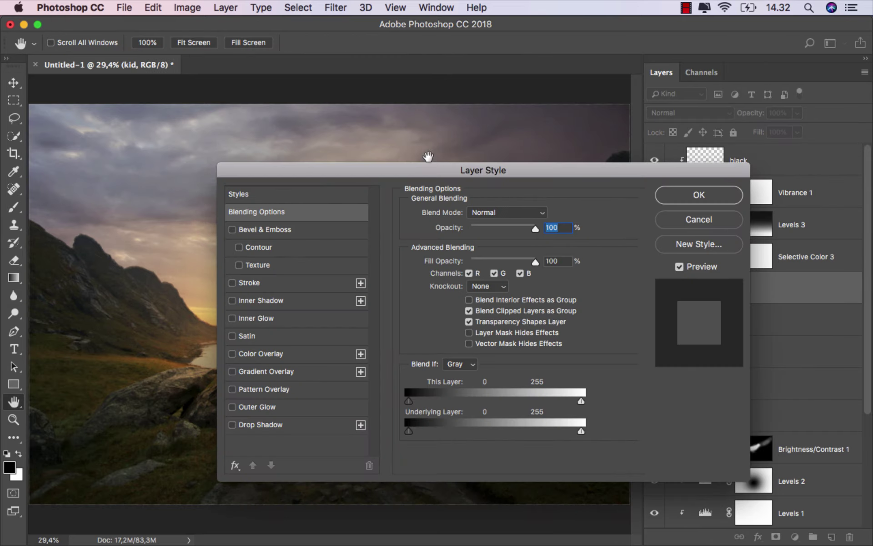
drag(371, 168, 573, 157)
click(400, 296)
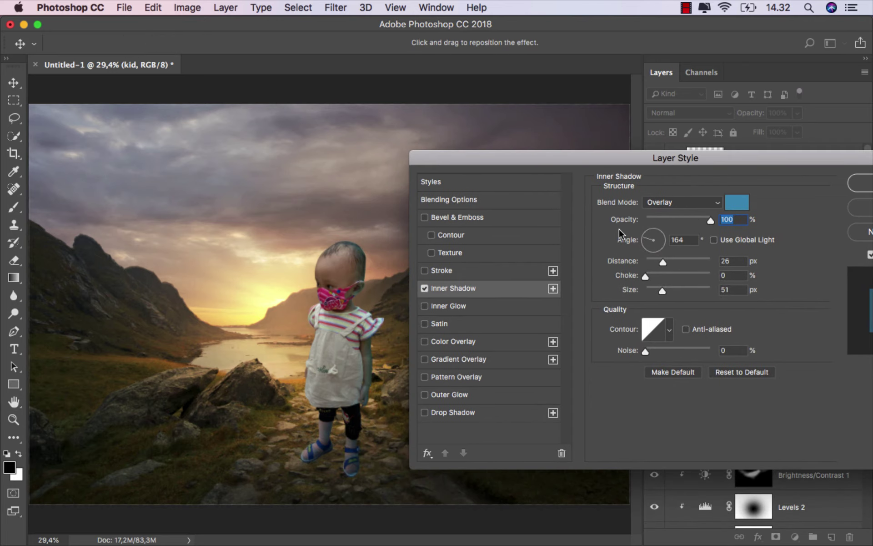
click(737, 202)
click(285, 281)
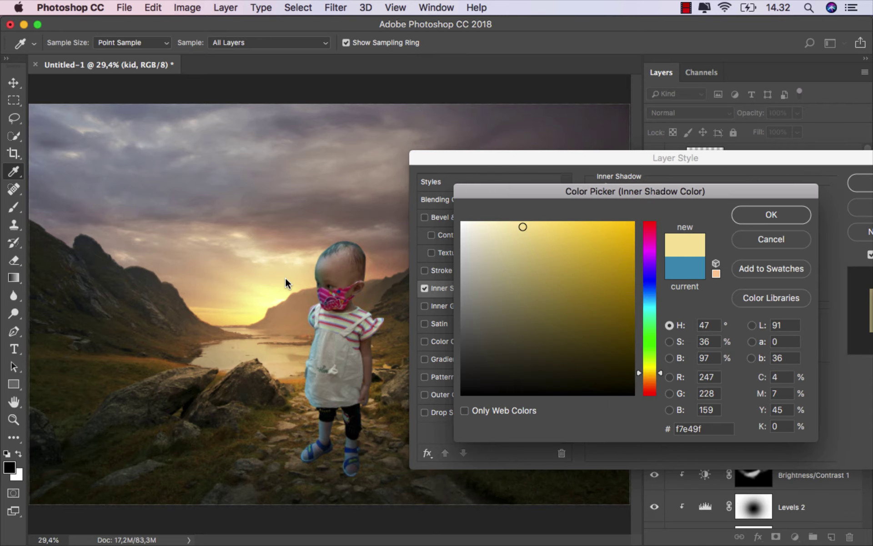
click(752, 214)
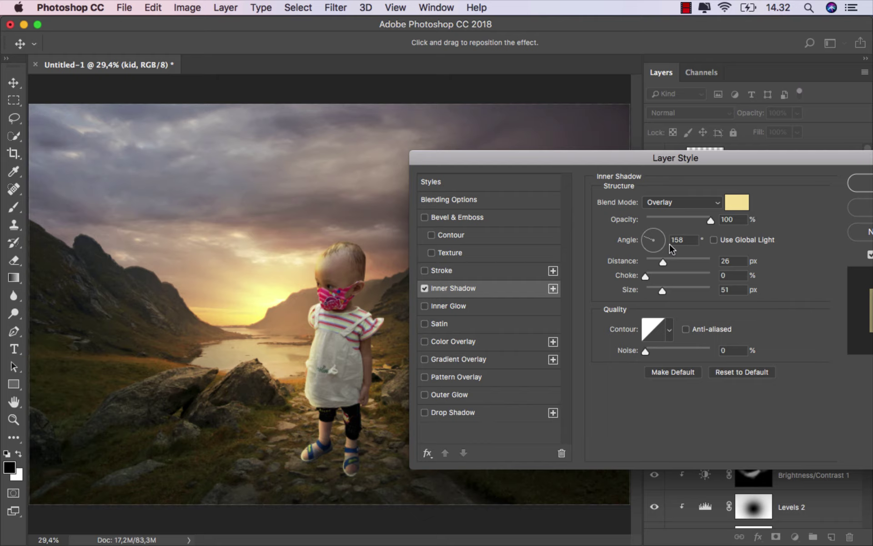
Set the Inner Shadow to Linear Dodge (Add), 24% opacity, distance 12, choke 0, size 46.
mouse_move(662, 262)
mouse_down()
mouse_move(649, 260)
mouse_move(656, 274)
mouse_up()
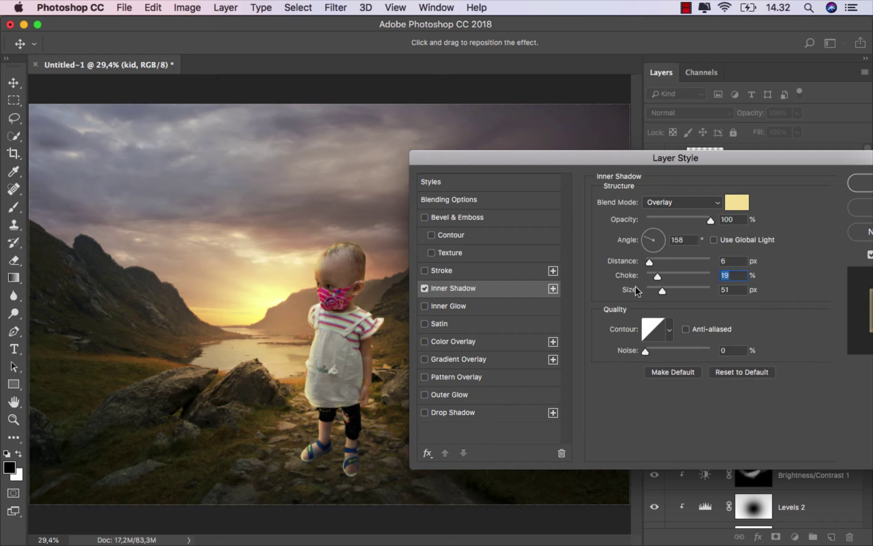
scroll(371, 340, up, 3)
scroll(342, 328, up, 1)
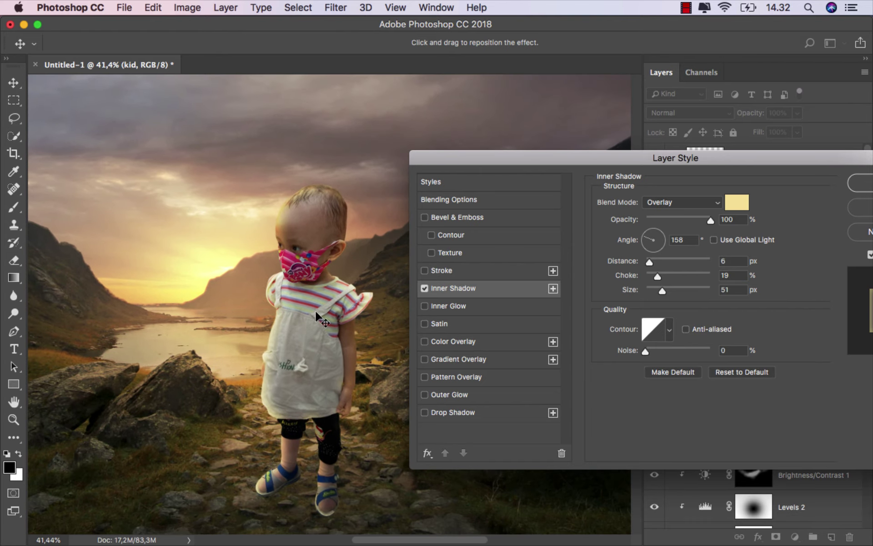
scroll(300, 307, up, 1)
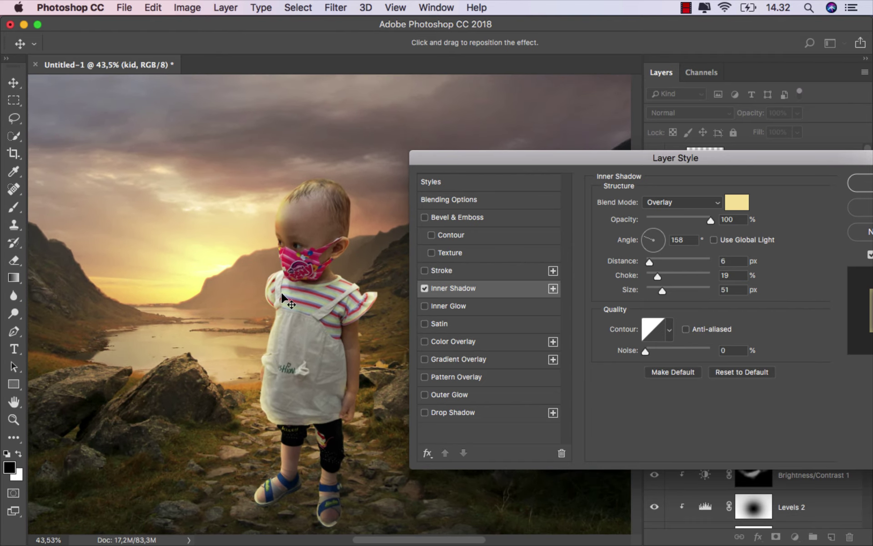
click(659, 204)
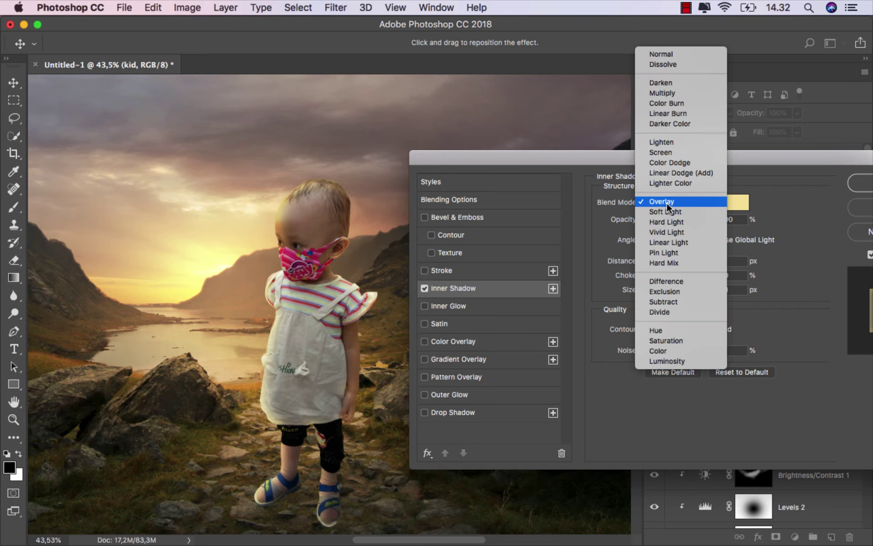
click(683, 172)
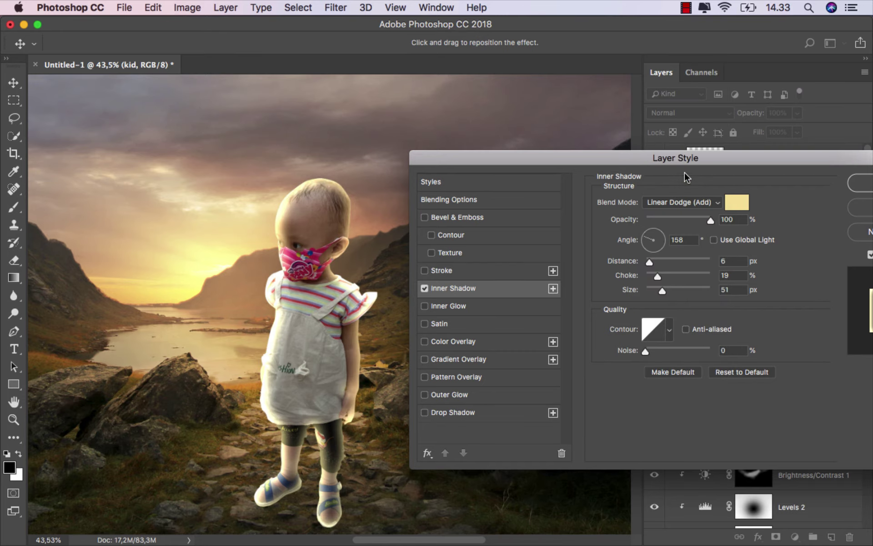
drag(650, 219, 660, 220)
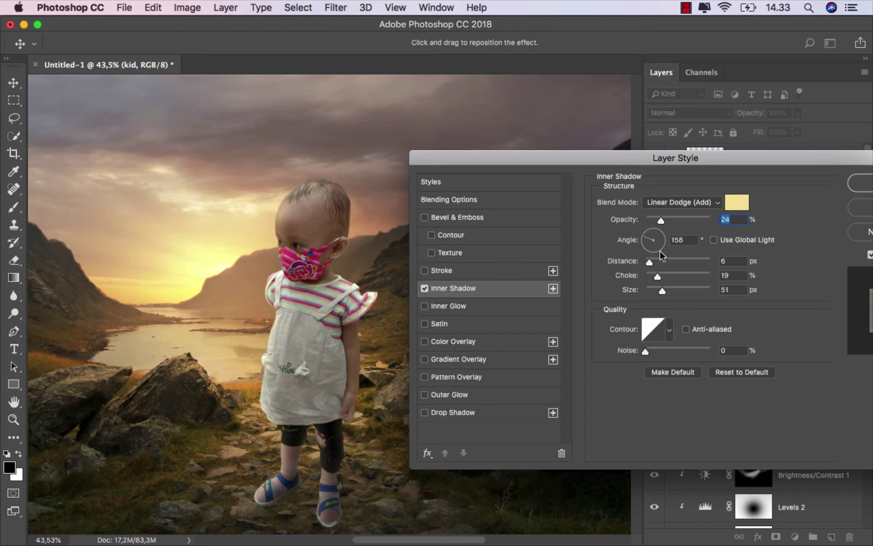
mouse_move(656, 279)
mouse_down()
mouse_move(643, 276)
mouse_move(657, 289)
mouse_move(652, 260)
mouse_move(642, 272)
mouse_up()
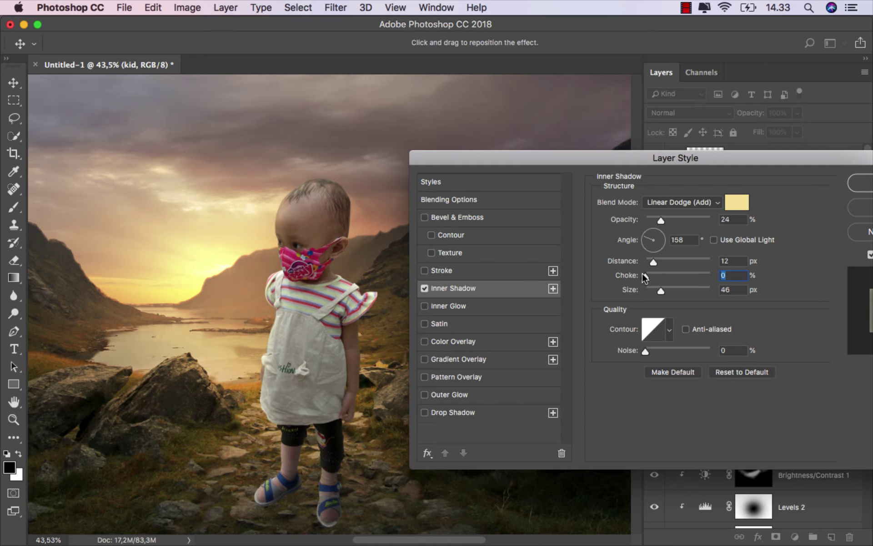
drag(700, 157, 644, 139)
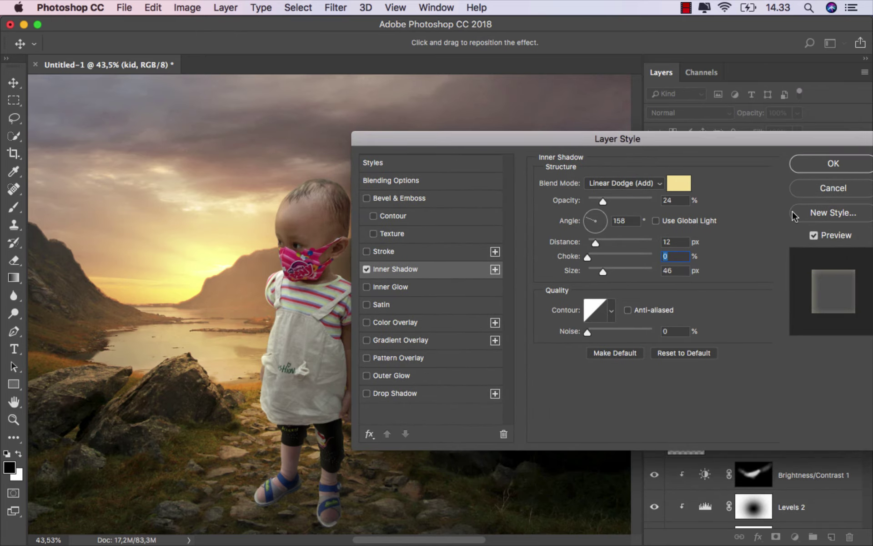
click(814, 235)
click(814, 235)
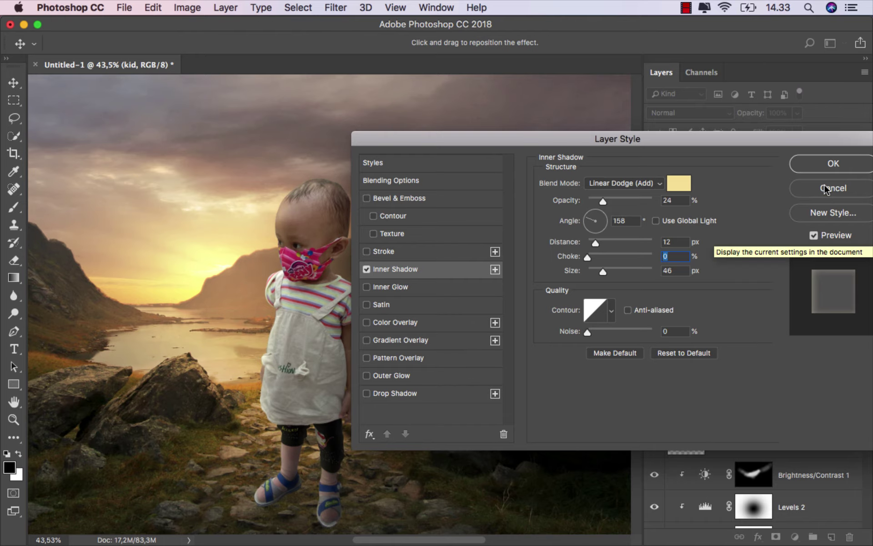
Turn the kid's Inner Shadow into its own layer above black and give it a mask.
click(829, 169)
right_click(720, 321)
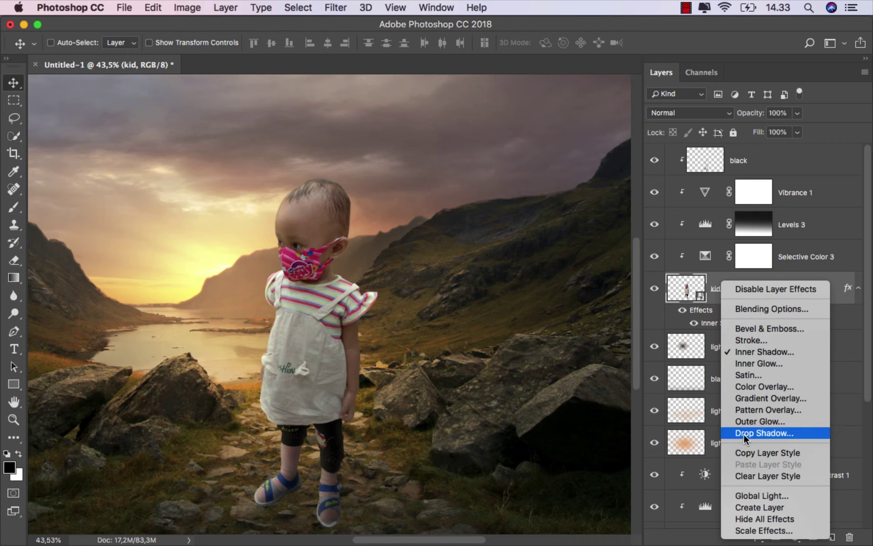
click(766, 507)
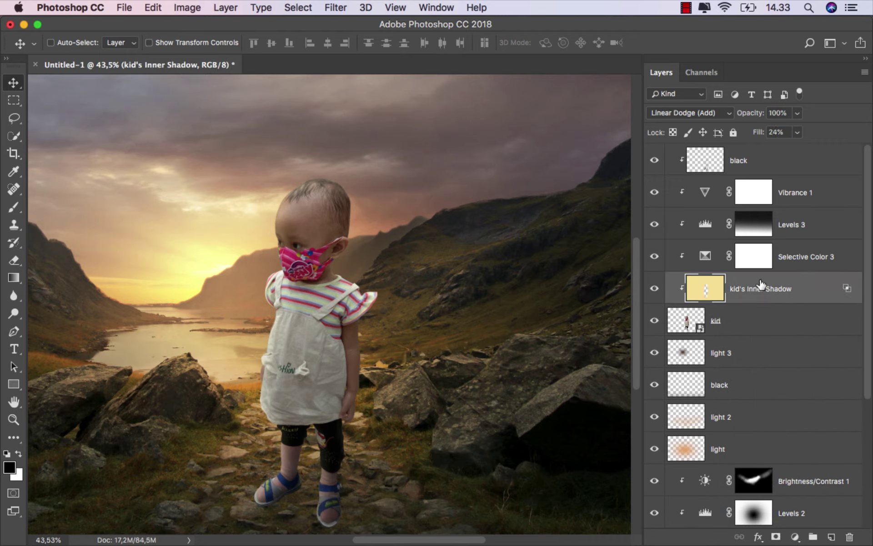
drag(771, 288, 767, 160)
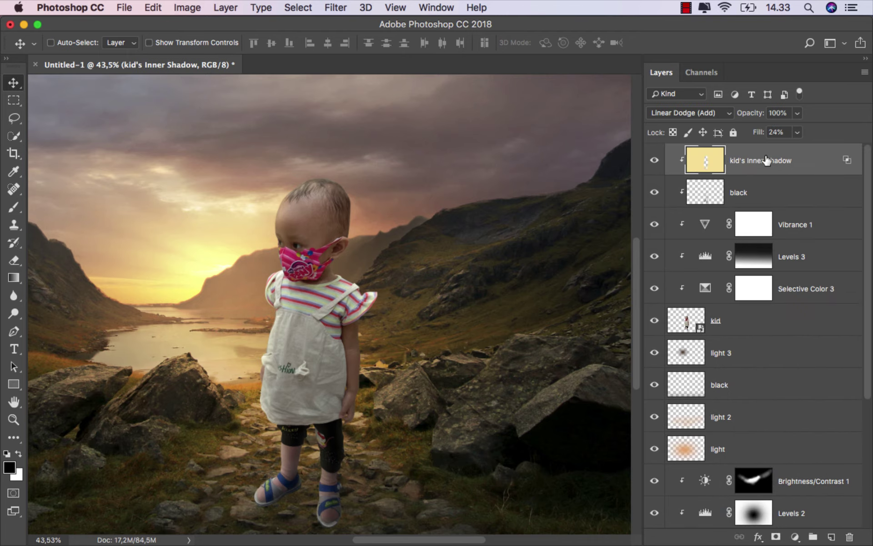
click(776, 537)
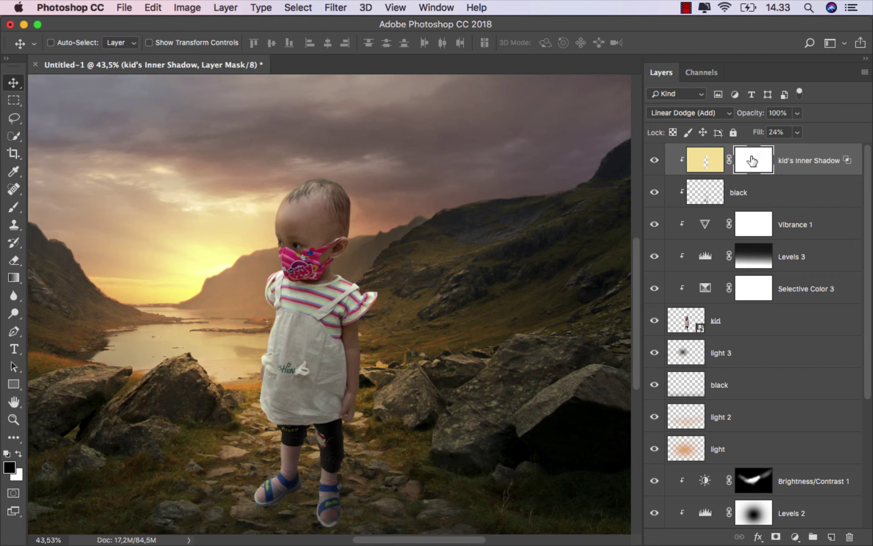
Fade the rim-light mask with a gradient toward the kid's legs and feet.
click(17, 275)
click(70, 276)
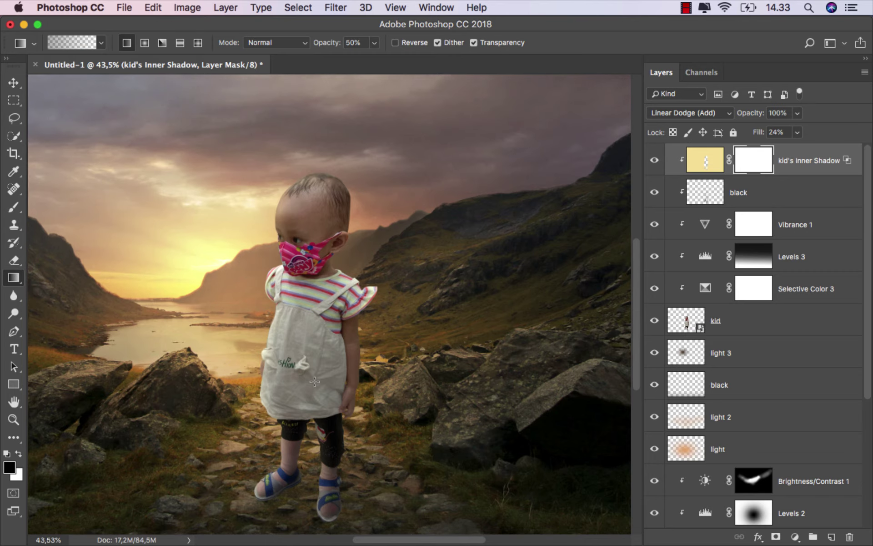
scroll(321, 403, down, 3)
drag(307, 370, 306, 489)
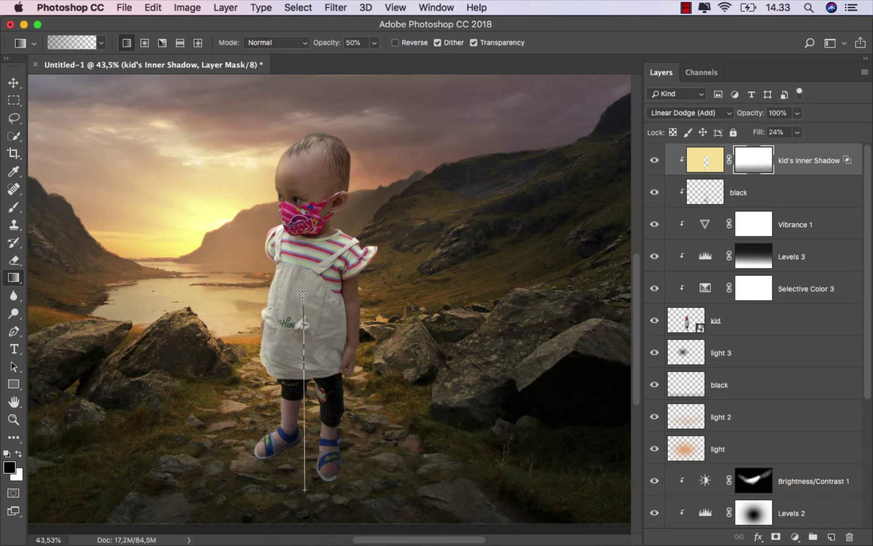
drag(405, 321, 405, 321)
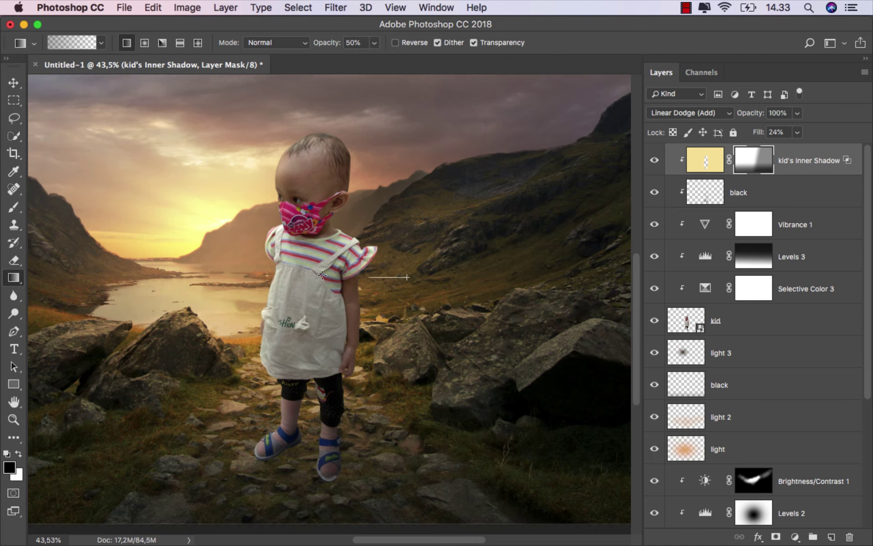
drag(321, 275, 287, 272)
drag(297, 352, 307, 493)
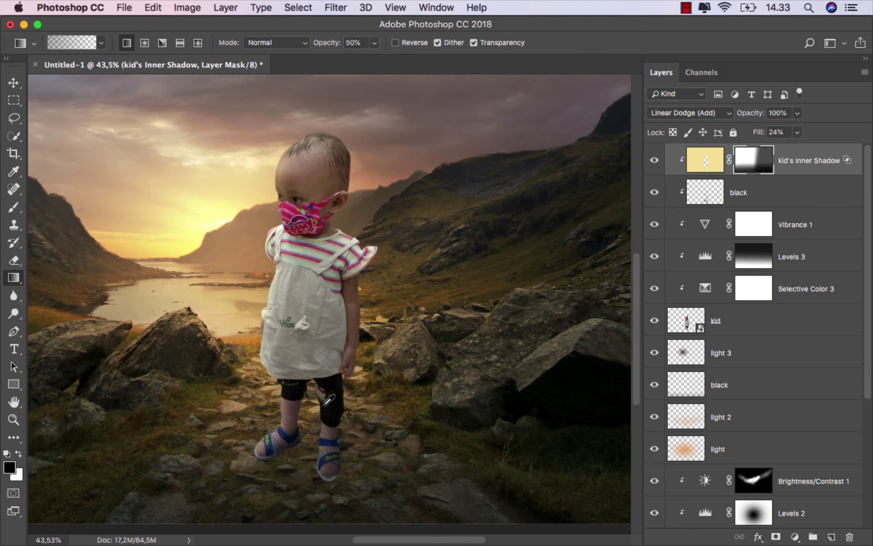
scroll(329, 399, down, 3)
scroll(329, 400, up, 1)
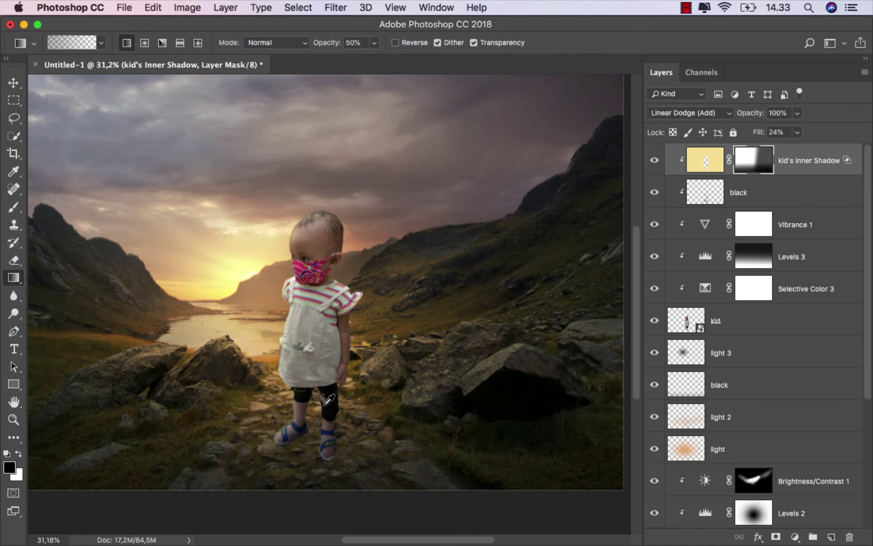
click(654, 160)
click(654, 160)
scroll(313, 263, up, 2)
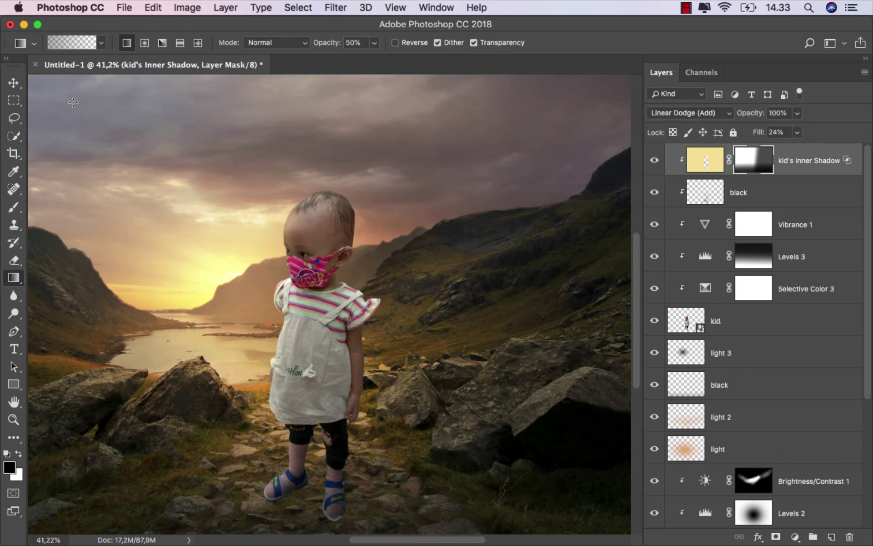
Fit the image to the window and add an empty Layer 1 at the top.
click(14, 83)
key(super+0)
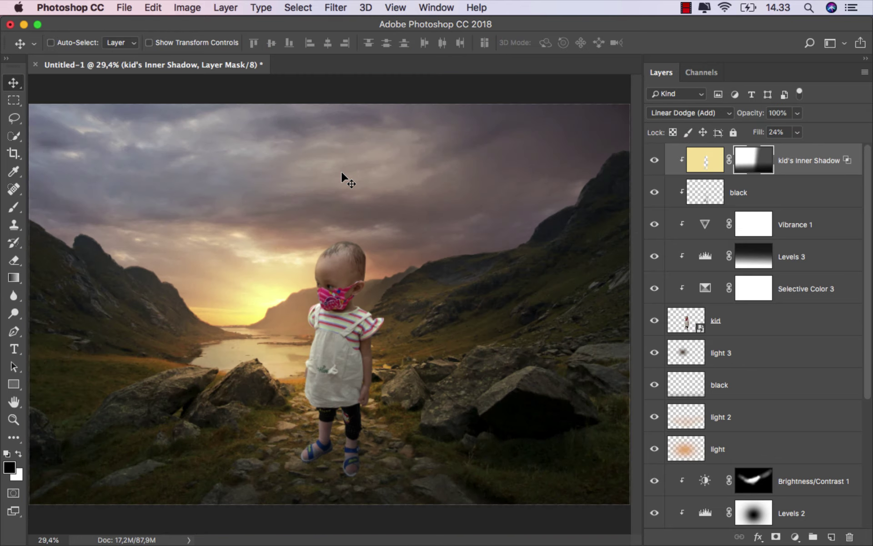
key(super+2)
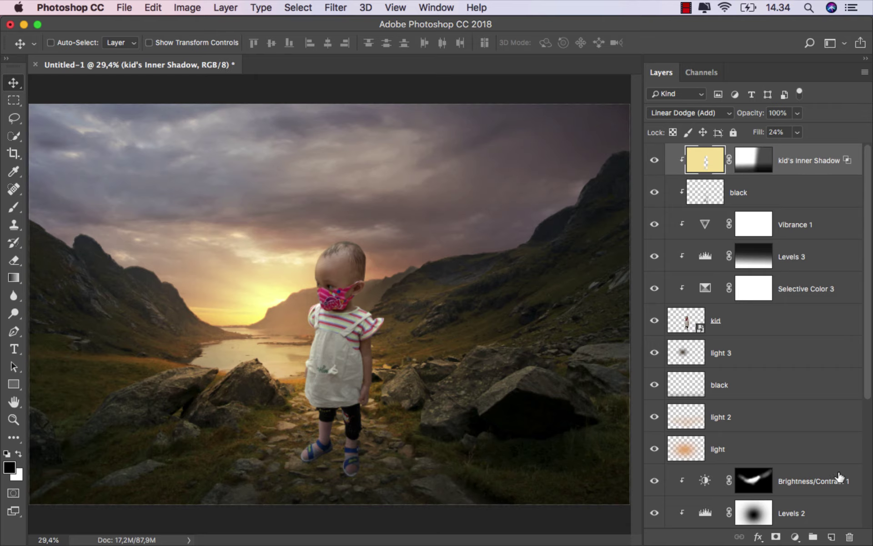
click(831, 538)
Clip the new layer to the child, name it color, and set its blend mode to Overlay.
right_click(743, 162)
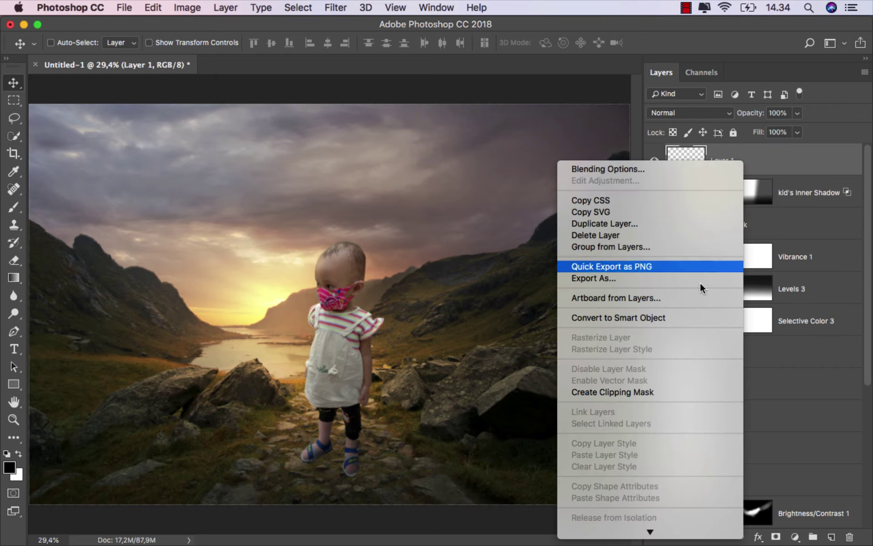
click(666, 390)
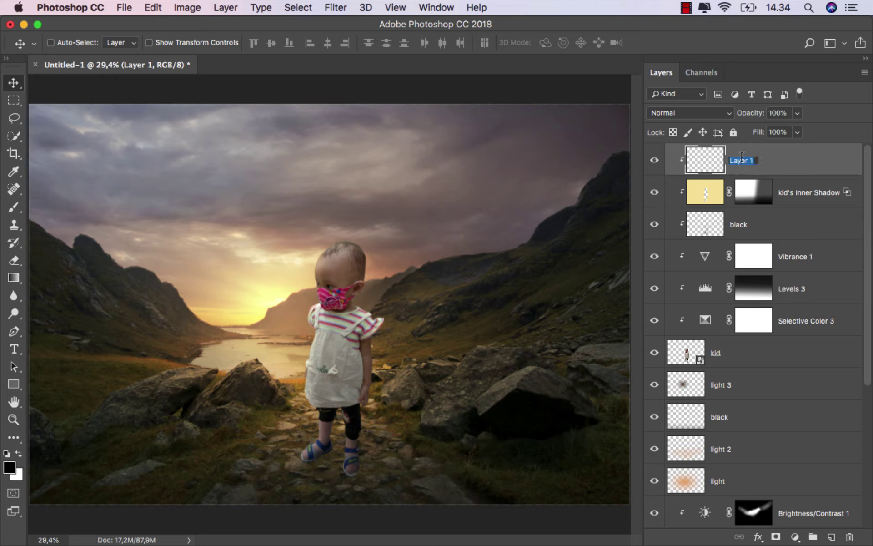
click(739, 156)
text(color)
key(Return)
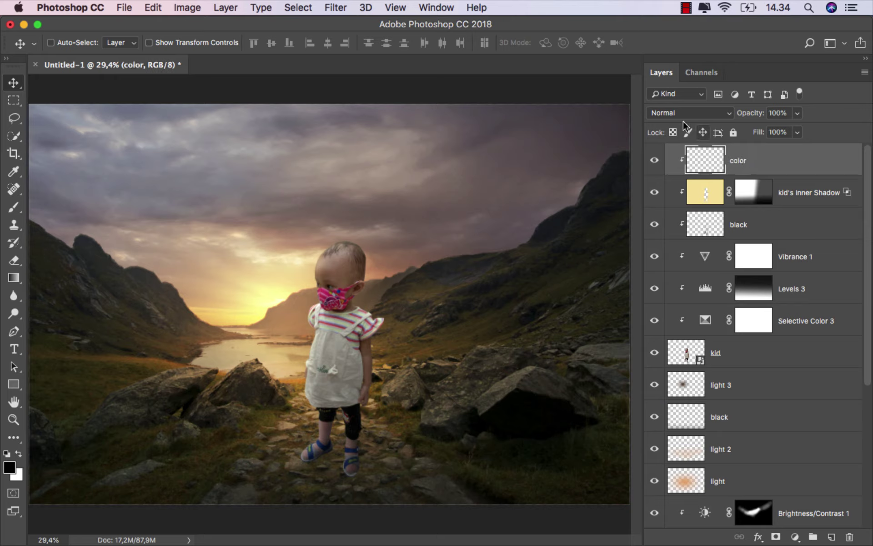
click(683, 115)
click(678, 255)
Pick a soft 10% brush and sample the warm tan sky colour.
click(13, 207)
click(68, 203)
scroll(265, 292, up, 2)
scroll(282, 276, up, 3)
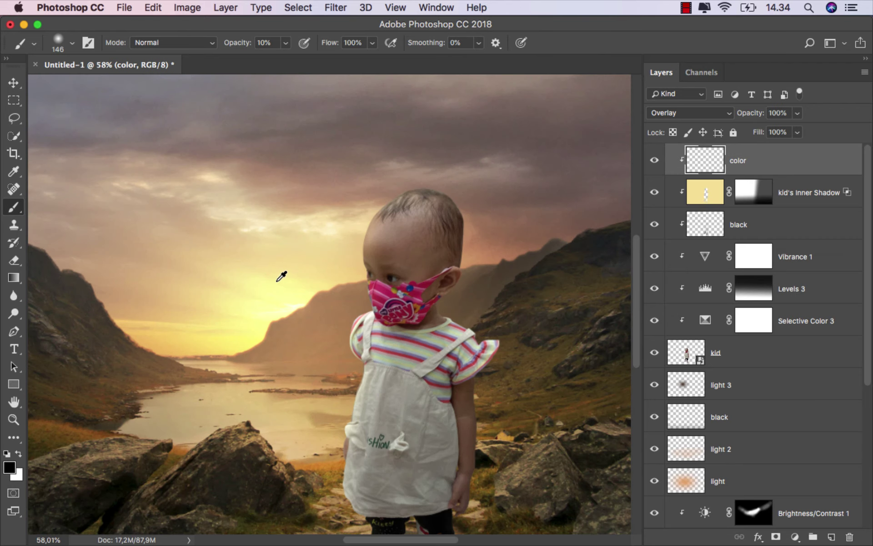
alt+click(179, 240)
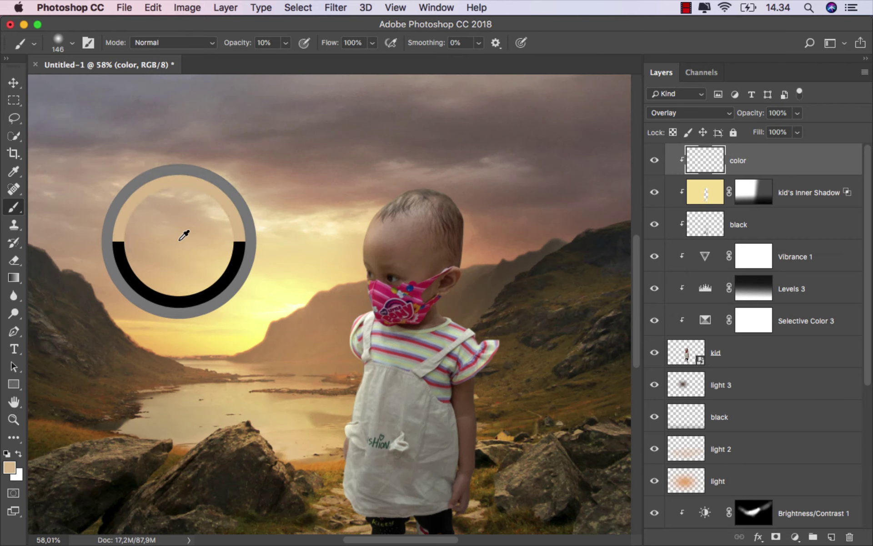
Paint tan tones over the child's body with a roughly 186–221 px brush.
scroll(364, 227, up, 1)
drag(404, 211, 412, 212)
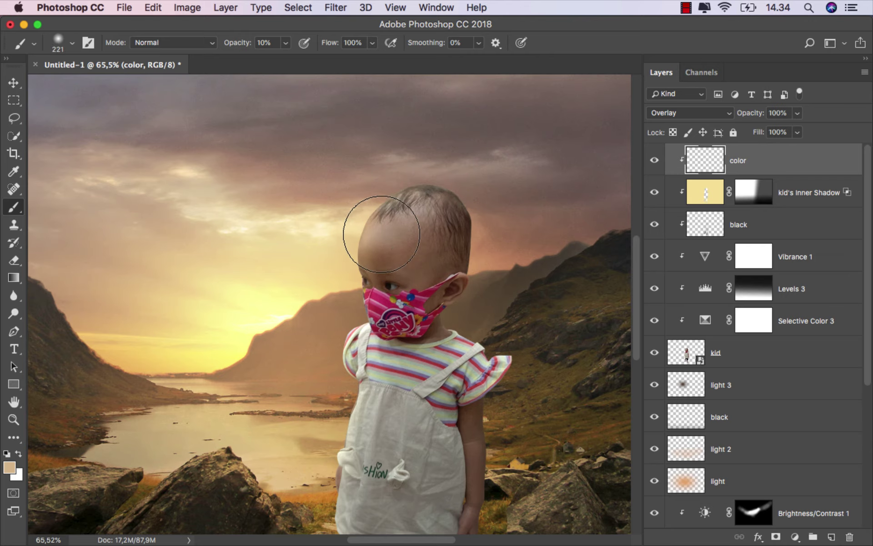
scroll(337, 263, down, 3)
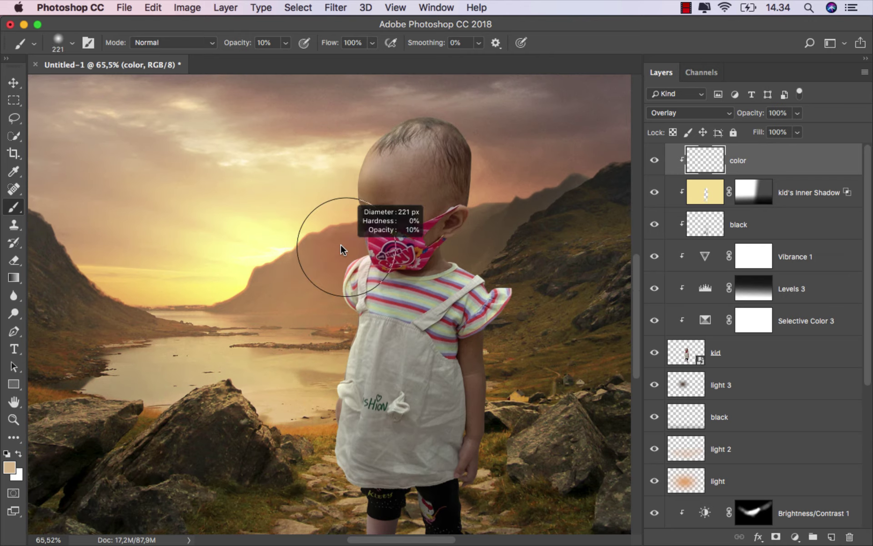
drag(337, 244, 328, 244)
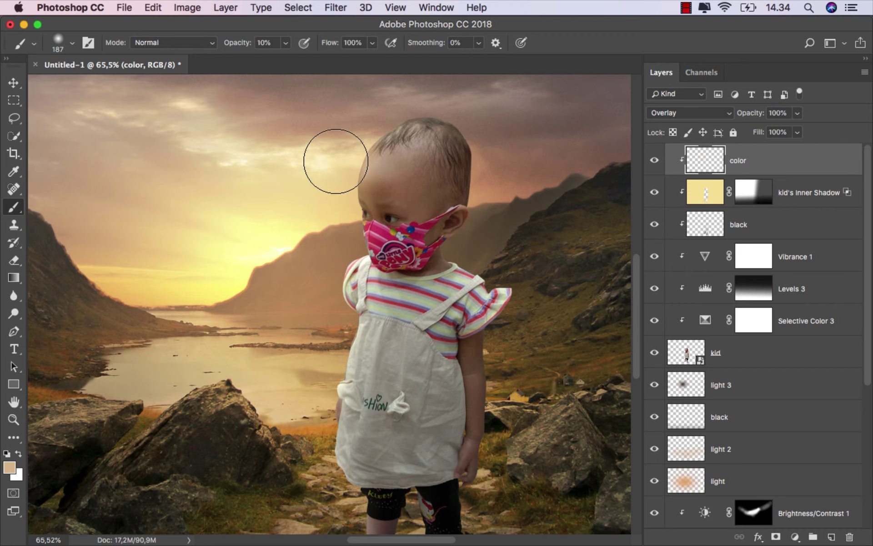
scroll(335, 204, down, 1)
scroll(318, 334, down, 2)
drag(300, 291, 310, 291)
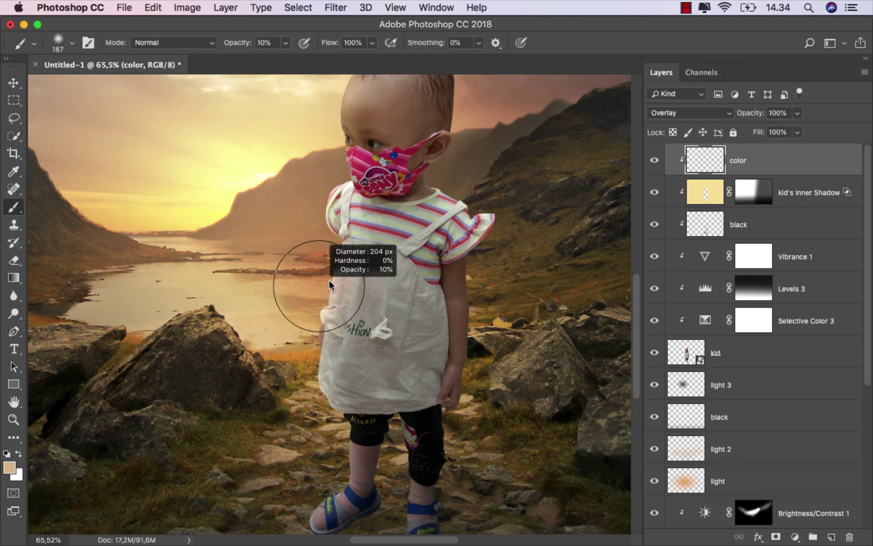
scroll(337, 393, down, 1)
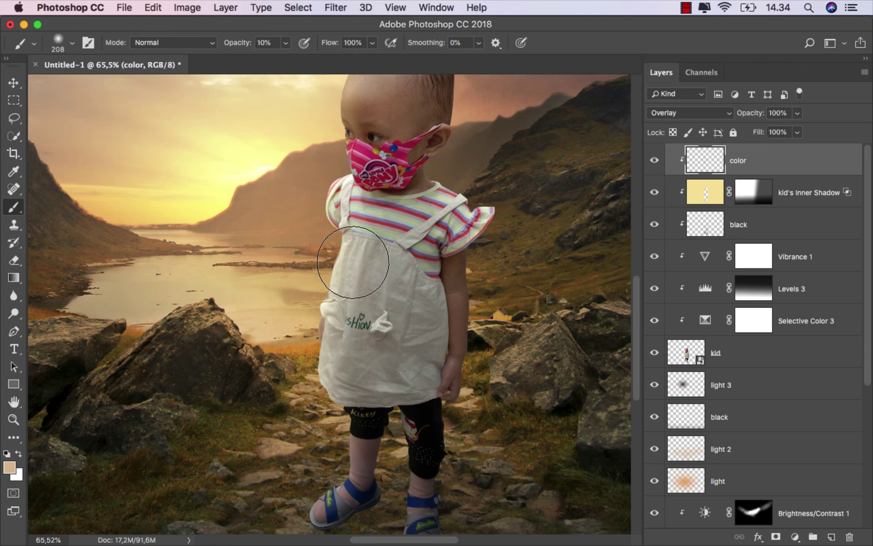
drag(472, 200, 466, 200)
scroll(491, 202, down, 2)
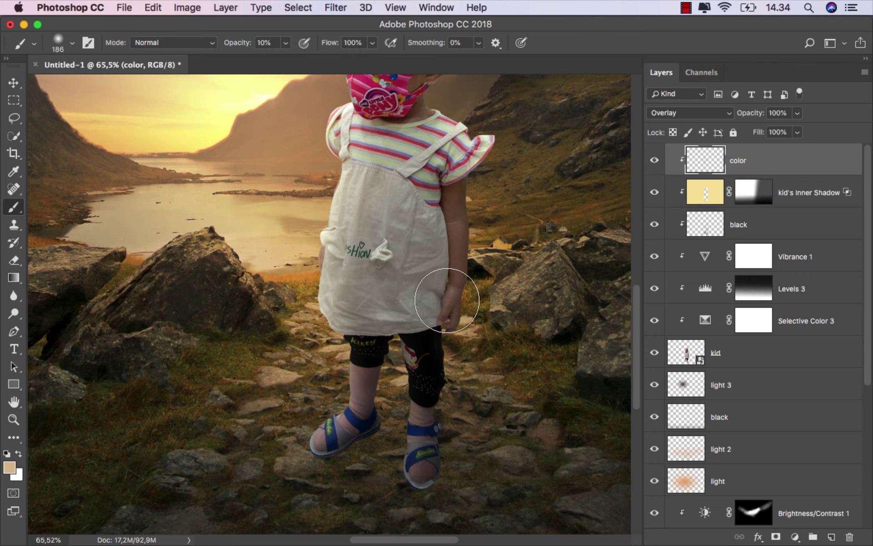
drag(373, 249, 343, 249)
scroll(350, 249, up, 1)
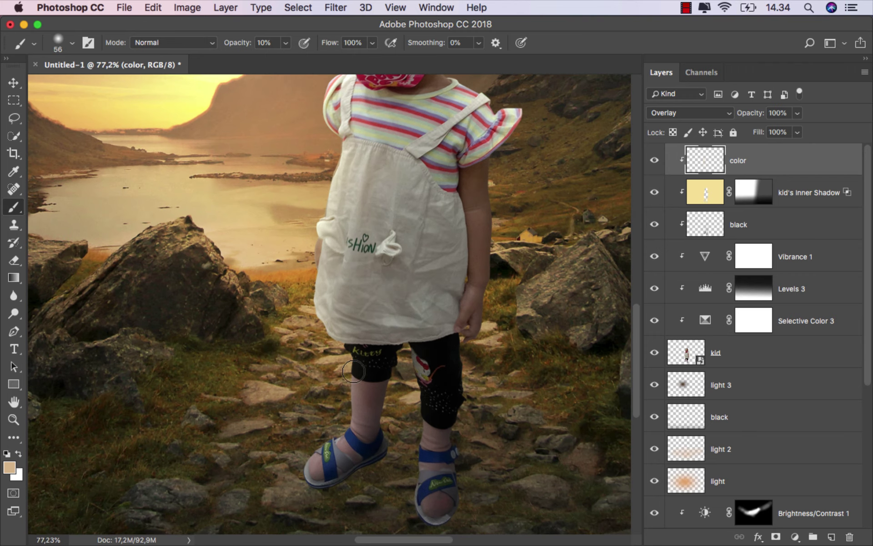
Paint the legs and face with 51–122 px brushes, then toggle the layer to compare.
drag(336, 410, 343, 409)
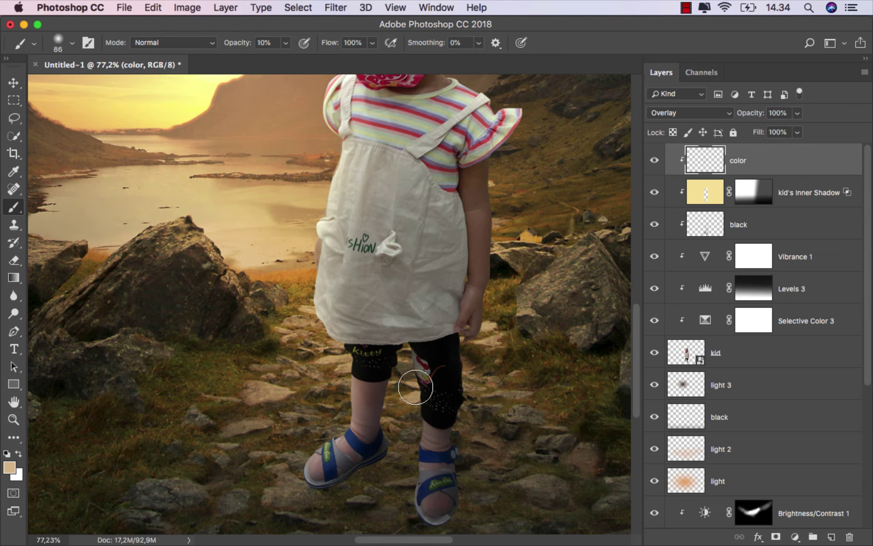
scroll(450, 348, up, 2)
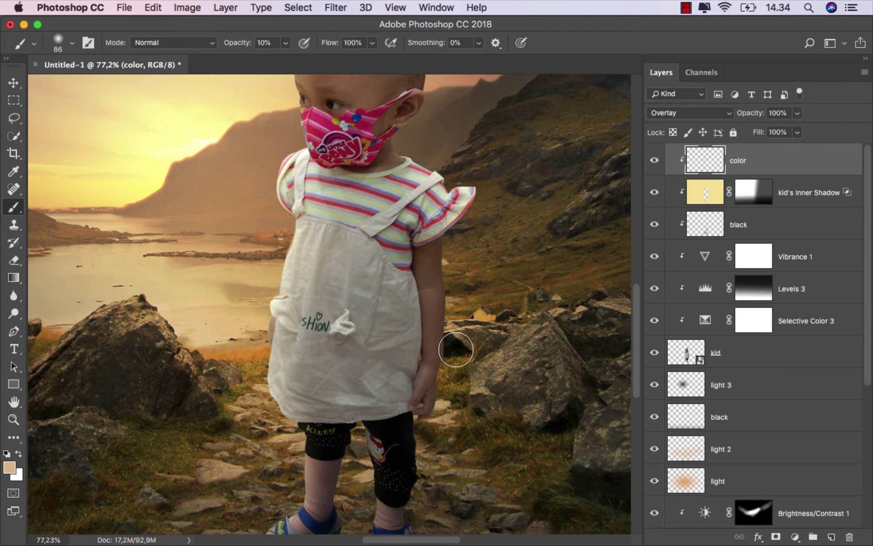
scroll(446, 273, up, 1)
drag(445, 268, 424, 258)
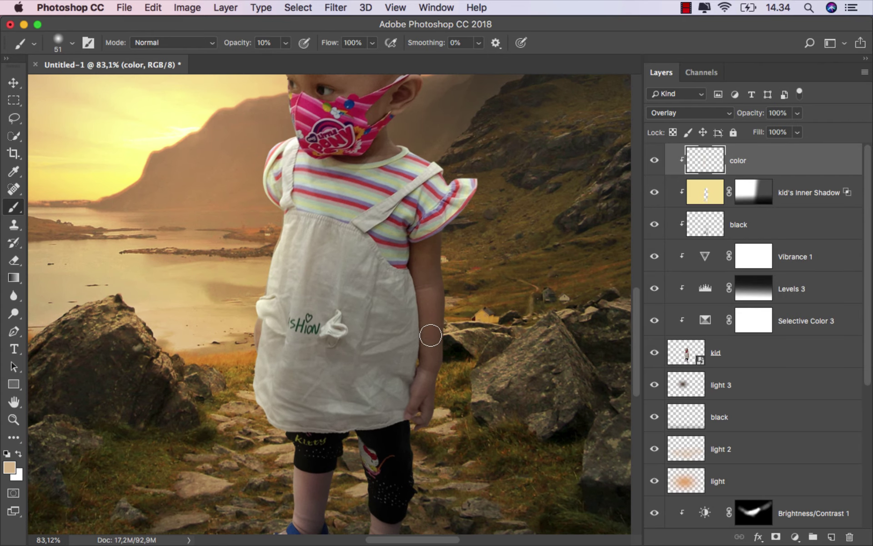
scroll(417, 399, down, 3)
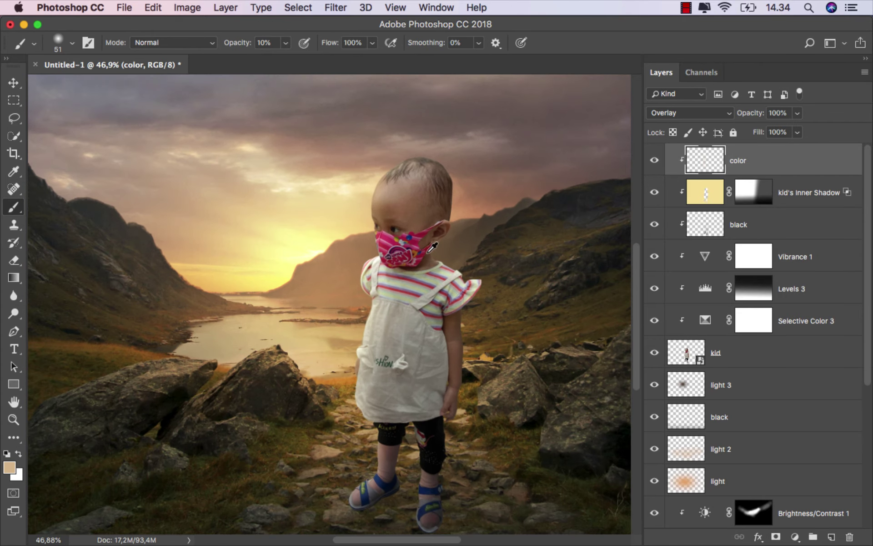
scroll(423, 236, up, 2)
drag(423, 235, 458, 227)
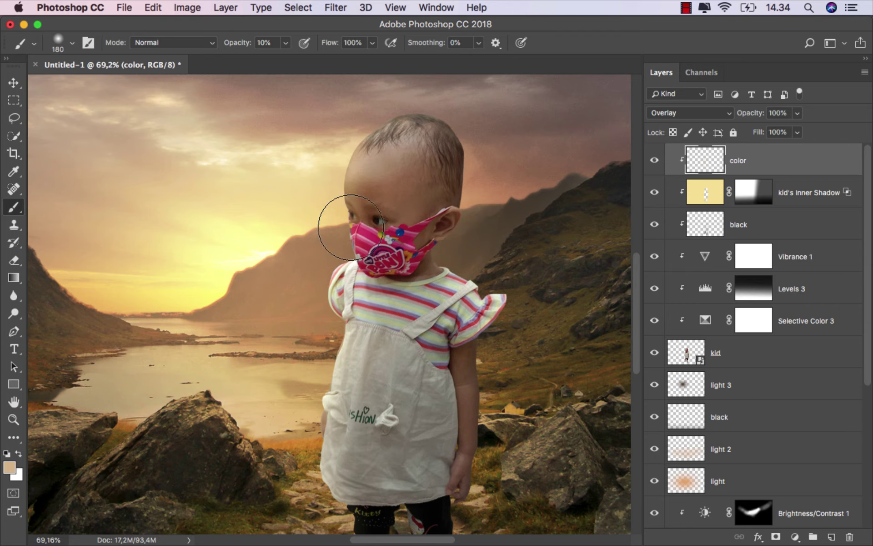
scroll(462, 282, down, 3)
scroll(403, 299, down, 2)
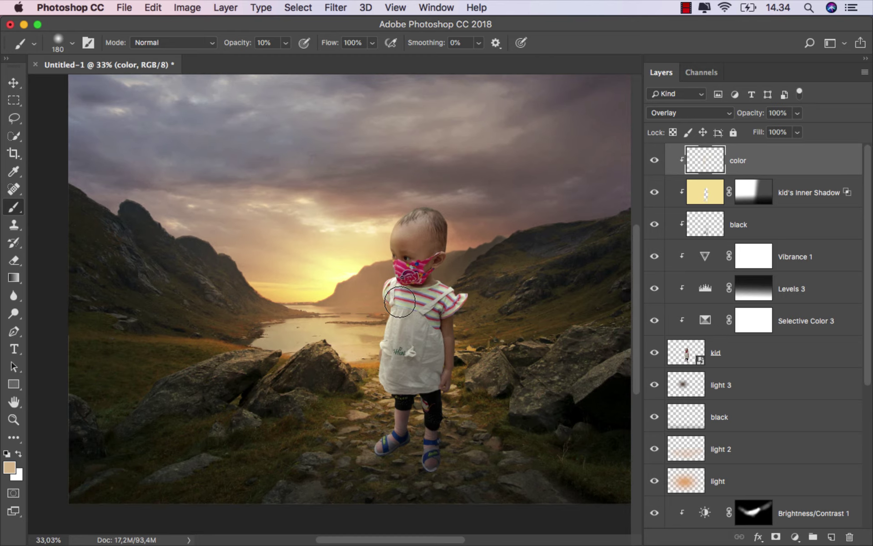
scroll(400, 303, down, 1)
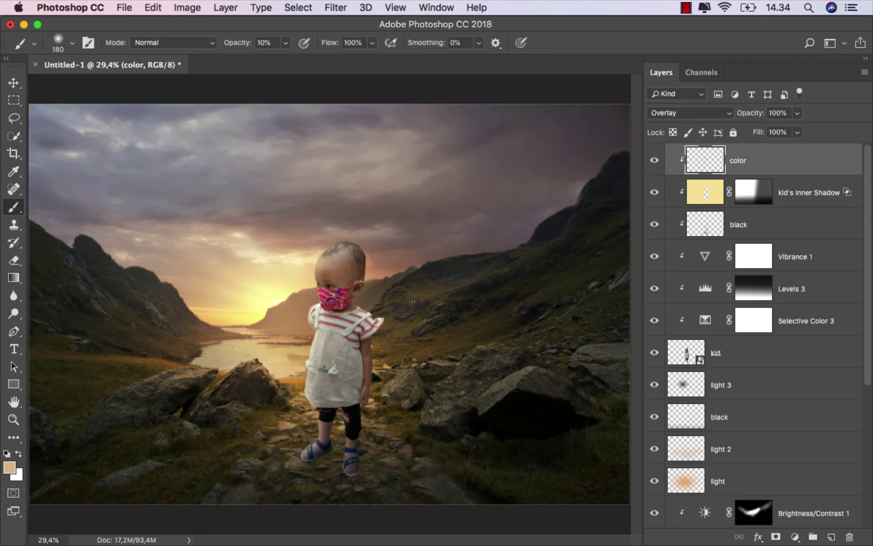
click(654, 160)
click(654, 161)
Add a clipped Curves adjustment with the midpoint lowered to Input 160, Output 146.
click(794, 537)
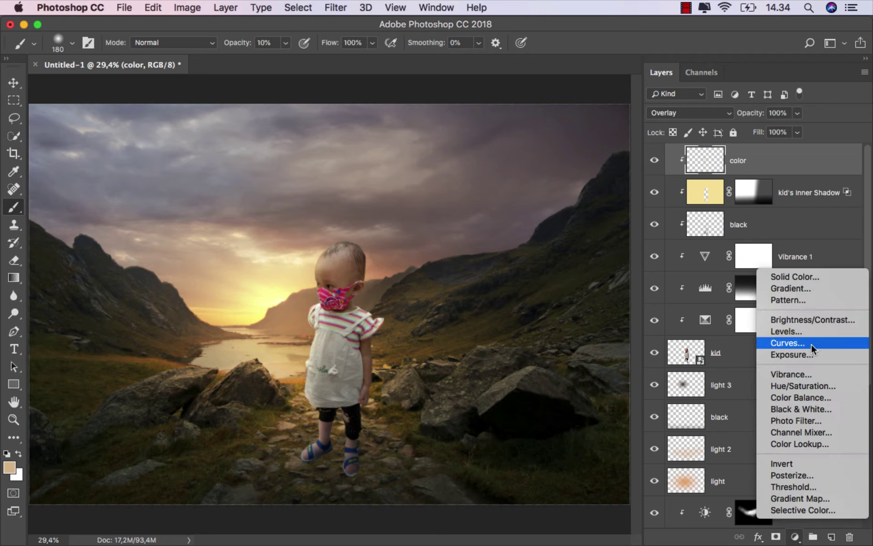
click(793, 344)
click(545, 503)
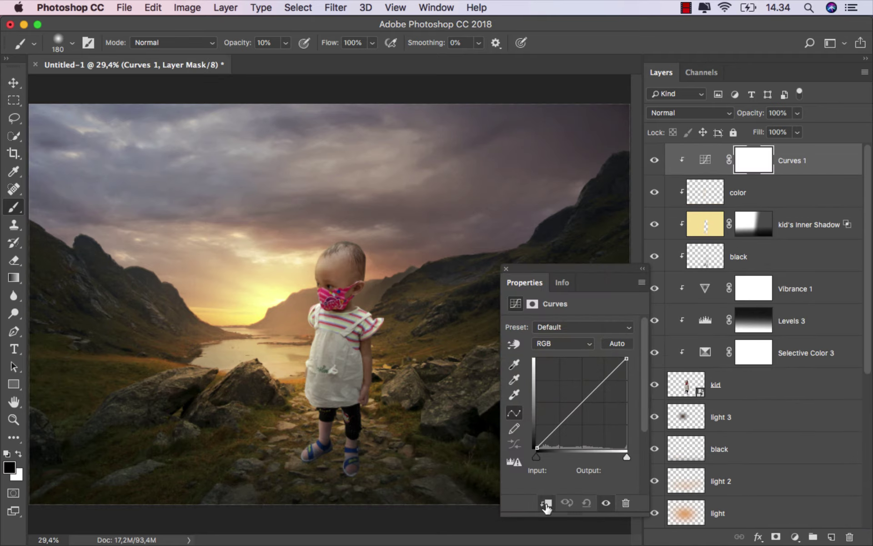
click(592, 393)
drag(592, 393, 592, 396)
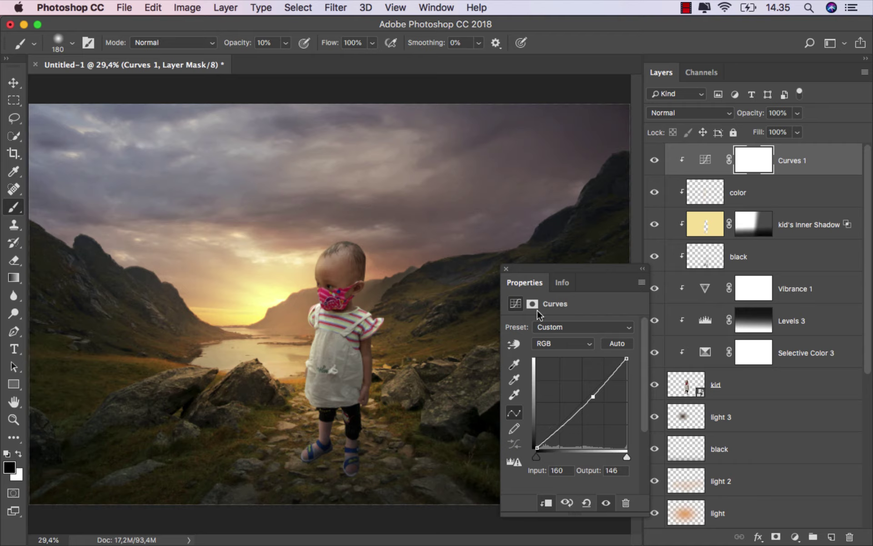
Close the Curves properties and set a soft black brush to 34% opacity.
click(506, 269)
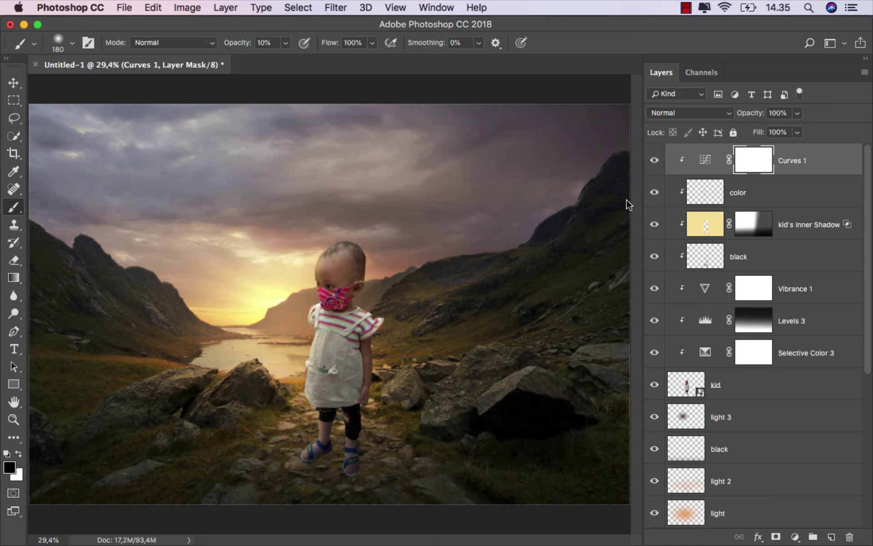
click(655, 161)
scroll(321, 314, up, 1)
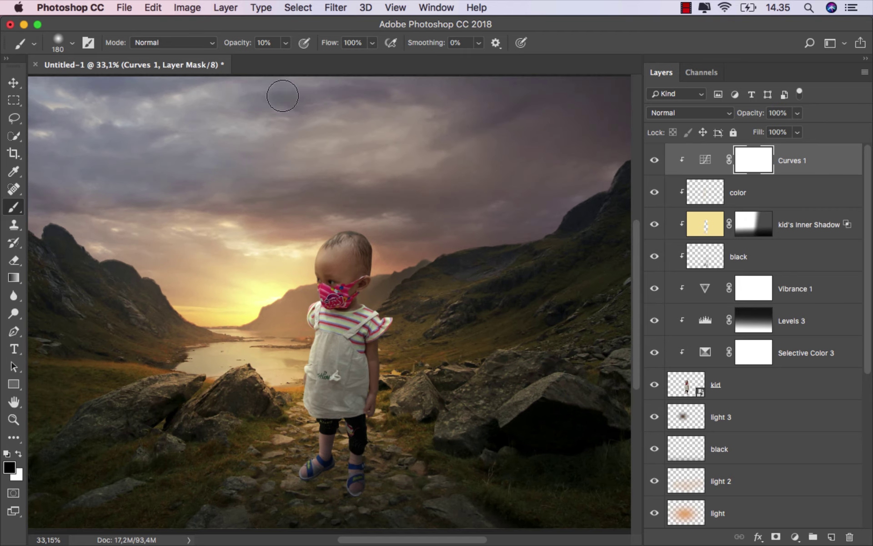
drag(285, 42, 296, 61)
mouse_move(314, 205)
mouse_down()
mouse_move(329, 211)
mouse_move(310, 374)
mouse_up()
Paint black over the toddler on the Curves 1 mask with a ~244 px brush, comparing on/off.
click(319, 265)
scroll(326, 235, up, 1)
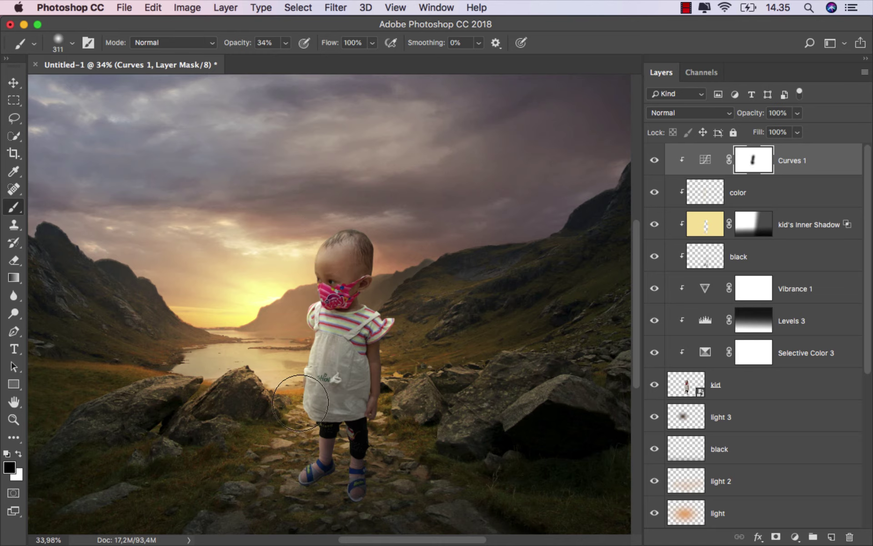
drag(296, 421, 311, 396)
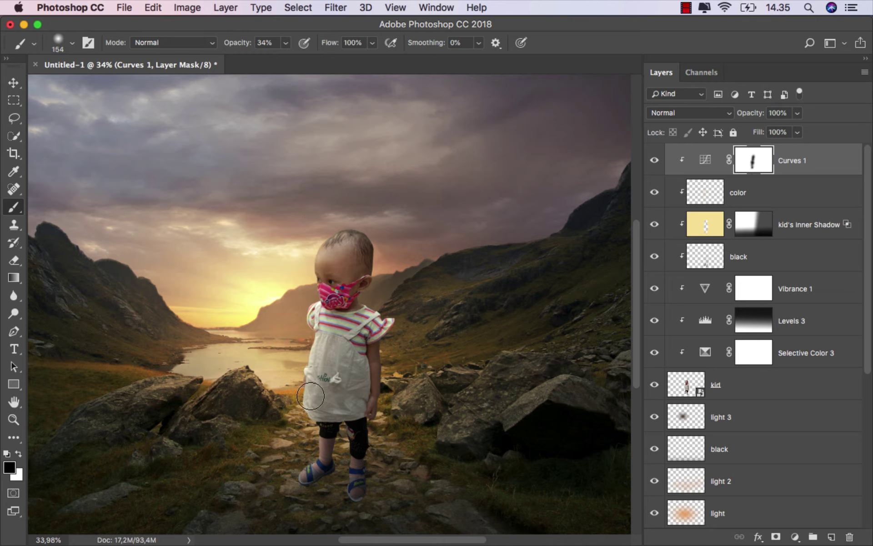
click(656, 160)
scroll(459, 356, down, 2)
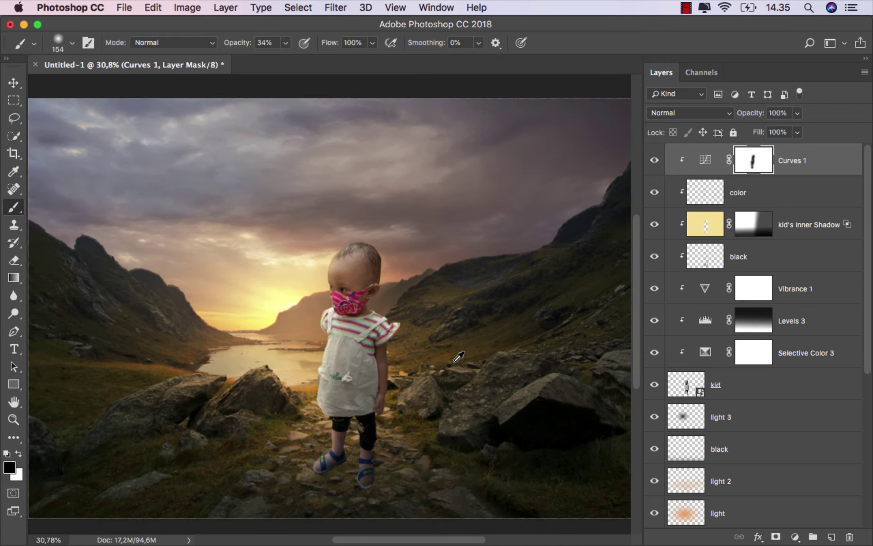
scroll(459, 356, down, 1)
key(super+2)
Add a new layer named 'shadow kid' above the light 3 layer.
key(v)
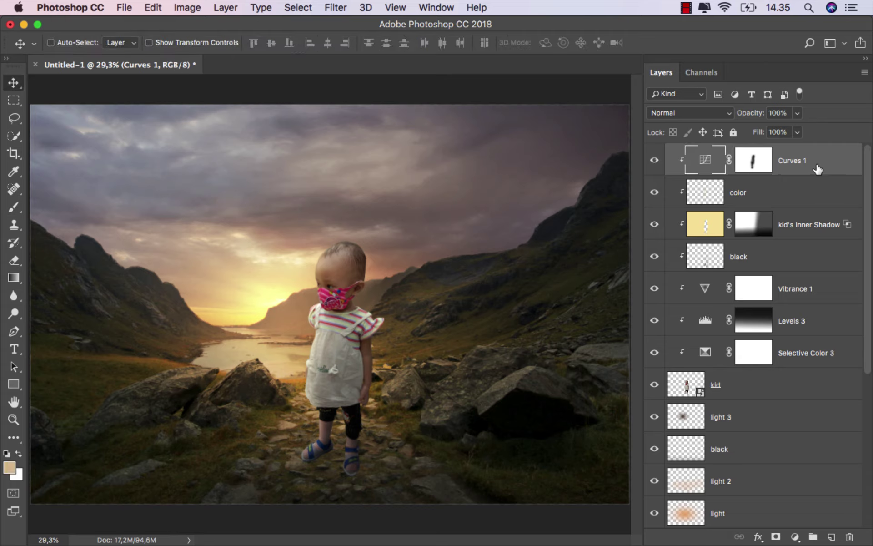
click(768, 415)
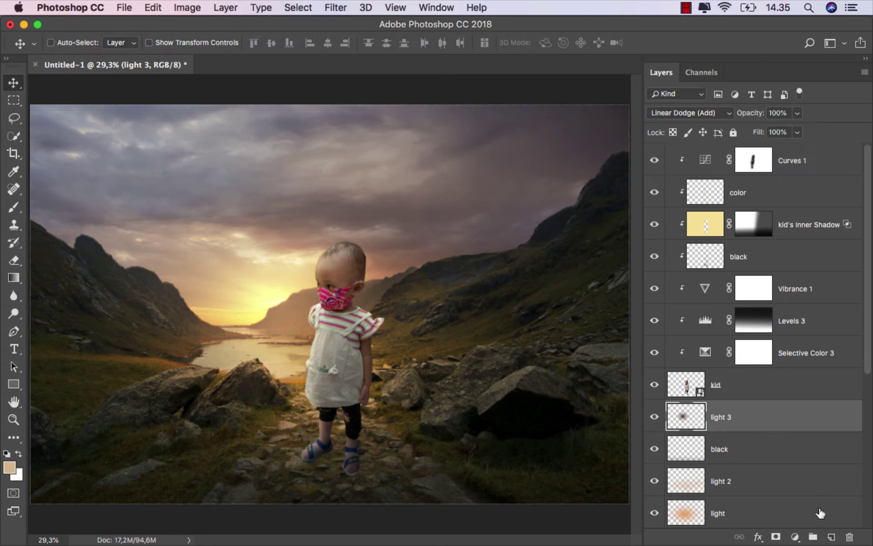
click(831, 537)
text(shadow ki)
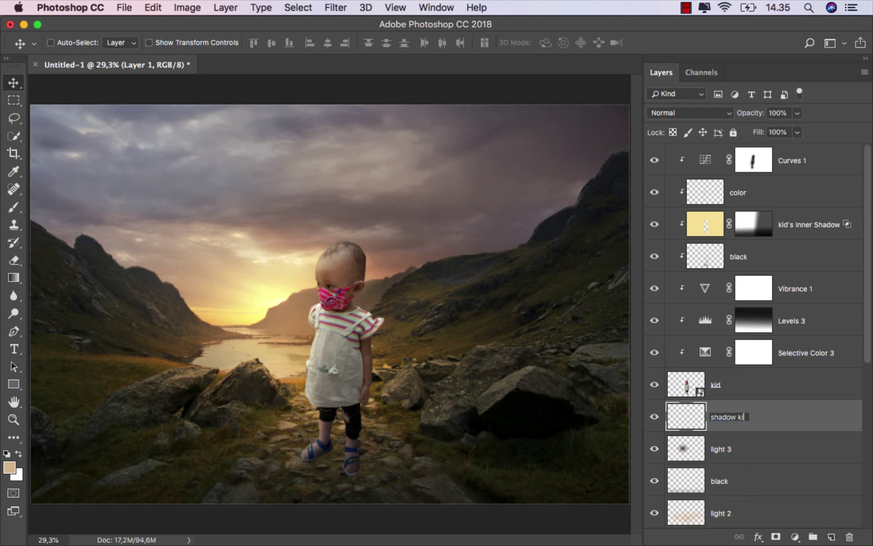
text(d)
key(Return)
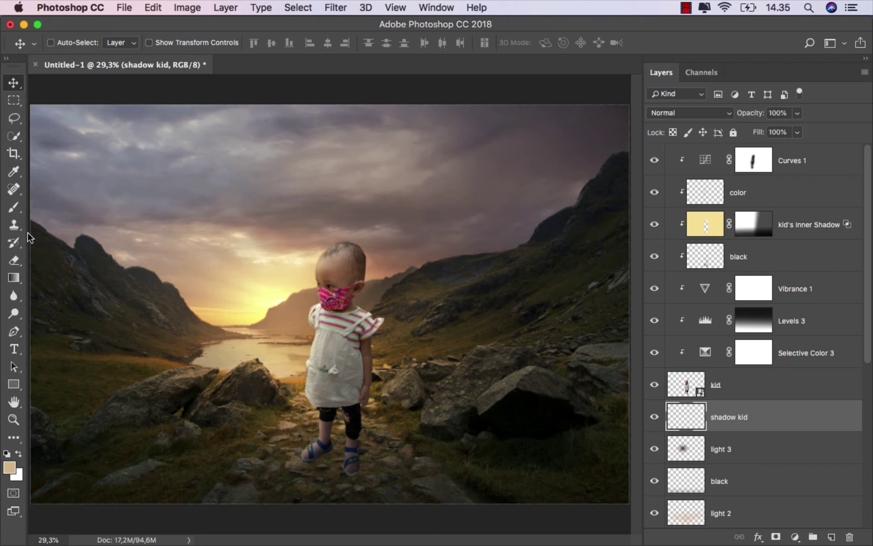
Set shadow kid to Soft Light blending with a black brush at 17% opacity.
click(14, 207)
click(68, 203)
click(7, 453)
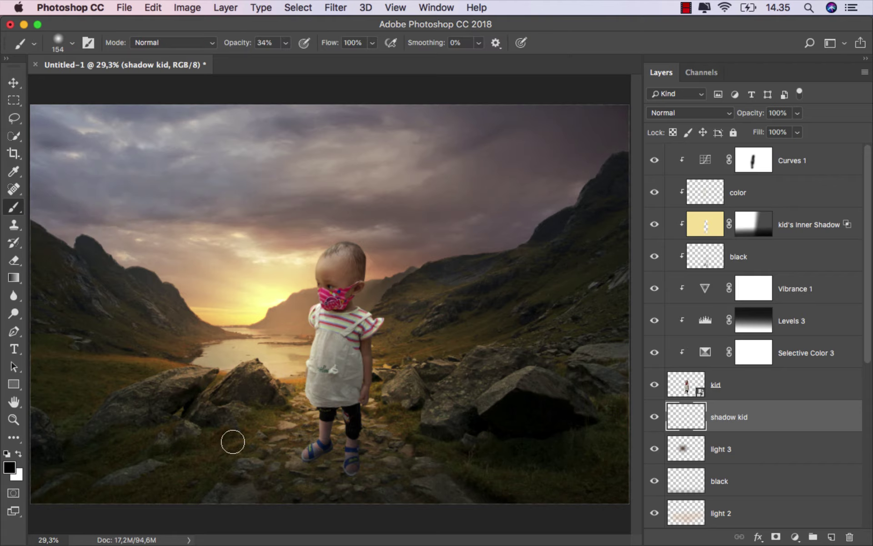
scroll(341, 433, up, 3)
scroll(318, 345, up, 3)
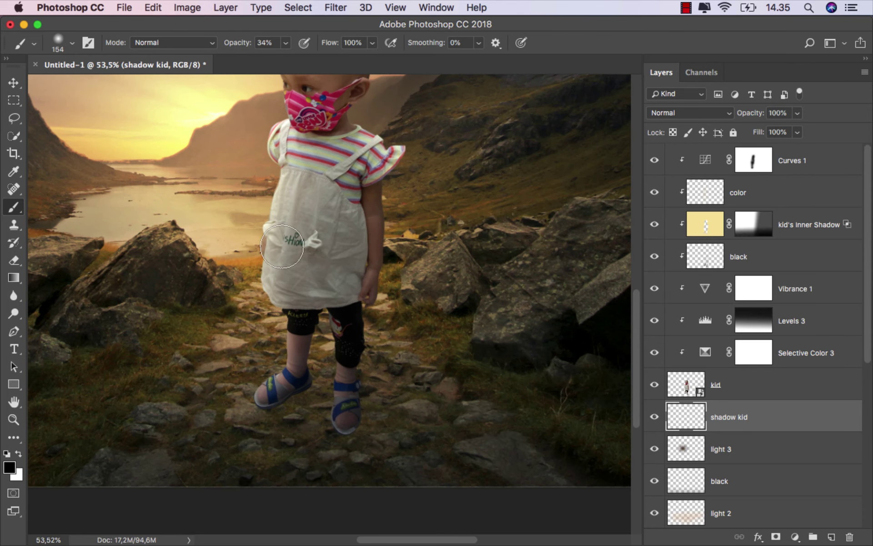
click(286, 43)
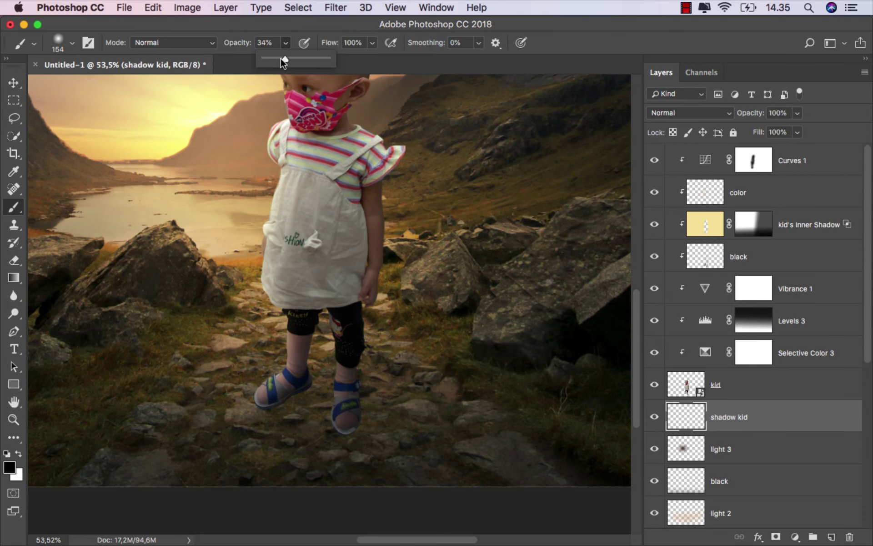
click(275, 60)
scroll(295, 396, up, 2)
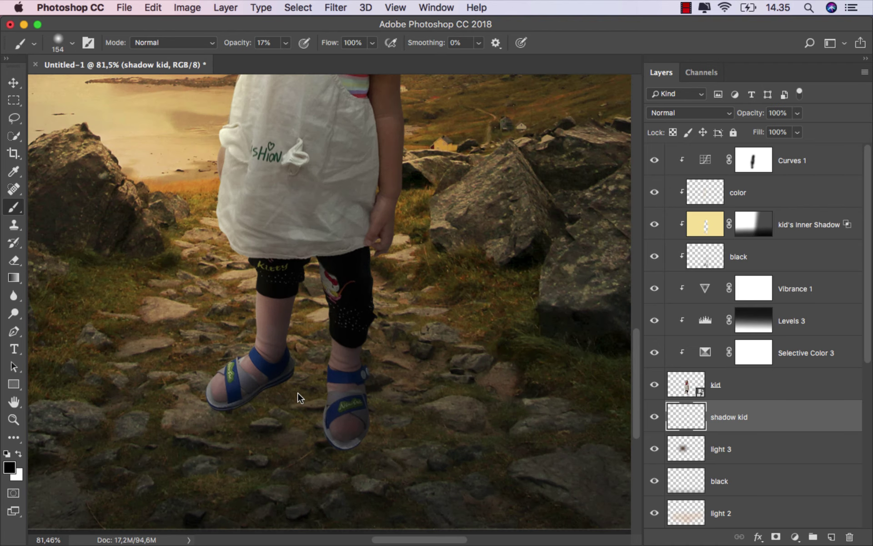
scroll(295, 396, up, 3)
click(686, 113)
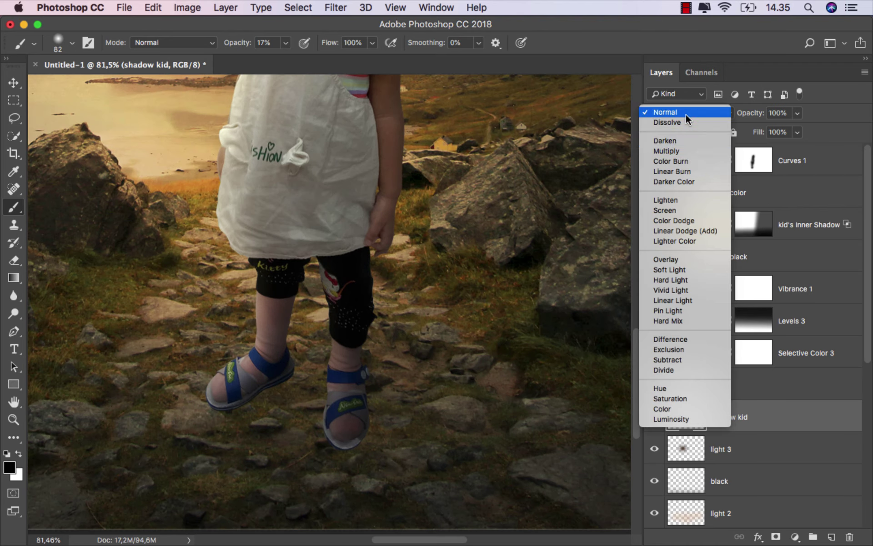
click(686, 271)
Paint soft black shadow under the right sandal and on the ground below.
scroll(319, 395, up, 1)
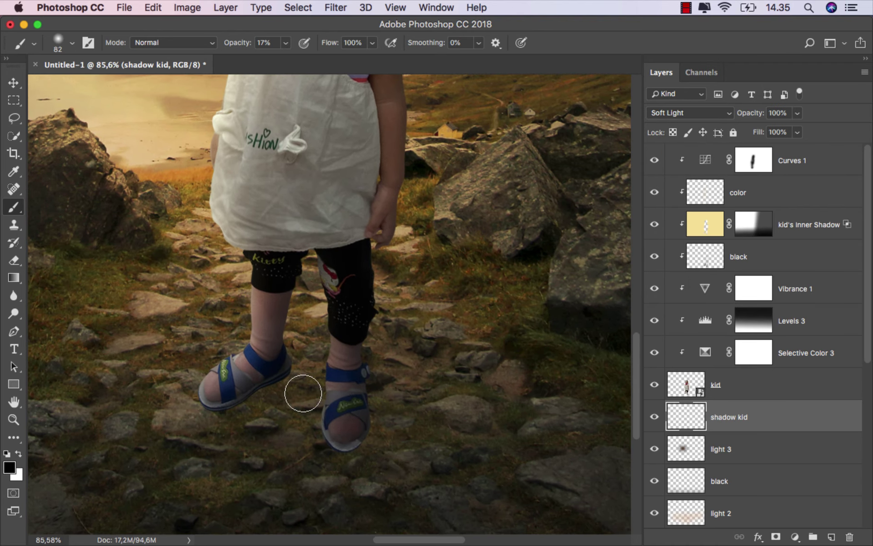
key(bracketleft)
key(bracketleft)
key(bracketleft)
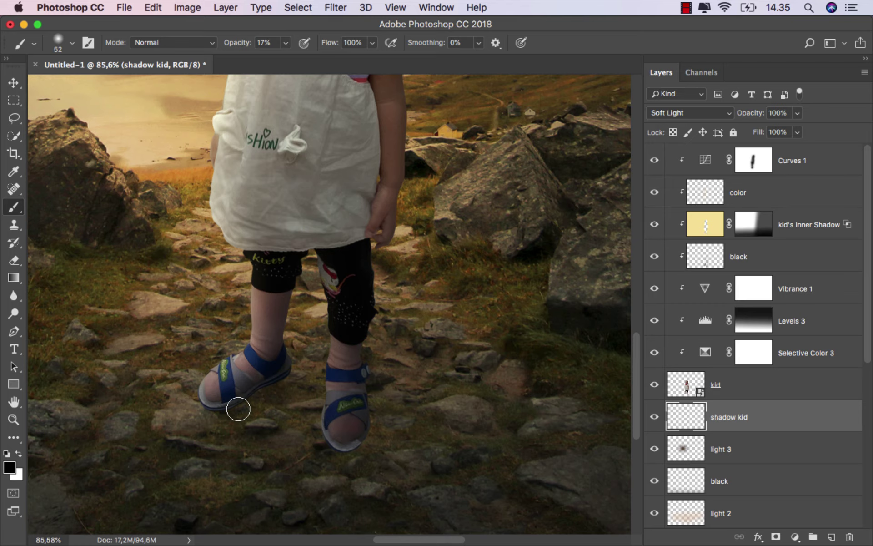
key(bracketright)
key(bracketright)
key(bracketright)
scroll(290, 394, down, 1)
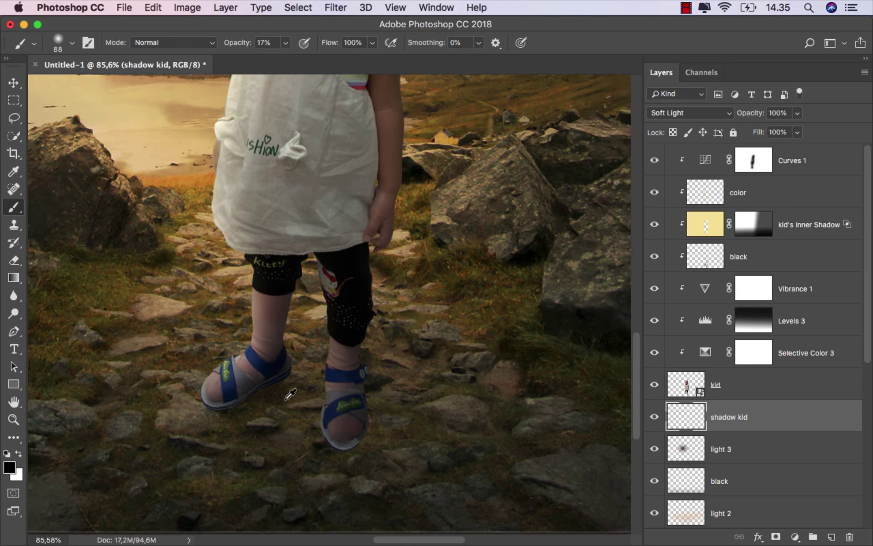
scroll(290, 394, down, 2)
scroll(272, 390, up, 1)
key(bracketright)
key(bracketright)
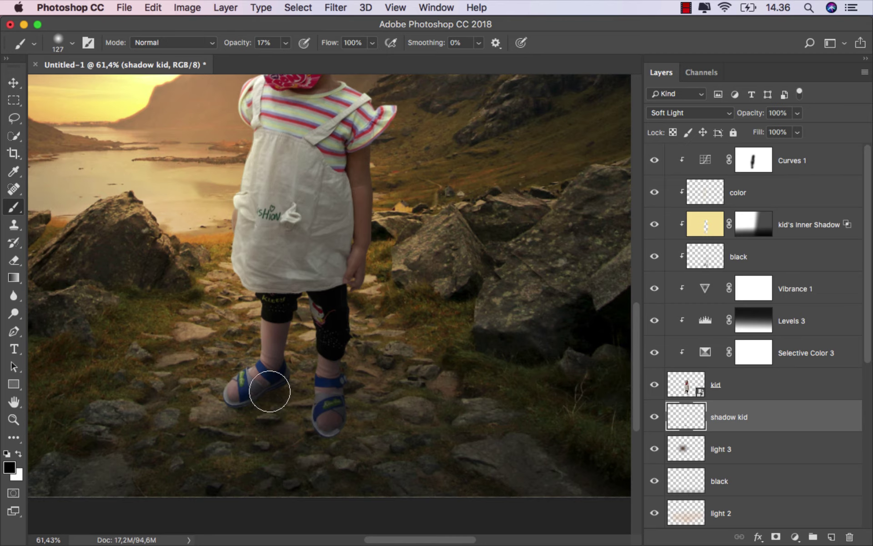
key(bracketleft)
drag(336, 450, 336, 441)
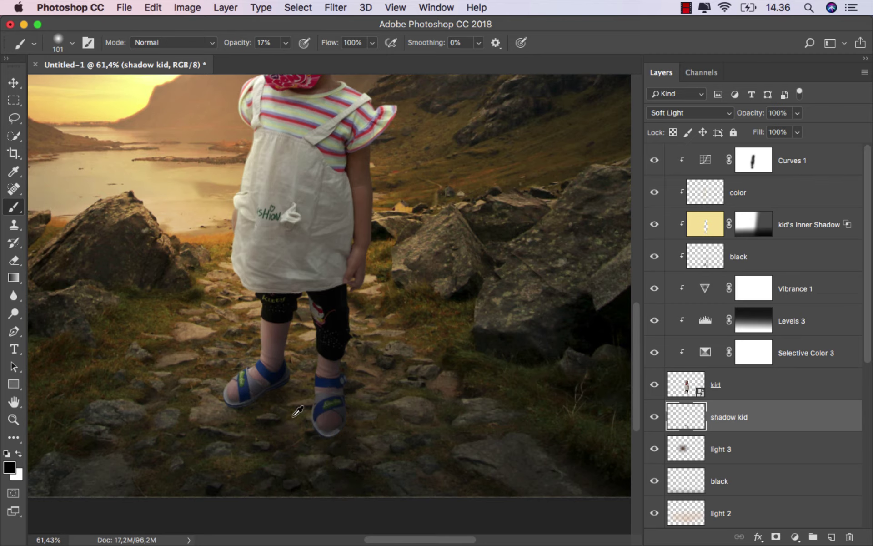
scroll(298, 411, up, 1)
drag(279, 413, 285, 413)
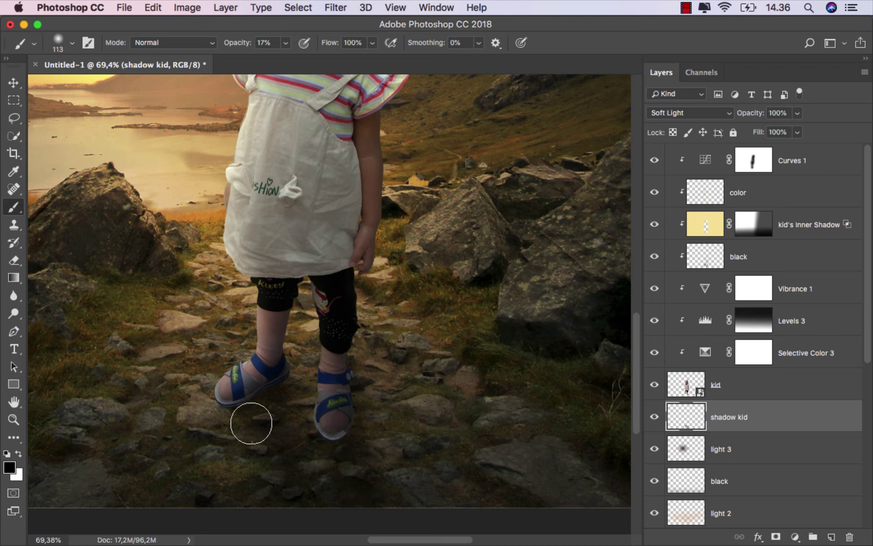
Paint shadow at the left sandal's heel, then compare with shadow kid on and off.
scroll(263, 422, down, 1)
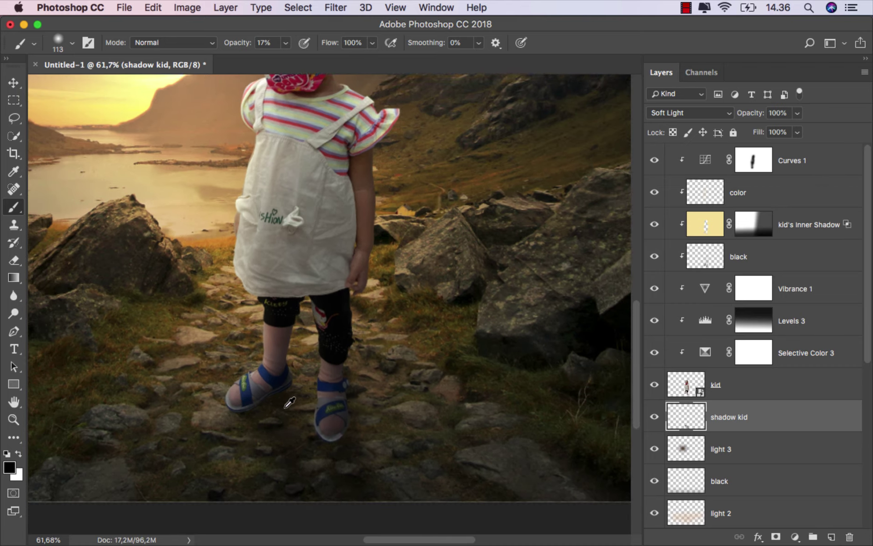
scroll(264, 422, up, 5)
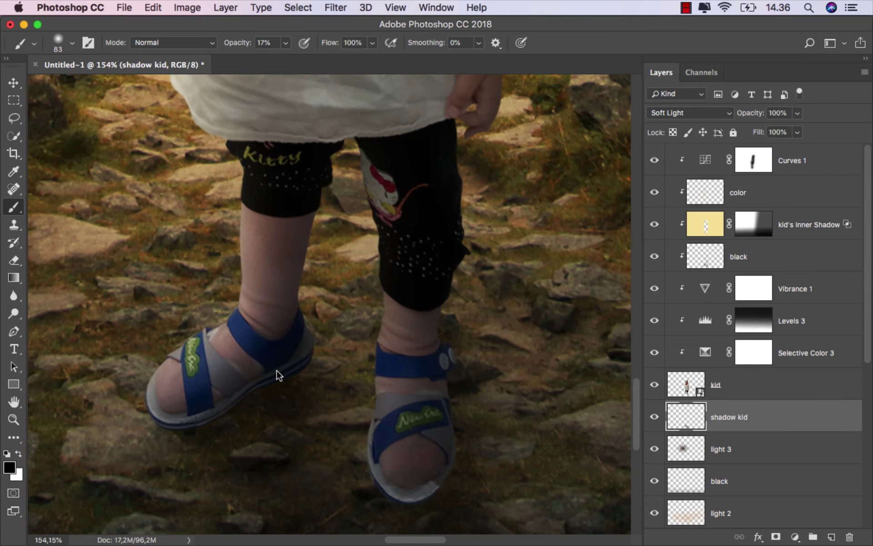
scroll(257, 384, up, 3)
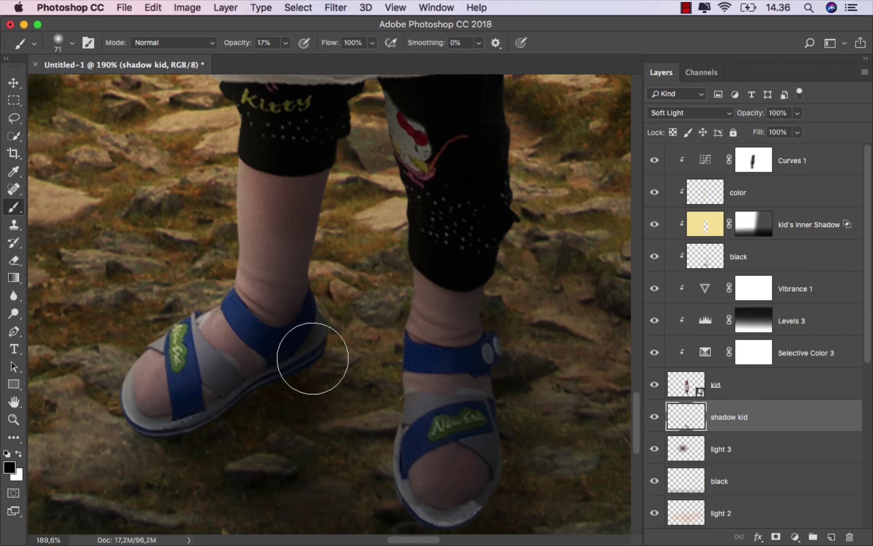
drag(306, 356, 316, 353)
scroll(316, 354, down, 5)
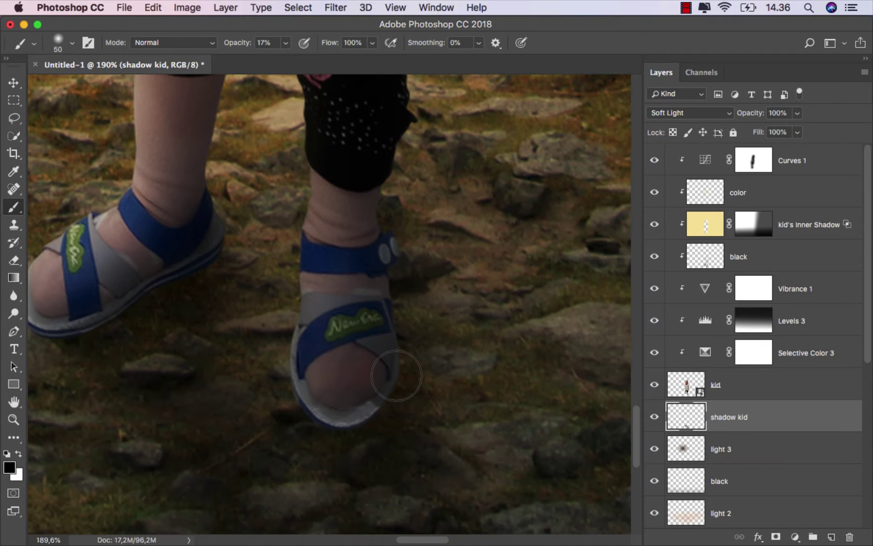
scroll(412, 391, down, 5)
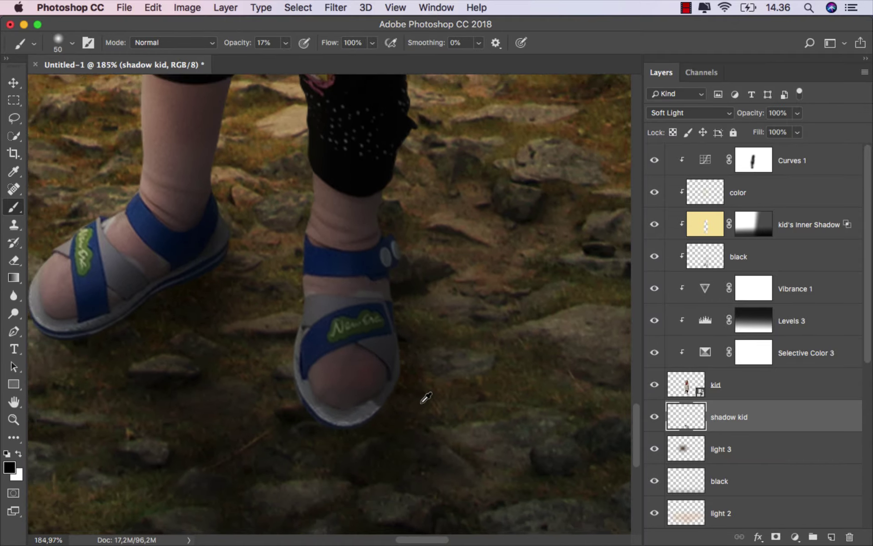
key(super+0)
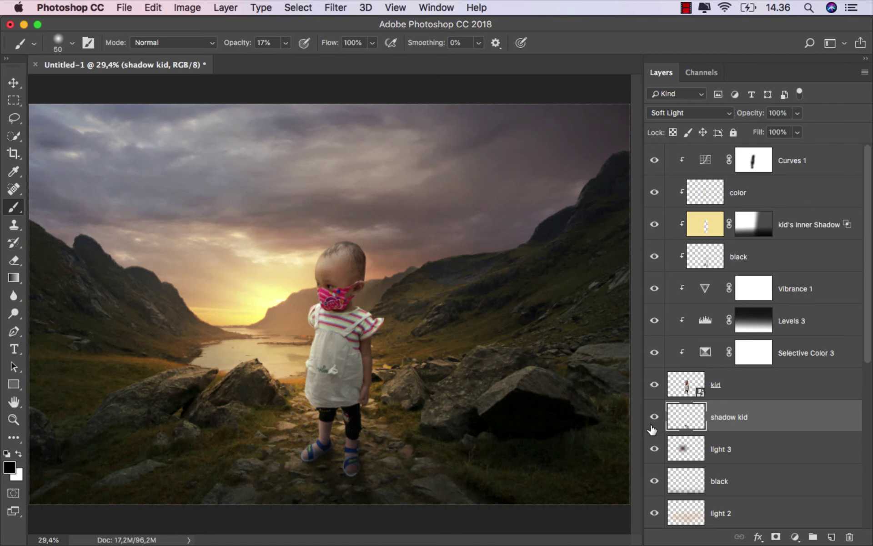
click(654, 416)
Place the red hat image into the composite above the Curves 1 layer.
key(v)
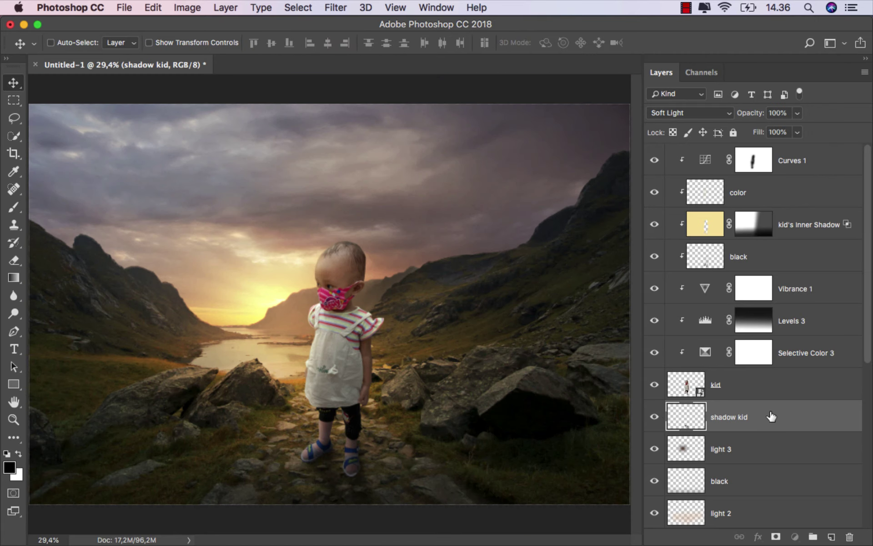
click(823, 166)
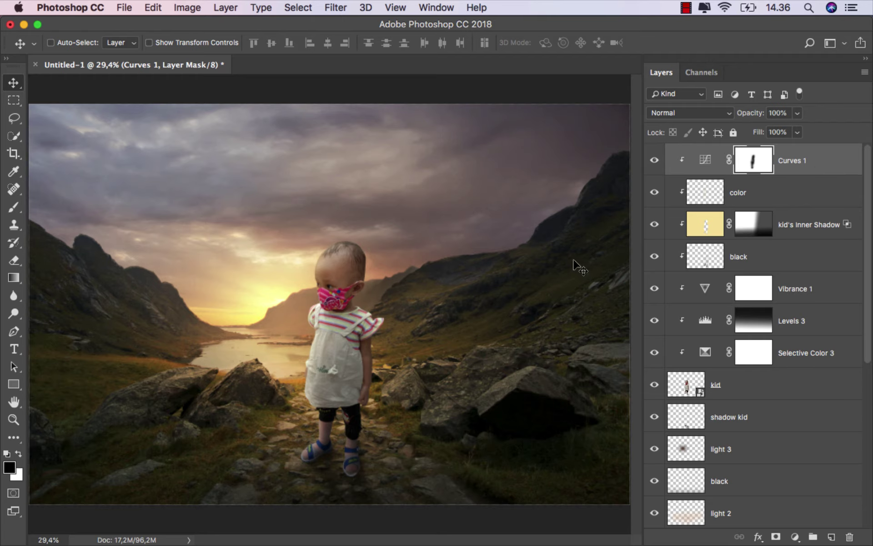
mouse_move(335, 542)
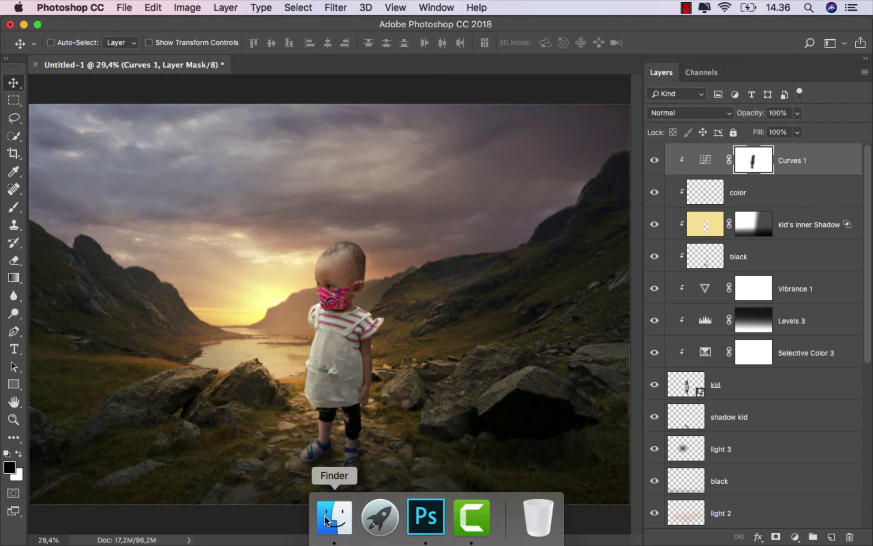
click(335, 518)
click(327, 208)
mouse_move(327, 208)
mouse_down()
mouse_move(387, 487)
mouse_move(328, 253)
mouse_up()
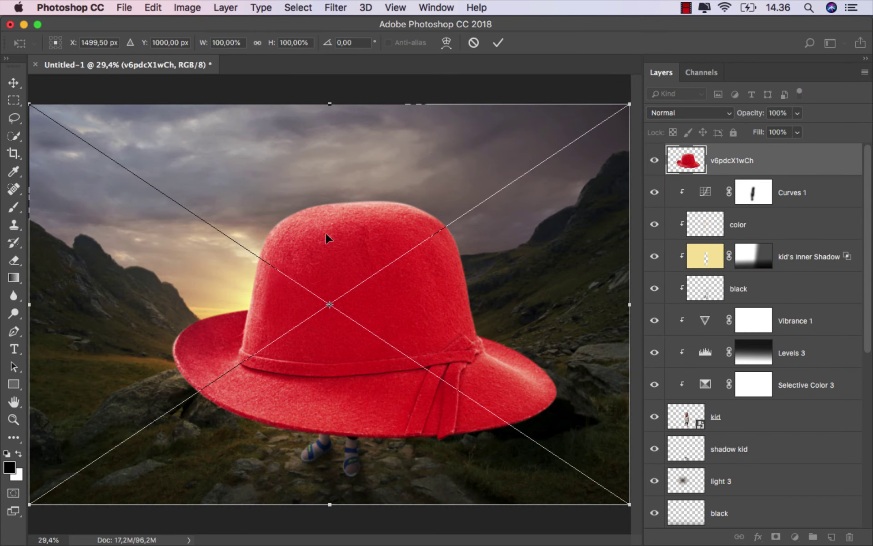
Flip the hat horizontally, scale it to about 30% and move it onto the head.
right_click(325, 233)
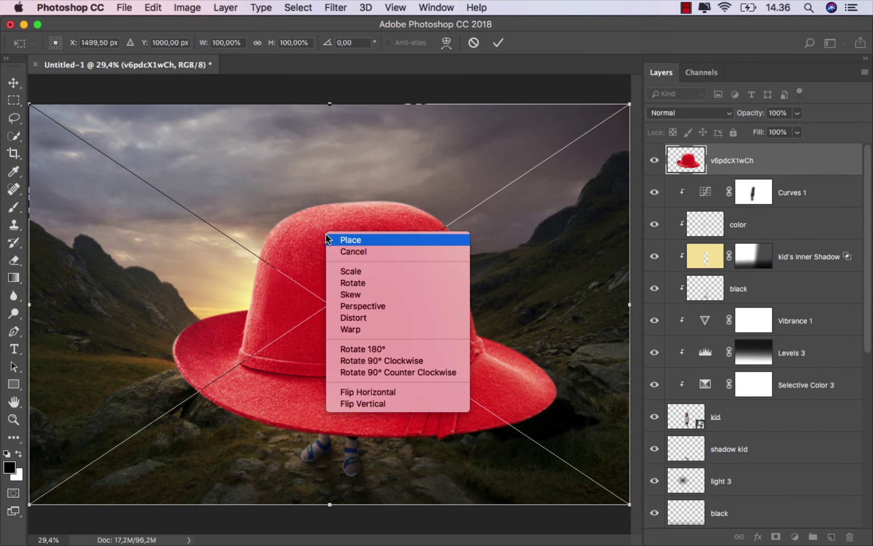
click(364, 393)
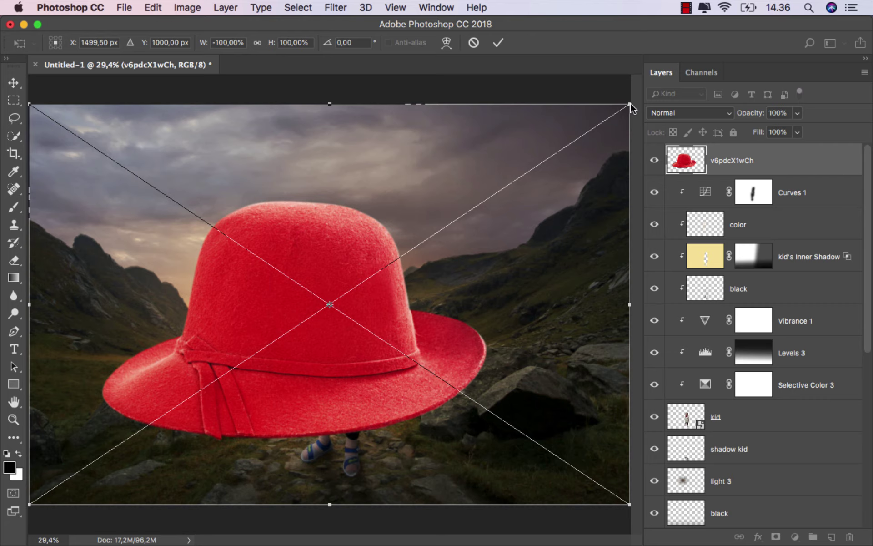
drag(625, 108, 419, 243)
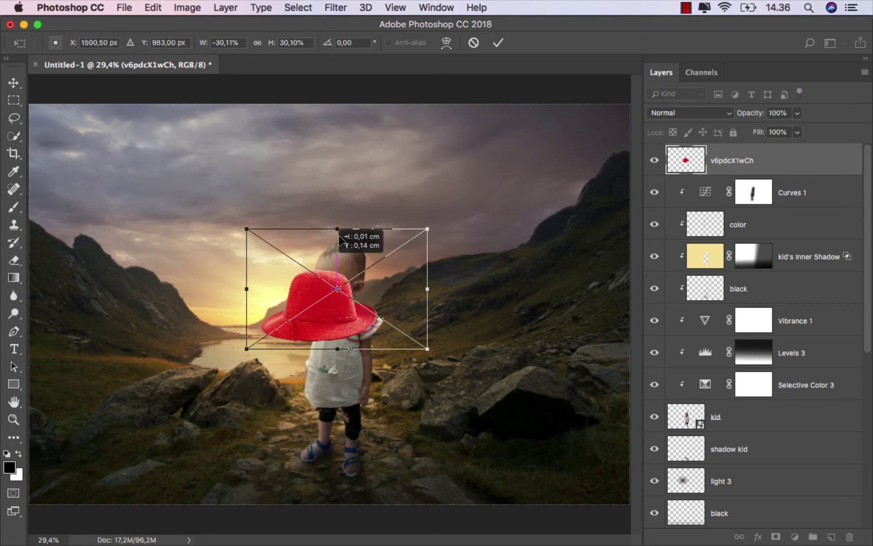
drag(325, 263, 351, 214)
scroll(350, 215, up, 3)
scroll(345, 228, up, 1)
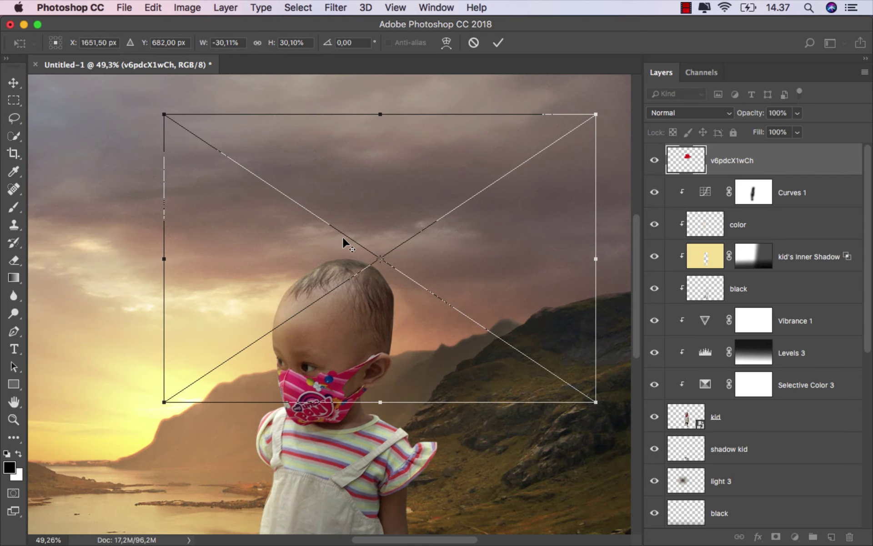
scroll(342, 236, up, 2)
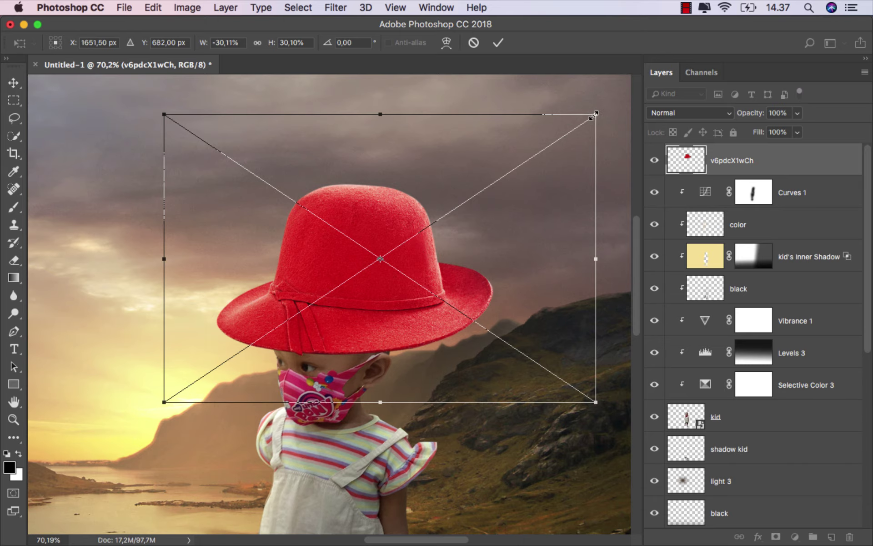
Scale the hat to about 20%, tilt it 5.7° clockwise and seat it on the head.
drag(593, 116, 463, 203)
mouse_move(299, 258)
mouse_down()
mouse_move(350, 230)
mouse_move(337, 240)
mouse_up()
scroll(328, 305, up, 2)
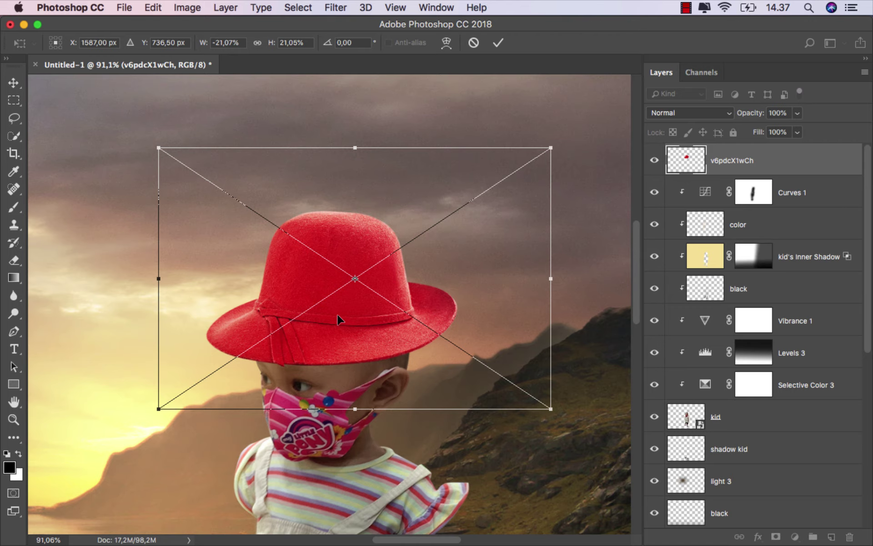
scroll(336, 315, up, 1)
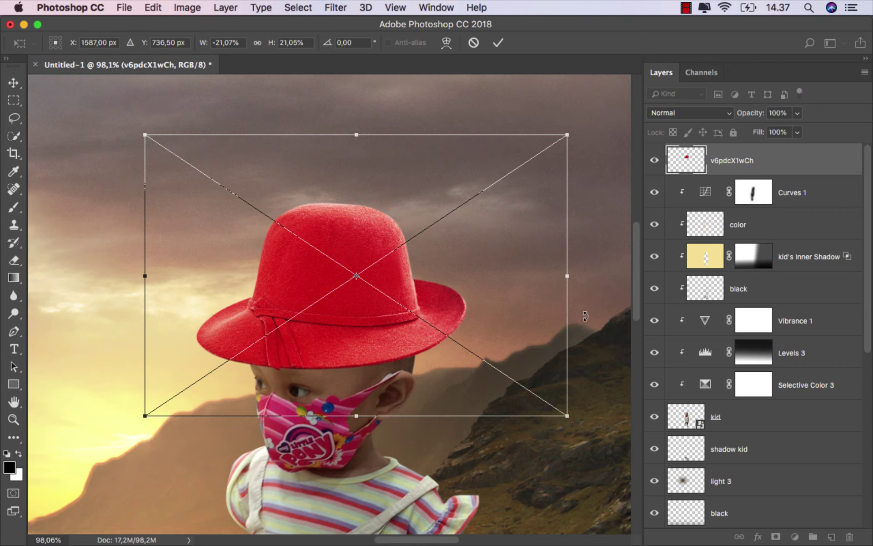
drag(585, 316, 581, 339)
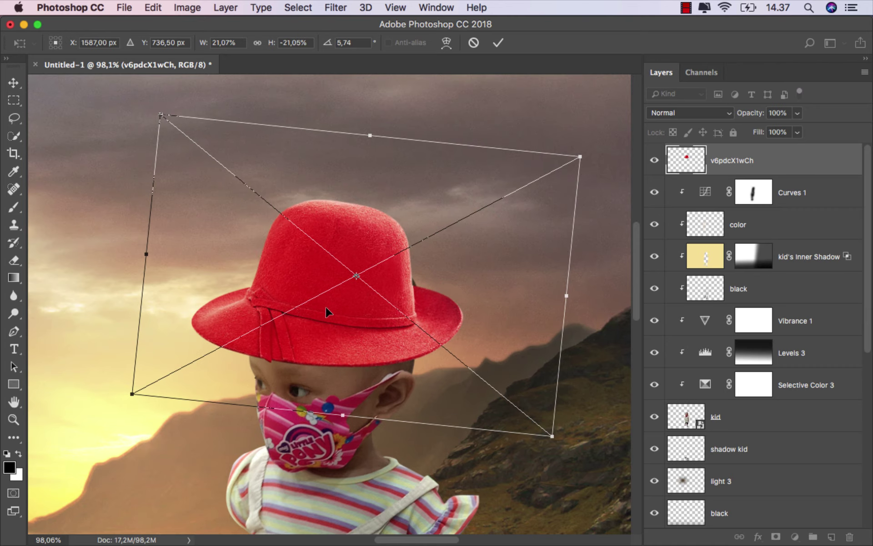
drag(325, 307, 334, 312)
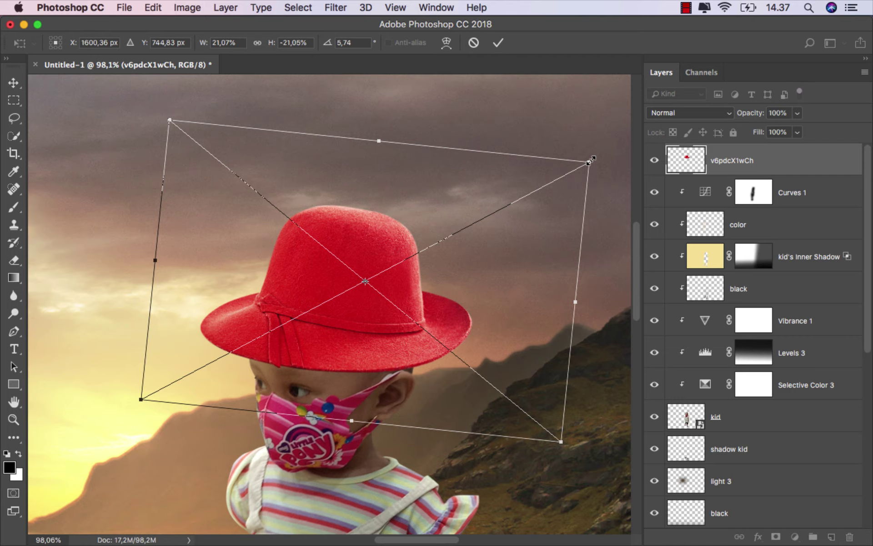
drag(593, 159, 578, 173)
drag(356, 282, 343, 286)
scroll(328, 300, up, 1)
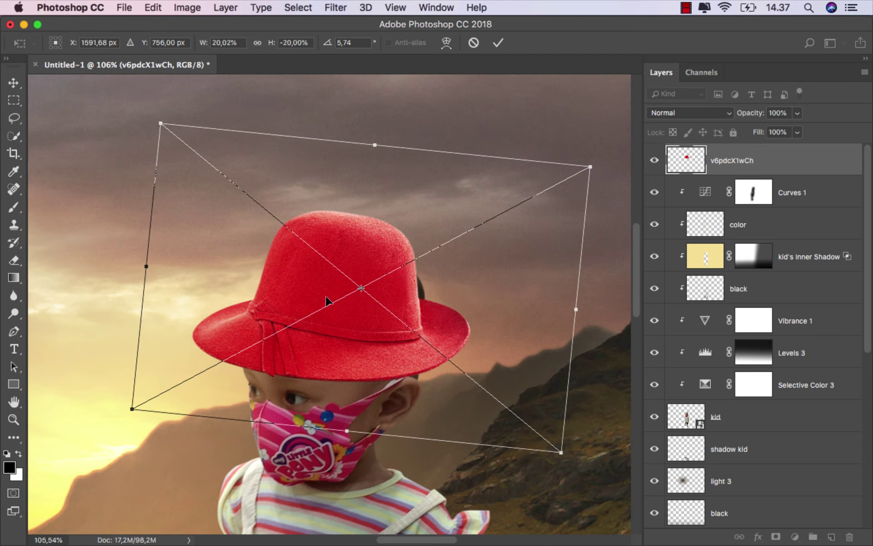
right_click(356, 271)
Warp the hat, reshaping its right side and bending the crown down into a curve.
click(405, 357)
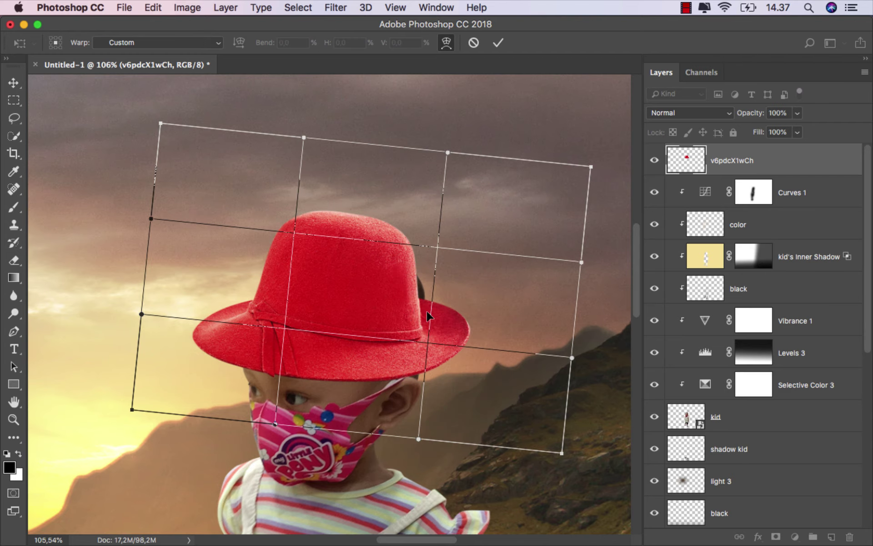
drag(432, 310, 437, 310)
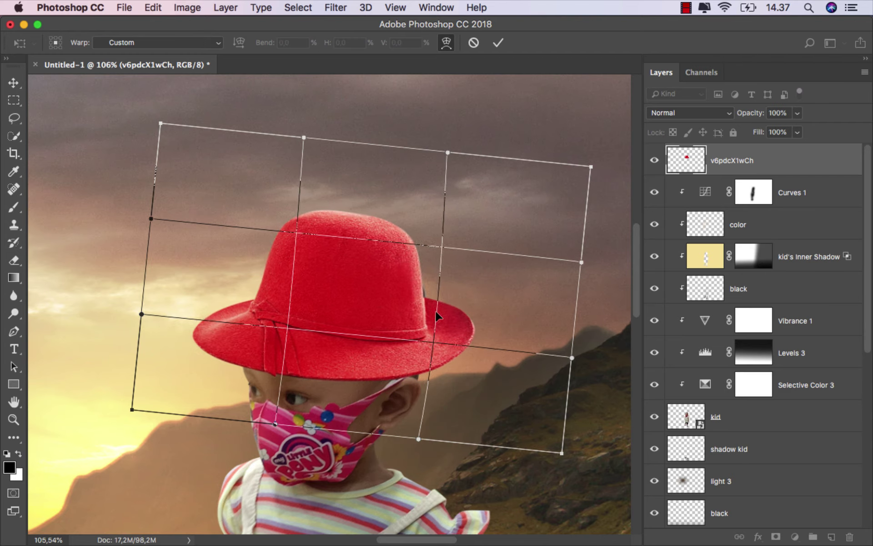
drag(561, 339, 545, 337)
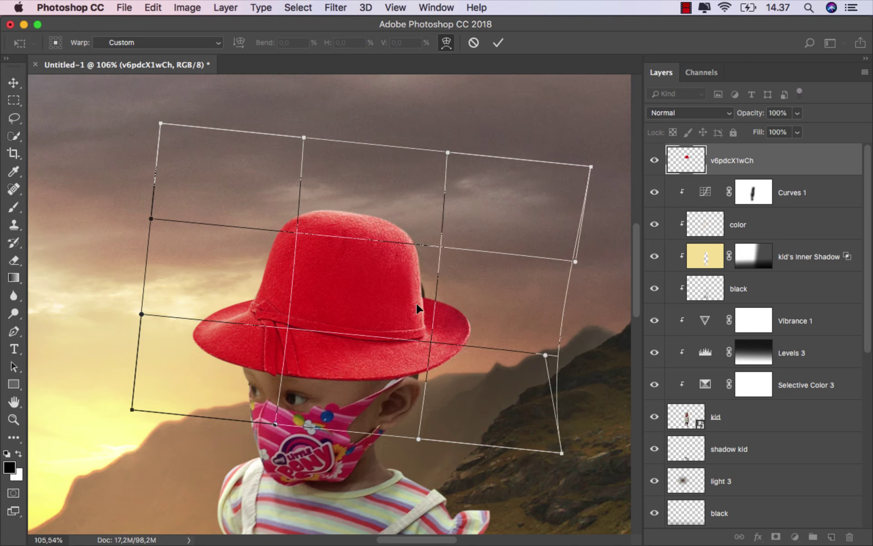
drag(417, 308, 419, 309)
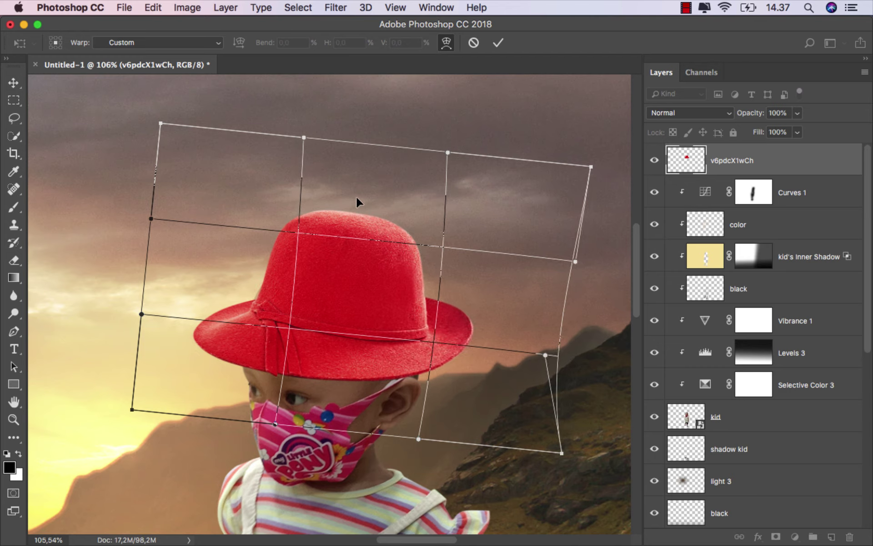
mouse_move(347, 147)
mouse_down()
mouse_move(350, 191)
mouse_move(354, 184)
mouse_up()
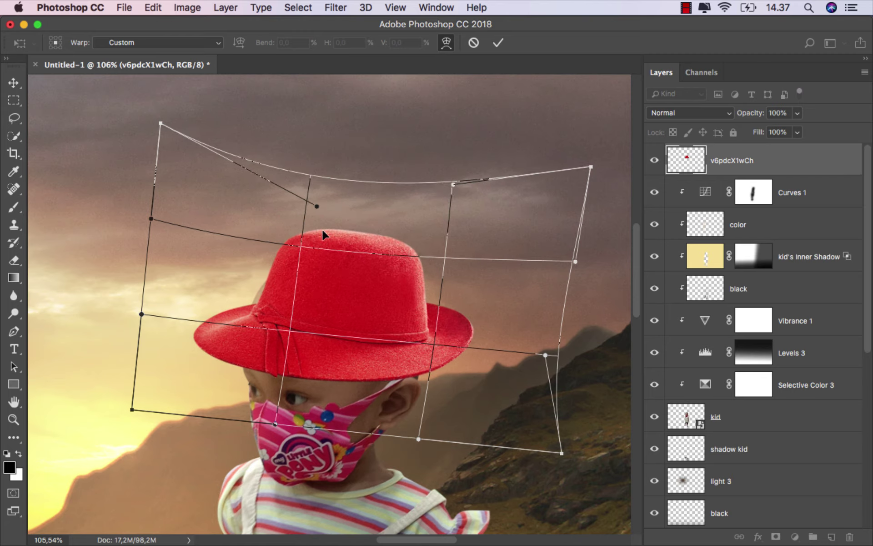
Widen the brim on both sides, lift the lower-left corner and commit the warp.
drag(257, 302, 250, 304)
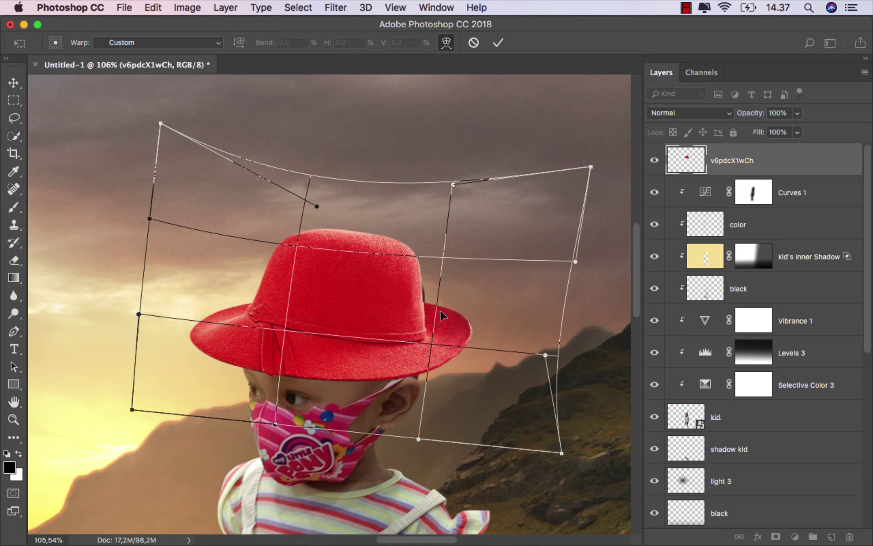
drag(531, 316, 535, 317)
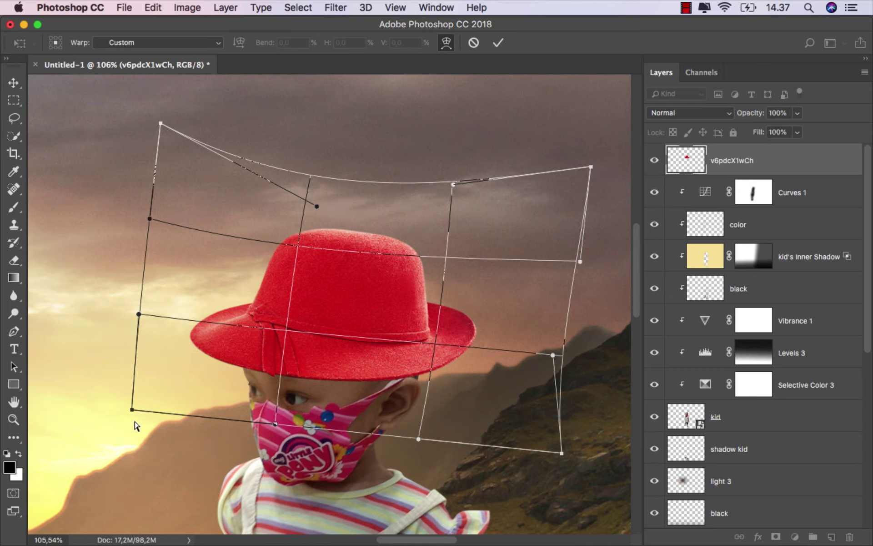
drag(132, 409, 136, 374)
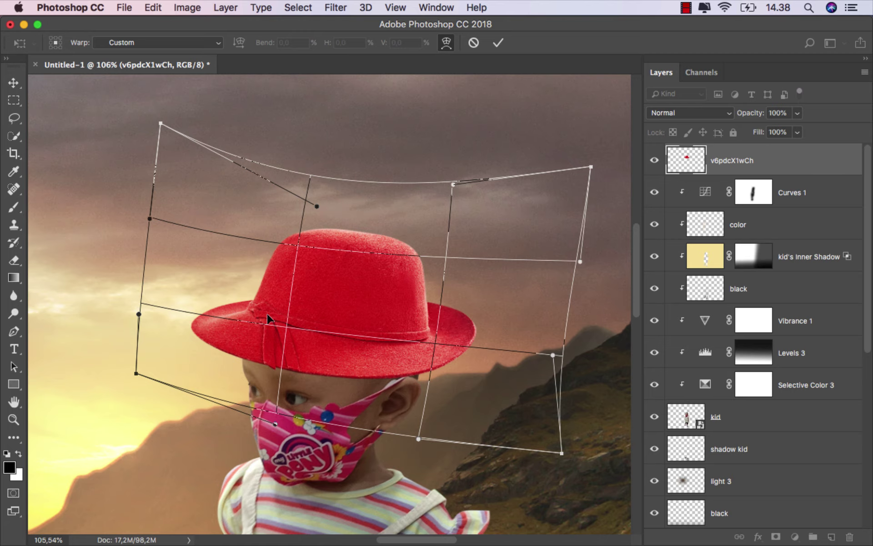
click(498, 42)
scroll(371, 327, down, 2)
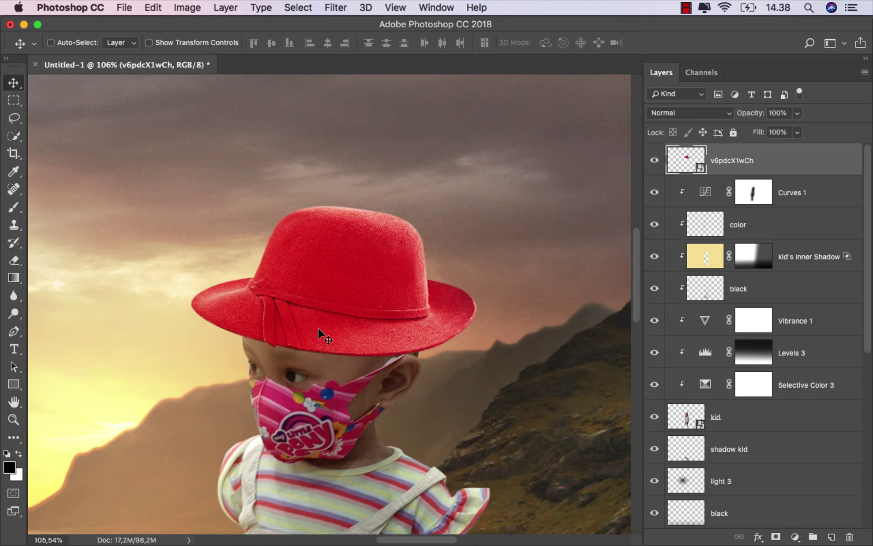
scroll(322, 332, down, 2)
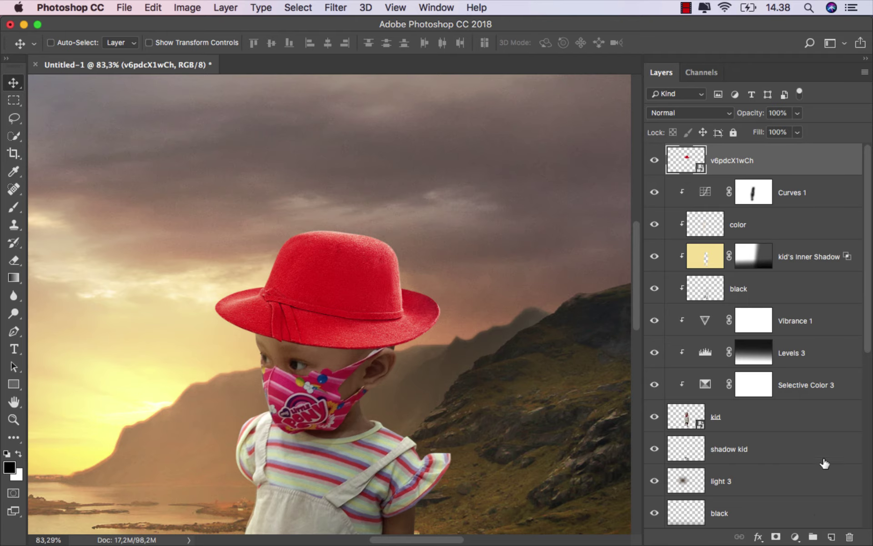
Add a Selective Color adjustment above the hat and compare it on and off.
click(797, 532)
click(800, 510)
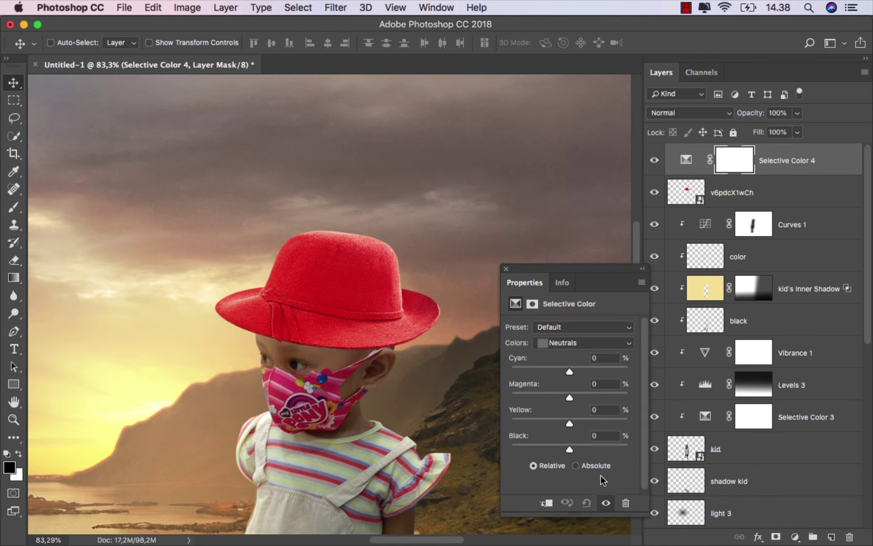
click(568, 345)
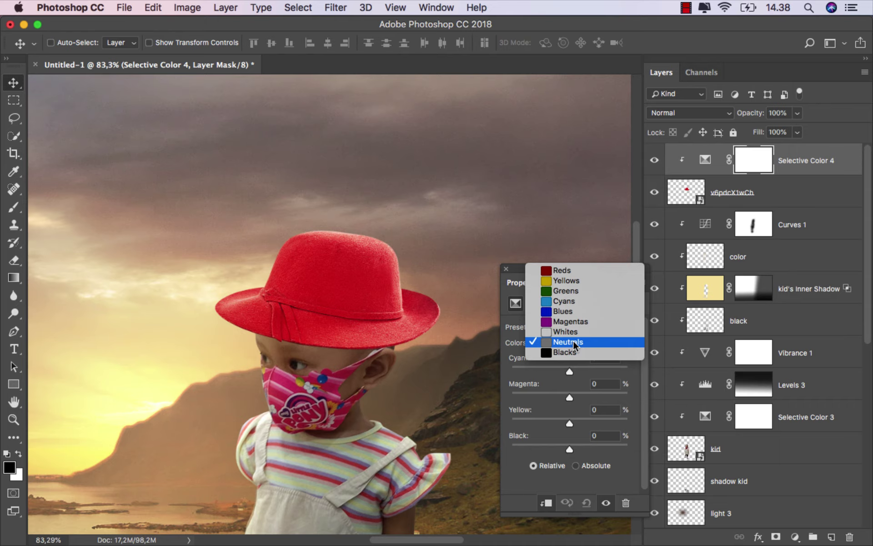
click(573, 340)
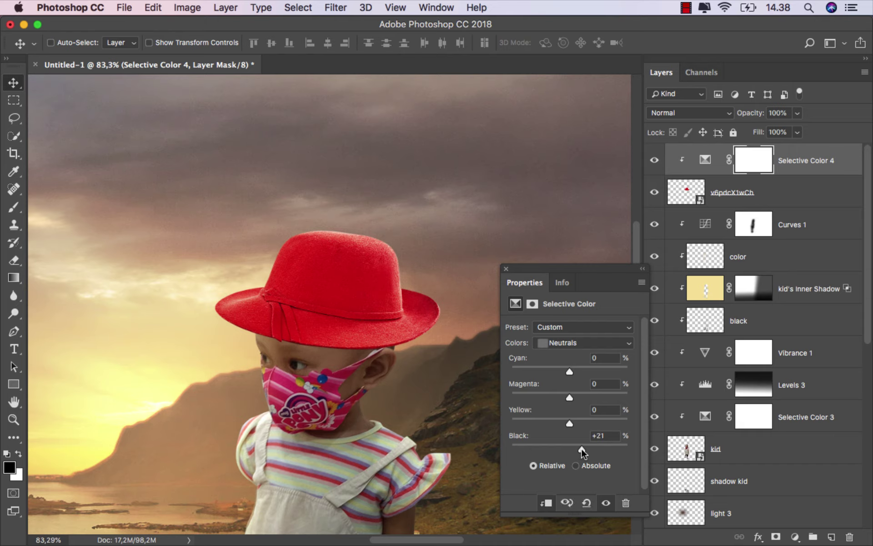
click(656, 159)
click(656, 159)
Set the Selective Color Reds range to Cyan +100 and check the hat without it.
click(566, 344)
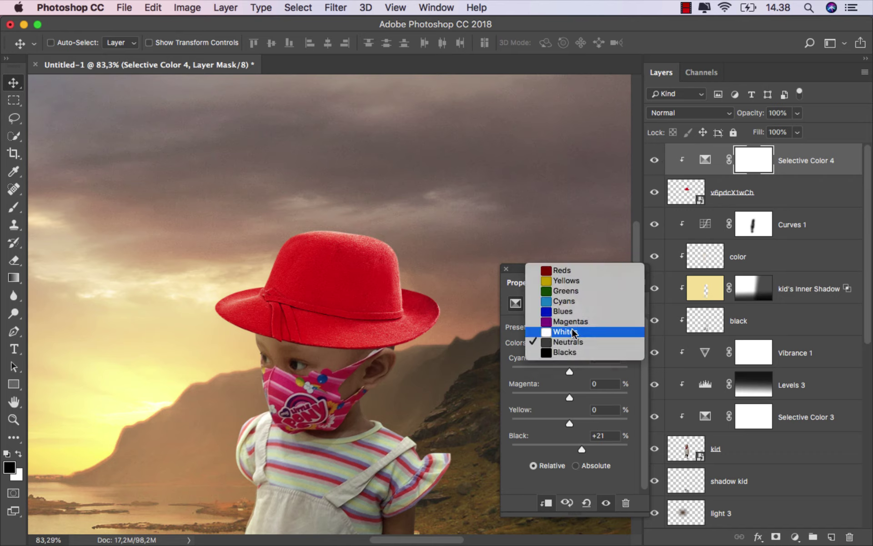
click(596, 272)
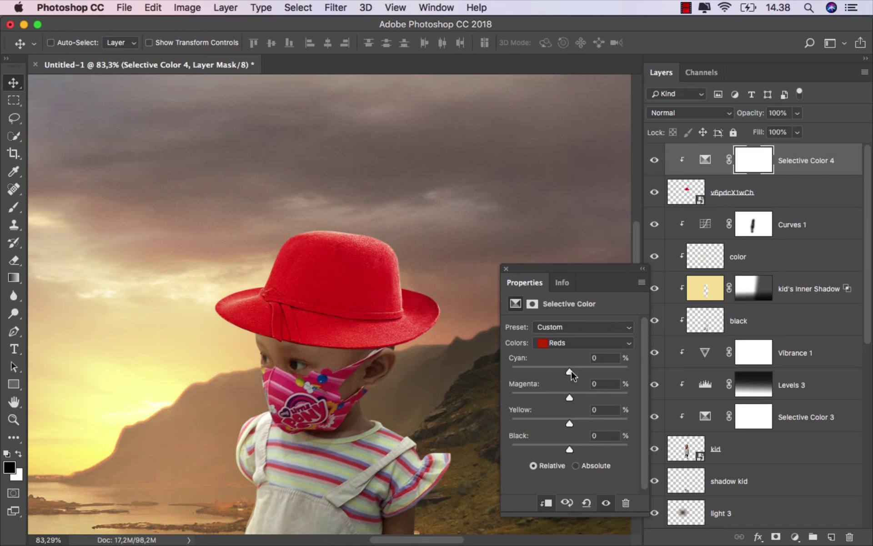
drag(569, 371, 646, 370)
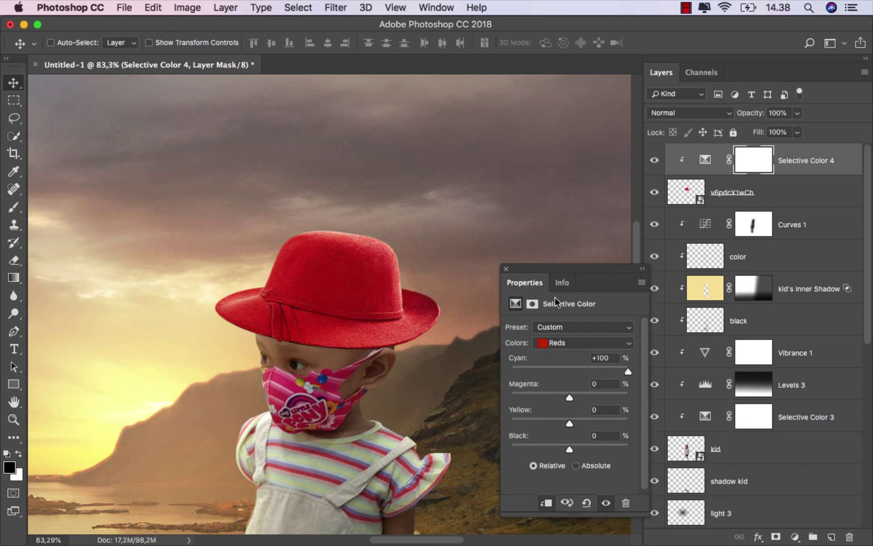
click(506, 269)
click(654, 159)
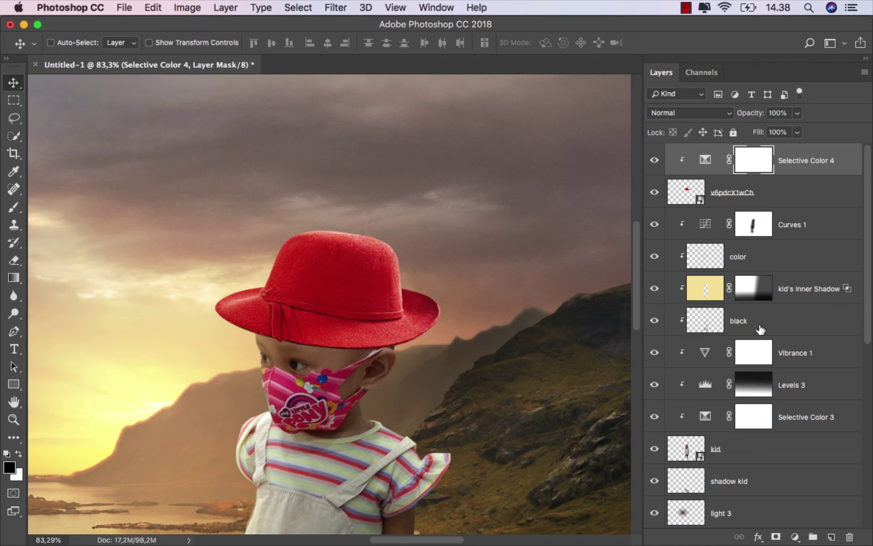
Delete an extra Selective Color layer and keep Selective Color 4 targeted.
click(795, 537)
click(800, 509)
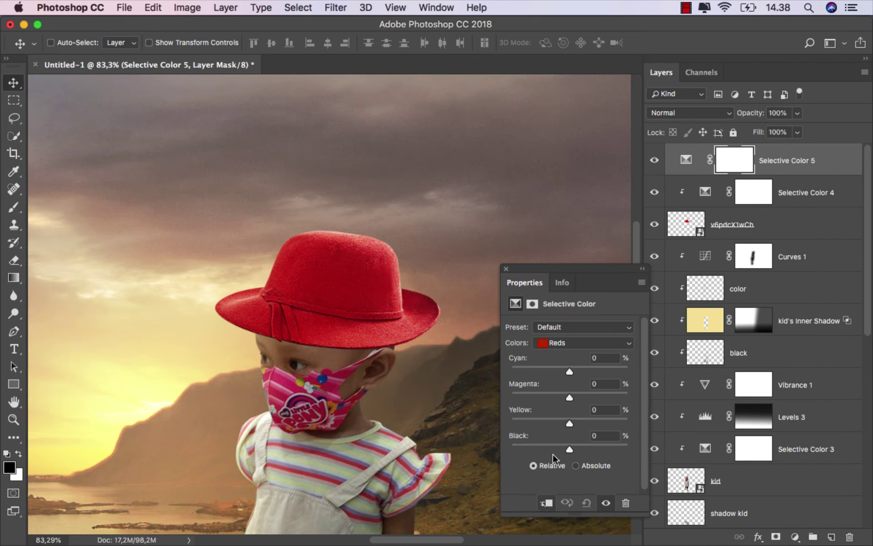
click(506, 269)
key(BackSpace)
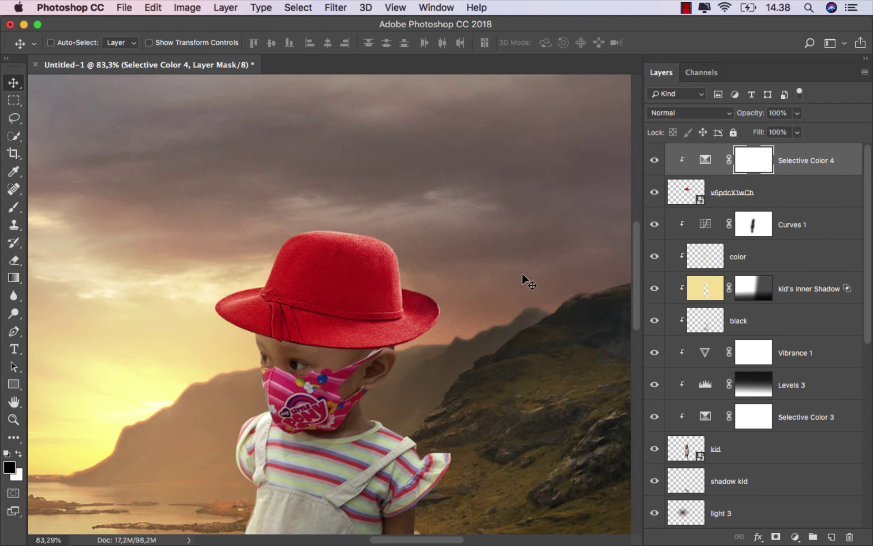
key(ctrl+2)
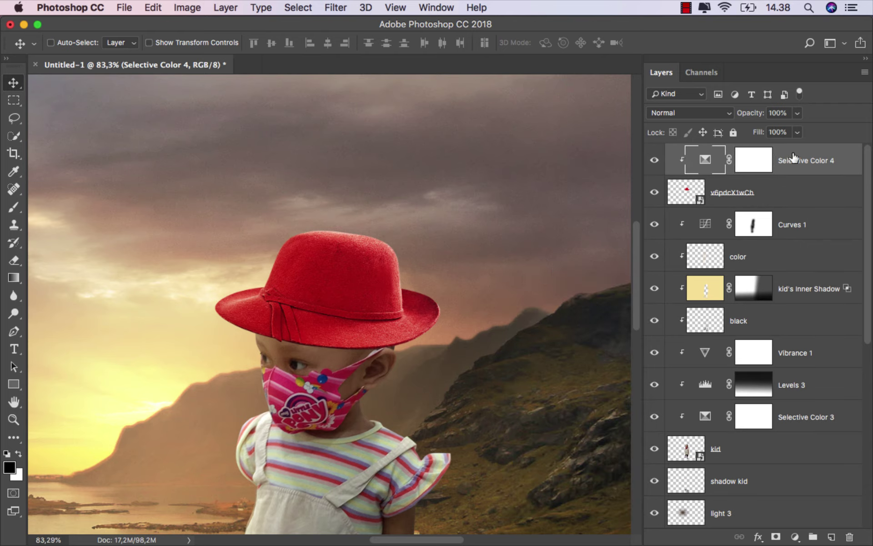
click(795, 536)
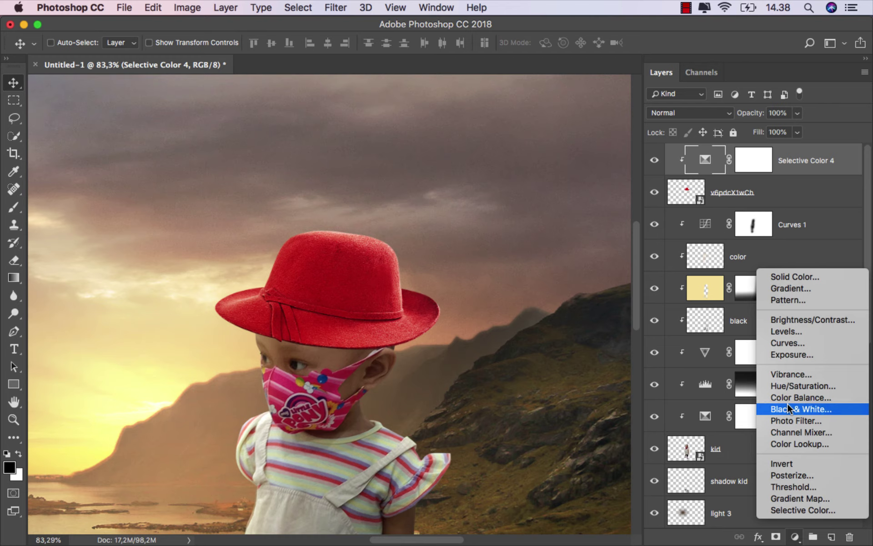
Add a Levels adjustment clipped to the hat with Output white lowered to 174.
click(809, 332)
click(546, 502)
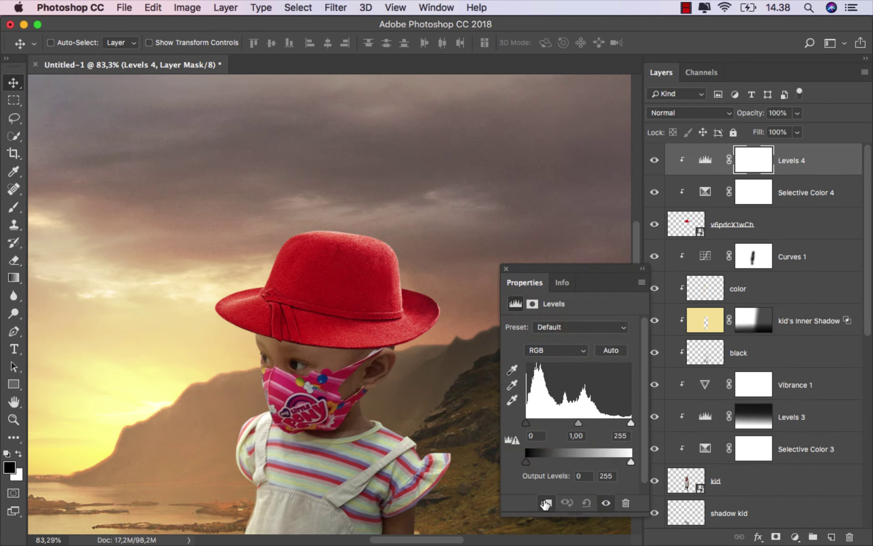
drag(630, 462, 599, 457)
click(507, 269)
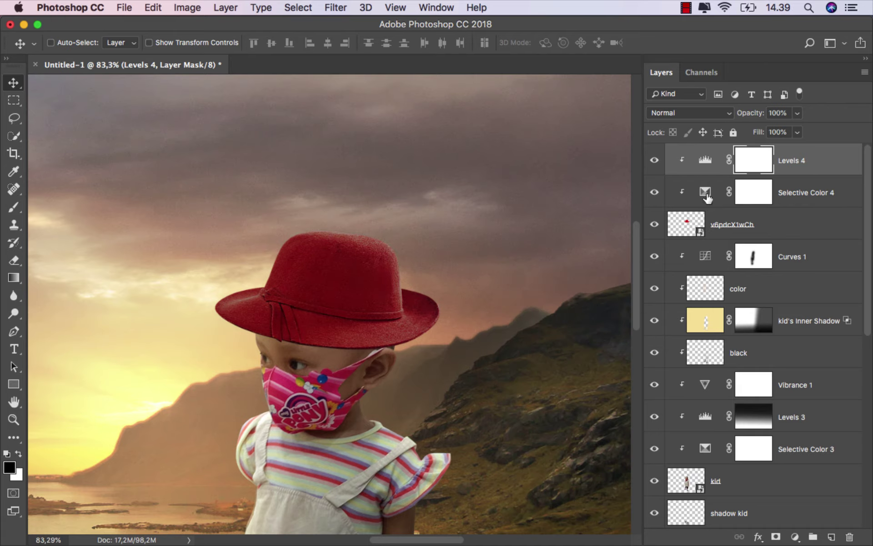
Paint on the Levels mask with a large soft brush to hide darkening on the hat's left side.
click(25, 210)
mouse_move(238, 241)
mouse_down()
mouse_move(253, 270)
mouse_move(249, 302)
mouse_move(273, 301)
mouse_up()
scroll(279, 296, down, 1)
scroll(279, 296, down, 2)
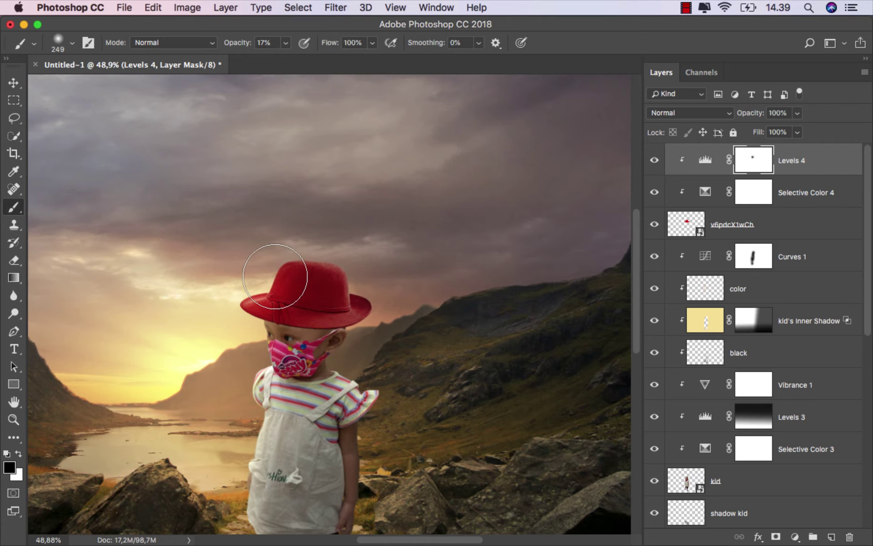
scroll(263, 291, up, 1)
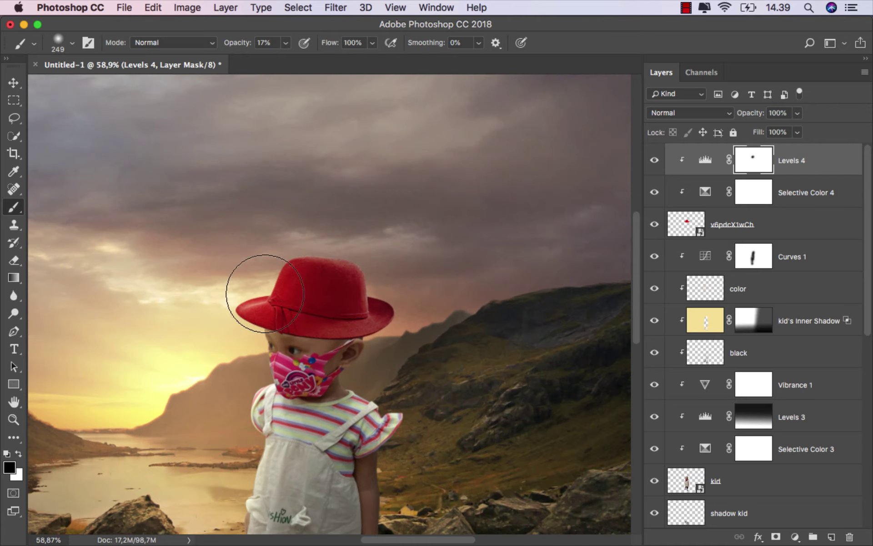
scroll(287, 280, up, 1)
drag(296, 250, 281, 292)
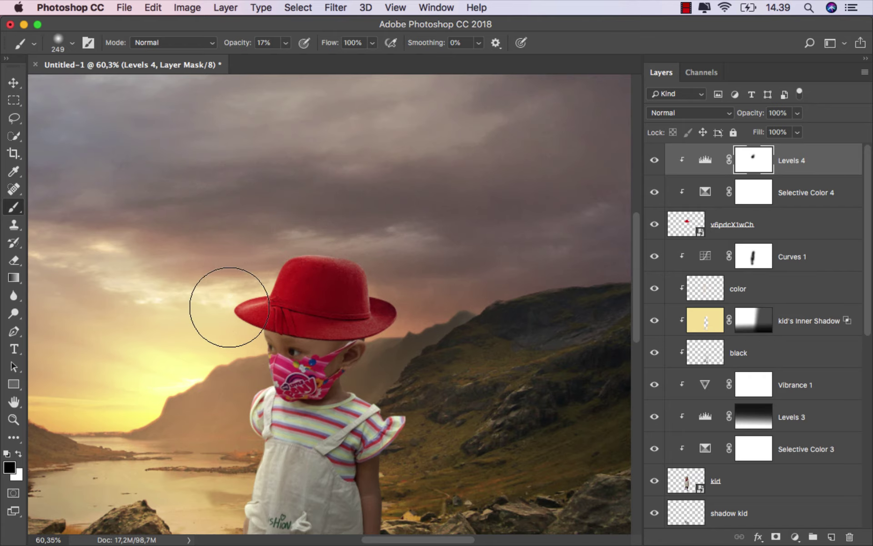
scroll(230, 306, up, 1)
key(v)
scroll(253, 285, up, 1)
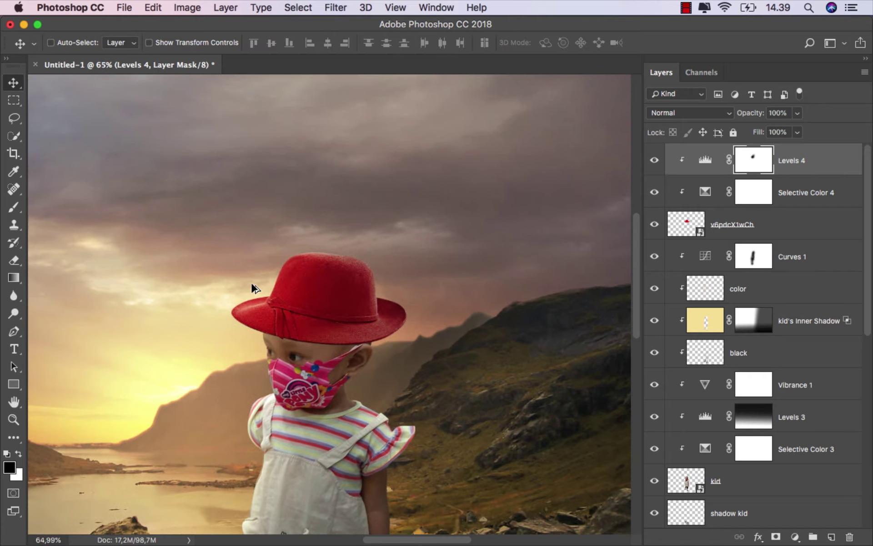
click(795, 537)
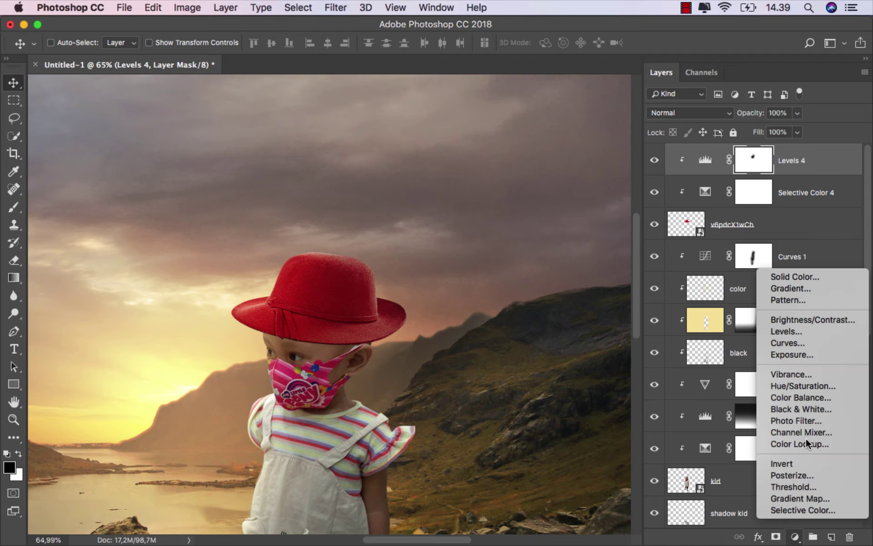
Add a clipped Vibrance layer with Saturation -16 and toggle it to compare.
click(809, 375)
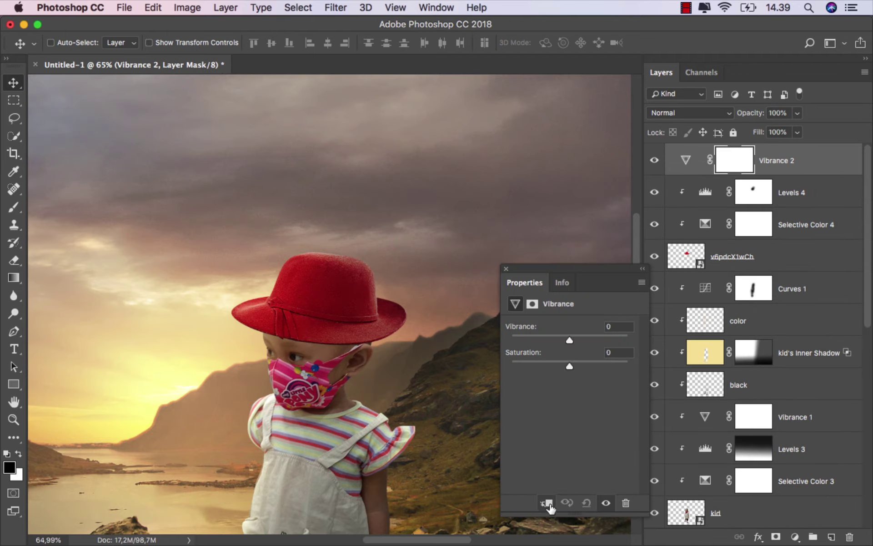
click(547, 503)
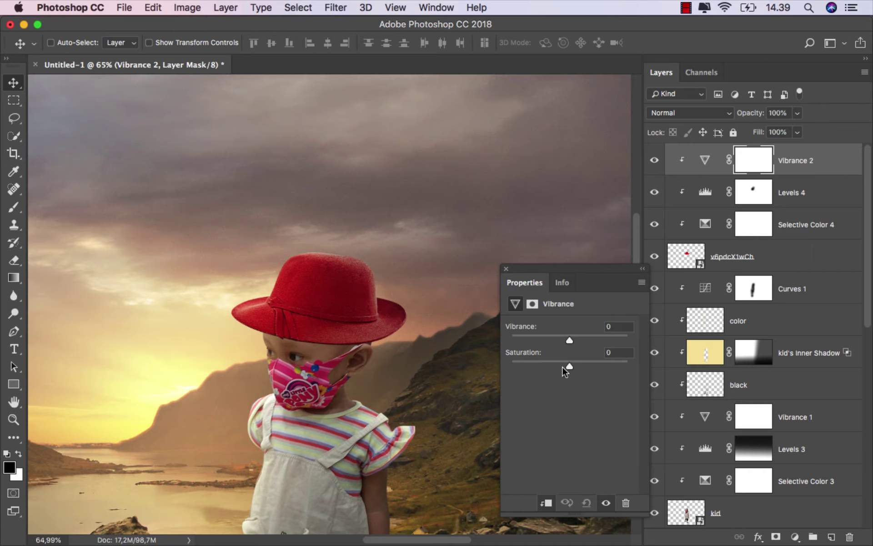
drag(562, 366, 560, 364)
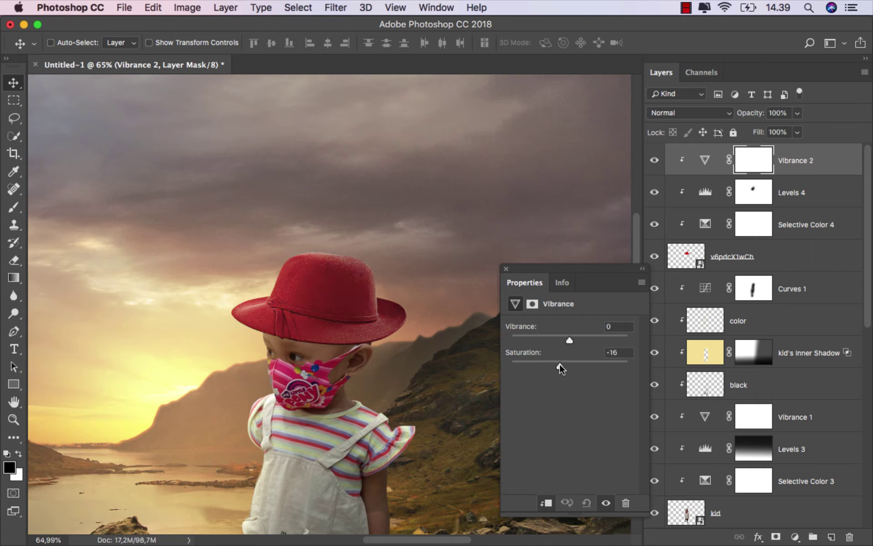
click(505, 268)
click(653, 164)
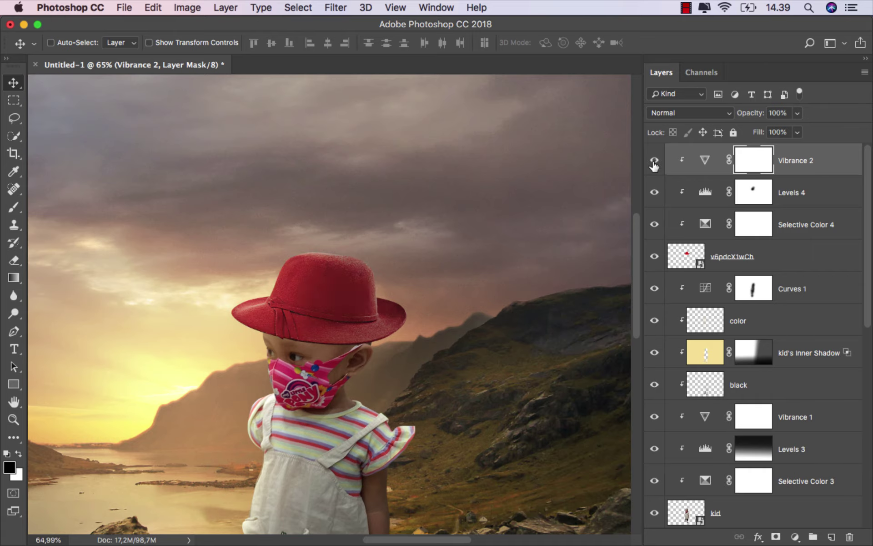
click(713, 164)
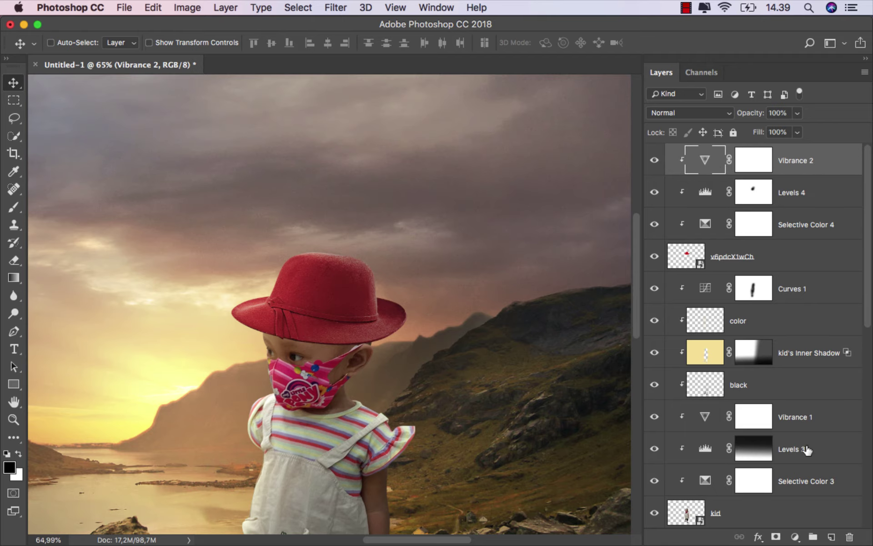
Add a new layer clipped above Vibrance 2 and name it 'color'.
click(828, 538)
right_click(757, 163)
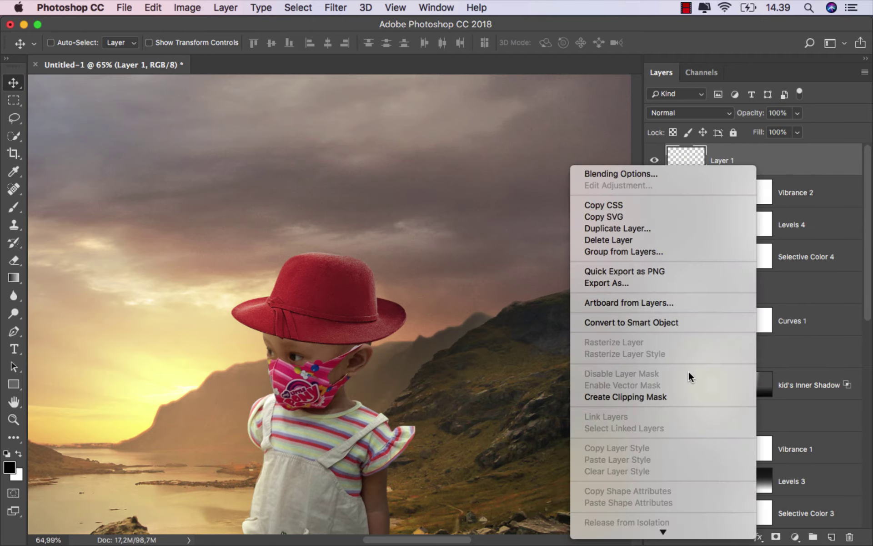
click(685, 394)
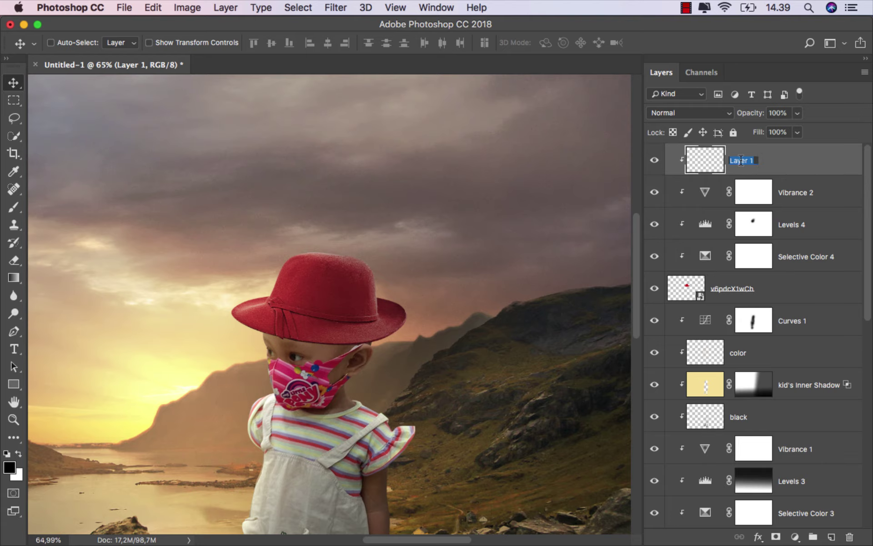
click(741, 160)
text(color)
key(Return)
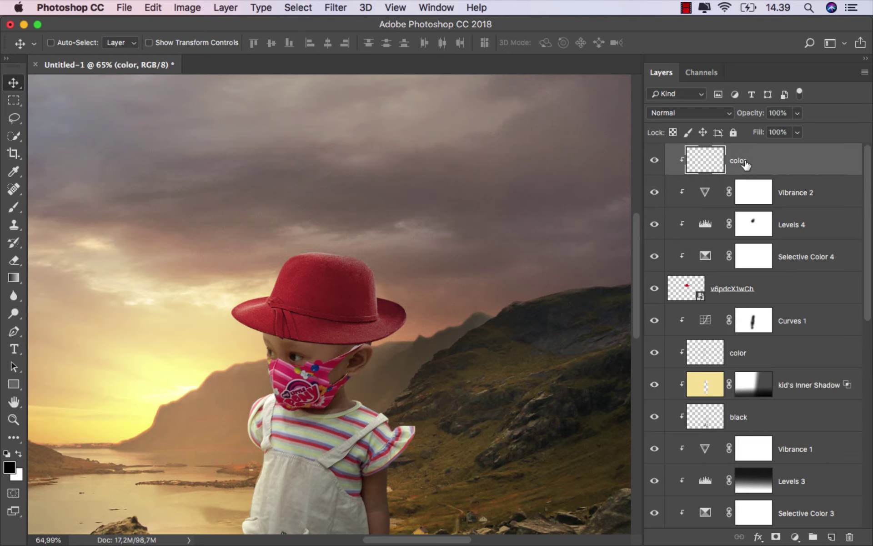
Set a smaller Brush at 10% opacity and sample the hat's red as the colour.
click(13, 207)
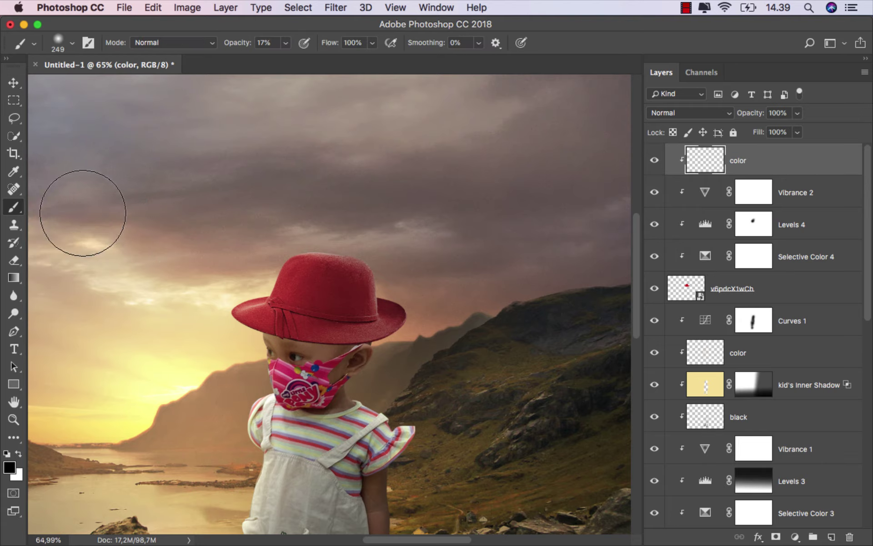
alt+scroll(321, 375, up, 1)
alt+scroll(321, 375, up, 2)
mouse_move(321, 296)
mouse_down()
mouse_move(314, 314)
mouse_move(261, 321)
mouse_up()
alt+scroll(319, 312, up, 1)
key(1)
alt+scroll(319, 312, up, 2)
alt+scroll(127, 273, up, 1)
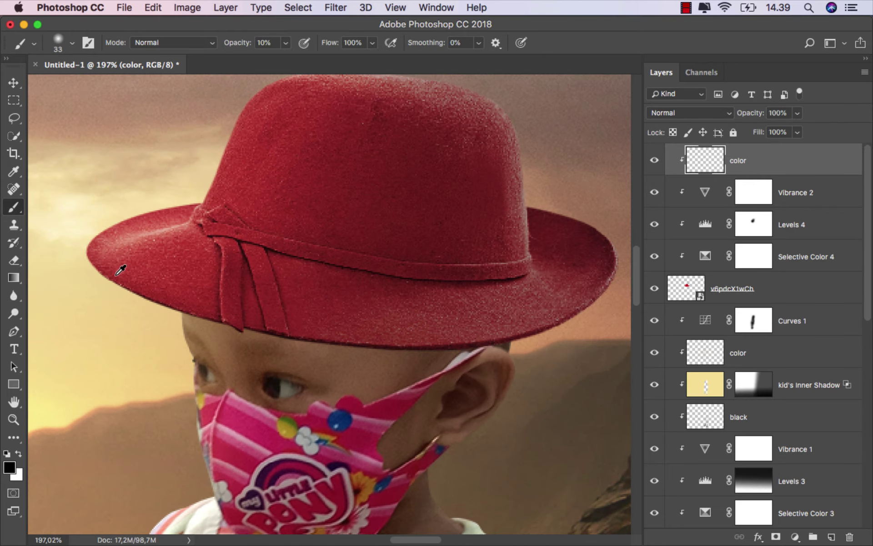
alt+click(135, 289)
Resize the brush for the hat brim and resample the red from the brim.
drag(439, 354, 435, 355)
alt+scroll(196, 314, up, 1)
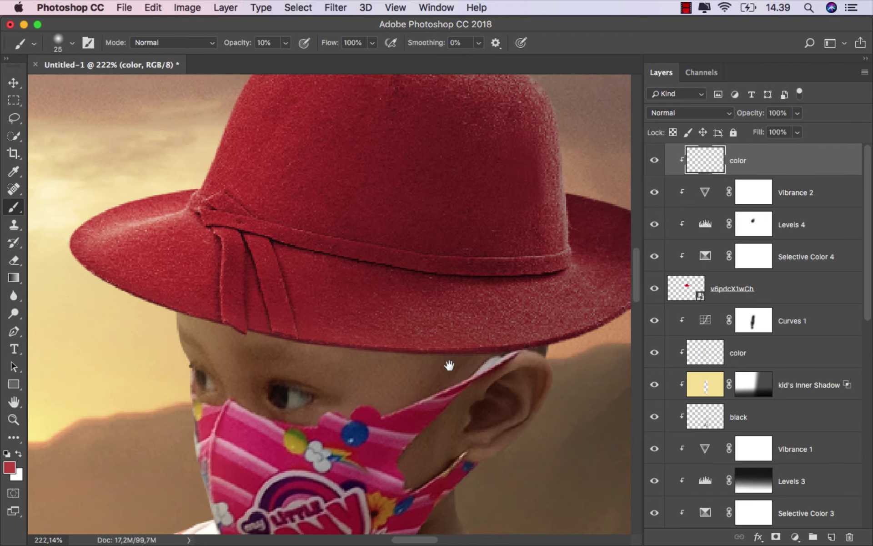
scroll(364, 367, right, 5)
drag(499, 328, 496, 318)
scroll(494, 319, up, 1)
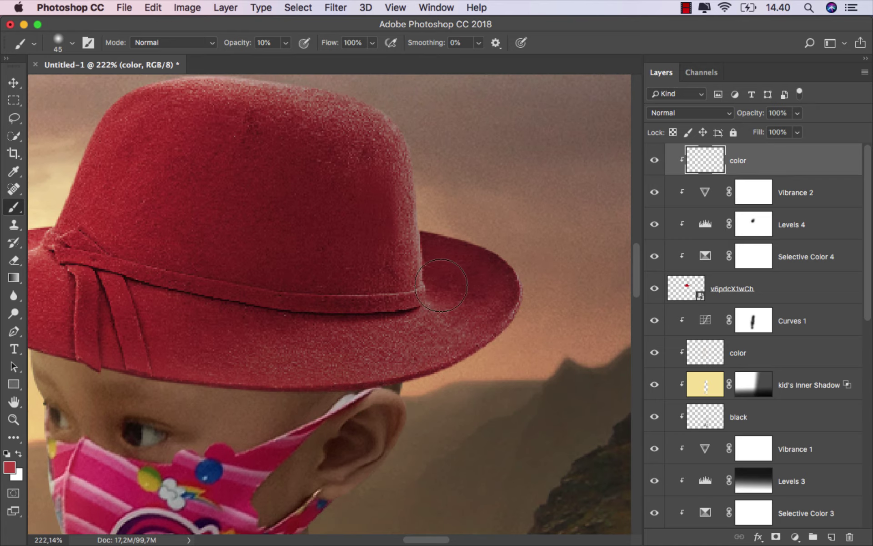
scroll(401, 321, down, 2)
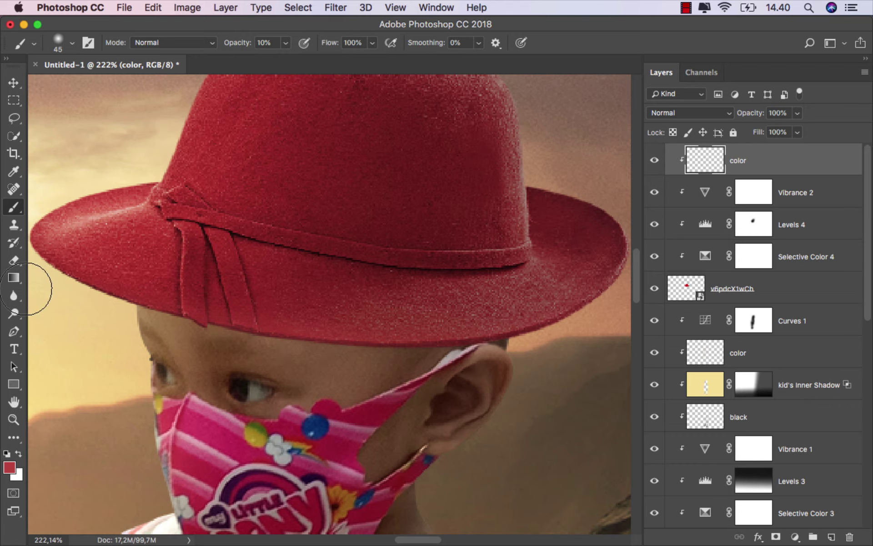
scroll(282, 296, down, 2)
scroll(308, 279, down, 2)
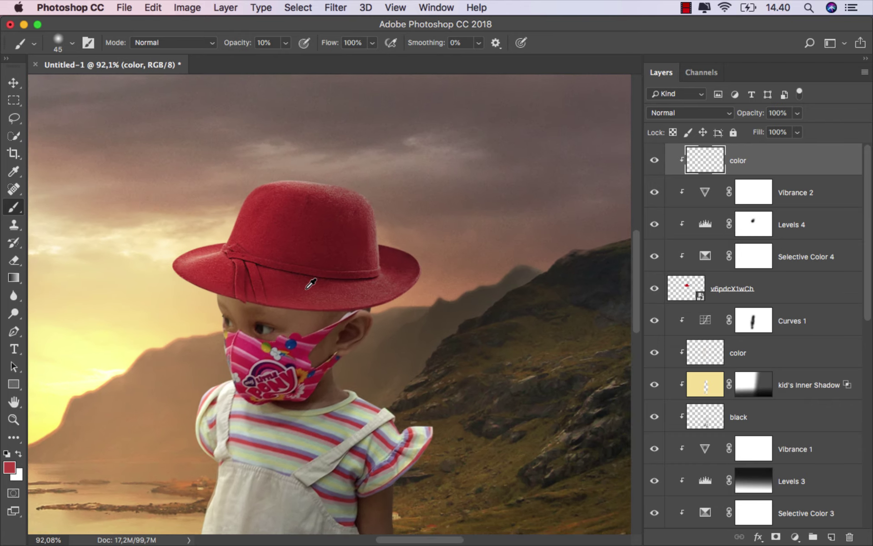
scroll(310, 284, up, 1)
scroll(268, 294, up, 1)
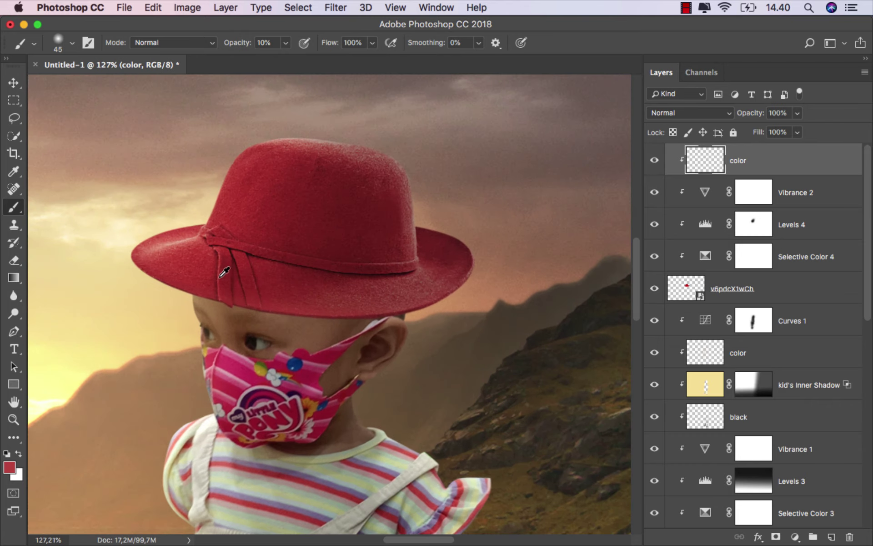
alt+click(212, 276)
scroll(411, 323, down, 2)
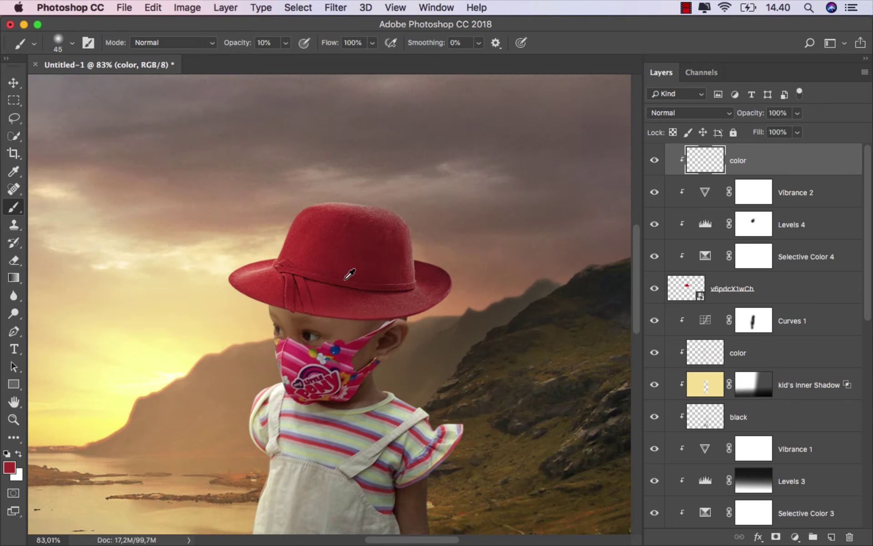
scroll(345, 272, down, 2)
scroll(340, 278, down, 2)
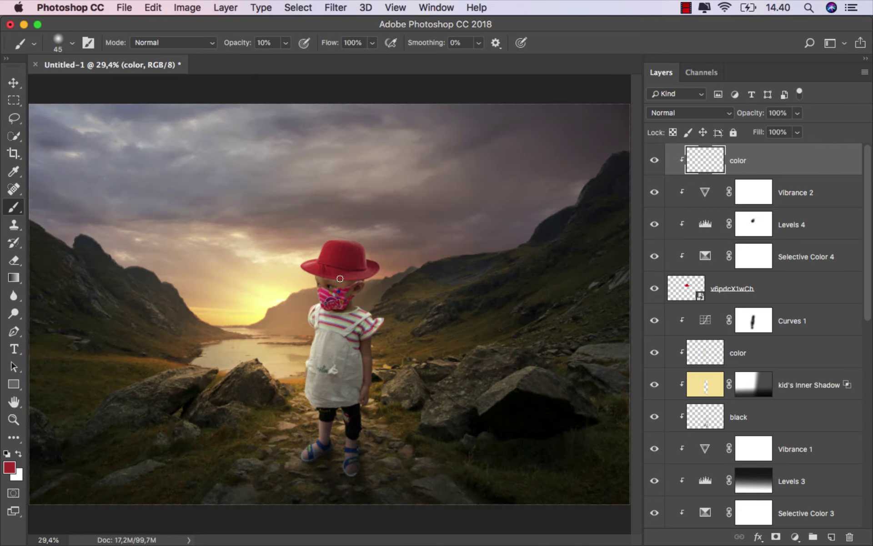
Add a Curves adjustment with its midtone point pulled slightly down to darken.
key(v)
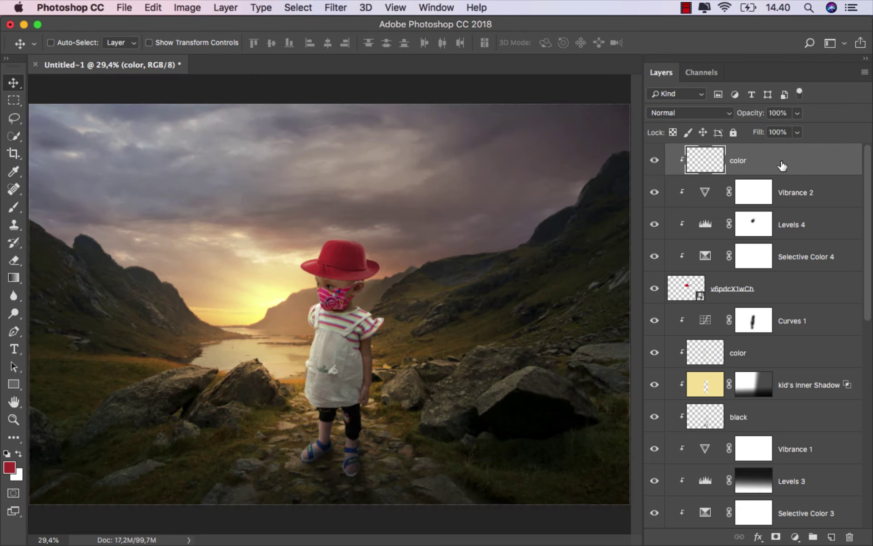
click(795, 536)
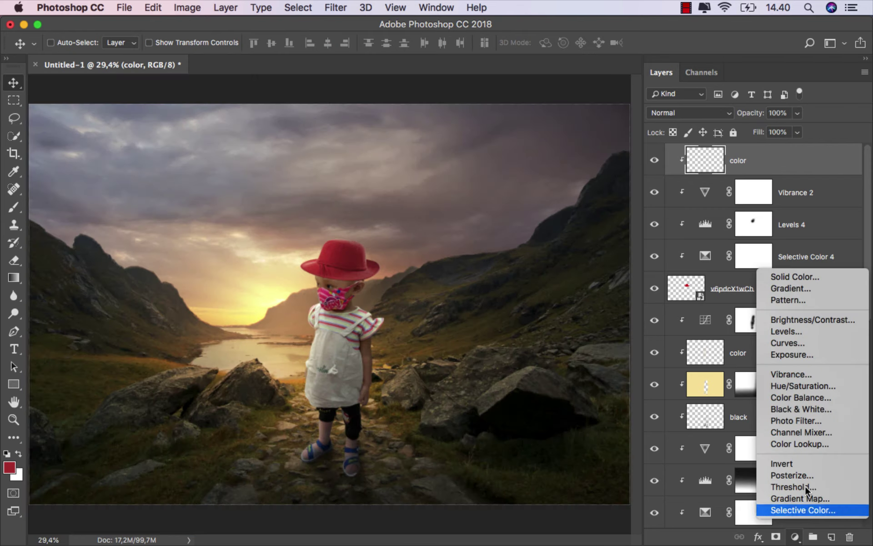
click(825, 342)
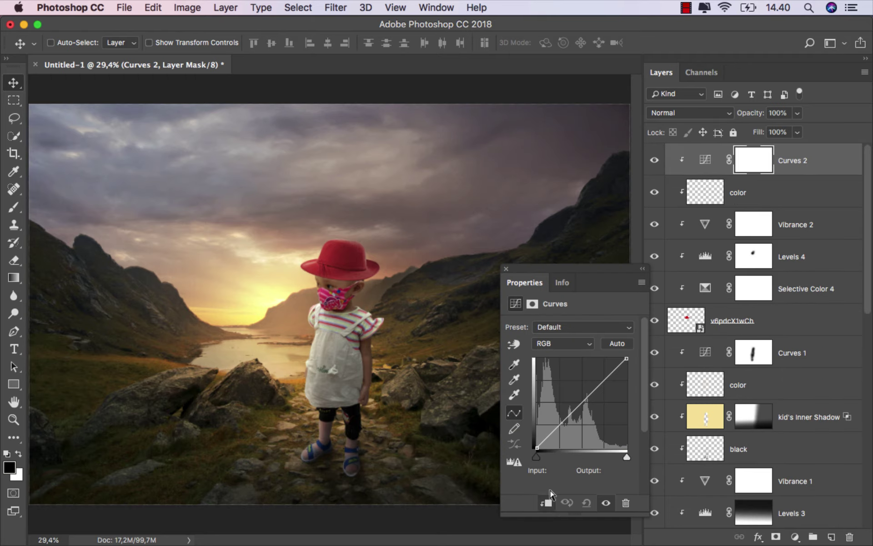
click(587, 399)
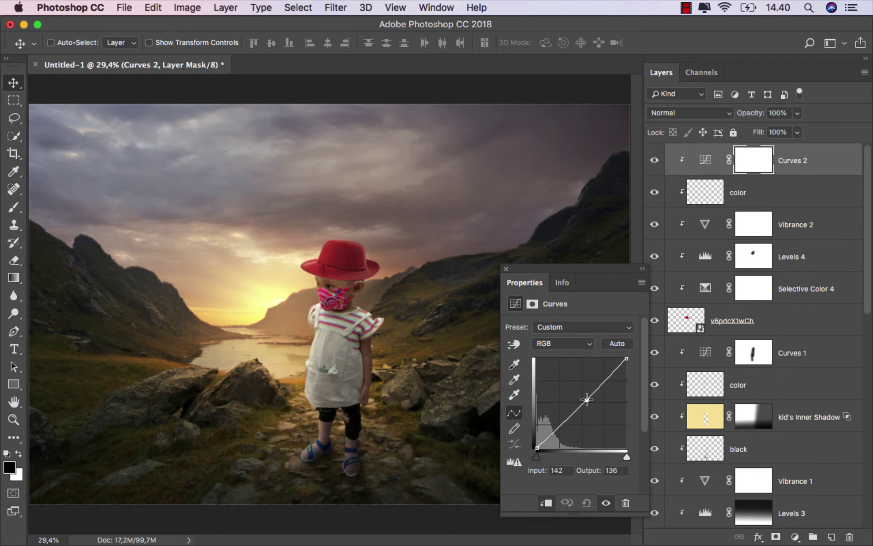
drag(586, 399, 589, 402)
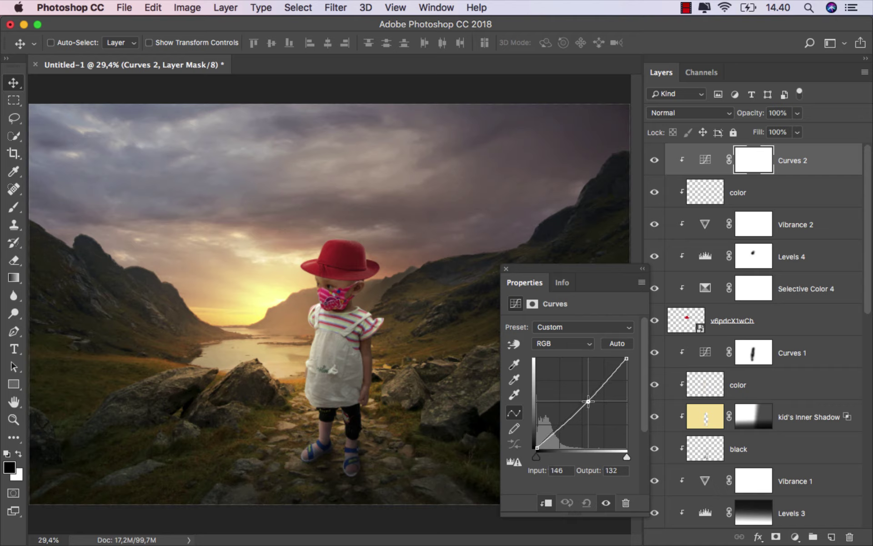
click(588, 401)
click(505, 268)
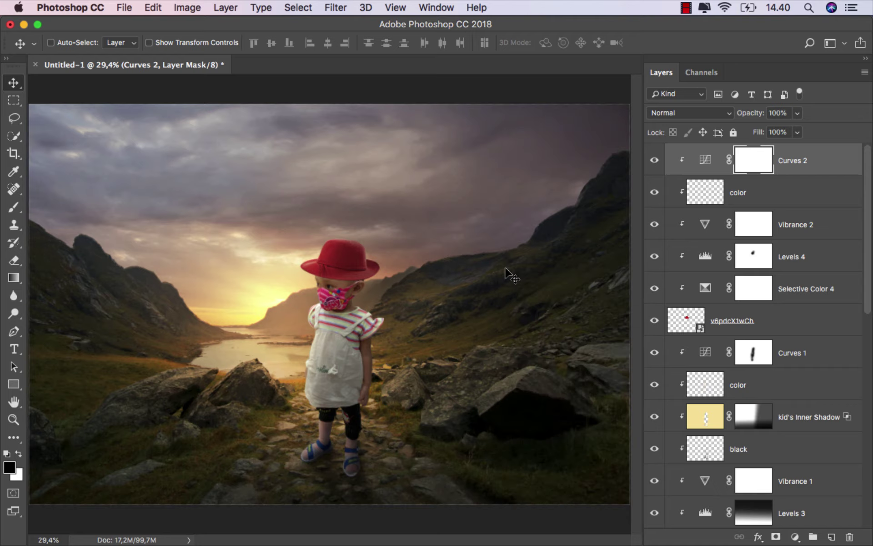
Paint the Curves 2 mask over the hat with a soft 285 px, 10%-opacity brush.
scroll(379, 280, up, 3)
scroll(379, 280, up, 3)
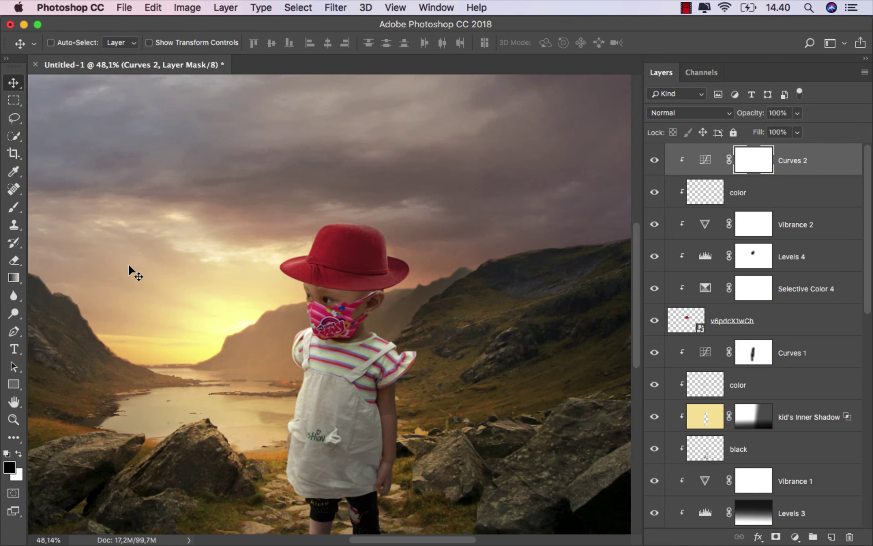
click(14, 209)
scroll(296, 250, up, 1)
right_click(334, 264)
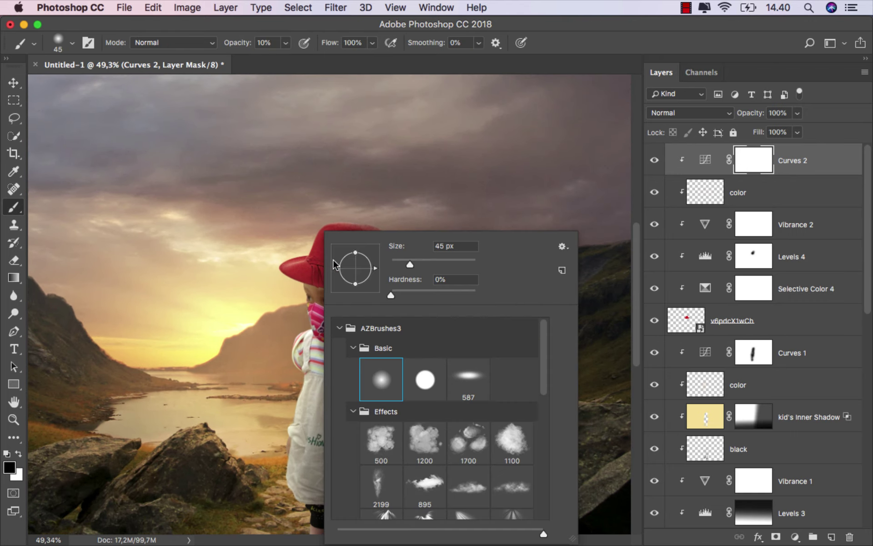
click(437, 266)
click(296, 234)
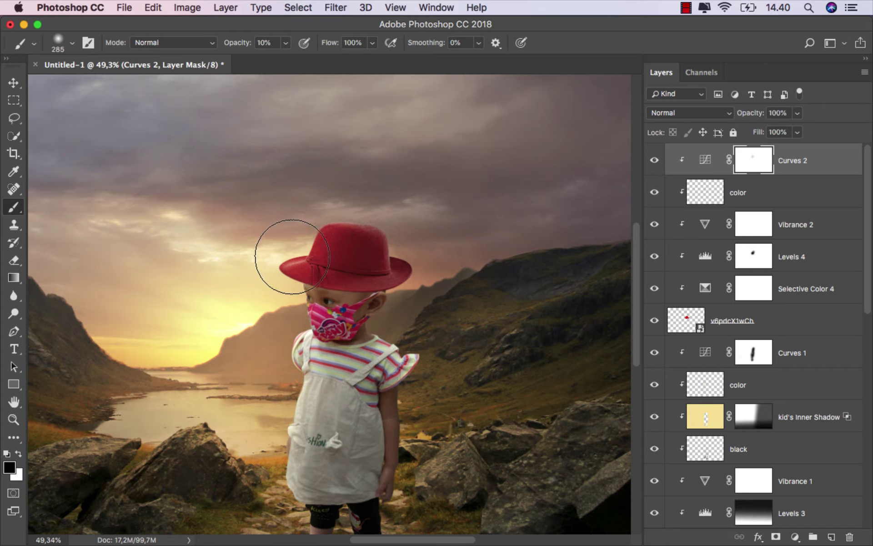
mouse_move(326, 237)
mouse_down()
mouse_move(329, 224)
mouse_move(288, 257)
mouse_up()
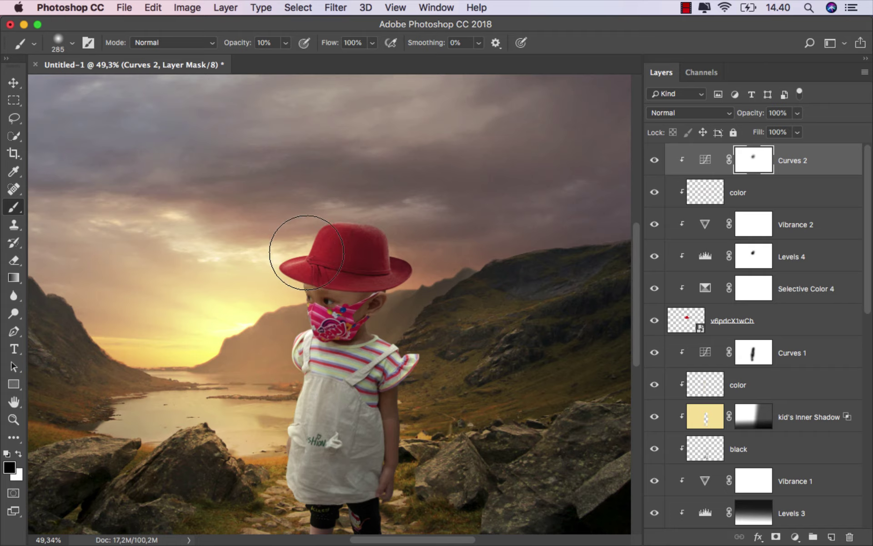
click(654, 160)
scroll(414, 313, down, 2)
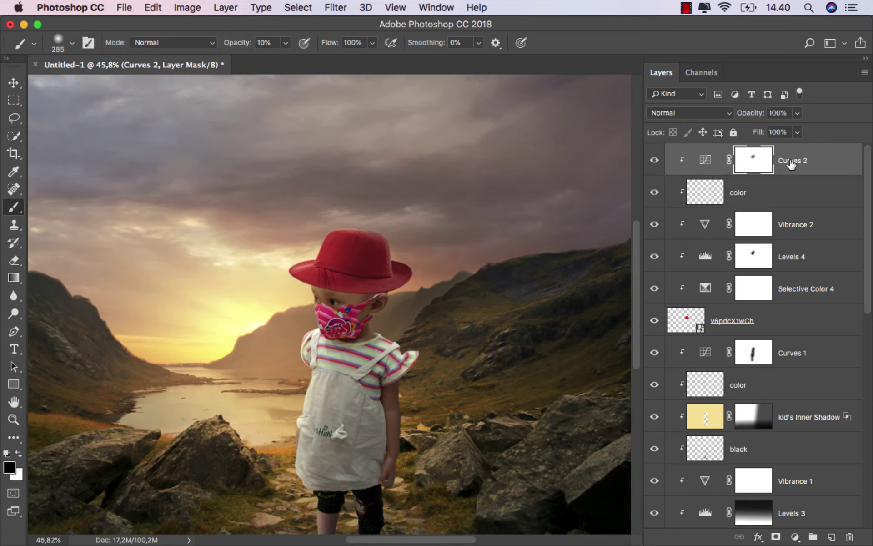
click(791, 164)
Add a new layer above Curves 1, clip it, and name it 'sahdow'.
key(v)
click(821, 349)
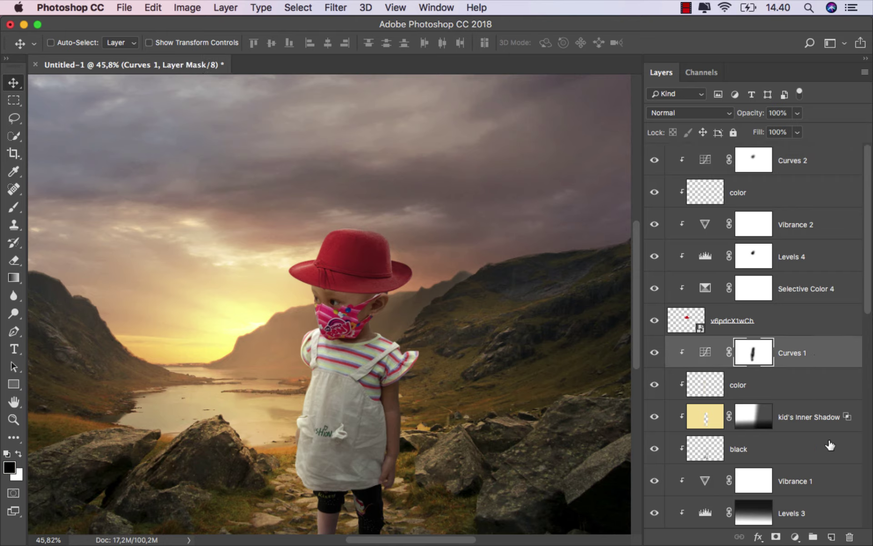
click(830, 537)
right_click(742, 354)
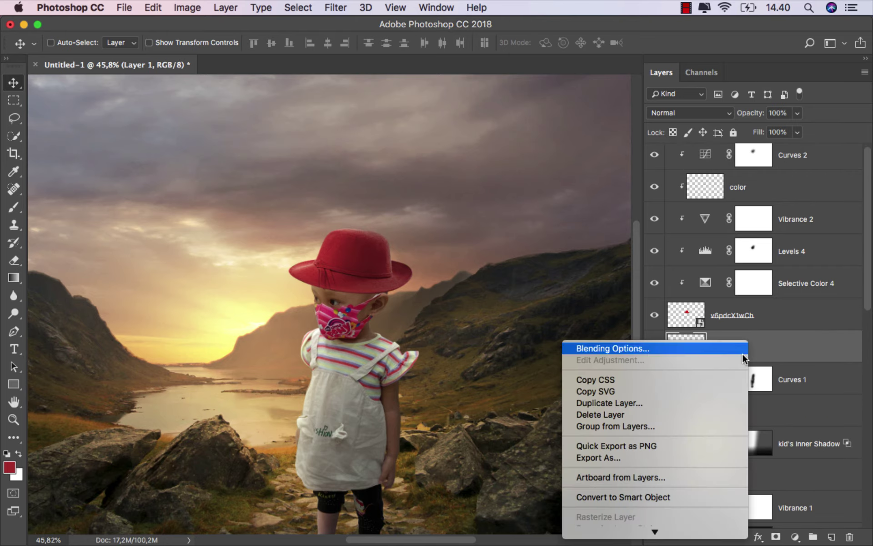
scroll(650, 487, down, 1)
scroll(637, 504, down, 2)
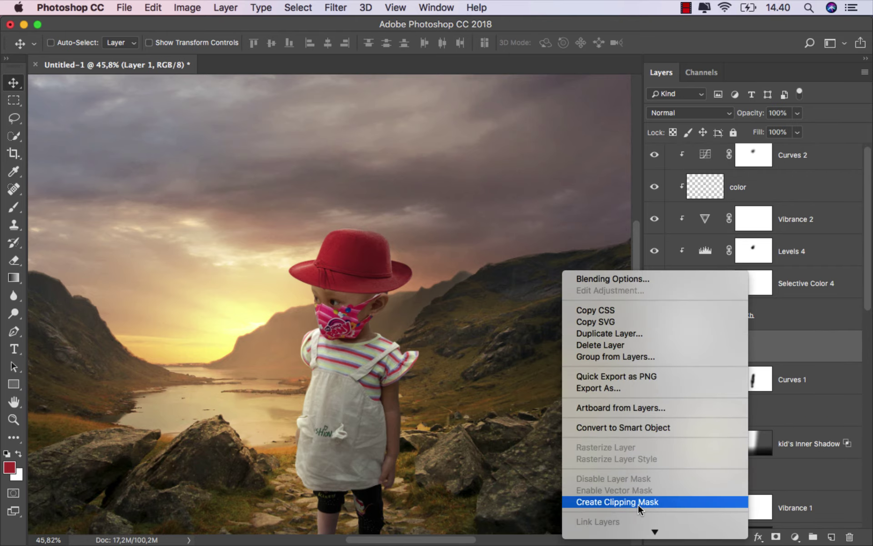
click(669, 502)
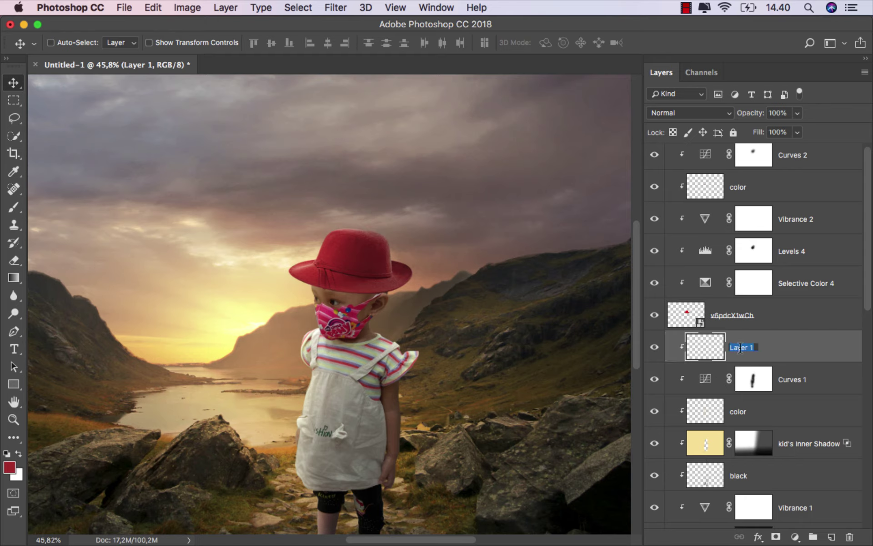
text(sahdow)
key(Return)
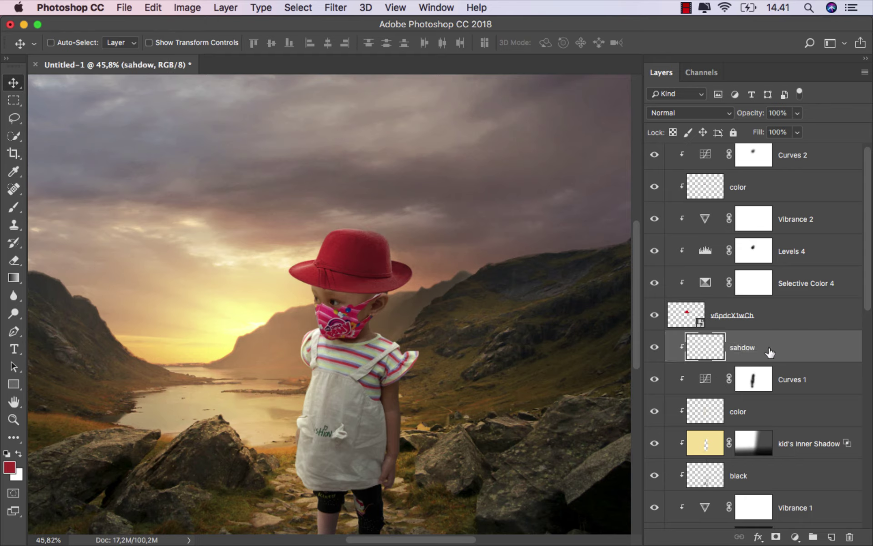
Pick a smaller regular black brush and set the sahdow layer to Soft Light.
click(14, 209)
click(58, 203)
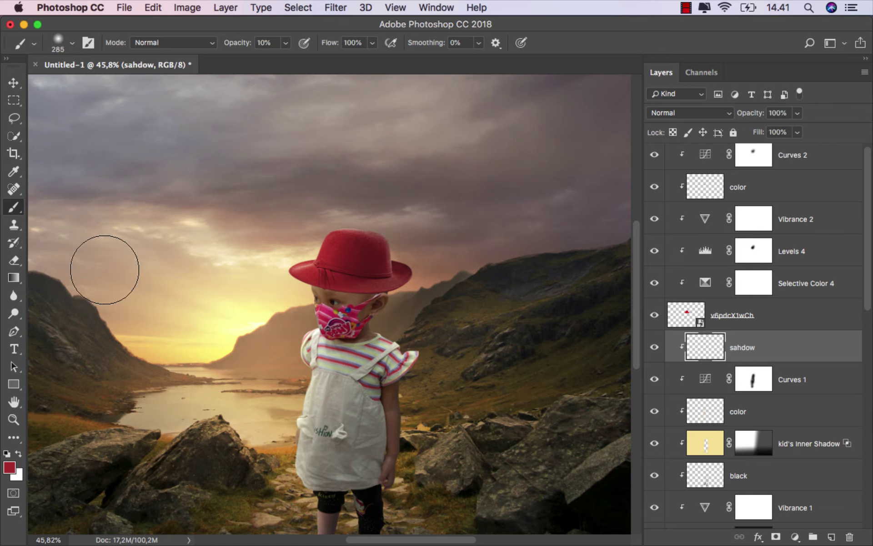
click(6, 453)
drag(309, 313, 292, 312)
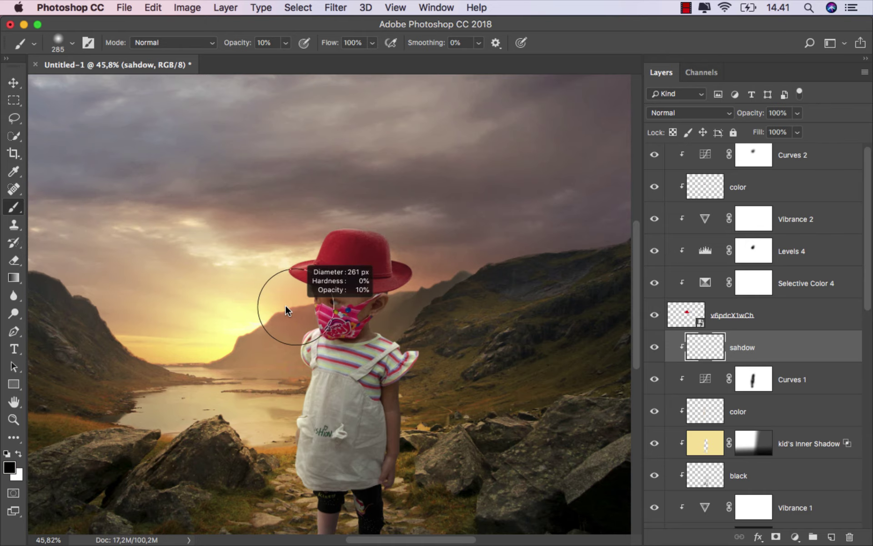
scroll(366, 307, up, 2)
scroll(366, 307, up, 1)
click(689, 112)
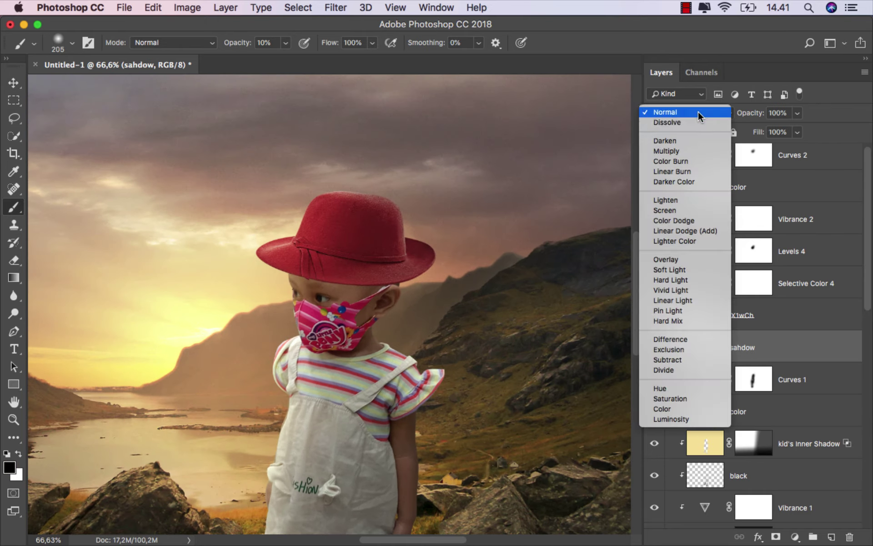
click(694, 268)
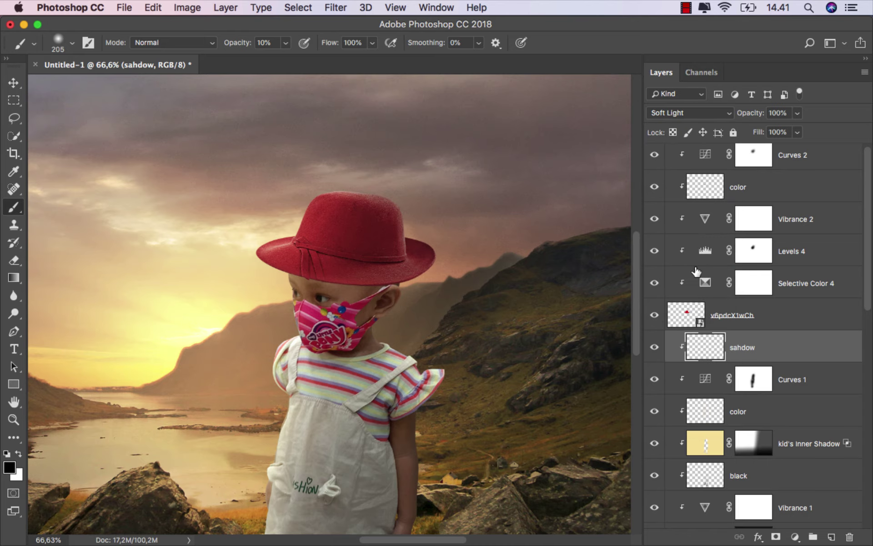
Paint a 100%-opacity black shadow under the hat brim near the ear.
scroll(396, 292, up, 1)
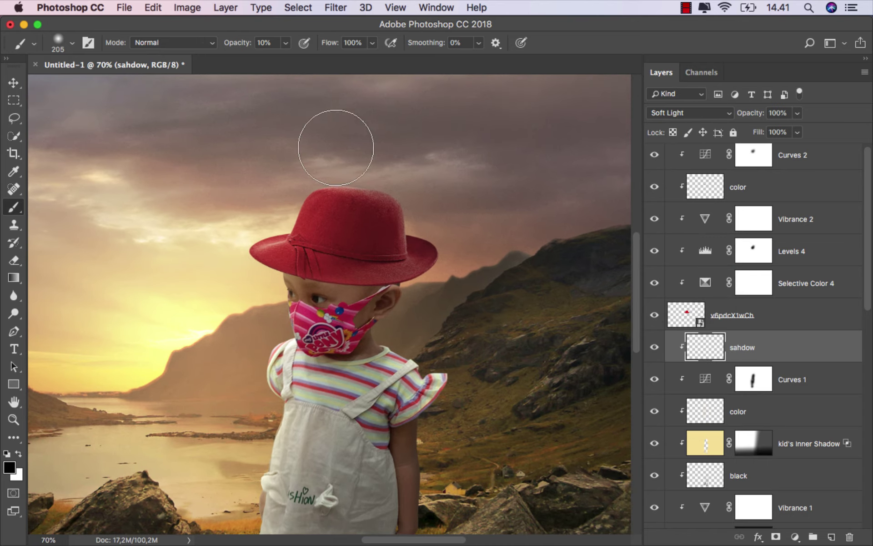
click(285, 42)
key(0)
scroll(364, 254, up, 2)
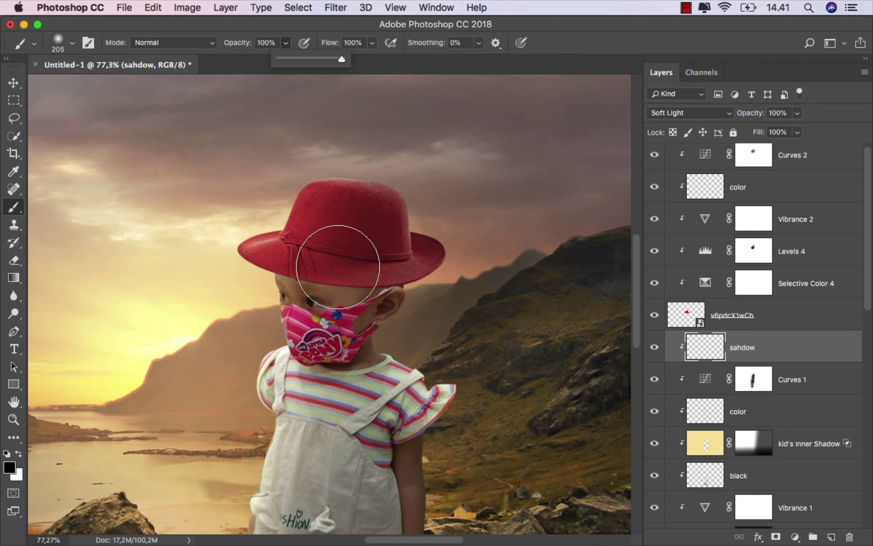
drag(332, 265, 270, 262)
scroll(300, 262, up, 2)
scroll(300, 263, up, 2)
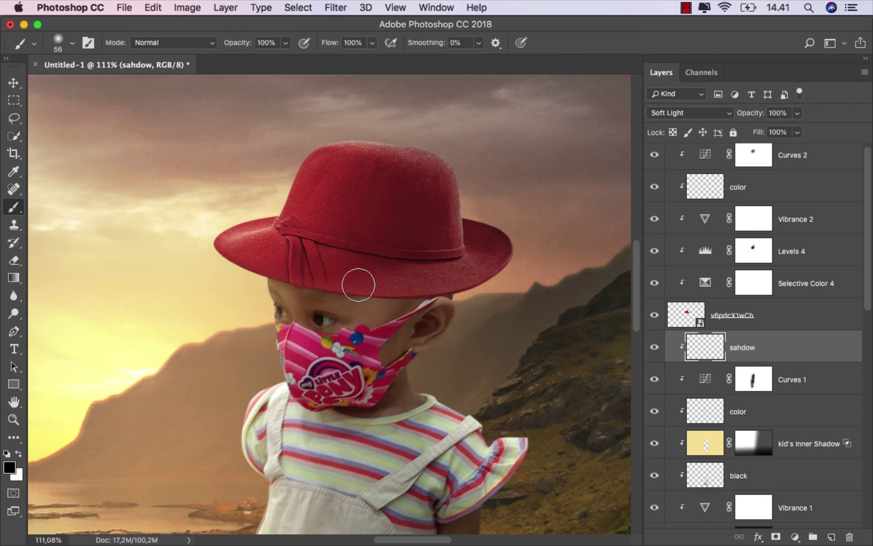
drag(399, 287, 443, 295)
scroll(349, 260, up, 1)
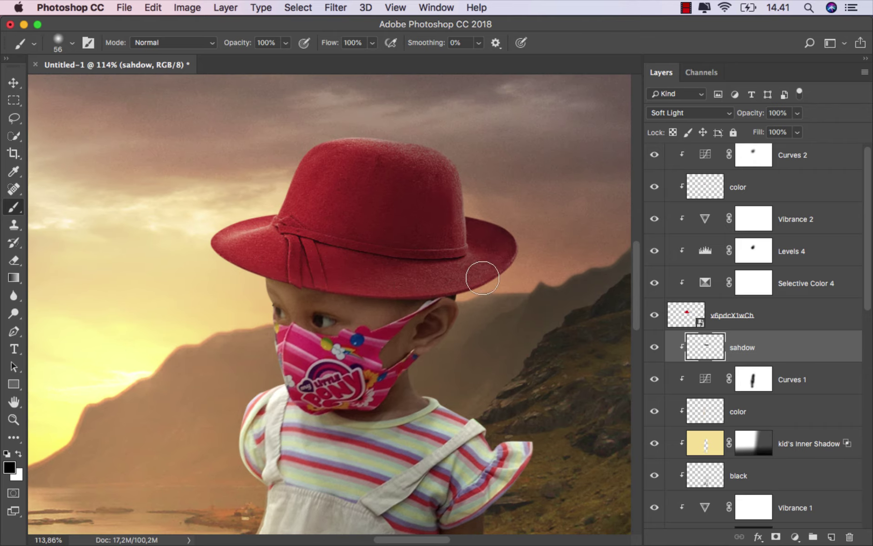
scroll(313, 275, down, 10)
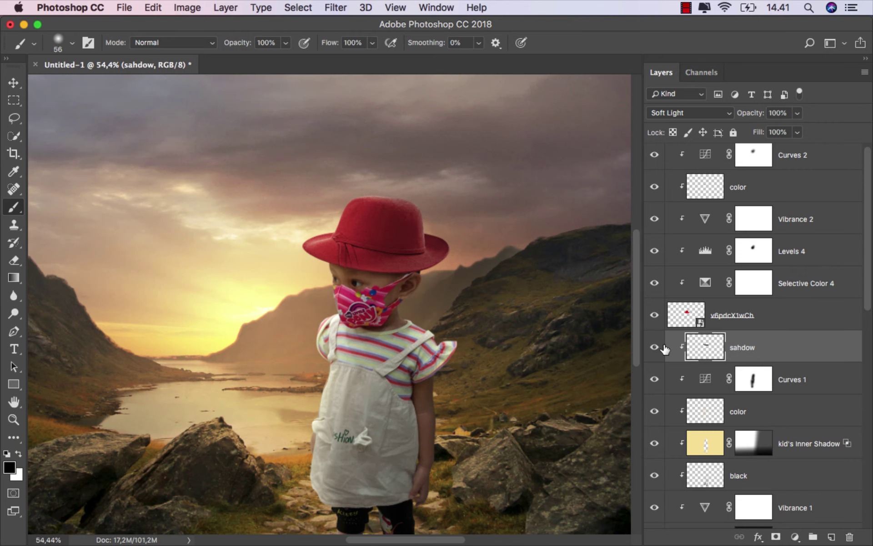
click(658, 348)
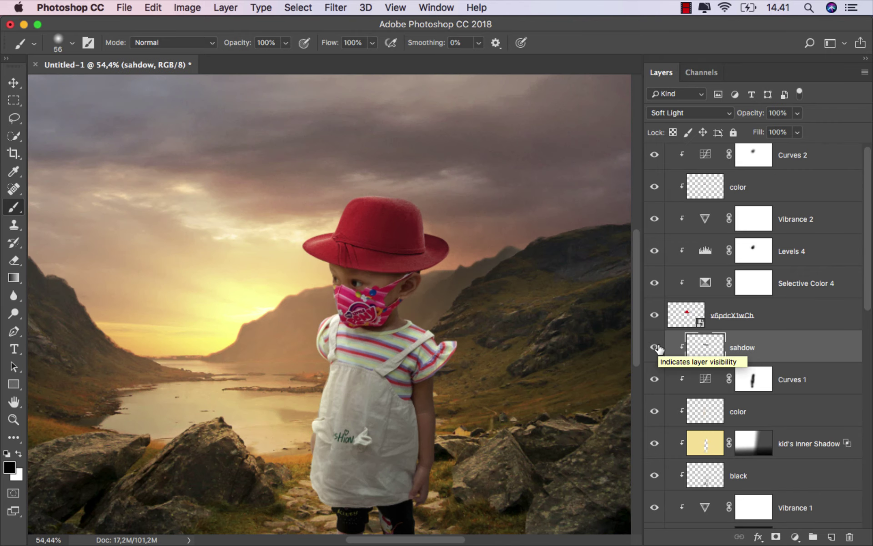
Select shadow kid through Curves 2 and group them as 'kid' with a Red colour label.
key(v)
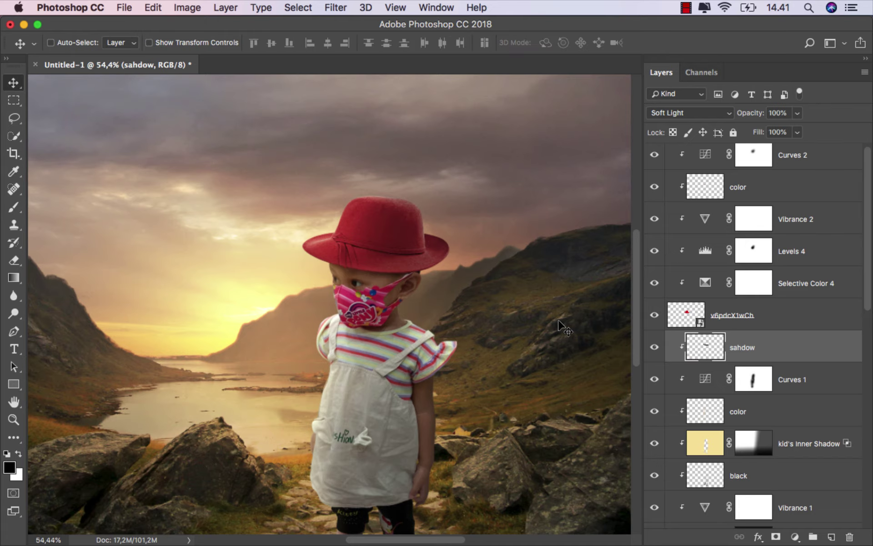
key(super+0)
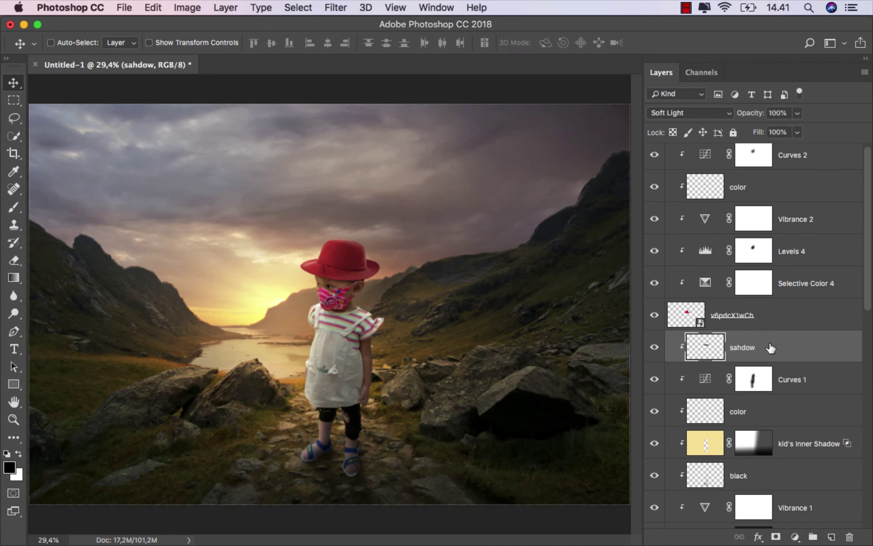
mouse_move(867, 260)
mouse_down()
mouse_move(867, 352)
mouse_move(853, 371)
mouse_up()
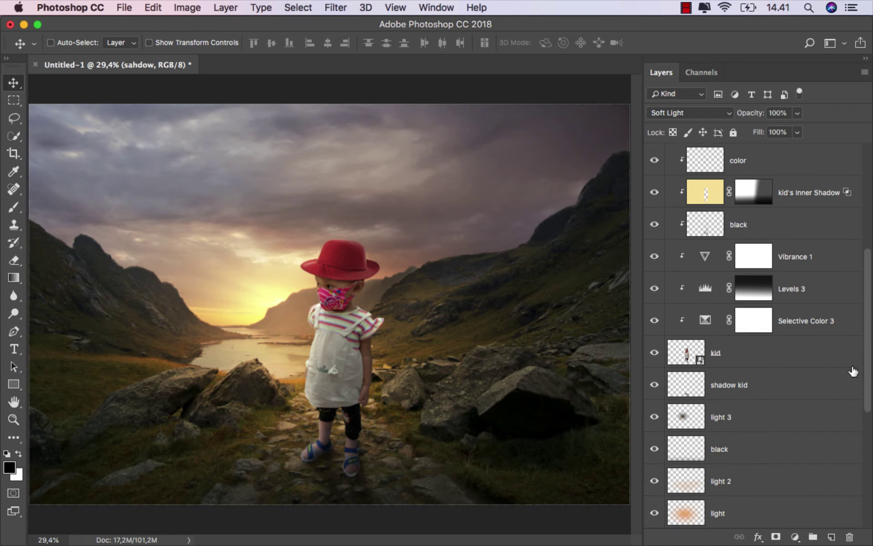
click(757, 386)
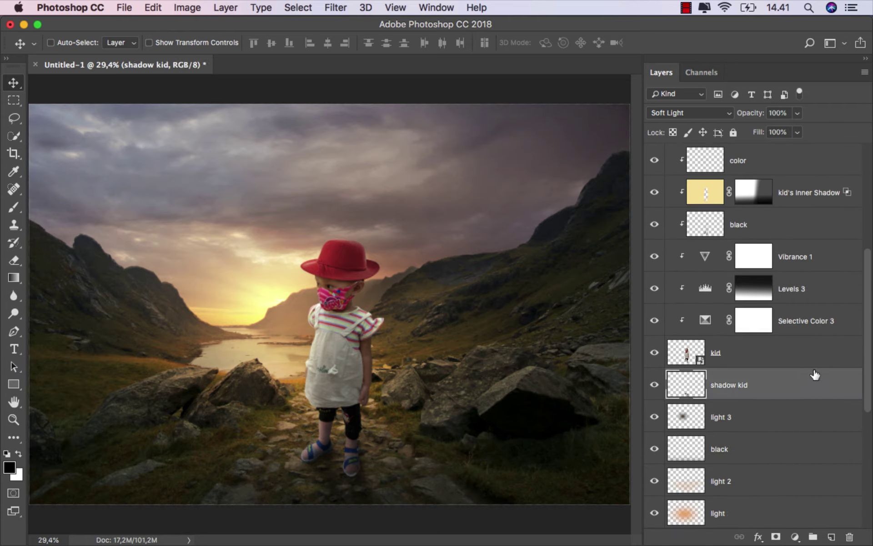
drag(866, 356, 867, 231)
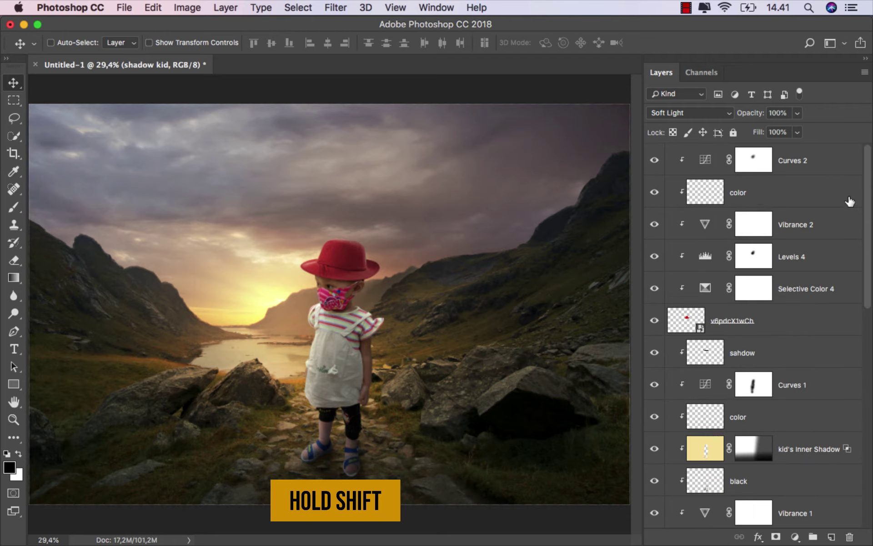
shift+click(812, 161)
right_click(816, 159)
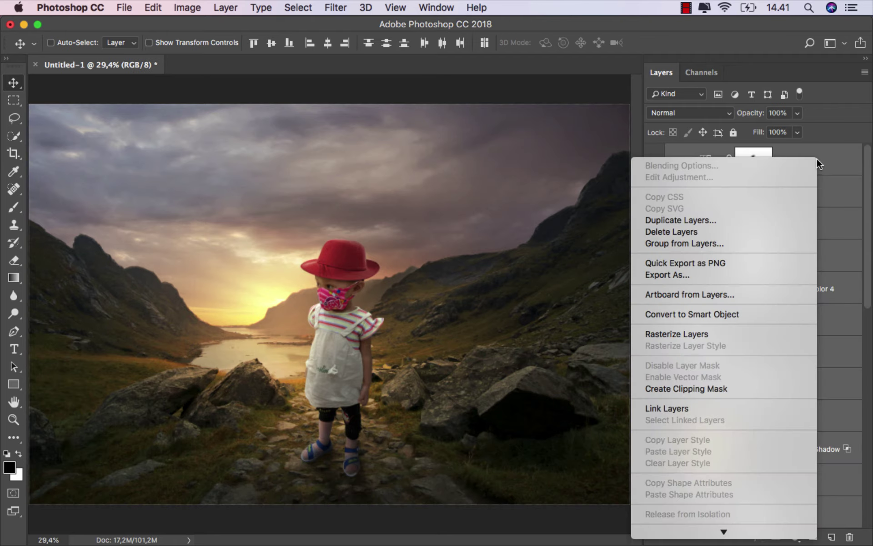
click(745, 243)
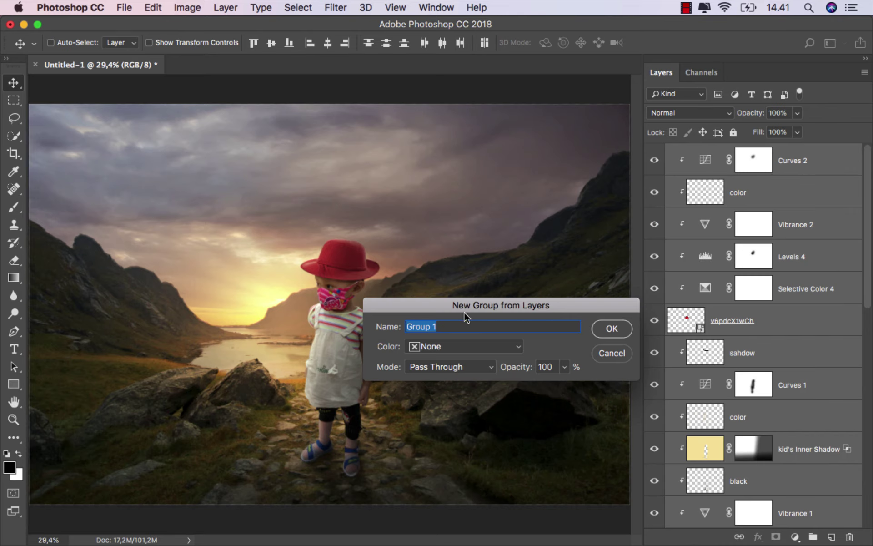
text(kid)
click(465, 346)
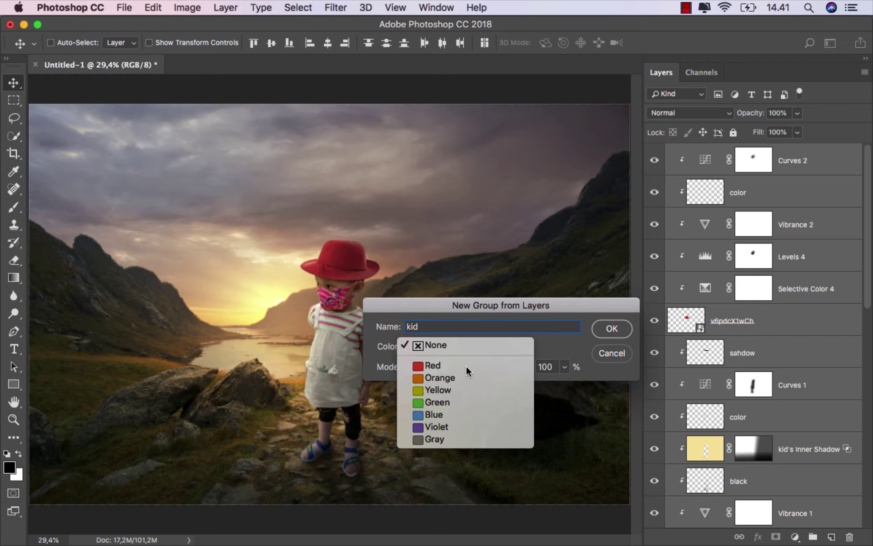
click(465, 365)
click(610, 330)
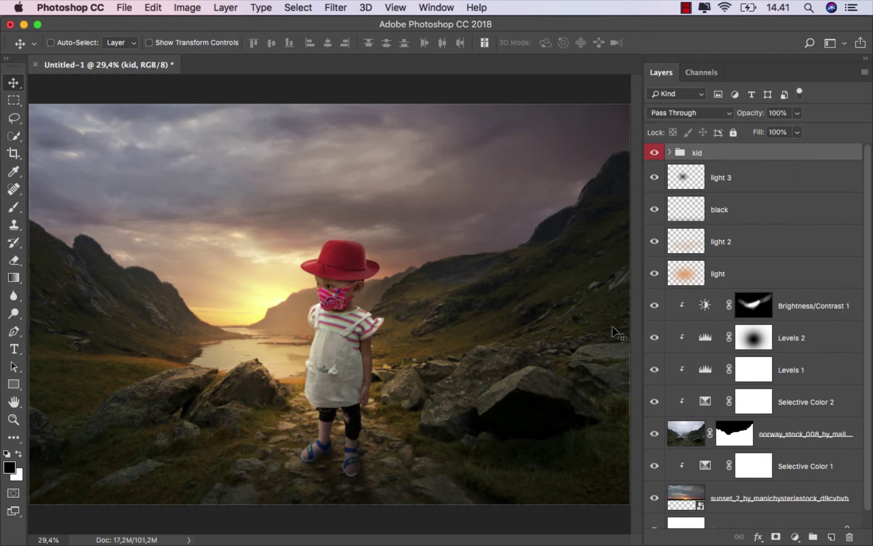
Add a Gradient Map adjustment clipped to the kid group.
click(654, 154)
click(794, 537)
click(805, 499)
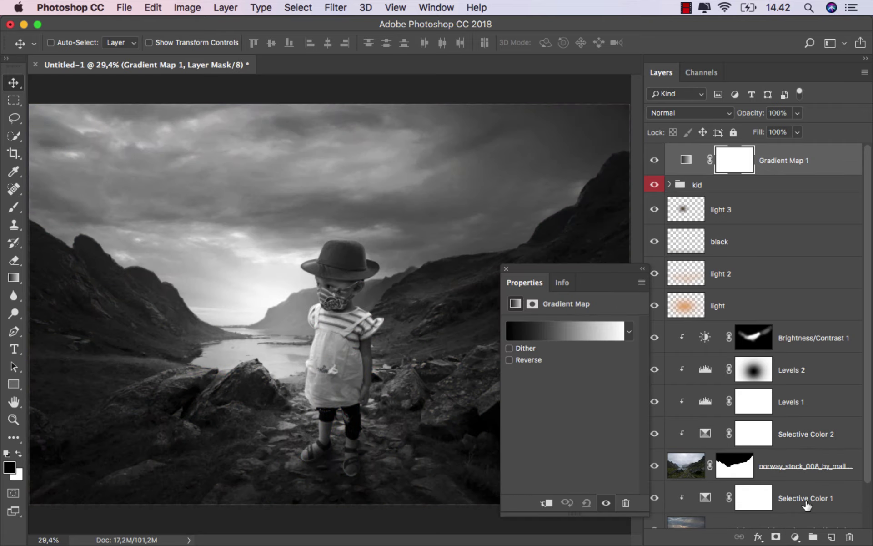
click(546, 502)
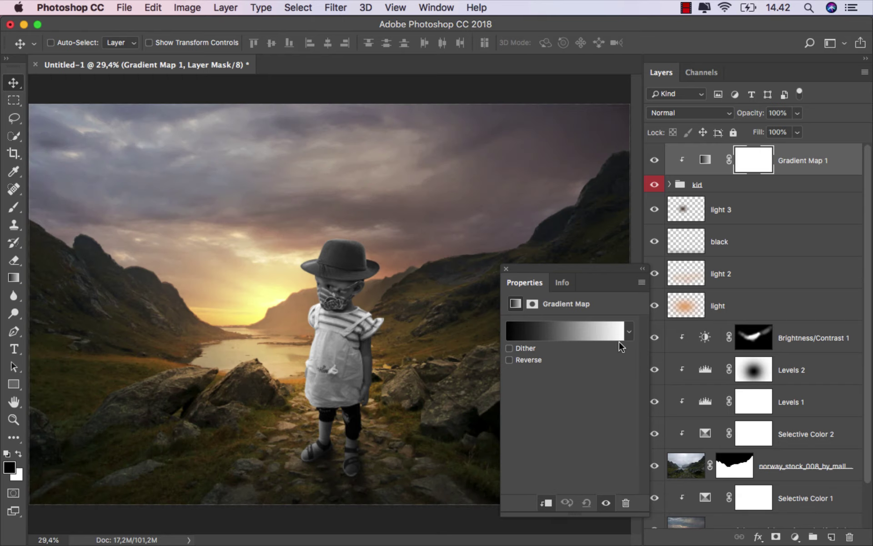
click(629, 332)
click(595, 286)
click(505, 269)
Set the Gradient Map to Soft Light blend mode with 15% fill.
click(697, 113)
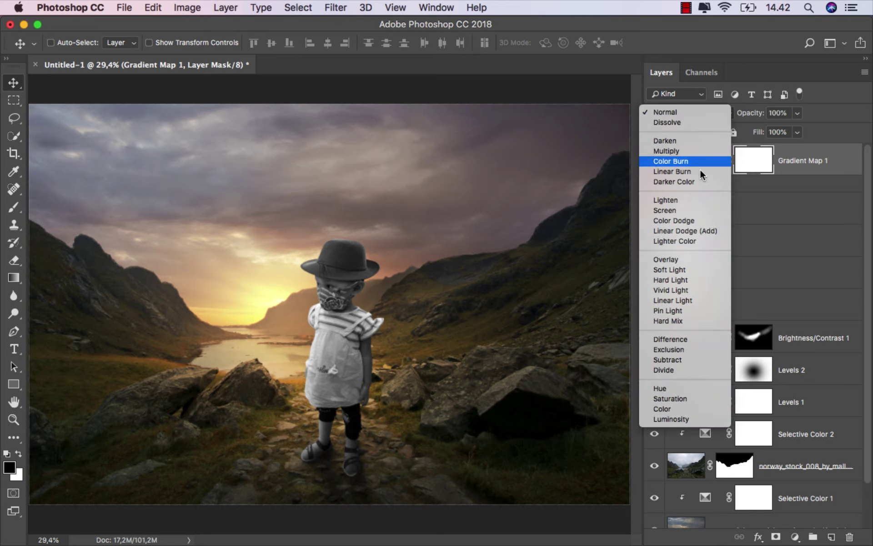
click(669, 213)
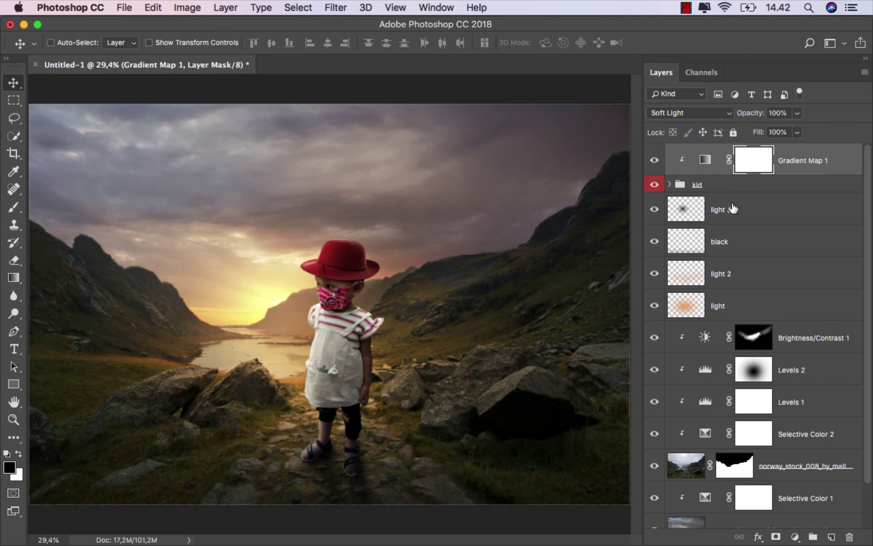
click(797, 132)
drag(782, 148, 745, 149)
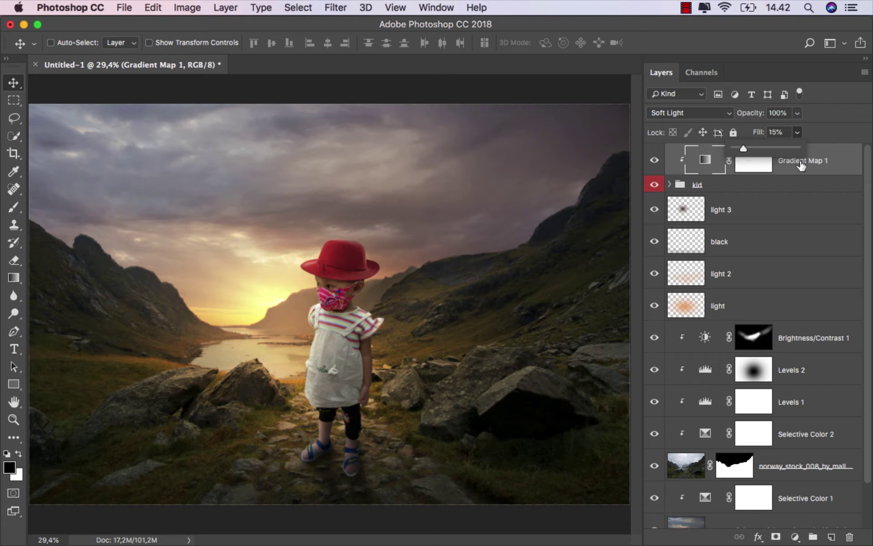
click(760, 184)
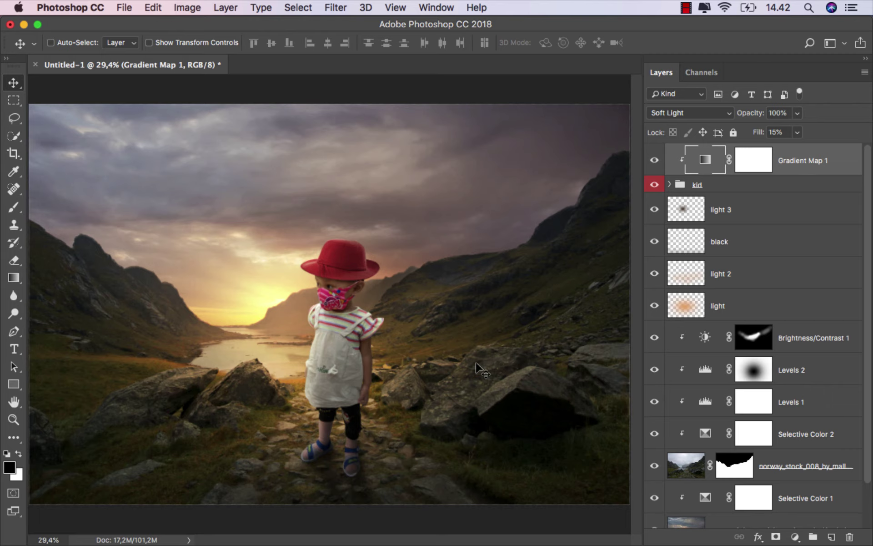
Drag the tabby cat image from the stock folder into the composition.
click(335, 515)
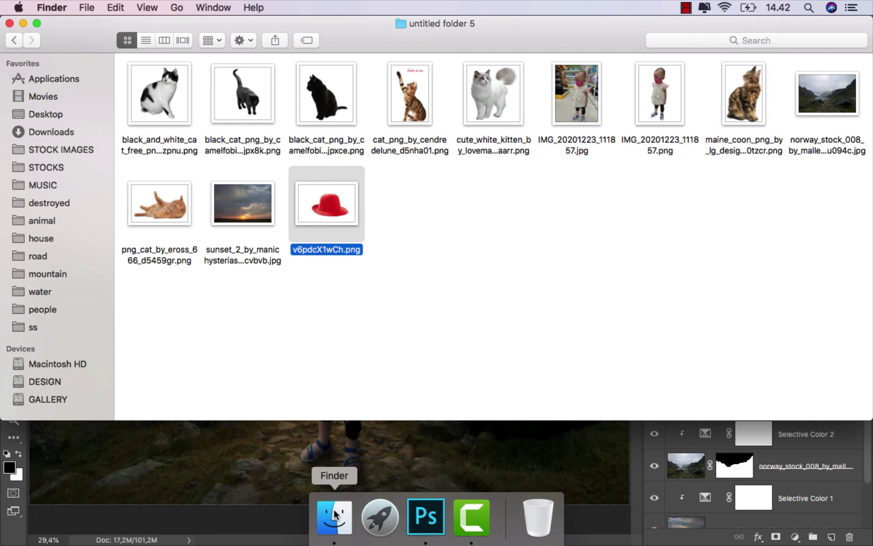
click(440, 300)
drag(422, 97, 413, 321)
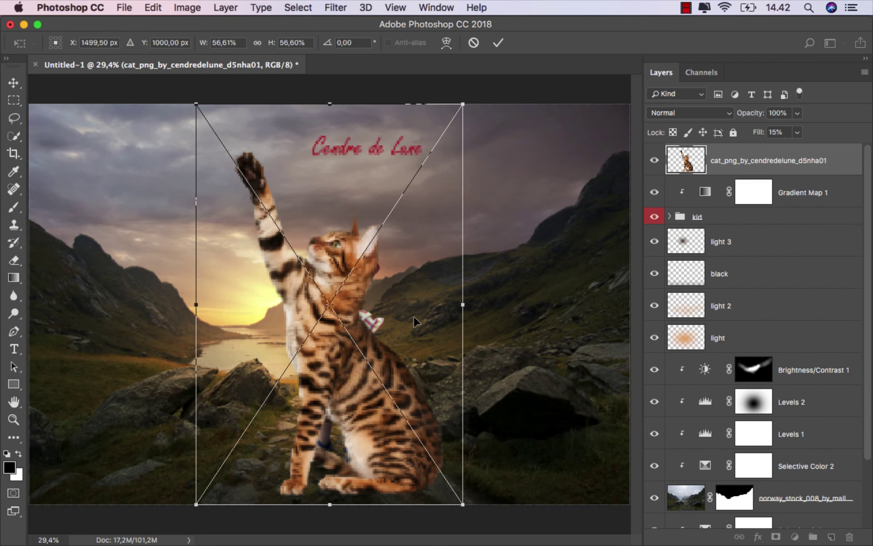
Scale the cat down beside the child and move its layer below the kid group.
drag(199, 106, 289, 236)
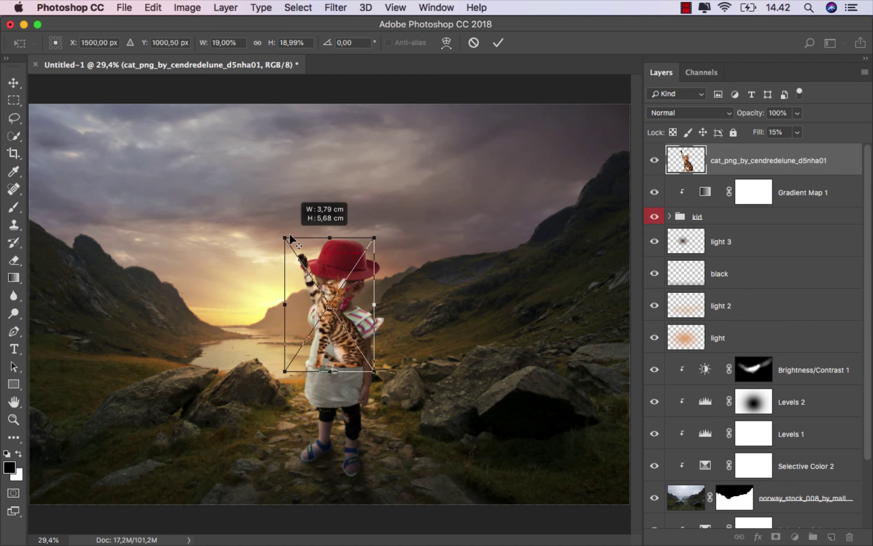
drag(353, 326, 388, 396)
scroll(326, 329, up, 3)
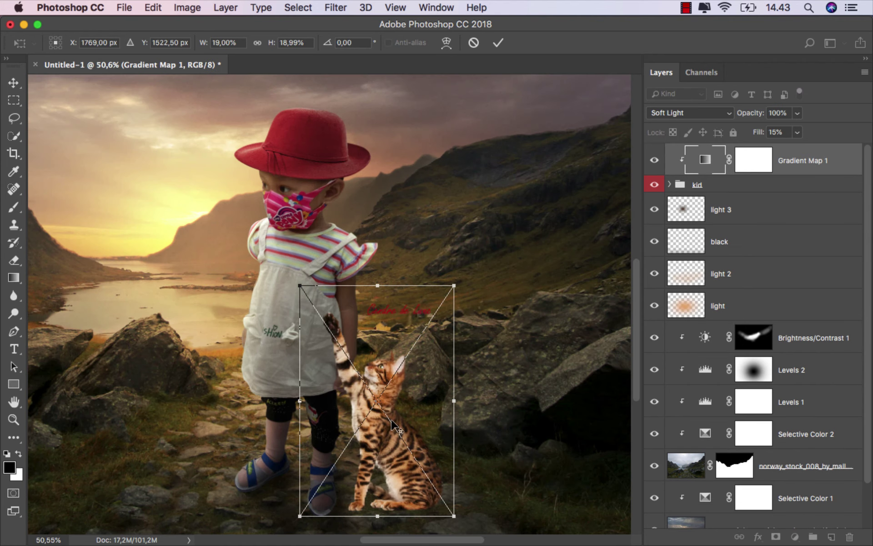
scroll(327, 331, up, 1)
scroll(326, 330, up, 1)
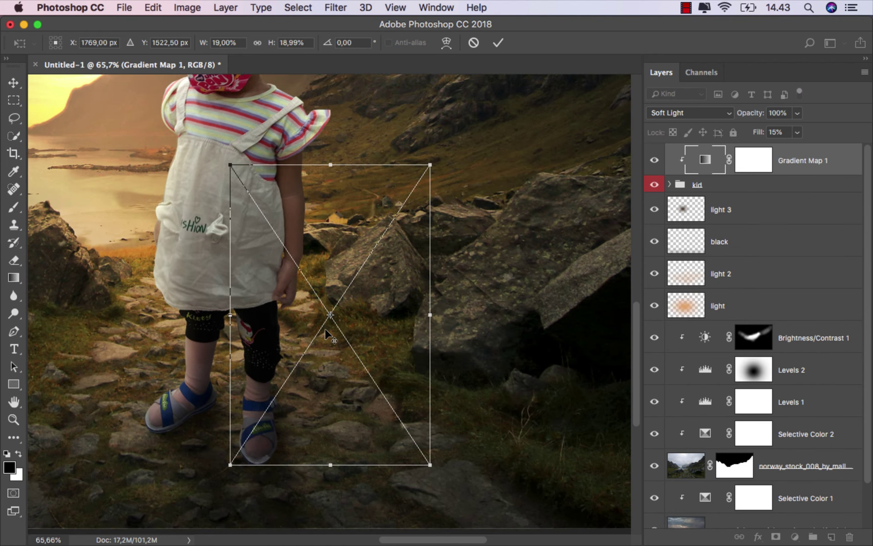
scroll(325, 329, up, 1)
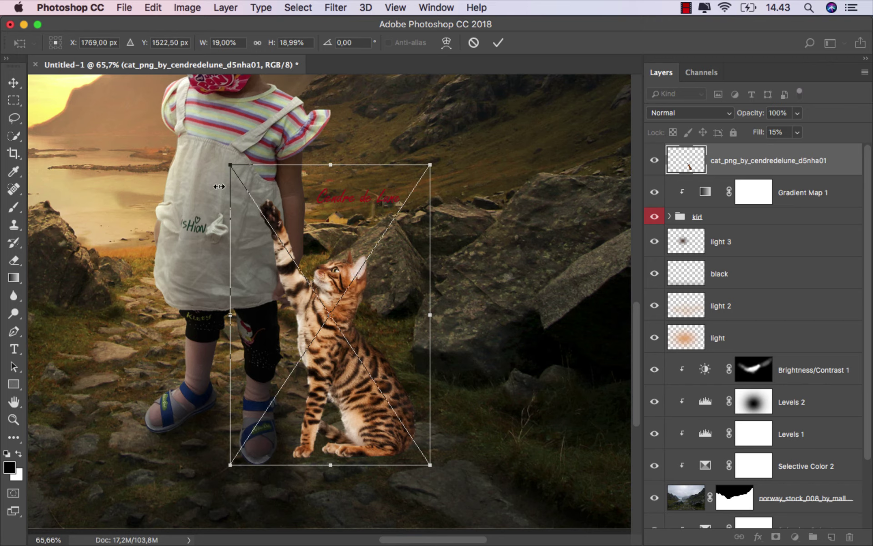
drag(231, 161, 272, 214)
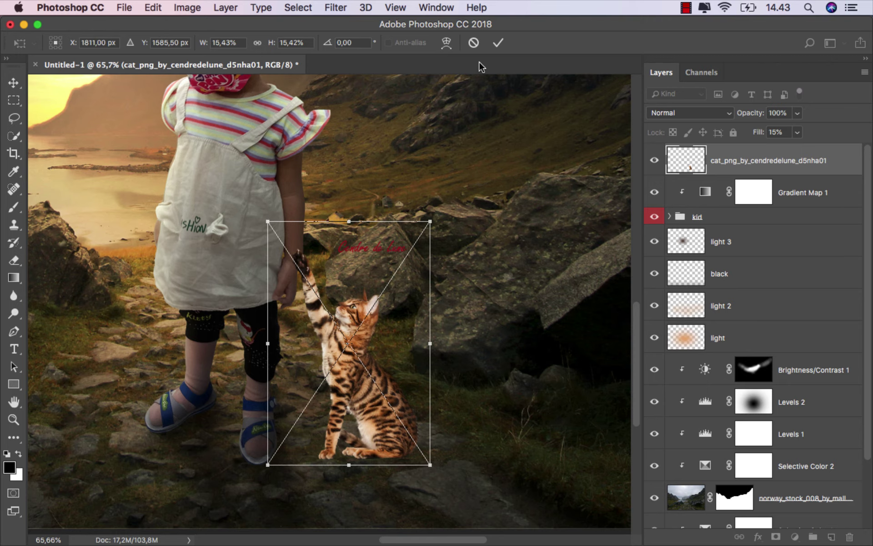
click(498, 42)
drag(746, 165, 739, 218)
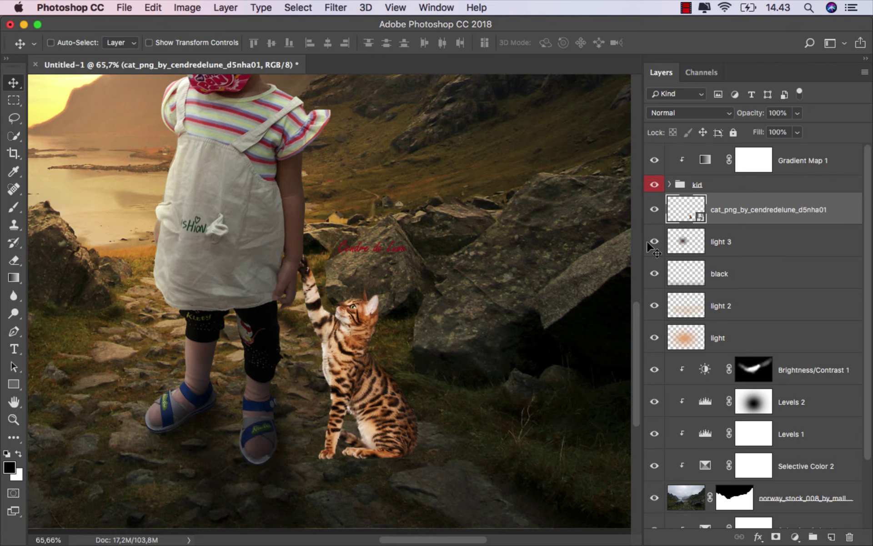
scroll(375, 289, up, 2)
scroll(369, 293, up, 1)
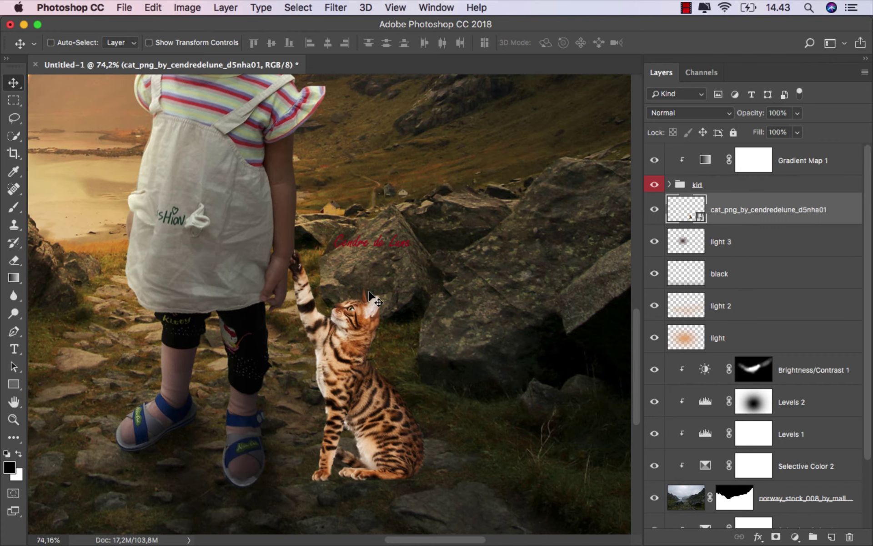
Rasterize the cat layer and erase its red watermark text over the rock.
click(14, 260)
click(68, 255)
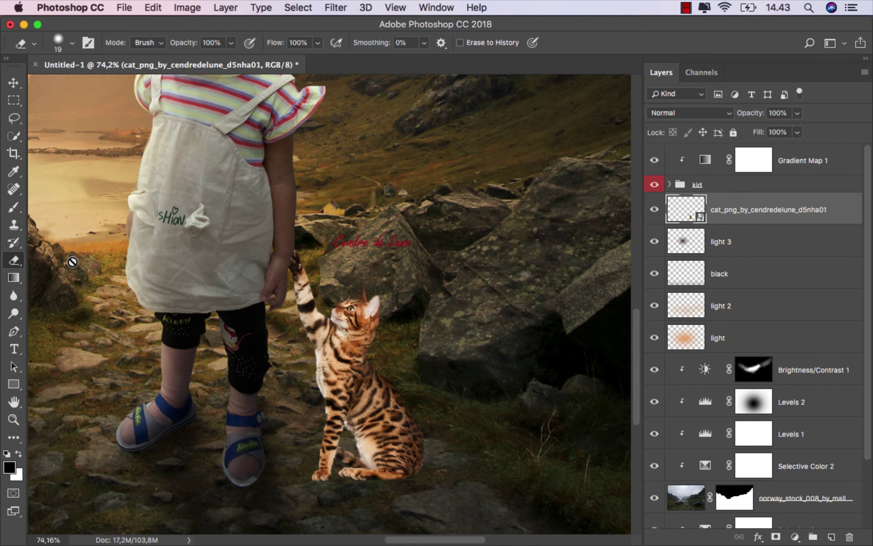
click(357, 248)
click(520, 211)
key(bracketright)
key(bracketright)
key(bracketright)
drag(334, 241, 434, 240)
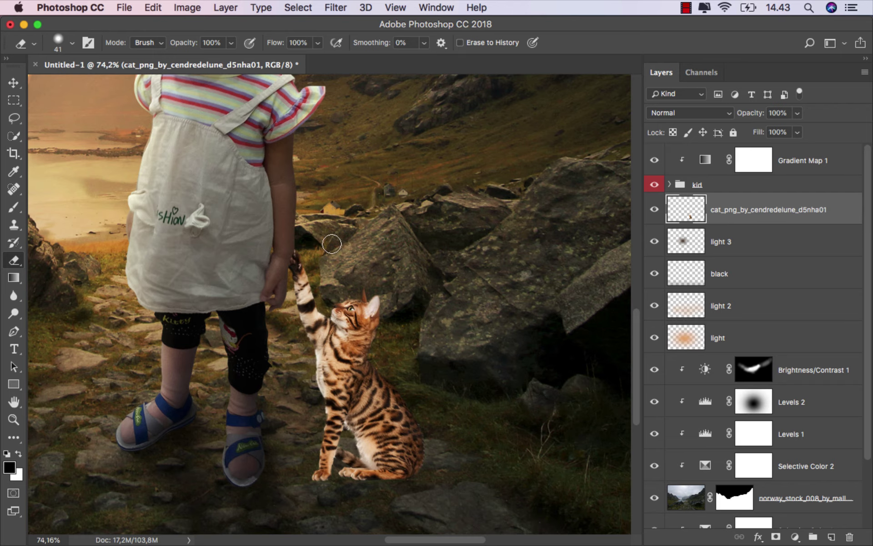
scroll(390, 302, down, 2)
scroll(392, 303, down, 2)
scroll(397, 309, down, 1)
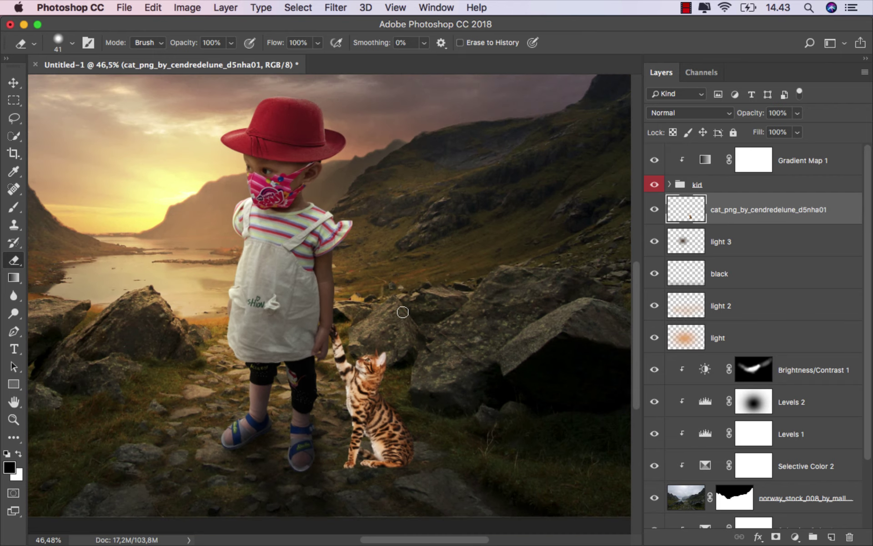
scroll(390, 341, down, 1)
click(14, 83)
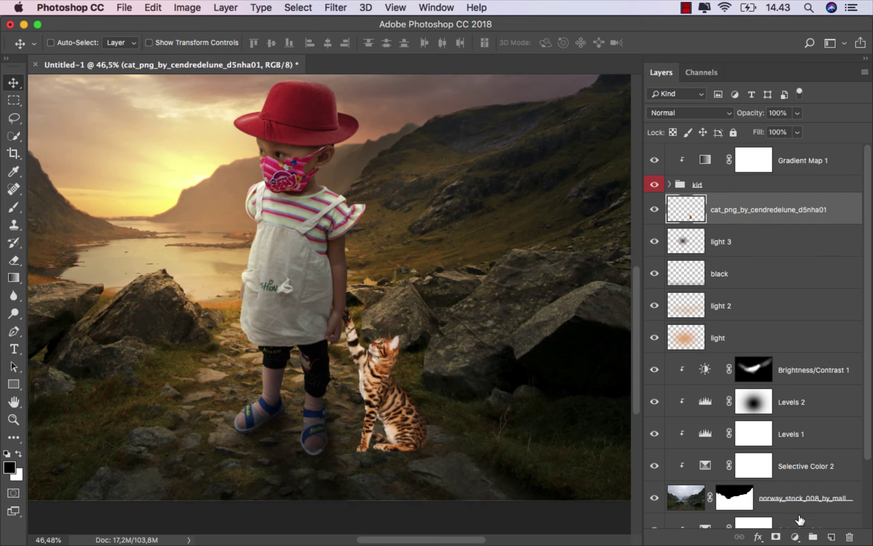
Add a Levels adjustment clipped to the tabby cat, lowering output whites to darken it.
click(794, 536)
click(792, 338)
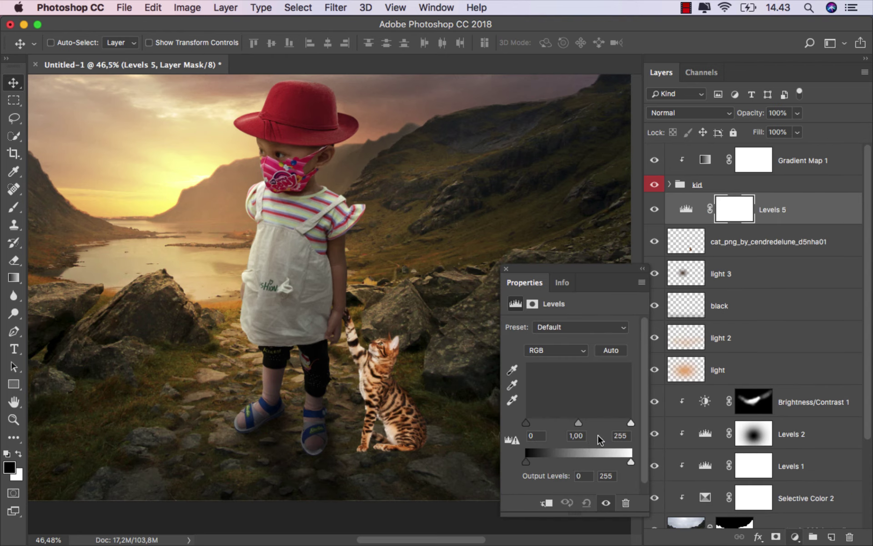
click(548, 501)
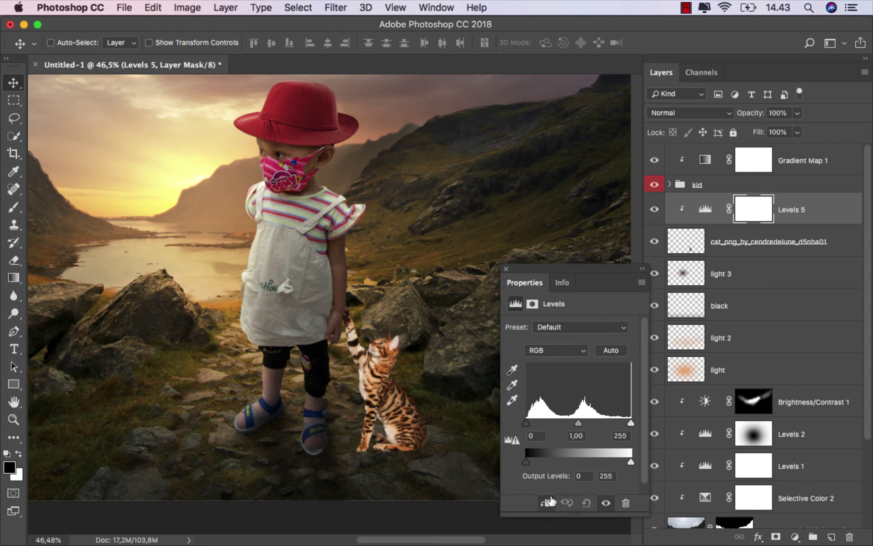
drag(631, 462, 591, 460)
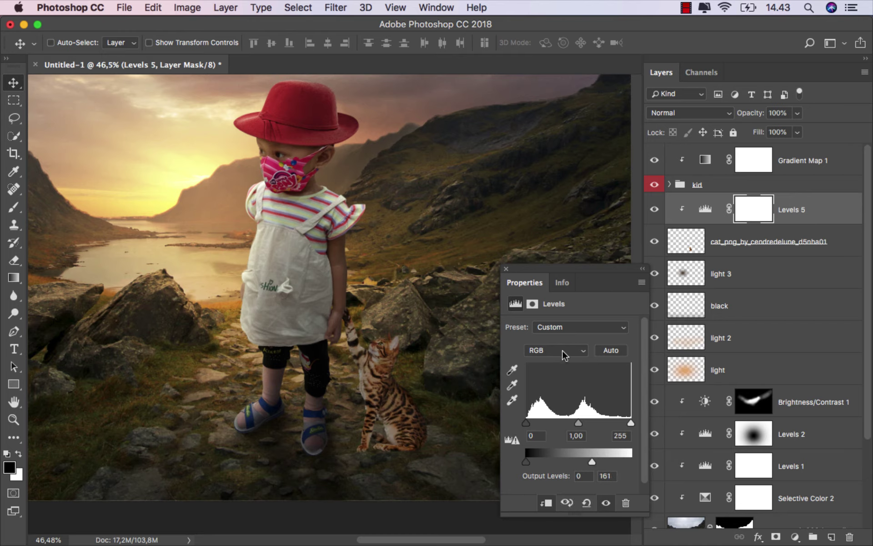
click(507, 269)
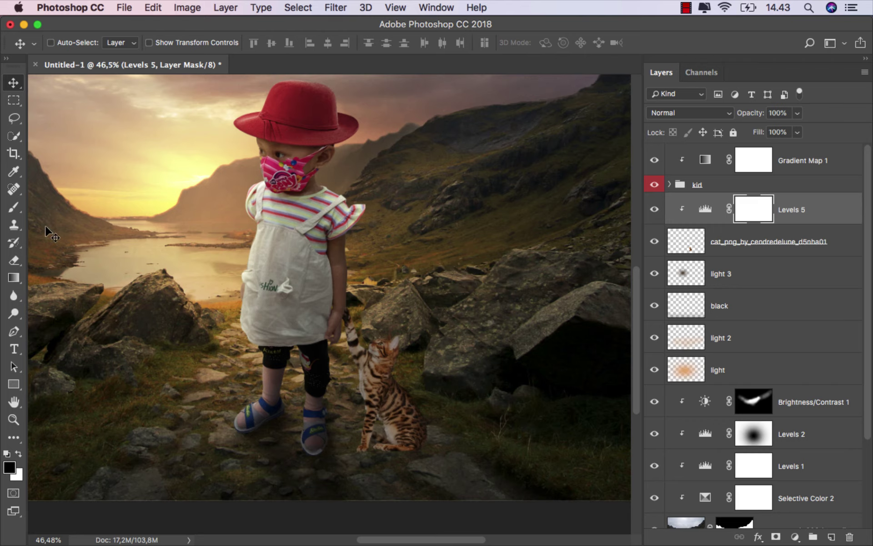
Brush lightly on the Levels 5 mask around the cat's head and chest at reduced opacity.
click(13, 207)
click(68, 205)
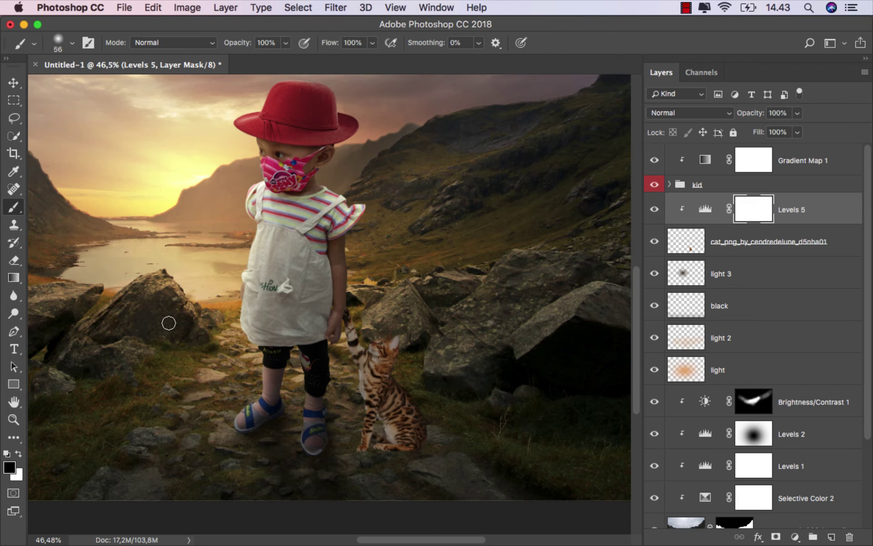
scroll(385, 325, up, 1)
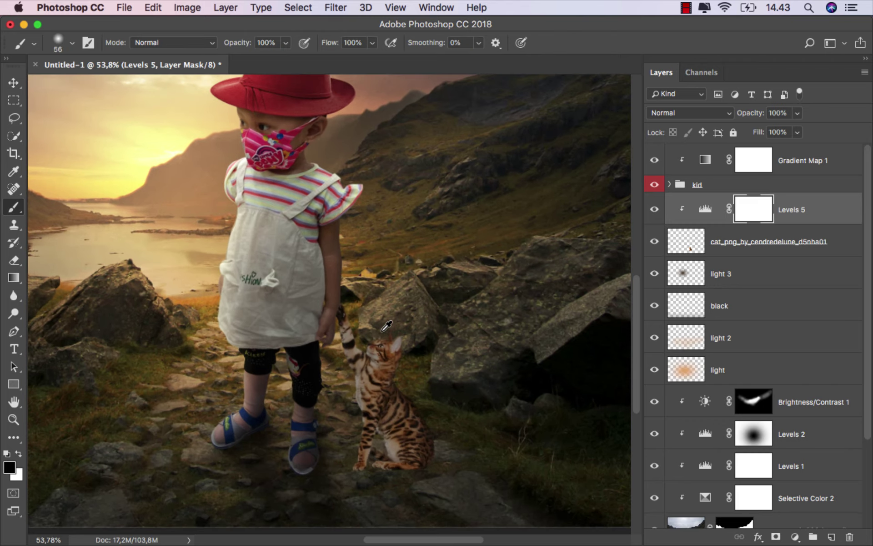
scroll(385, 326, up, 1)
scroll(382, 330, up, 2)
mouse_move(380, 332)
mouse_down()
mouse_move(362, 343)
mouse_move(396, 333)
mouse_move(365, 340)
mouse_move(319, 313)
mouse_up()
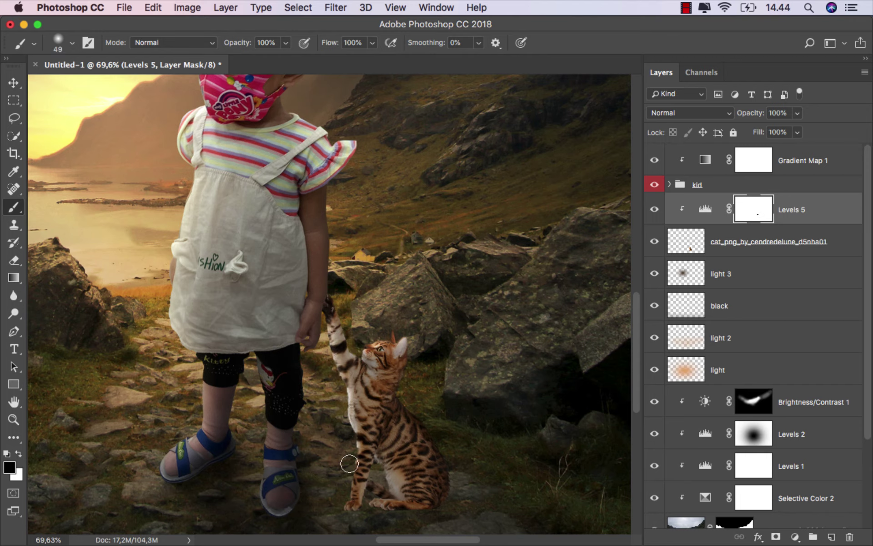
drag(378, 482, 379, 468)
scroll(437, 417, down, 2)
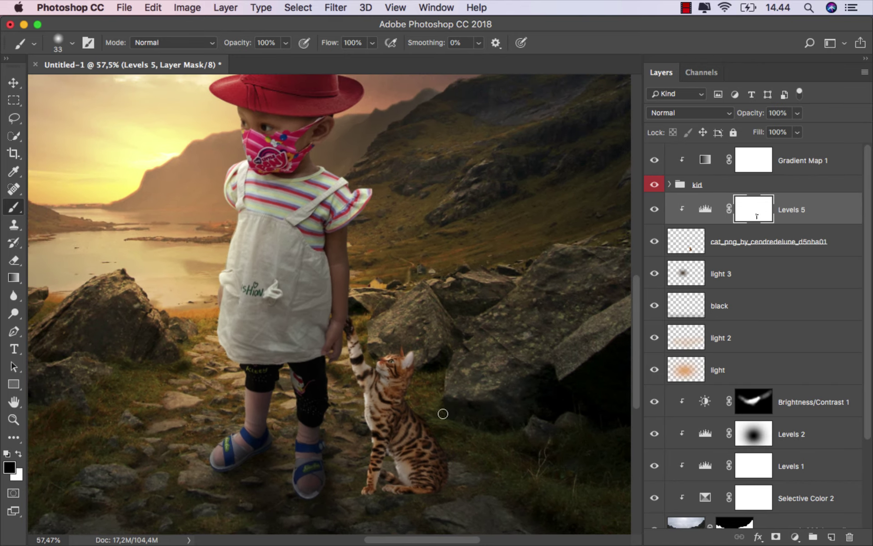
scroll(443, 390, down, 2)
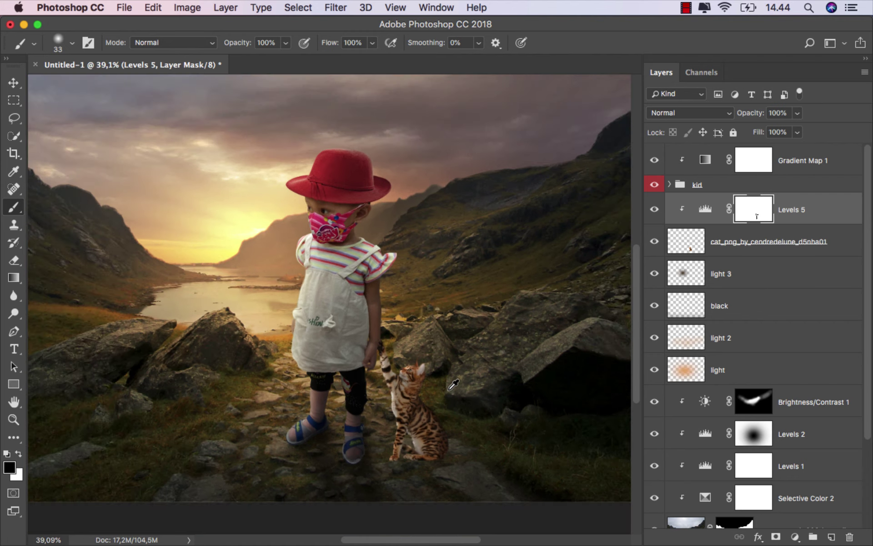
scroll(443, 390, down, 1)
scroll(441, 396, up, 1)
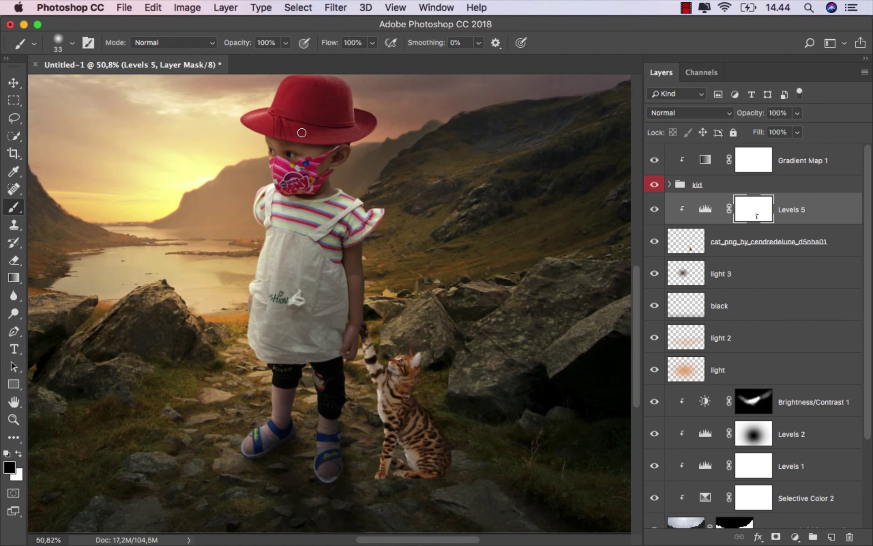
click(284, 44)
text(13)
drag(400, 354, 437, 354)
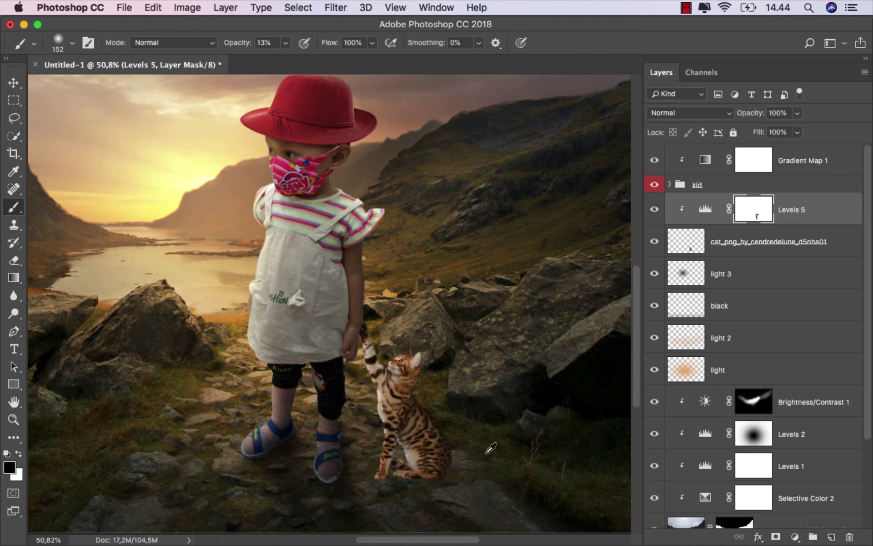
scroll(485, 442, down, 3)
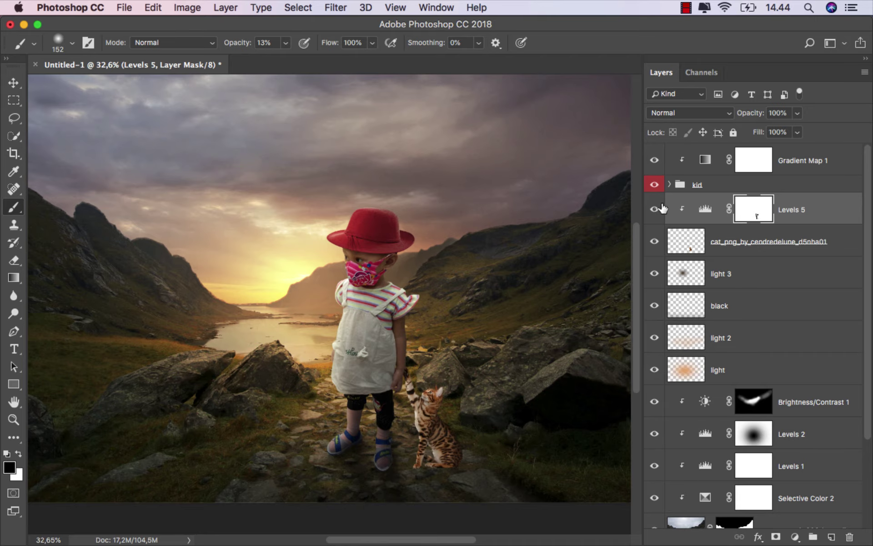
click(801, 215)
key(v)
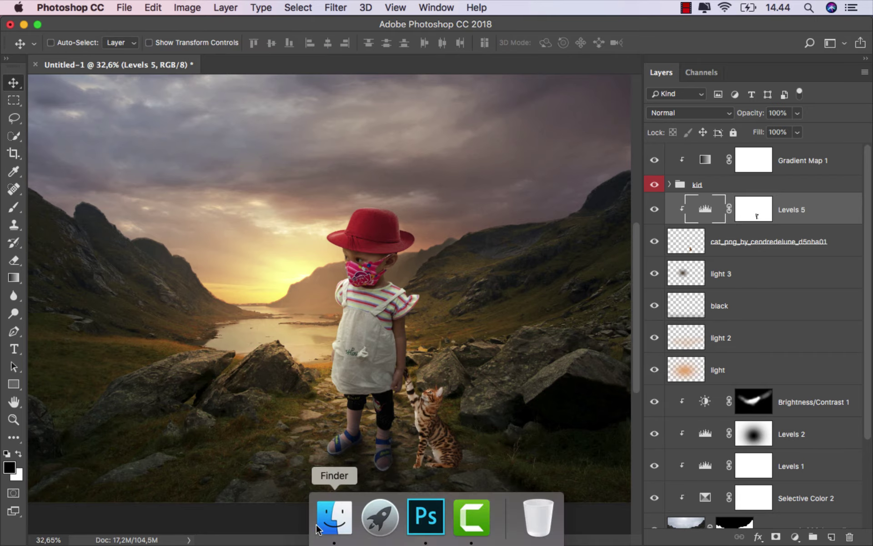
Place the black_and_white_cat image, shrink it to about 25%, and set it beside the toddler.
click(334, 517)
drag(172, 108, 304, 361)
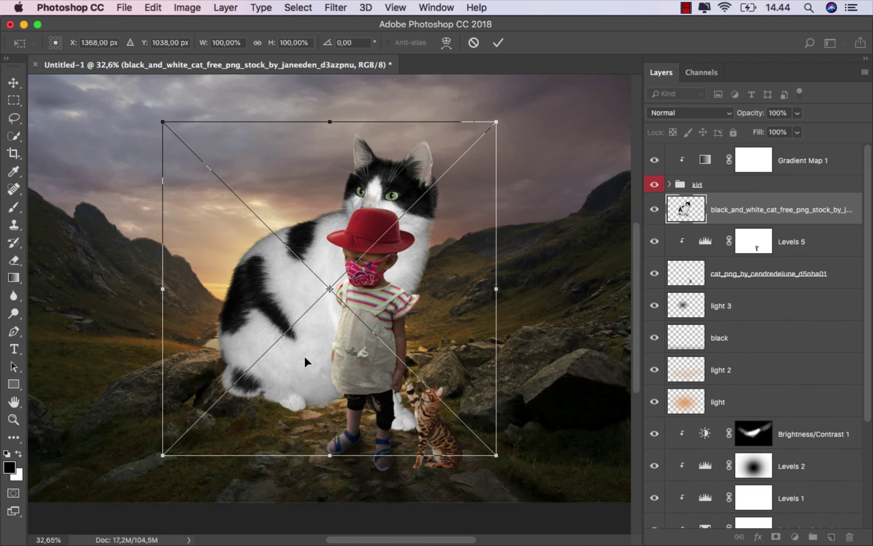
drag(497, 121, 269, 381)
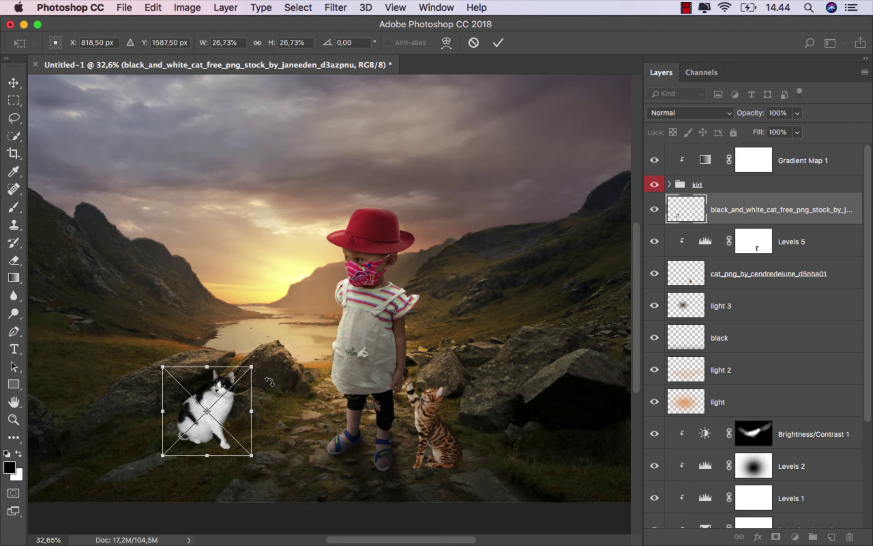
scroll(249, 449, up, 2)
mouse_move(223, 424)
mouse_down()
mouse_move(326, 440)
mouse_move(332, 449)
mouse_up()
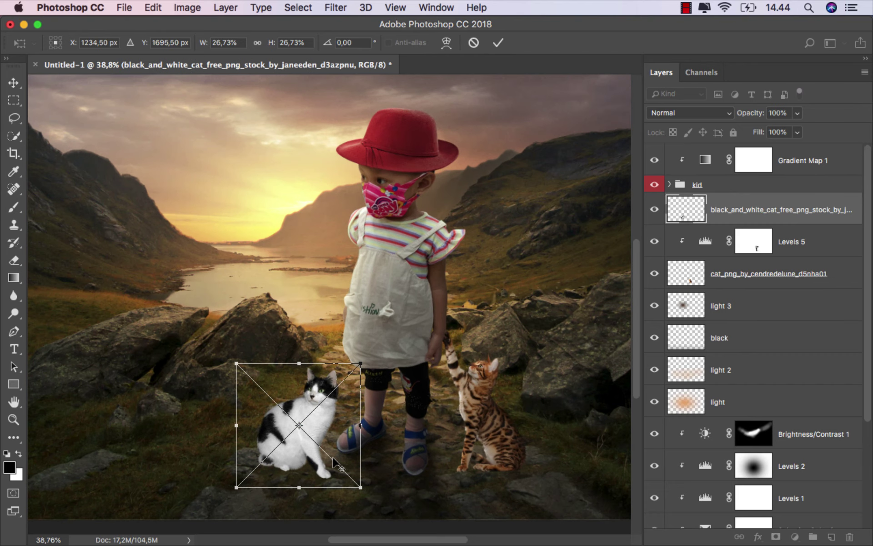
Tilt the black-and-white cat about -3°, fine-tune its size and position, and commit.
scroll(332, 451, up, 3)
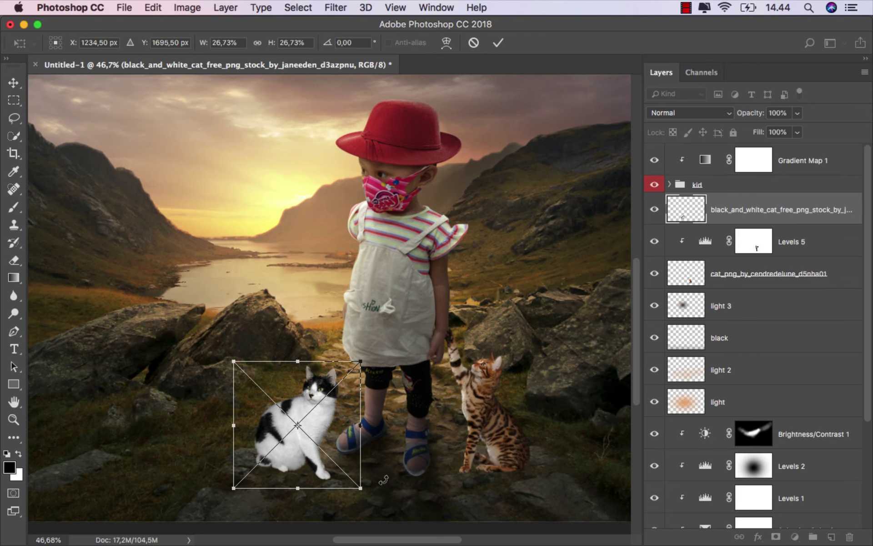
drag(383, 479, 388, 475)
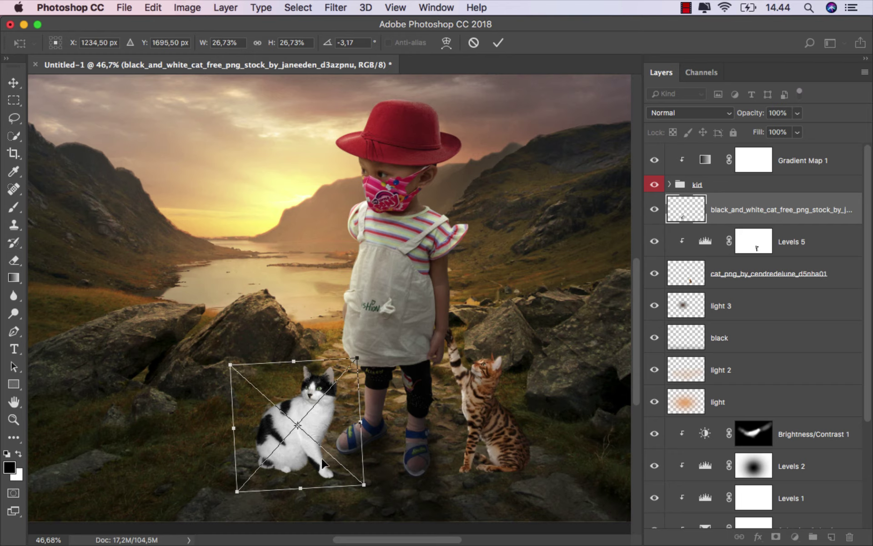
drag(321, 463, 310, 463)
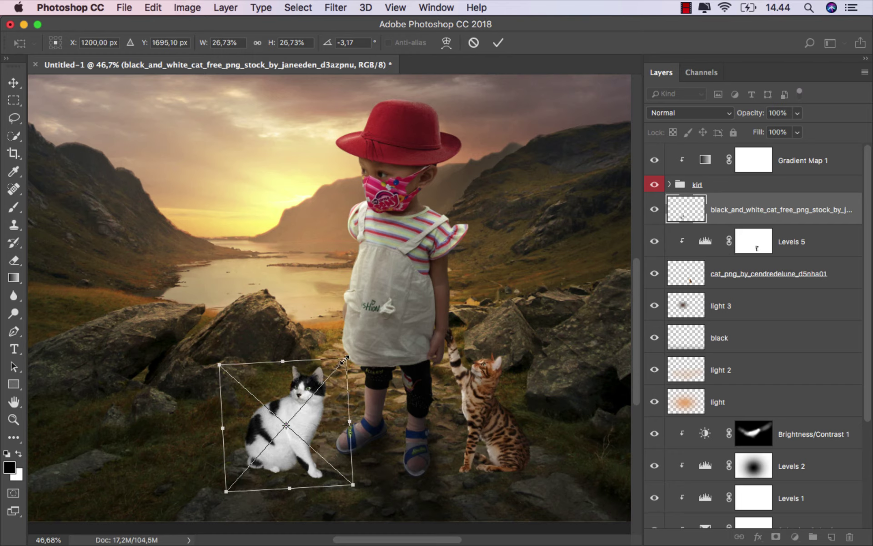
drag(344, 359, 339, 366)
click(498, 42)
scroll(309, 450, up, 3)
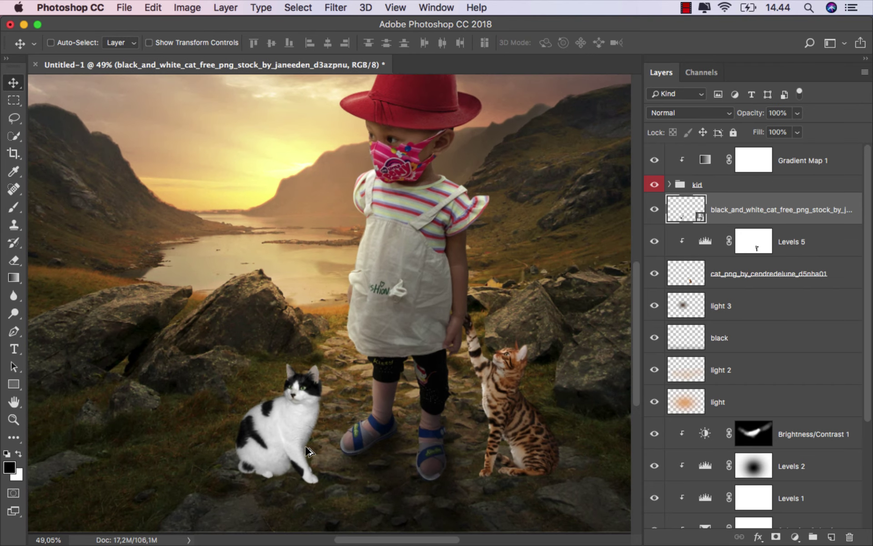
scroll(268, 411, up, 2)
scroll(265, 411, up, 1)
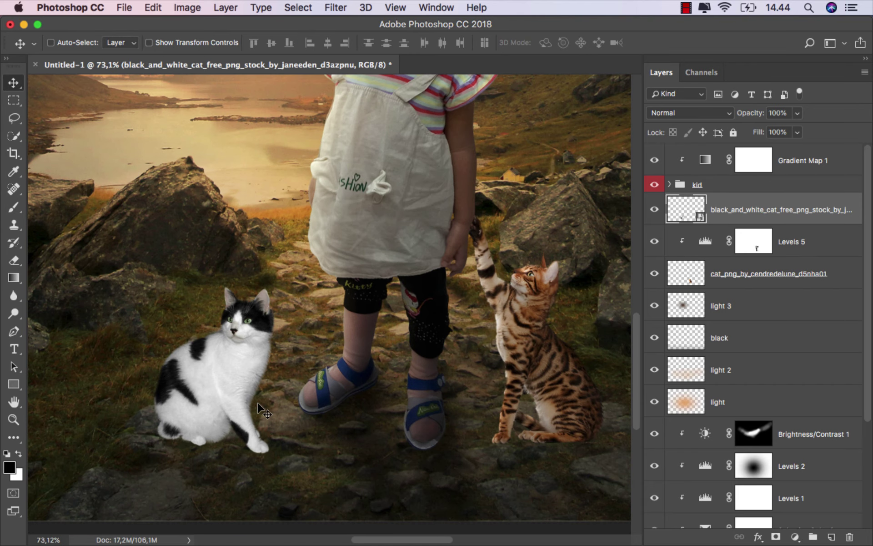
drag(253, 401, 261, 400)
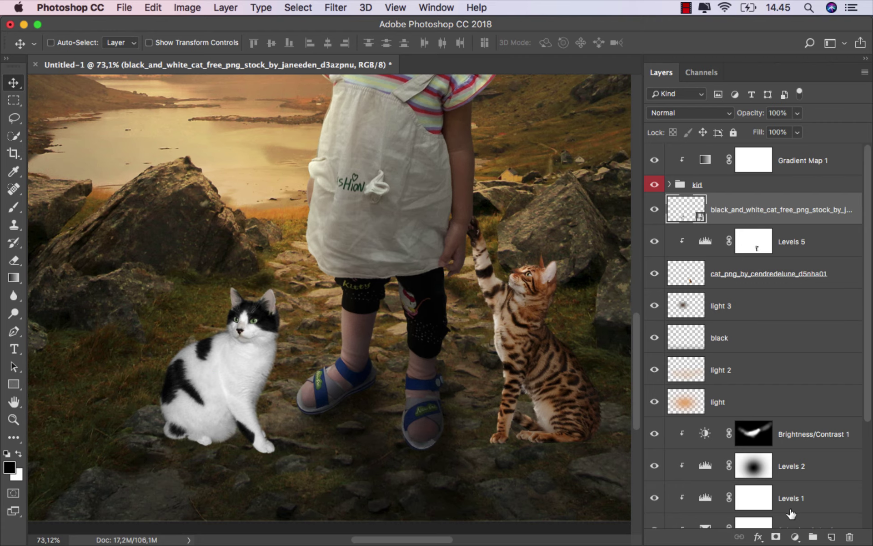
Add a Levels adjustment clipped to the black-and-white cat with output white lowered to about 167.
click(794, 537)
click(814, 329)
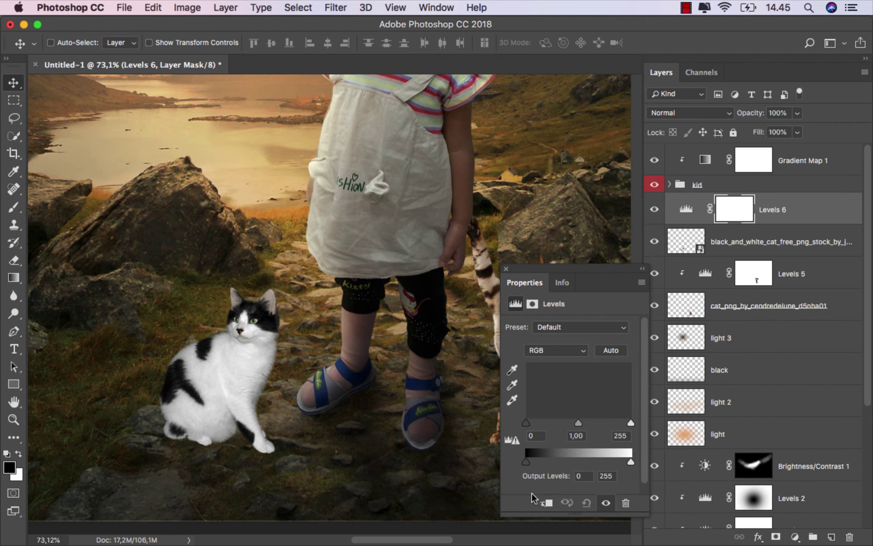
click(545, 501)
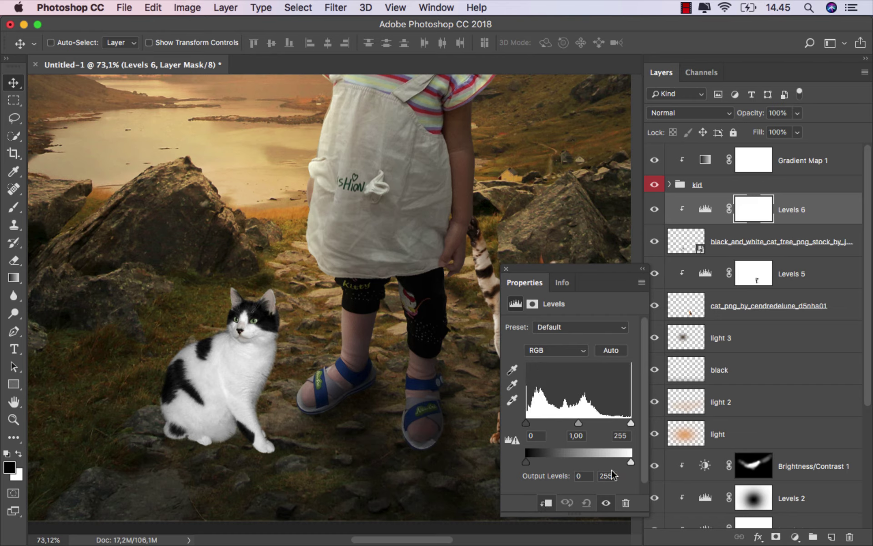
drag(631, 462, 617, 462)
drag(593, 464, 592, 464)
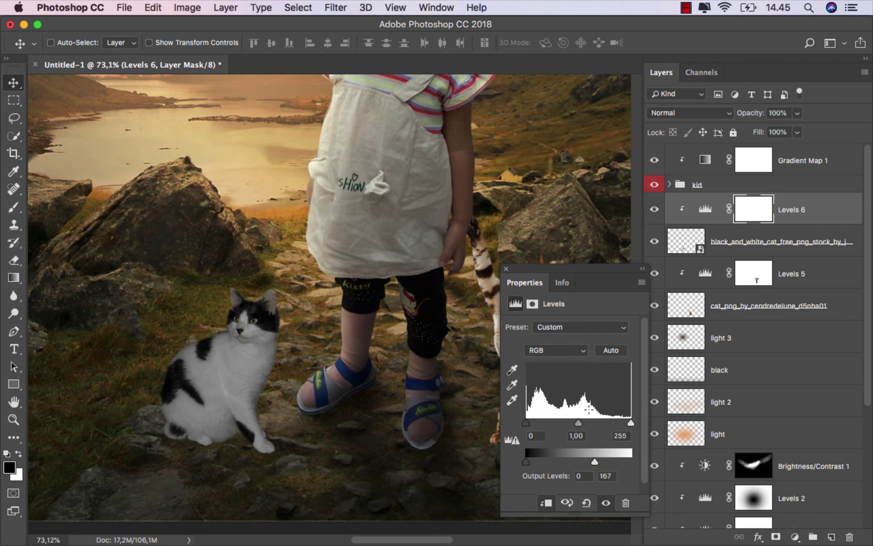
click(506, 268)
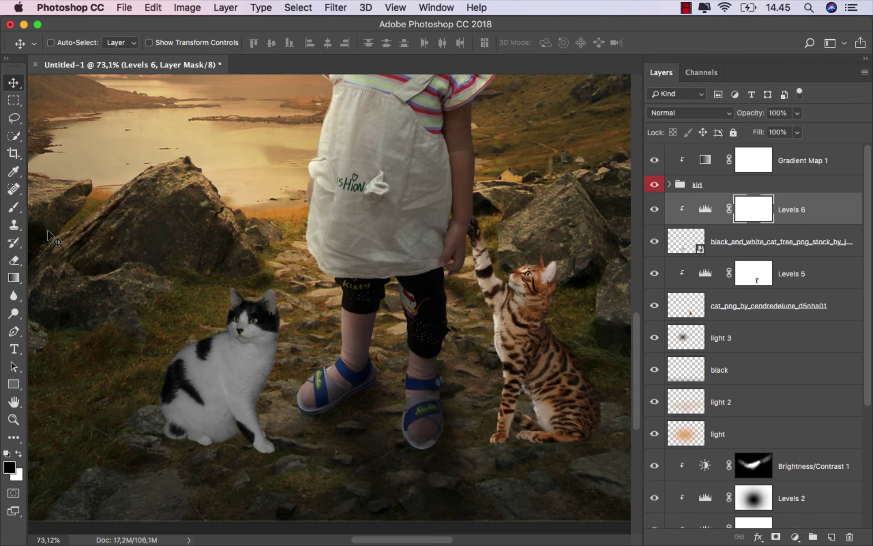
Paint on the Levels 6 mask around the cat's head with a 49% opacity brush.
right_click(14, 206)
click(68, 201)
mouse_move(152, 254)
mouse_down()
mouse_move(287, 346)
mouse_move(341, 356)
mouse_up()
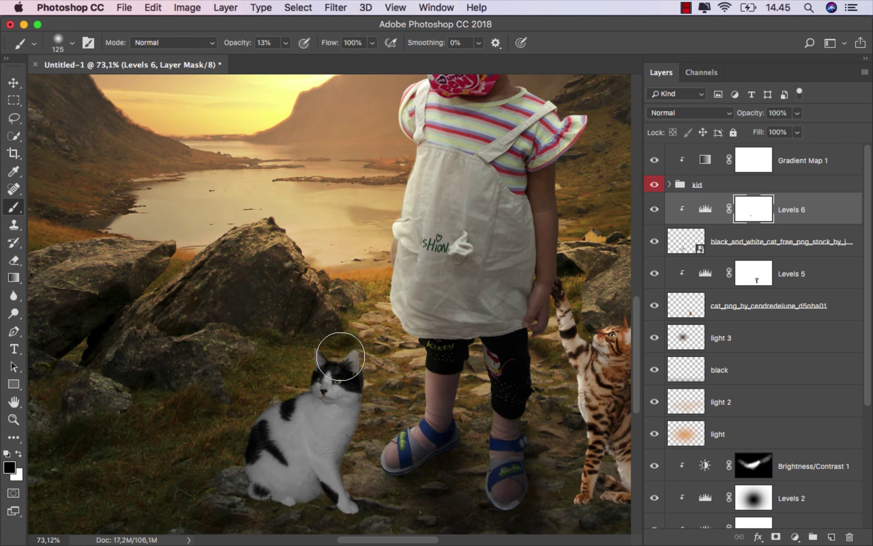
click(286, 43)
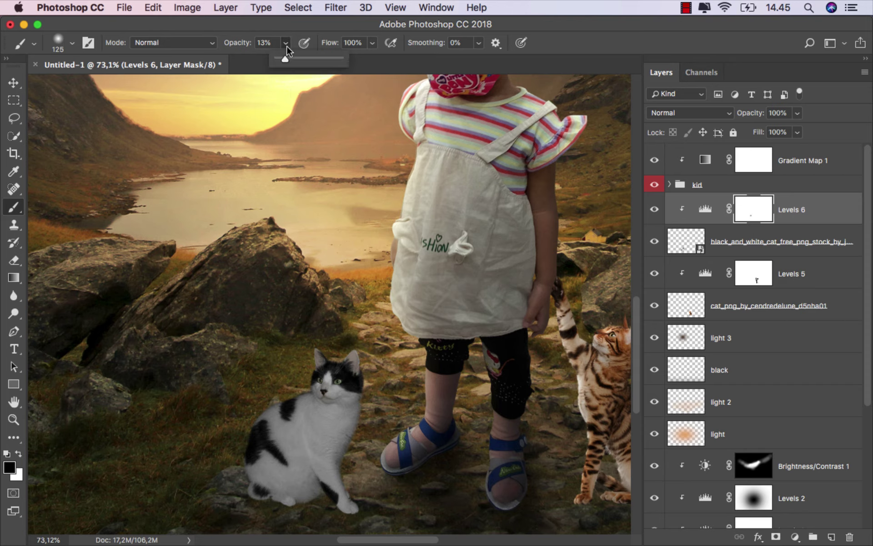
drag(283, 59, 307, 58)
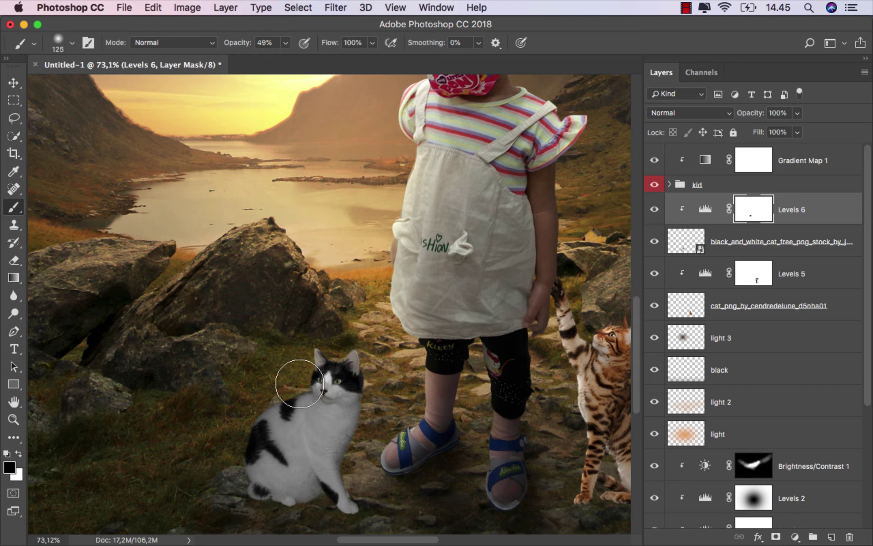
mouse_move(327, 362)
mouse_down()
mouse_move(264, 400)
mouse_move(294, 389)
mouse_up()
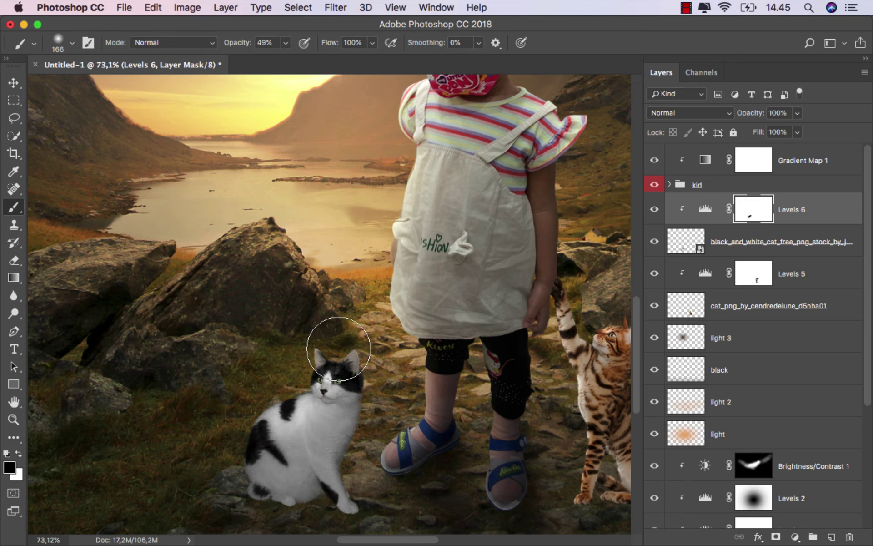
key(bracketleft)
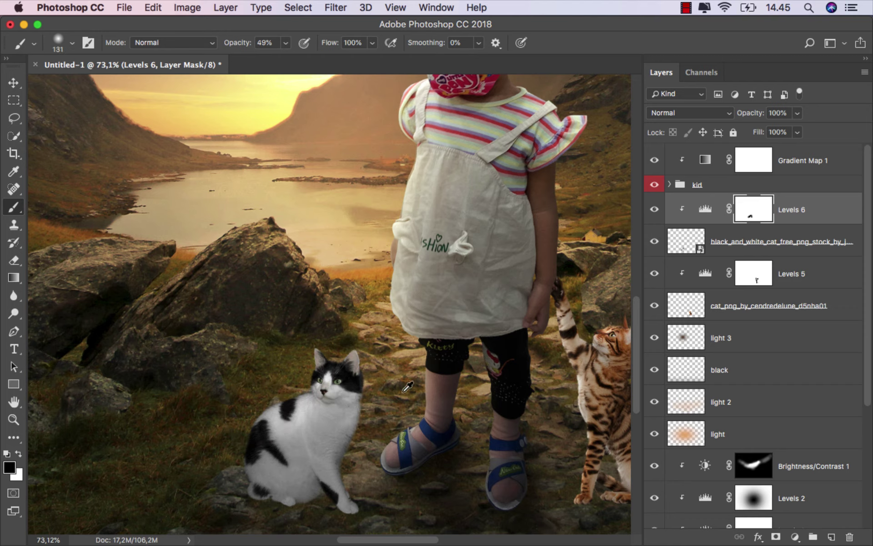
key(bracketright)
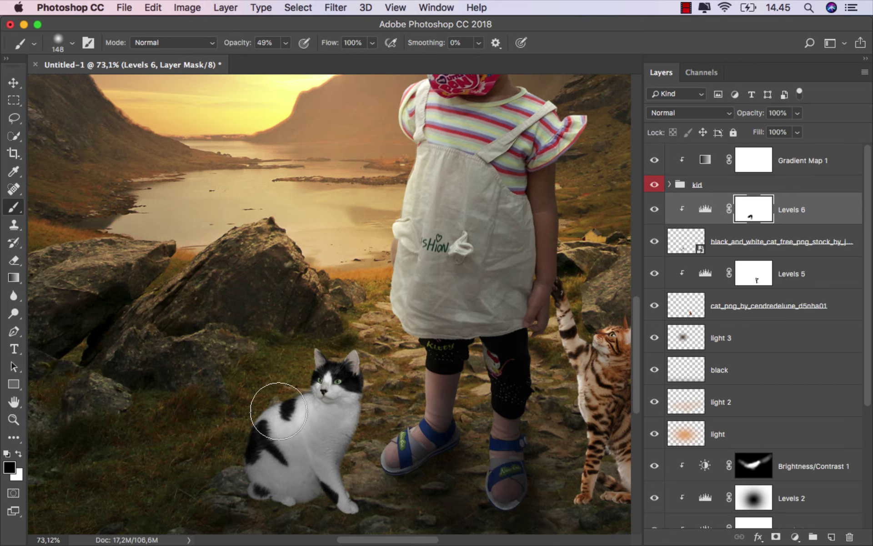
scroll(334, 400, down, 1)
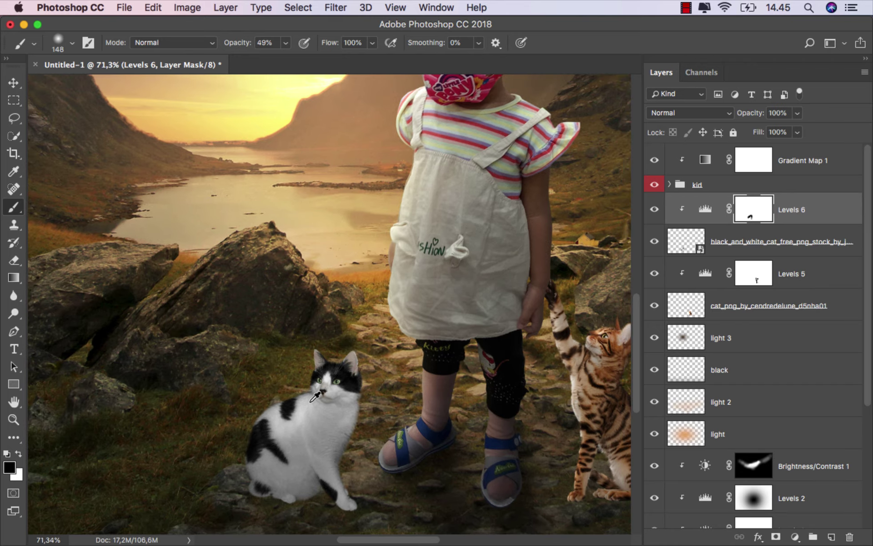
scroll(334, 400, down, 1)
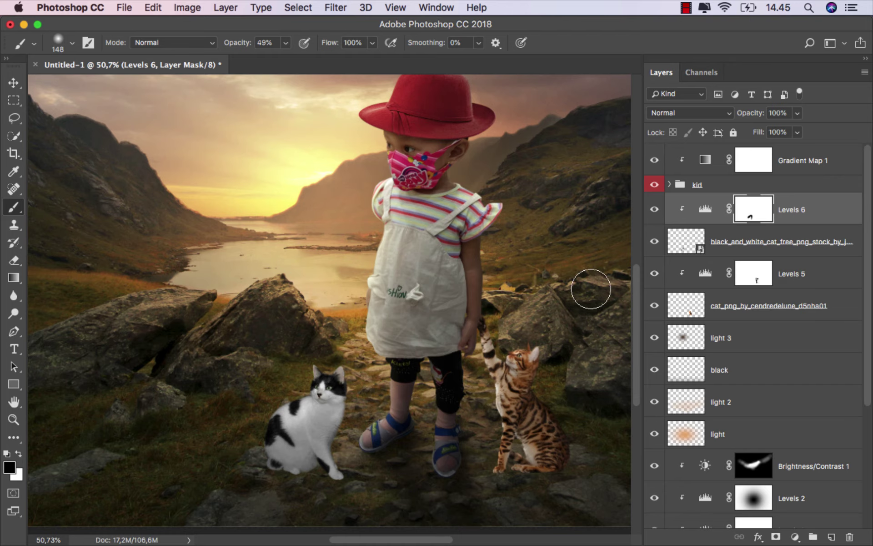
scroll(414, 372, down, 1)
scroll(414, 373, down, 1)
scroll(381, 395, down, 1)
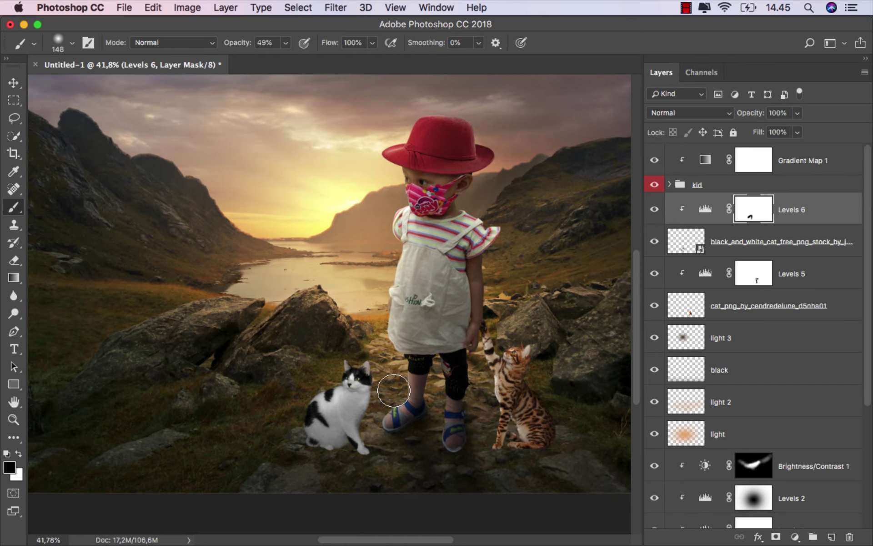
scroll(399, 385, down, 1)
click(791, 220)
Place the black cat image, shrink it to about 16%, and move it onto the slope.
key(v)
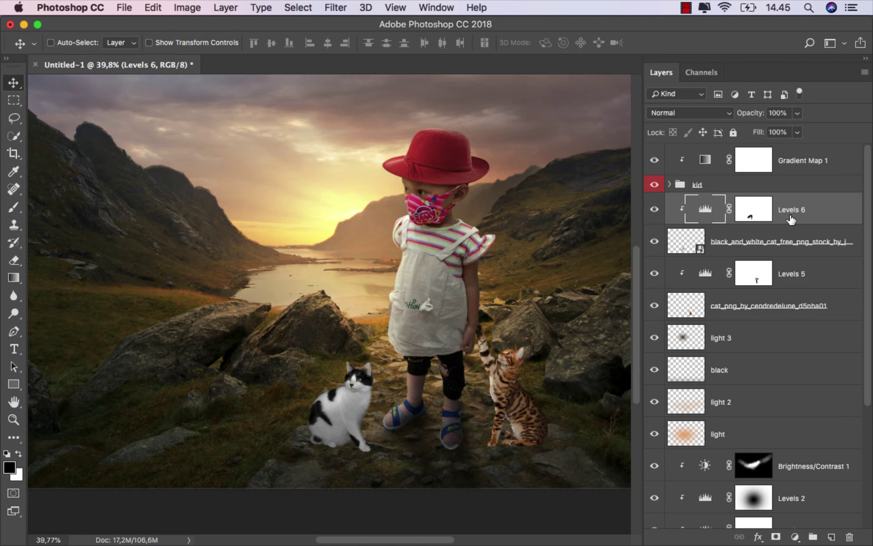
click(341, 514)
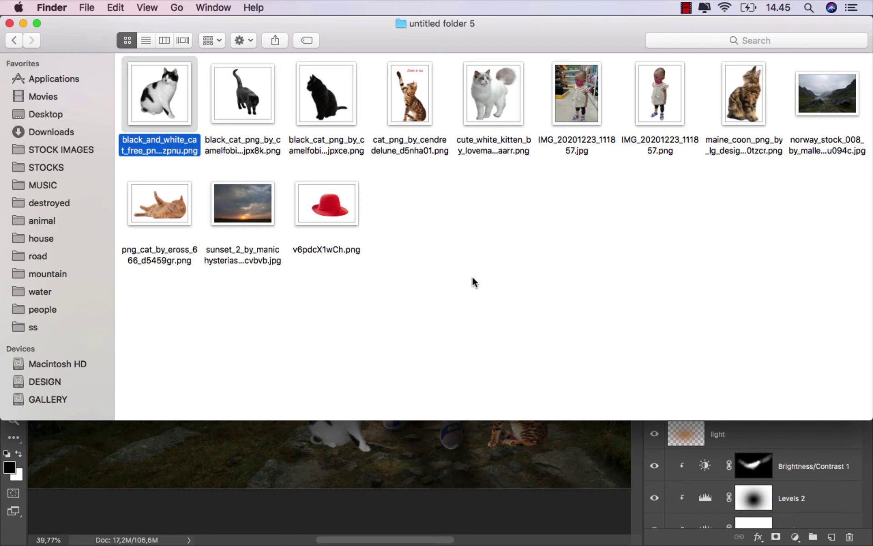
mouse_move(248, 102)
mouse_down()
mouse_move(423, 443)
mouse_move(522, 275)
mouse_up()
scroll(403, 340, down, 3)
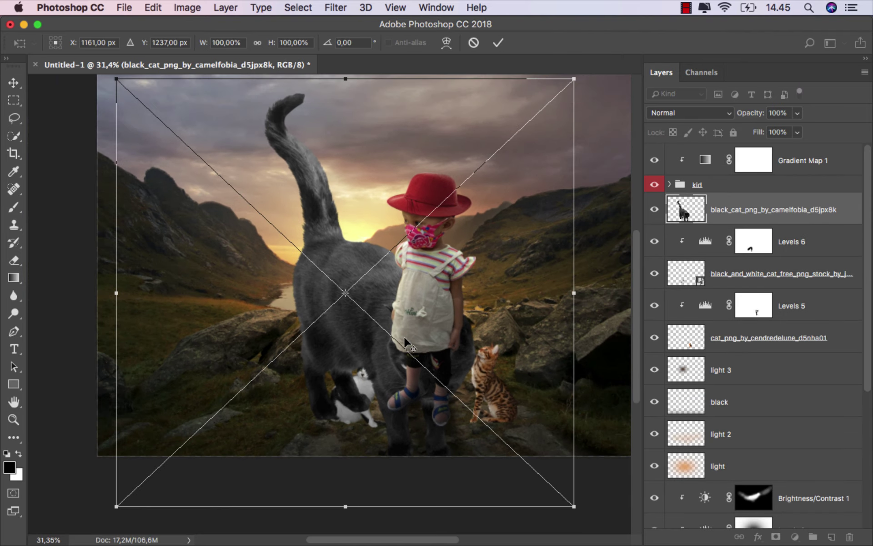
drag(123, 85, 310, 261)
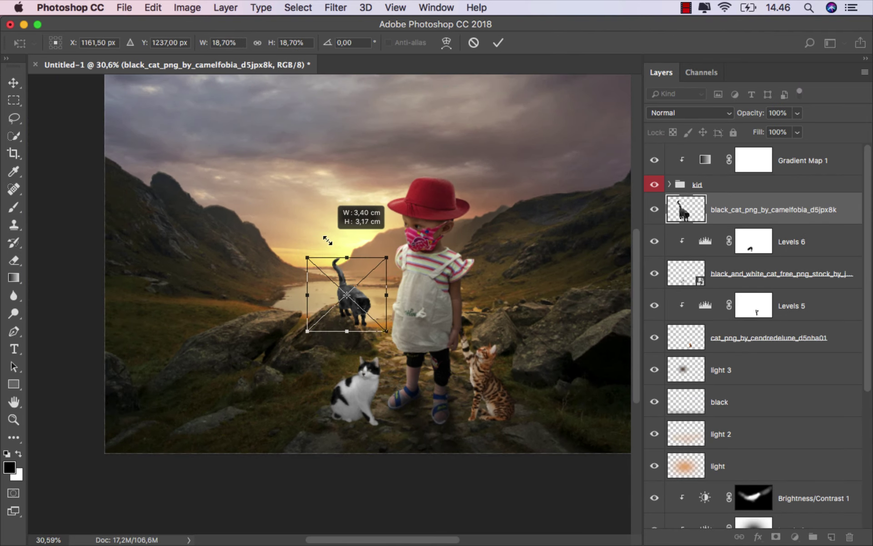
mouse_move(397, 269)
mouse_down()
mouse_move(283, 269)
mouse_move(450, 262)
mouse_up()
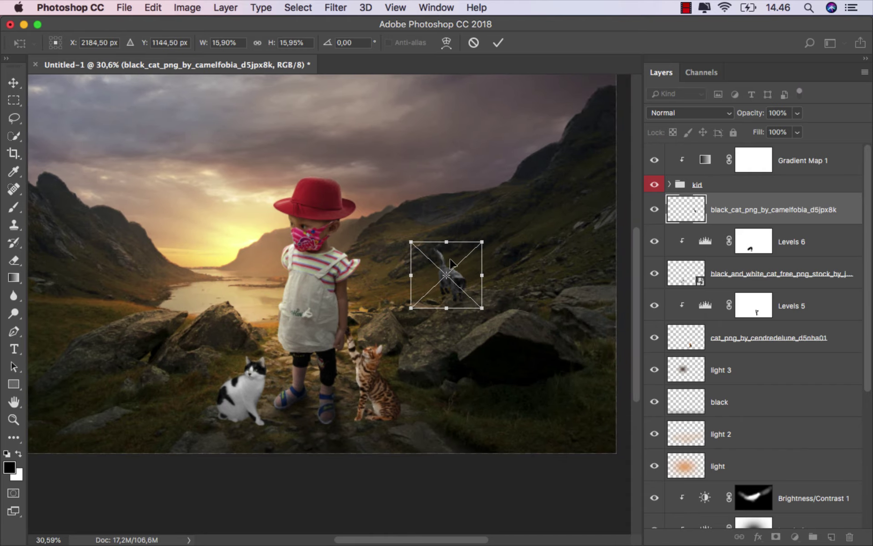
Shrink the cat further to about 12% on the distant rocks and commit the transform.
scroll(450, 262, up, 5)
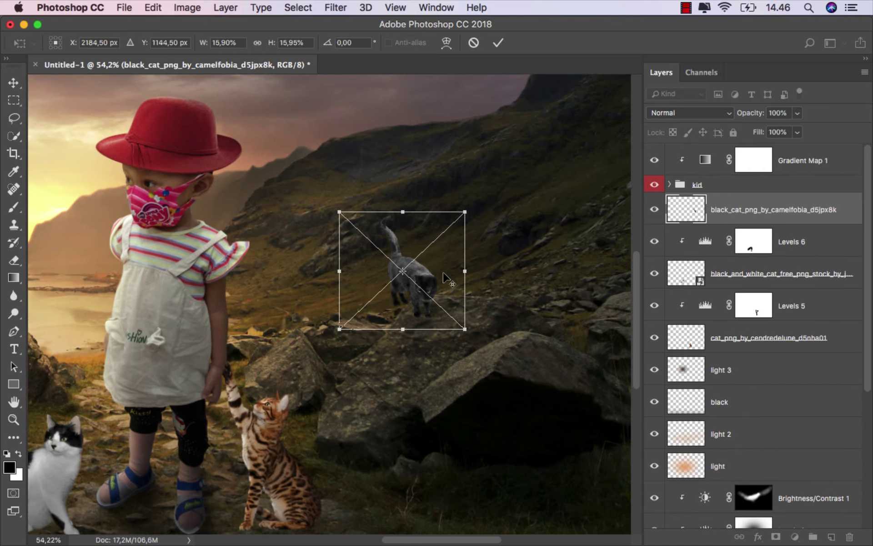
scroll(443, 275, up, 2)
drag(422, 277, 370, 269)
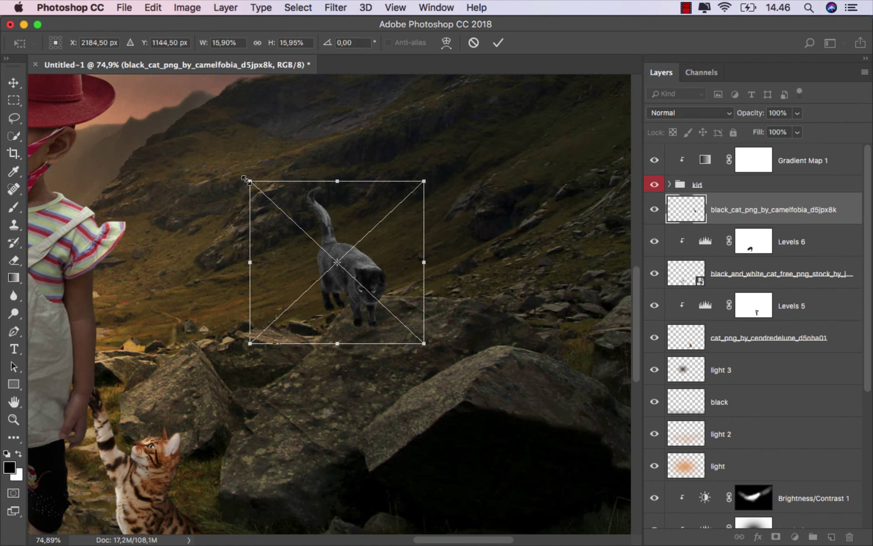
drag(246, 179, 291, 219)
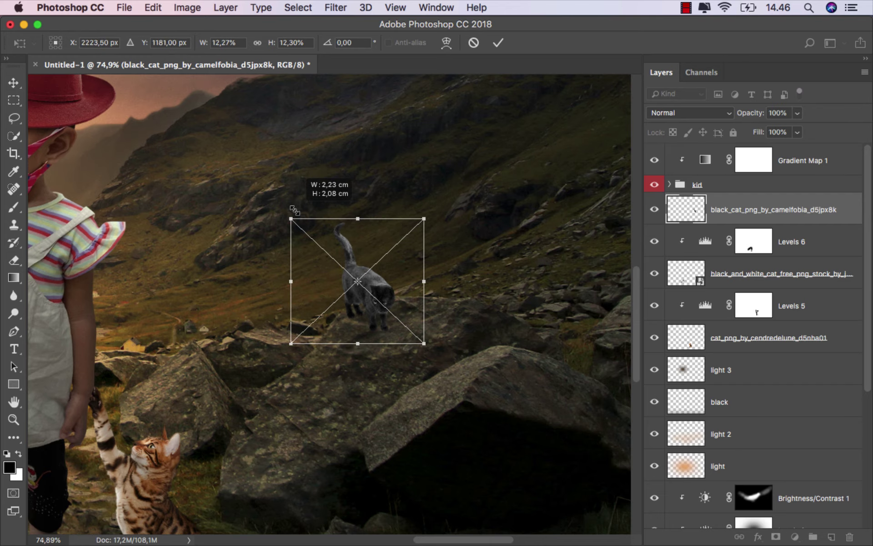
scroll(295, 290, down, 3)
click(498, 42)
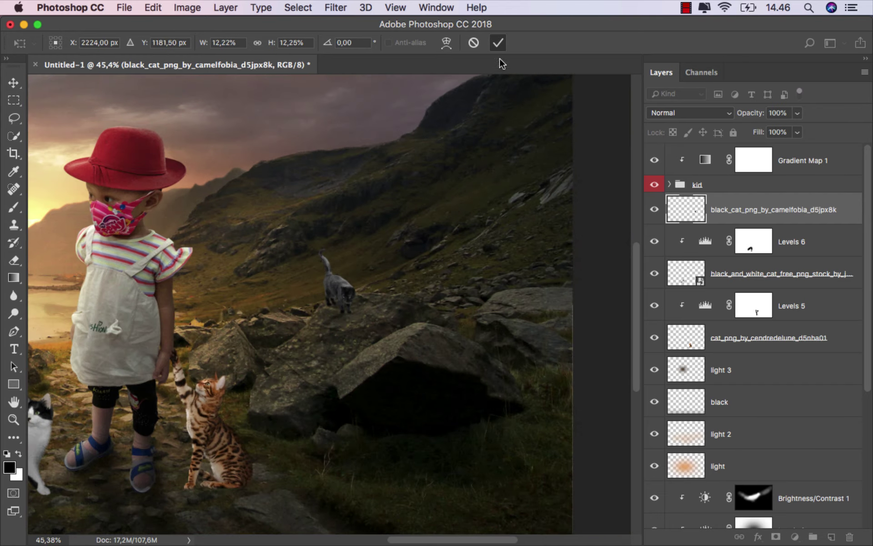
scroll(484, 300, down, 3)
Reposition the grey cat slightly right on the rock.
scroll(518, 362, up, 3)
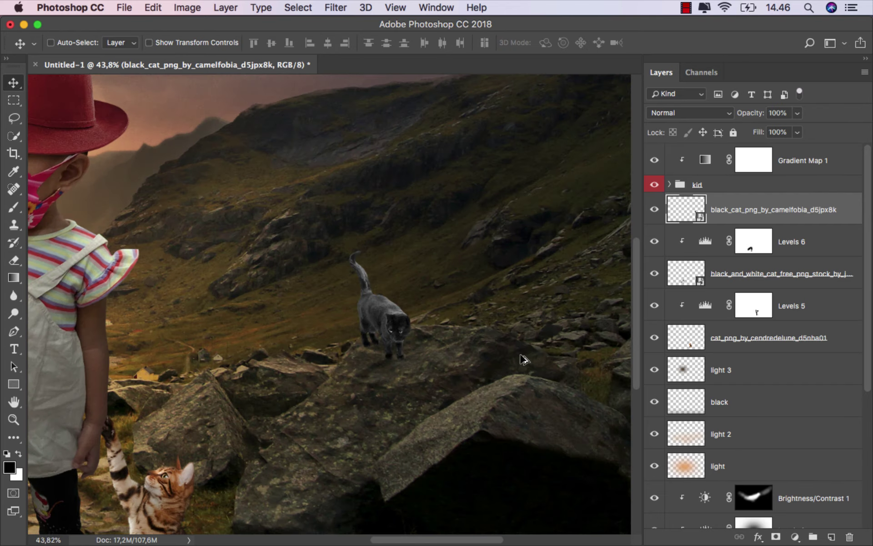
scroll(448, 347, up, 5)
drag(367, 324, 384, 324)
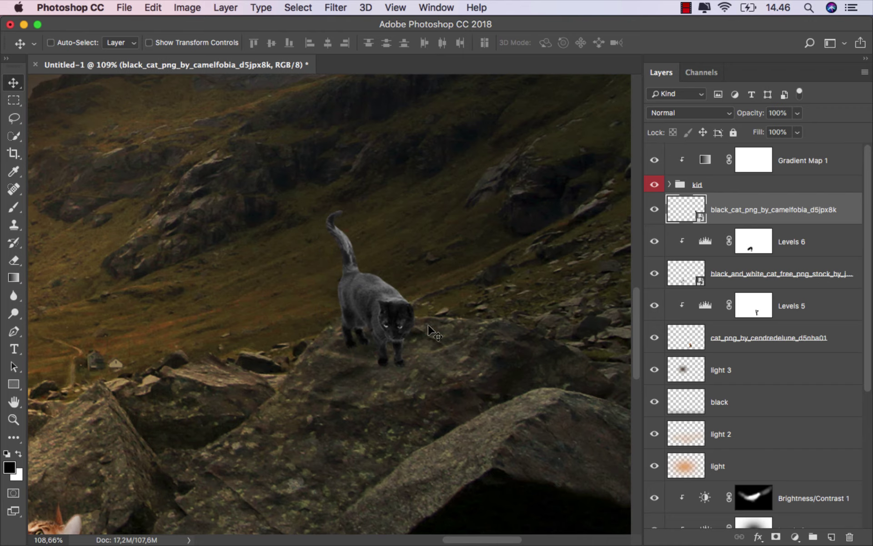
scroll(346, 313, right, 5)
mouse_move(305, 308)
mouse_down()
mouse_move(340, 331)
mouse_move(317, 330)
mouse_up()
scroll(318, 329, up, 2)
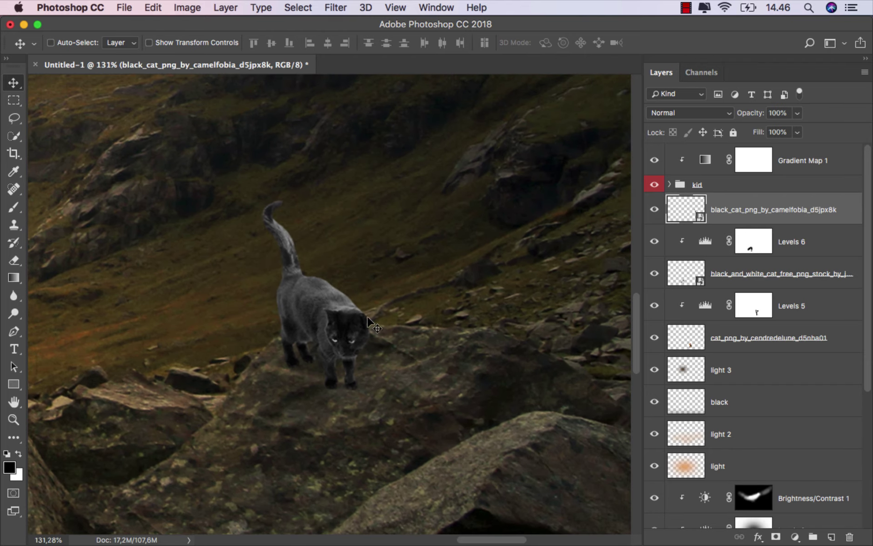
scroll(431, 295, up, 1)
Add a new layer named black, clipped to the grey cat, in Multiply mode.
click(830, 537)
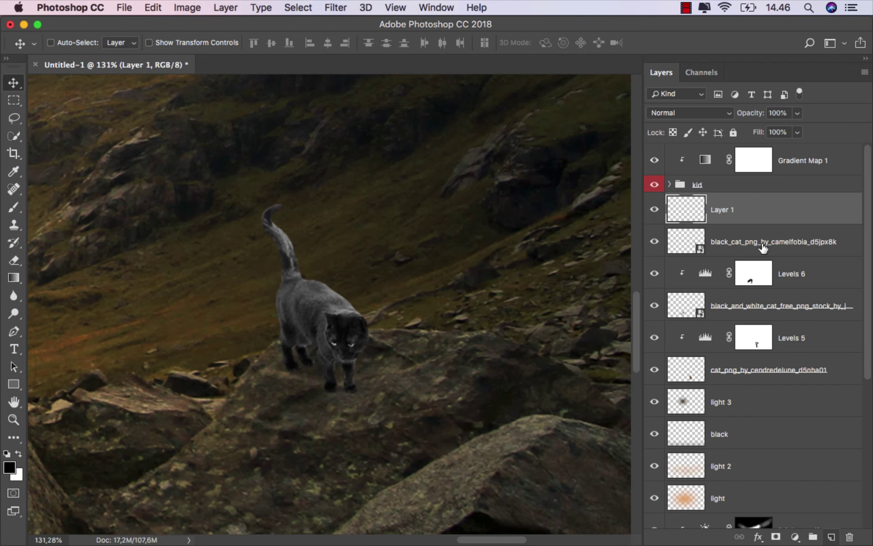
right_click(741, 212)
click(656, 438)
text(black)
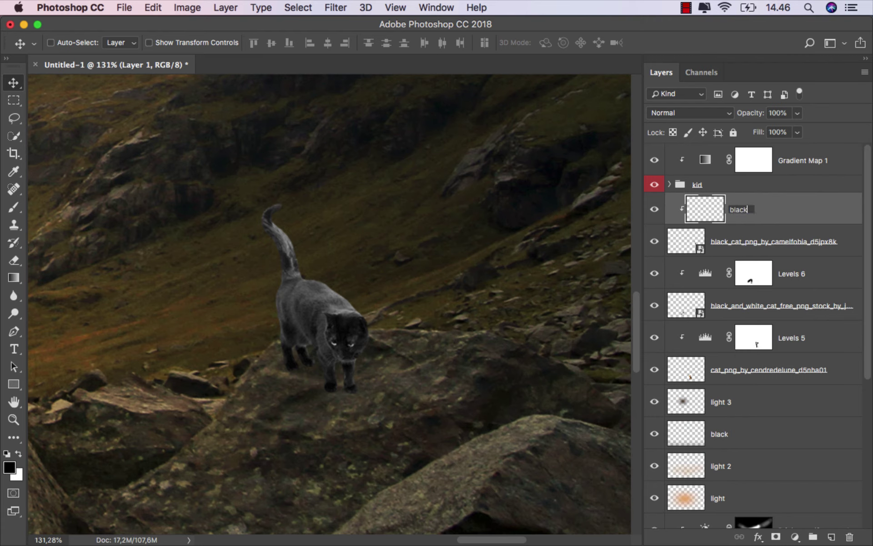
key(Return)
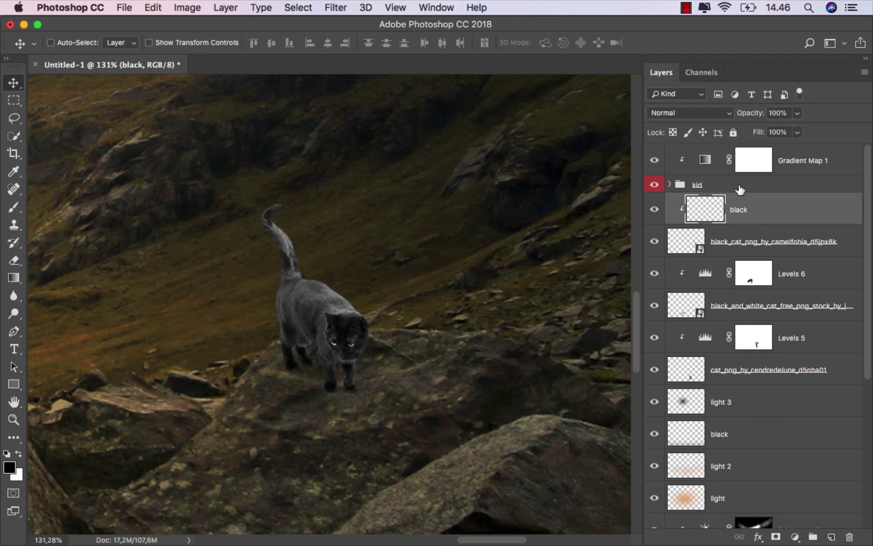
click(683, 116)
click(683, 150)
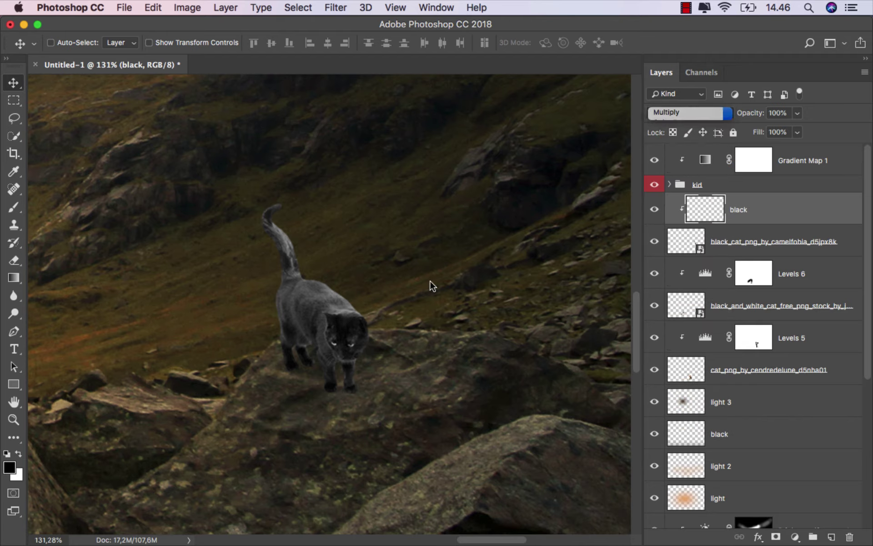
Paint darkening at 10% brush opacity over the cat's shoulder, back and tail base; set fill to 83%.
right_click(14, 207)
click(78, 205)
scroll(280, 297, up, 1)
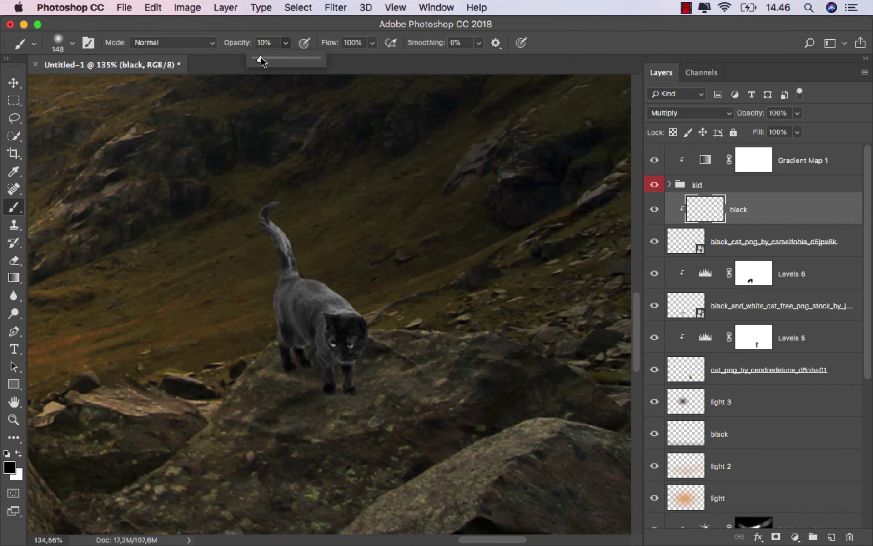
mouse_move(345, 216)
mouse_down()
mouse_move(285, 231)
mouse_move(296, 302)
mouse_move(255, 206)
mouse_move(268, 197)
mouse_up()
scroll(295, 229, up, 3)
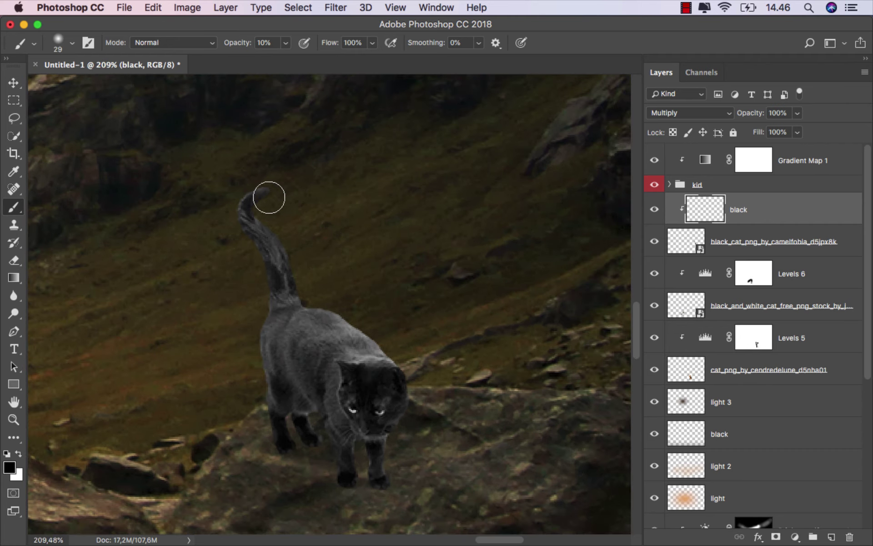
drag(312, 307, 325, 307)
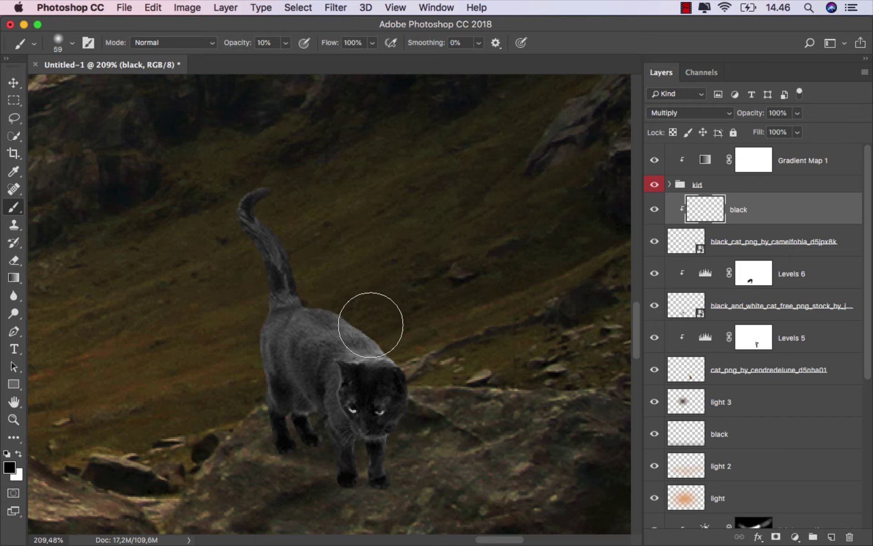
drag(405, 352, 393, 351)
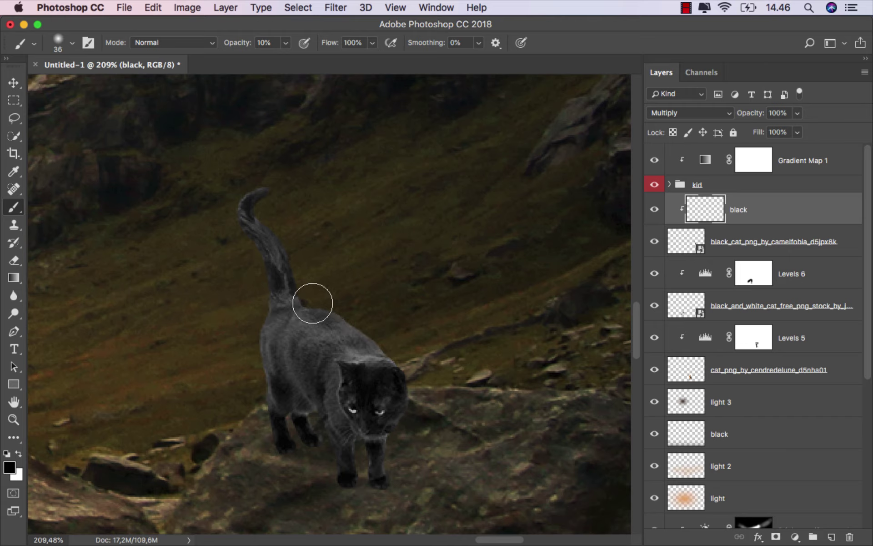
drag(396, 347, 337, 306)
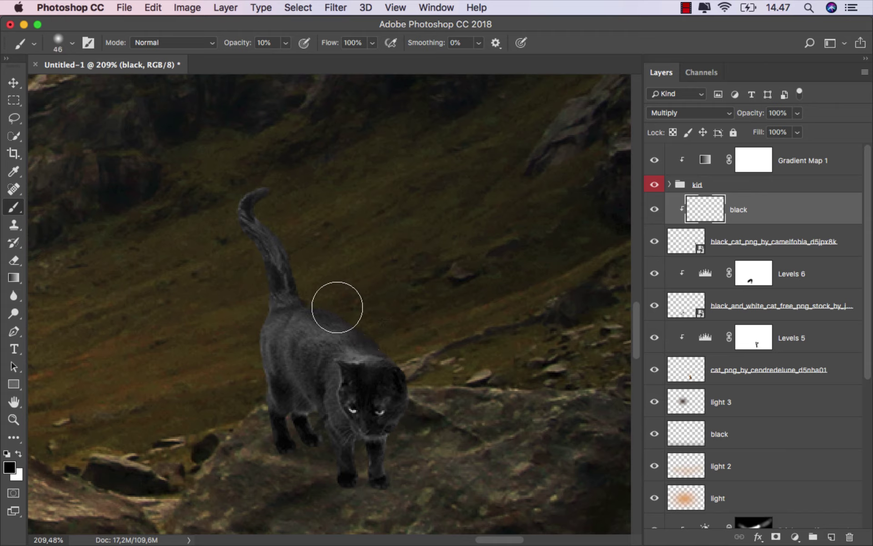
scroll(436, 290, down, 4)
scroll(439, 290, down, 1)
scroll(421, 314, up, 1)
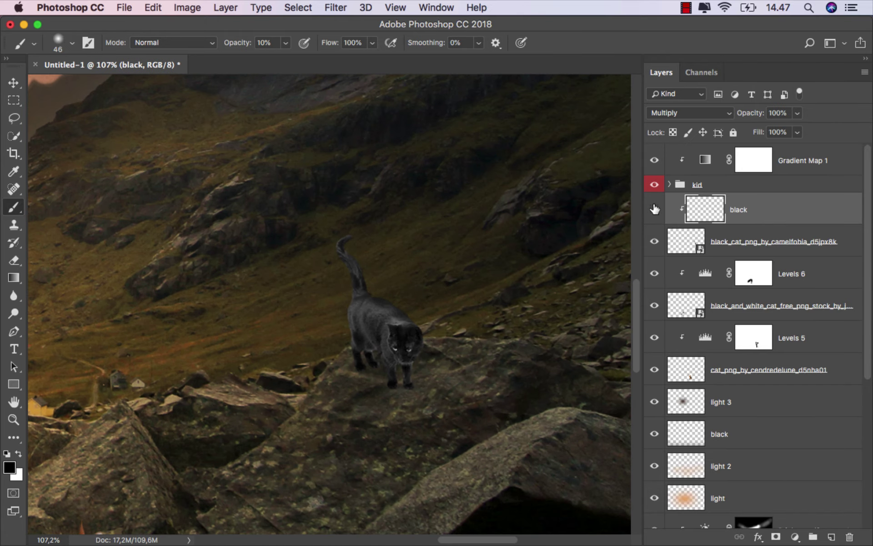
scroll(502, 314, down, 1)
scroll(502, 314, down, 1)
scroll(502, 313, down, 1)
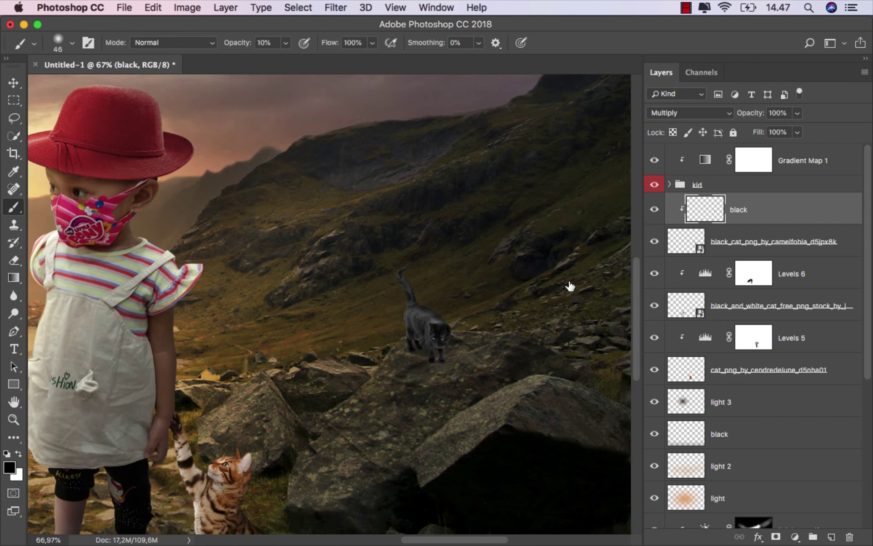
click(797, 132)
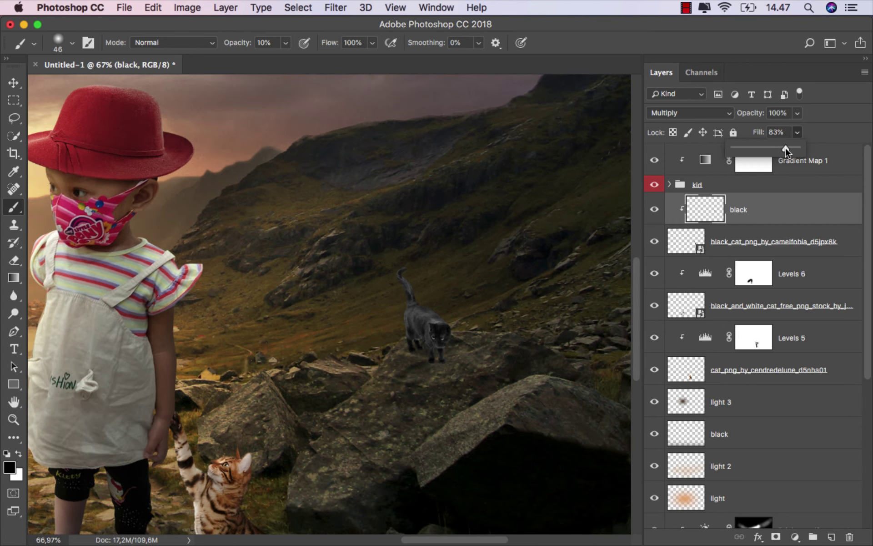
scroll(431, 390, down, 2)
Fit the image to the window, compare the darkening, and place the orange lying cat image.
key(v)
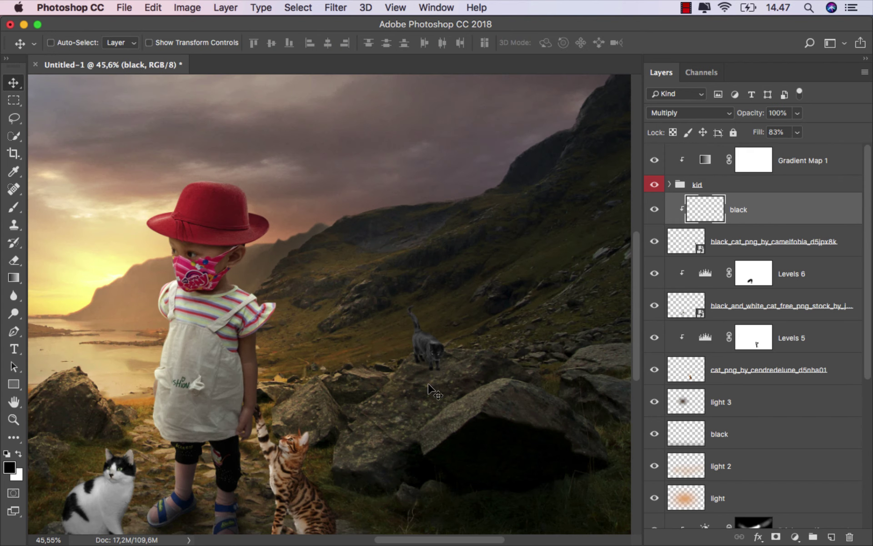
key(ctrl+0)
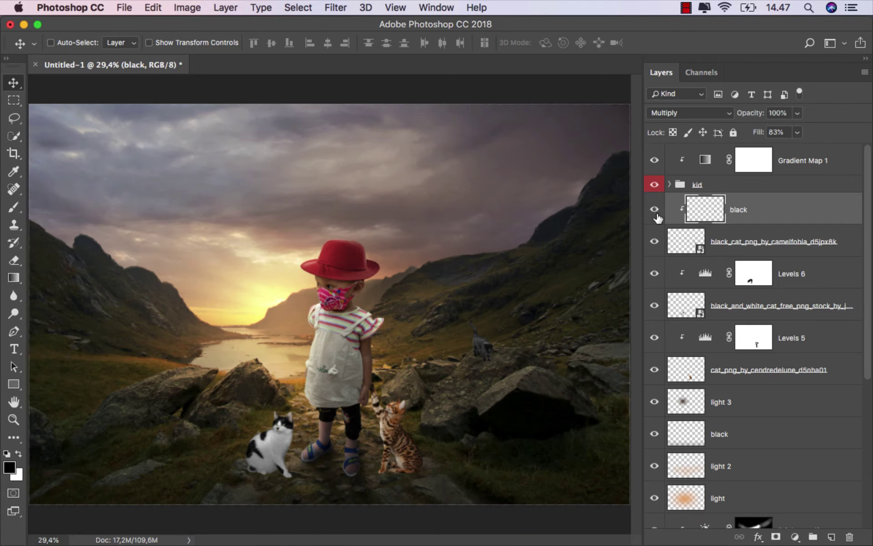
click(654, 214)
mouse_move(332, 544)
click(334, 514)
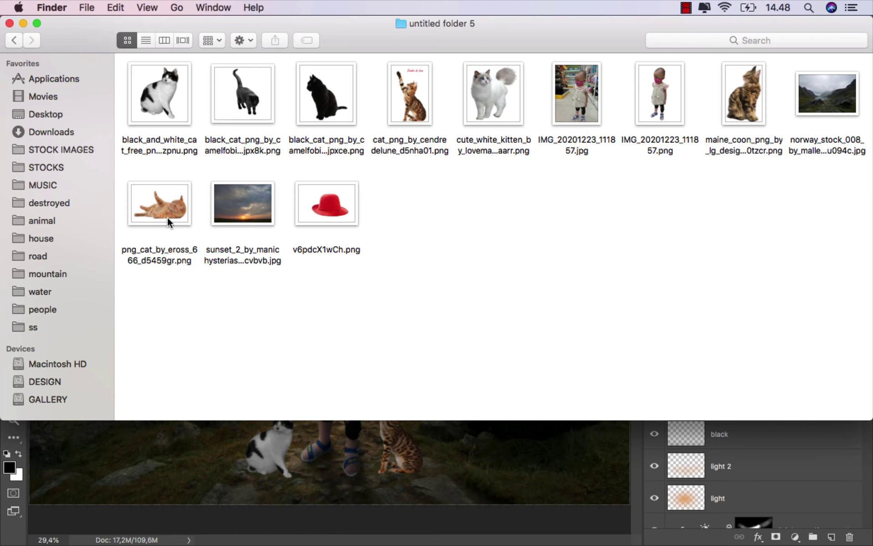
drag(168, 217, 405, 437)
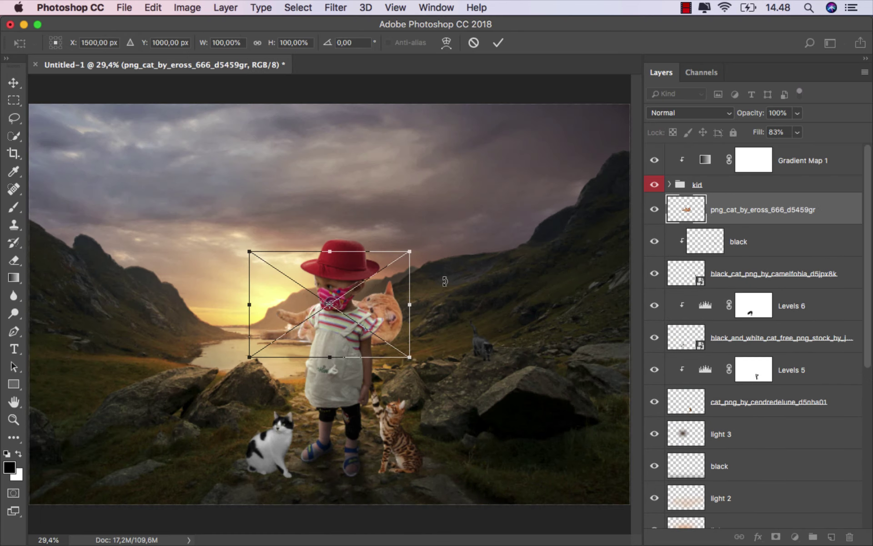
Rotate the orange cat to the rock slope, scale it to about 43%, and commit.
scroll(420, 339, up, 1)
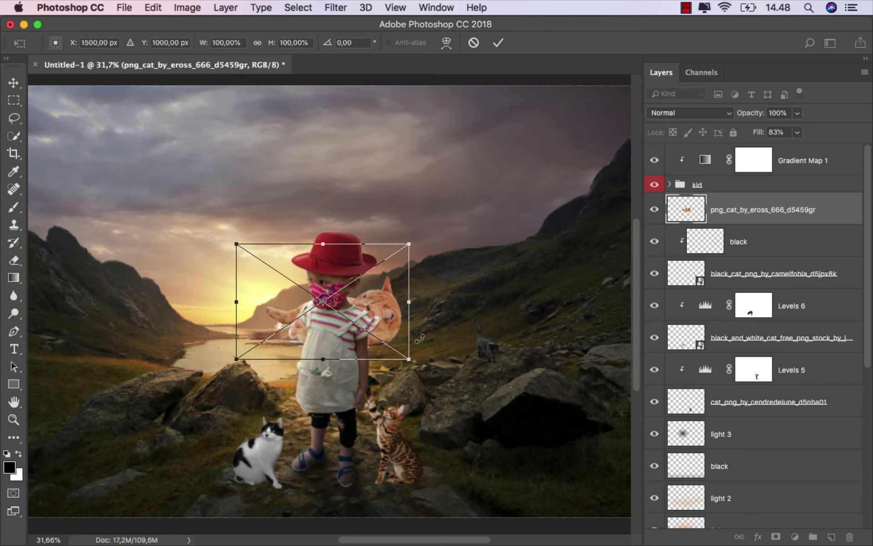
drag(421, 338, 455, 273)
drag(415, 311, 512, 345)
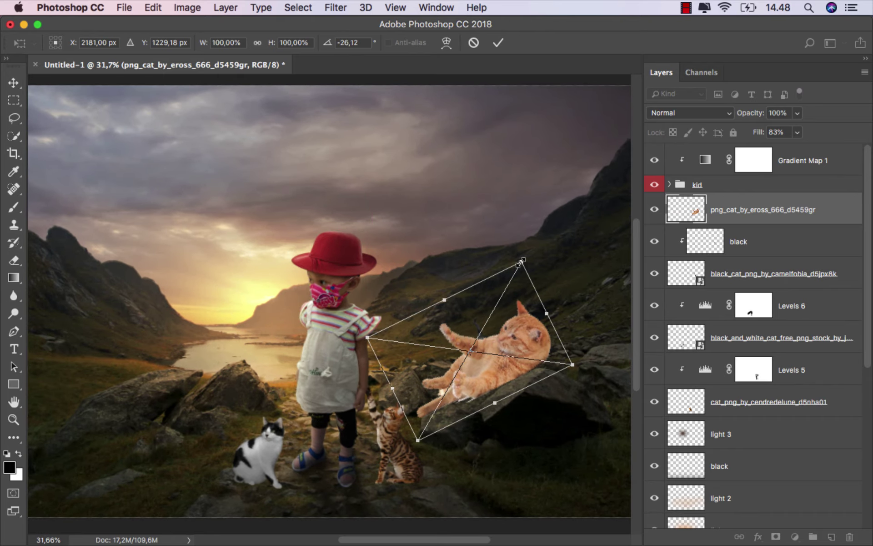
drag(572, 364, 510, 356)
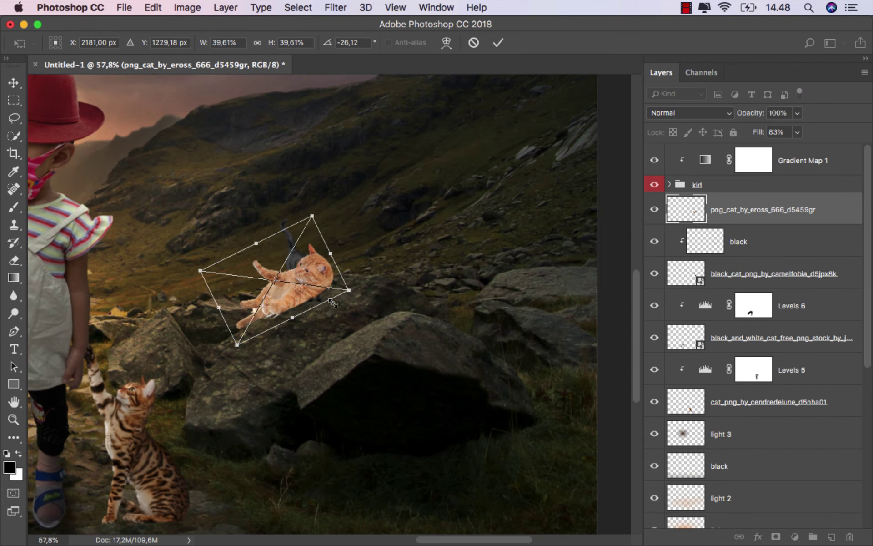
mouse_move(354, 292)
mouse_down()
mouse_move(365, 284)
mouse_move(364, 314)
mouse_up()
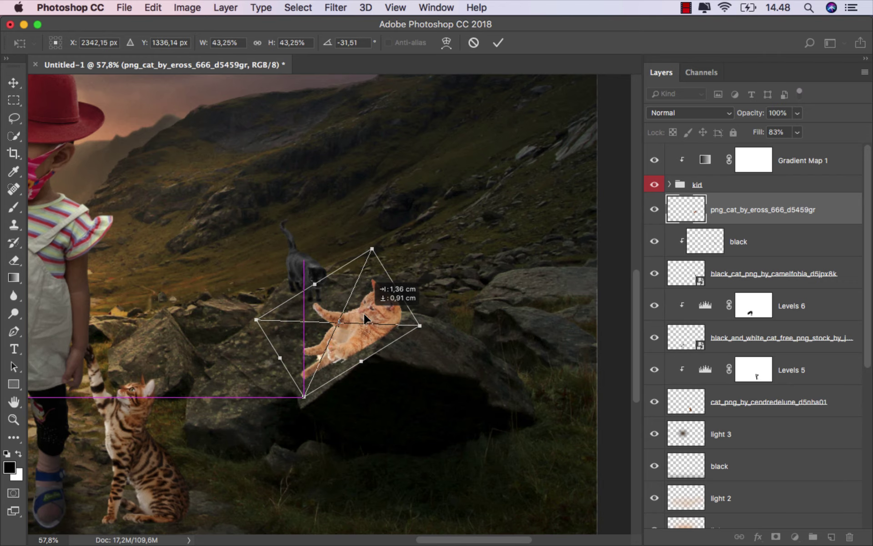
click(498, 43)
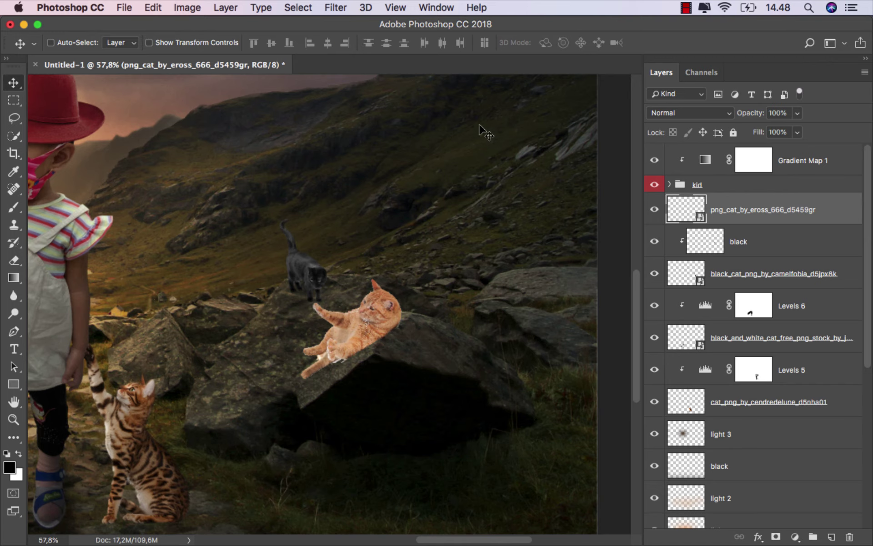
Move the orange cat onto the big rock, rotating to about -33° and scaling to about 40%.
scroll(372, 327, up, 3)
scroll(369, 327, up, 3)
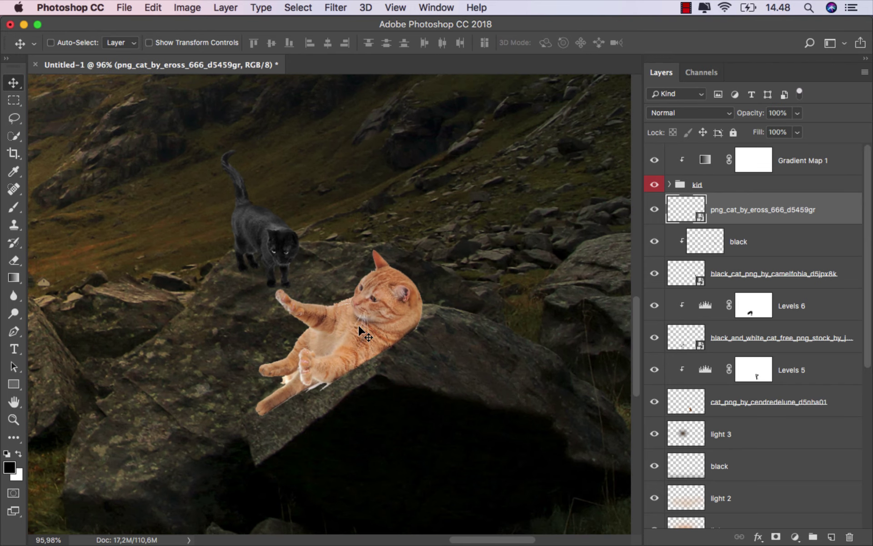
mouse_move(359, 327)
mouse_down()
mouse_move(347, 326)
mouse_move(339, 345)
mouse_up()
scroll(346, 326, up, 4)
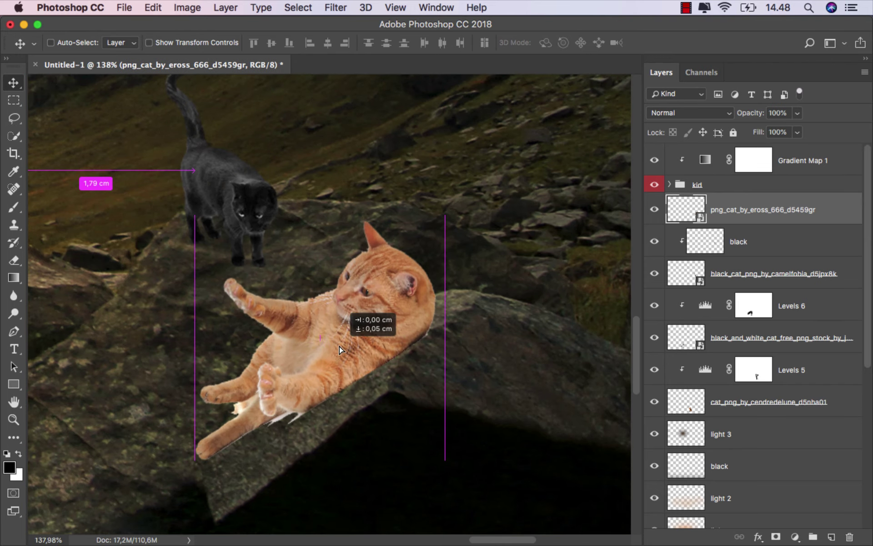
drag(388, 362, 413, 369)
key(ctrl+t)
mouse_move(532, 407)
mouse_down()
mouse_move(545, 394)
mouse_move(541, 400)
mouse_up()
drag(396, 150, 392, 160)
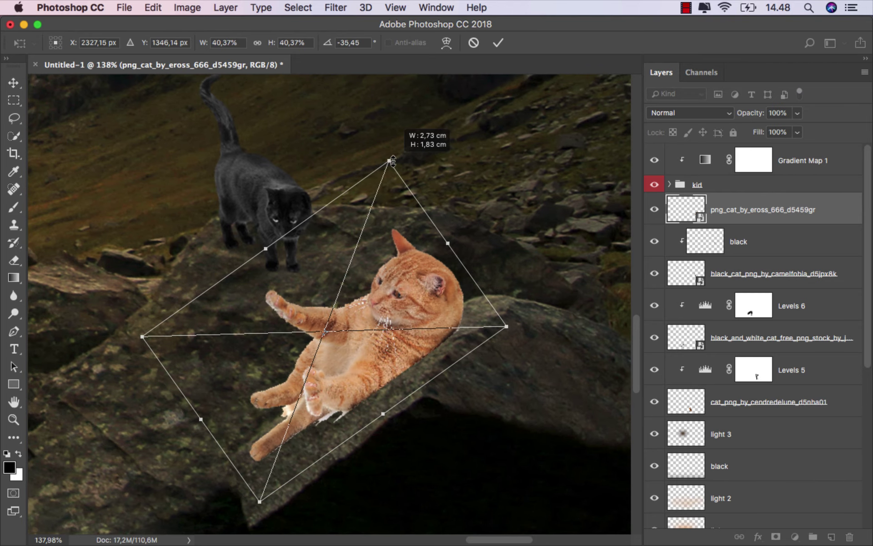
key(Return)
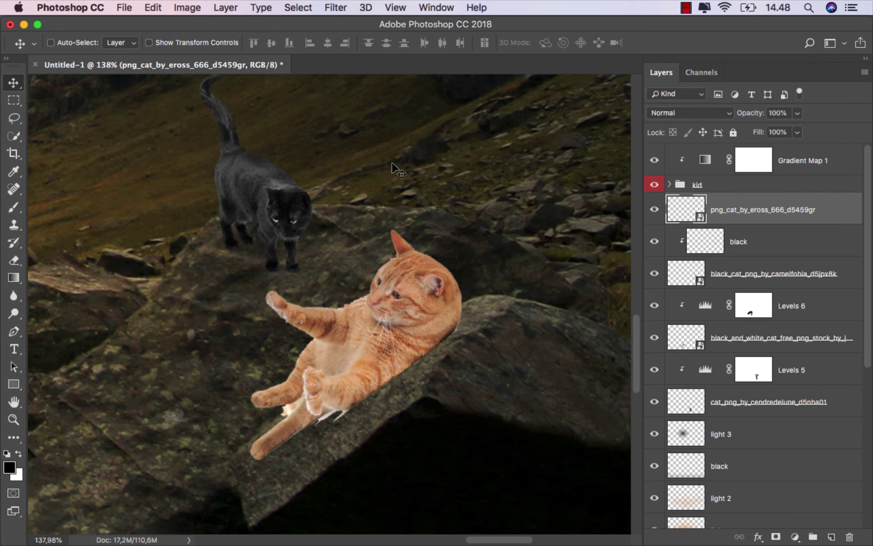
Distort the orange cat to fit the rock slope, then nudge it slightly right.
scroll(456, 366, down, 5)
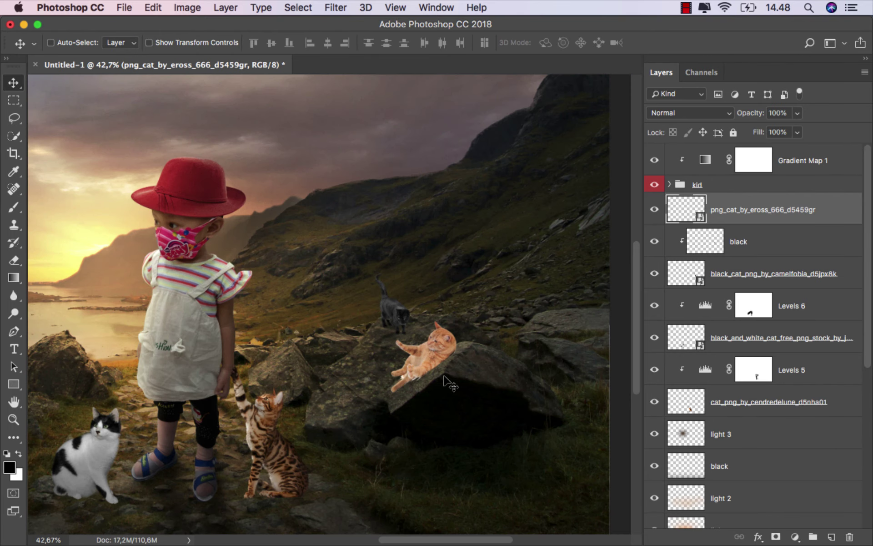
scroll(435, 375, up, 5)
key(ctrl+t)
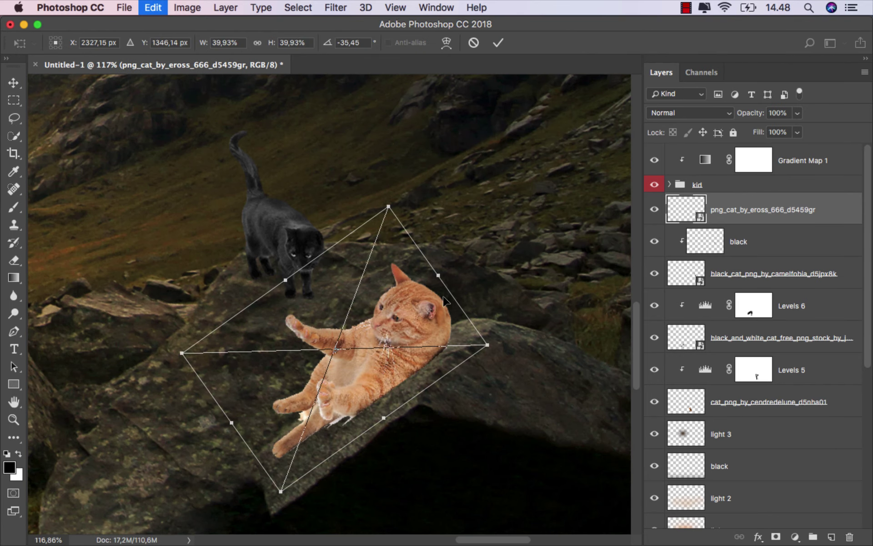
drag(390, 205, 390, 210)
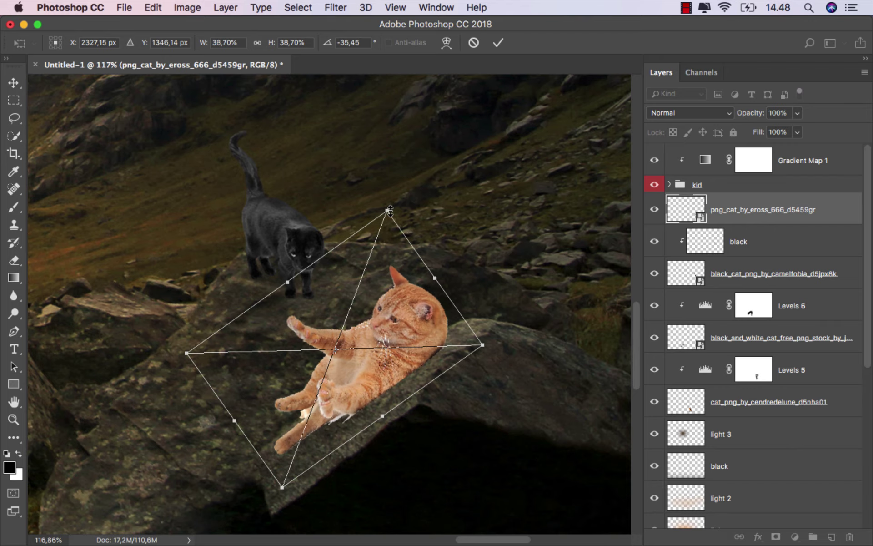
key(Return)
scroll(400, 405, up, 1)
scroll(373, 393, up, 1)
drag(366, 387, 372, 390)
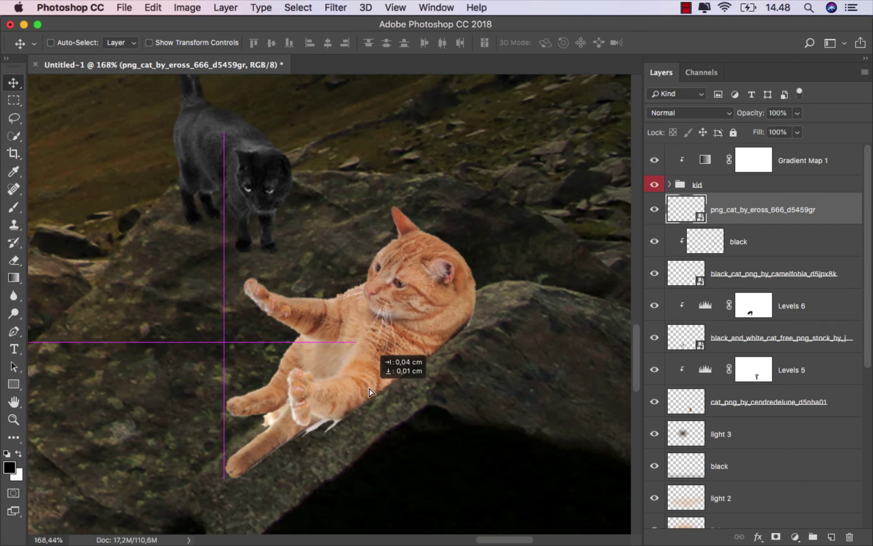
Rasterize the orange cat layer and add a layer mask to it.
right_click(738, 215)
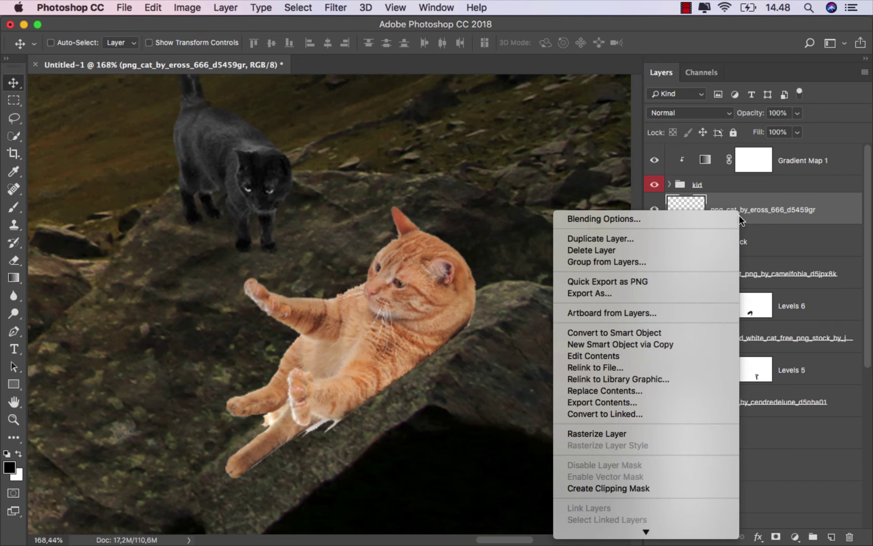
click(660, 430)
scroll(351, 432, up, 1)
drag(355, 422, 363, 415)
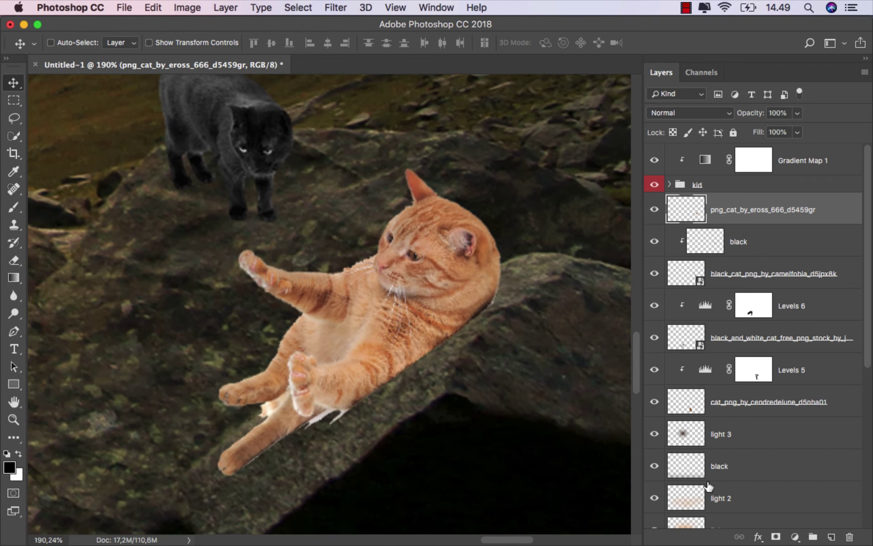
click(775, 535)
Mask out the white fringe beside the lower paw with a 100% opacity, ~8 px brush.
click(14, 207)
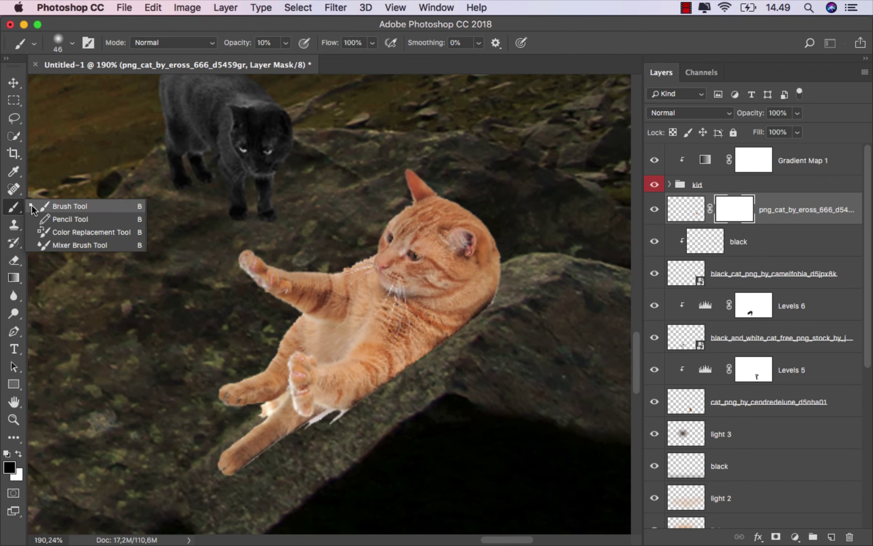
drag(287, 43, 302, 61)
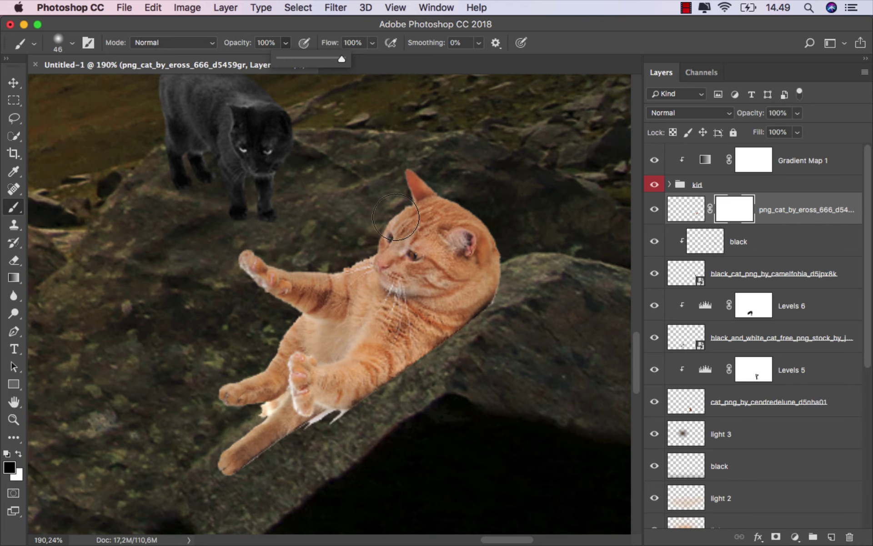
drag(312, 370, 300, 370)
scroll(300, 438, up, 3)
drag(263, 454, 337, 402)
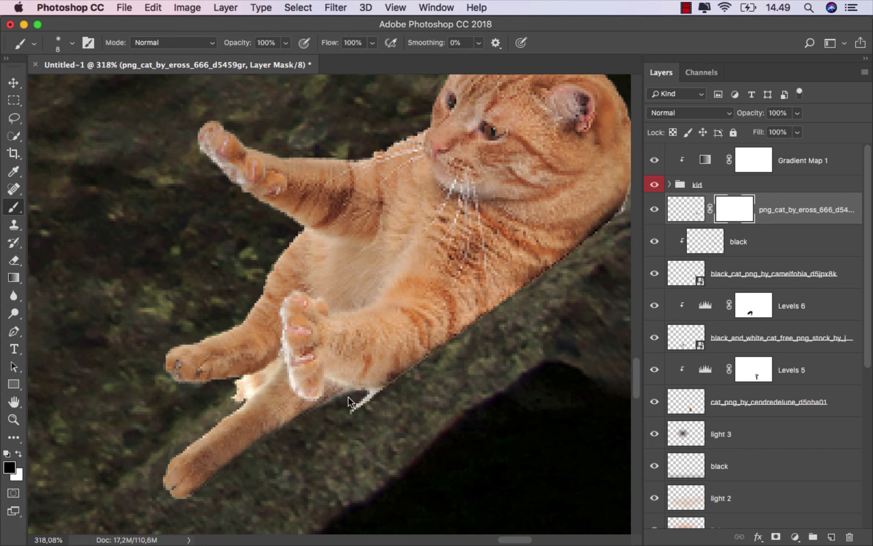
drag(350, 397, 375, 401)
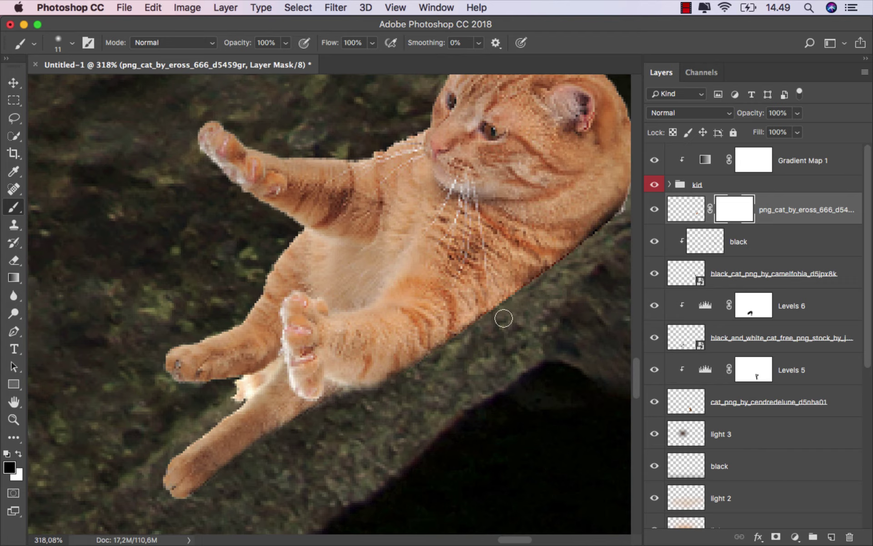
Apply the layer mask permanently to the orange cat layer.
drag(504, 318, 376, 423)
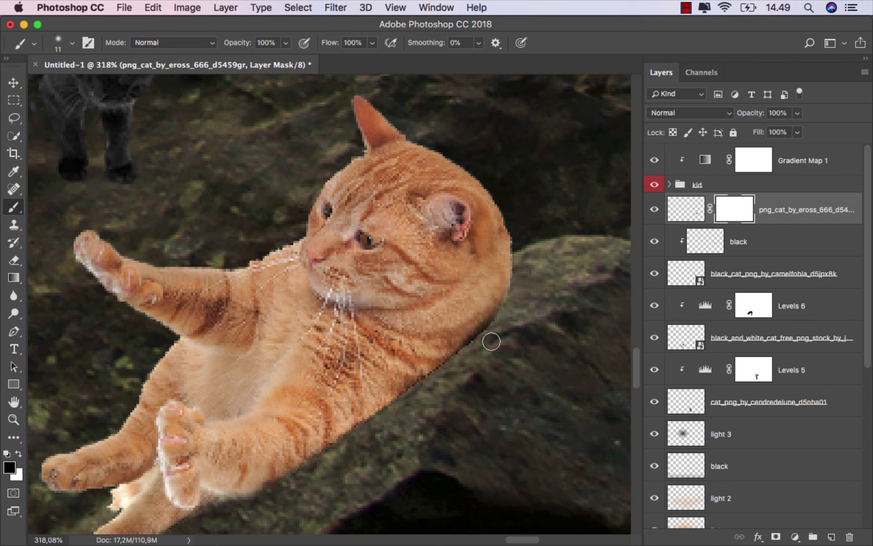
scroll(489, 364, down, 2)
scroll(455, 395, down, 3)
scroll(455, 400, left, 2)
scroll(500, 382, down, 1)
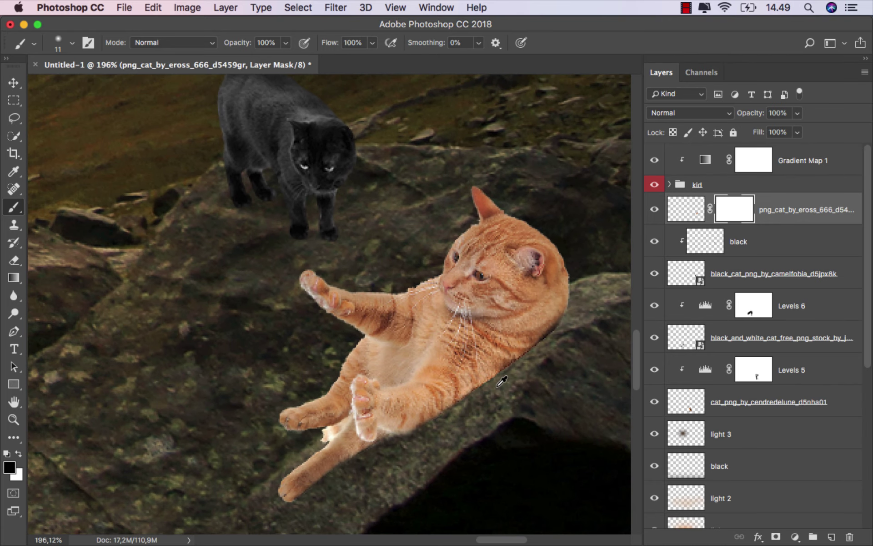
right_click(735, 220)
click(718, 248)
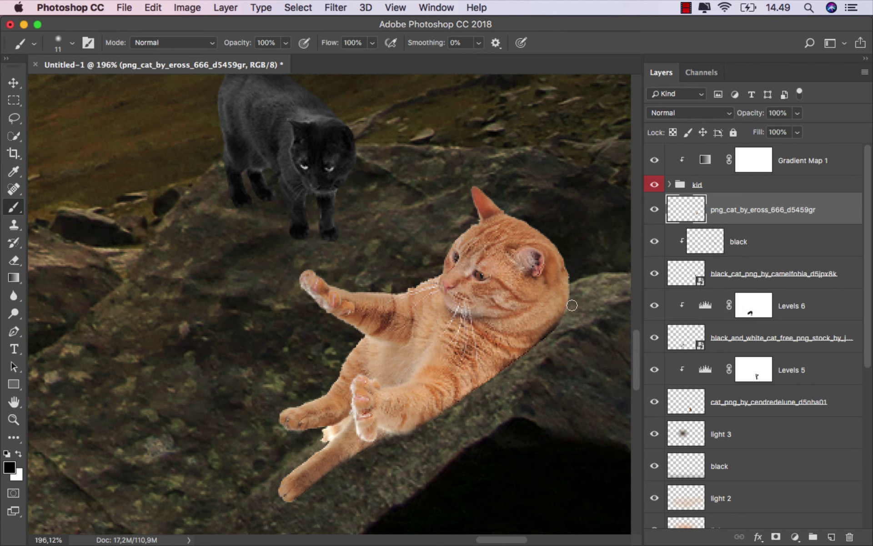
click(13, 296)
click(54, 290)
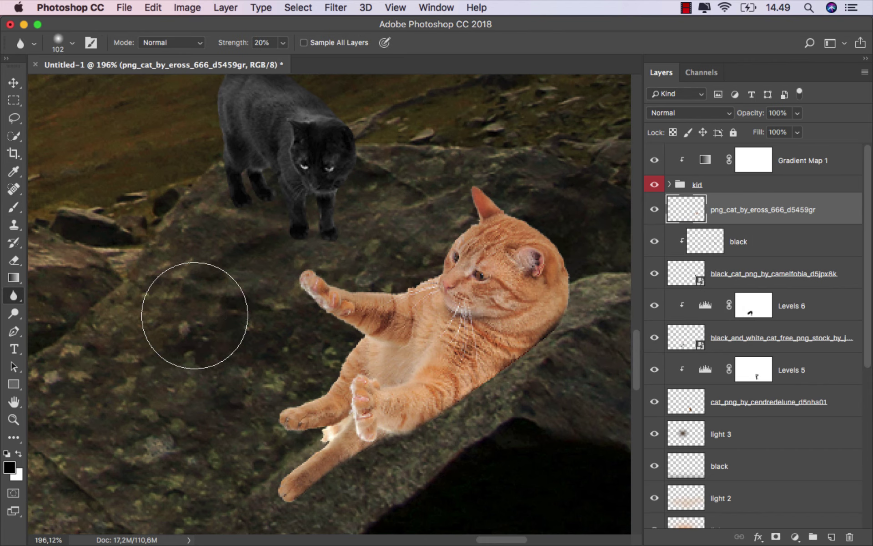
Blur the orange cat's edge from face to lower paw with a 41 px Blur brush.
drag(160, 316, 158, 317)
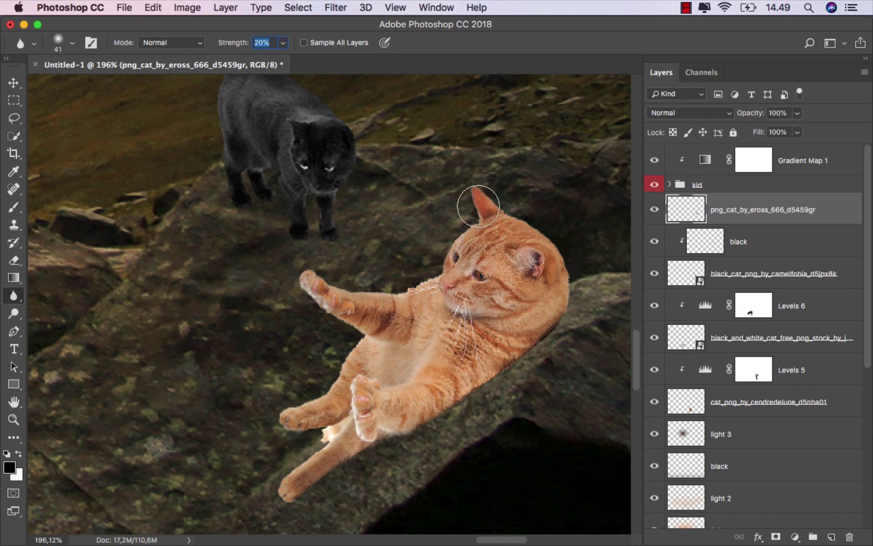
mouse_move(409, 279)
mouse_down()
mouse_move(286, 428)
mouse_move(577, 303)
mouse_move(569, 251)
mouse_up()
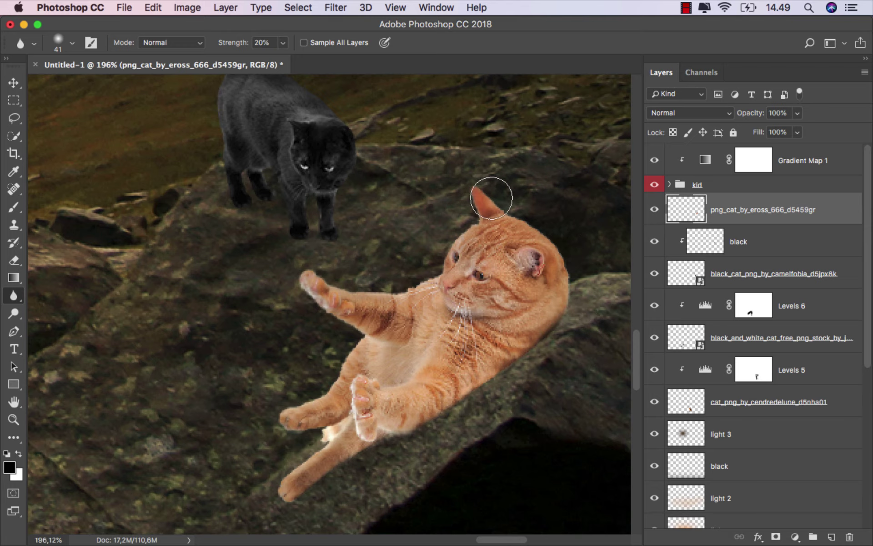
scroll(450, 311, down, 5)
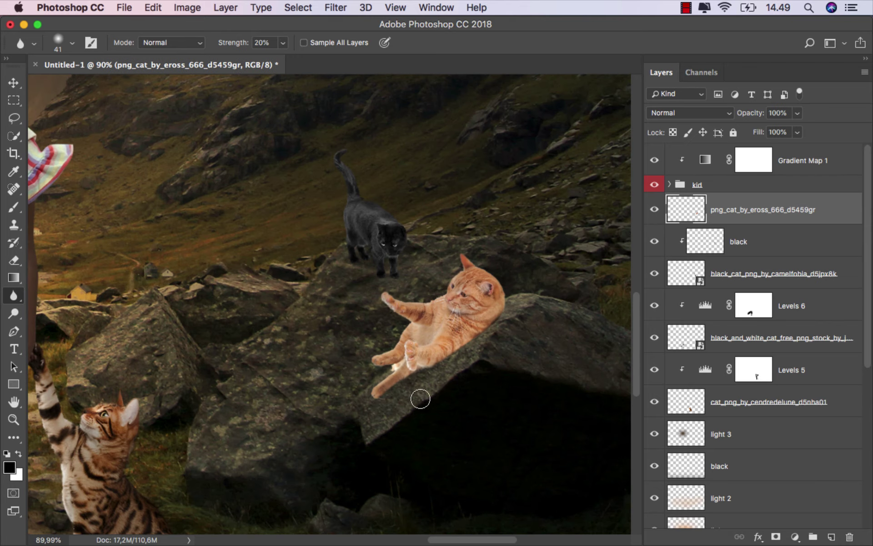
Nudge the orange cat slightly up and to the right on the rock.
click(13, 82)
scroll(272, 326, down, 1)
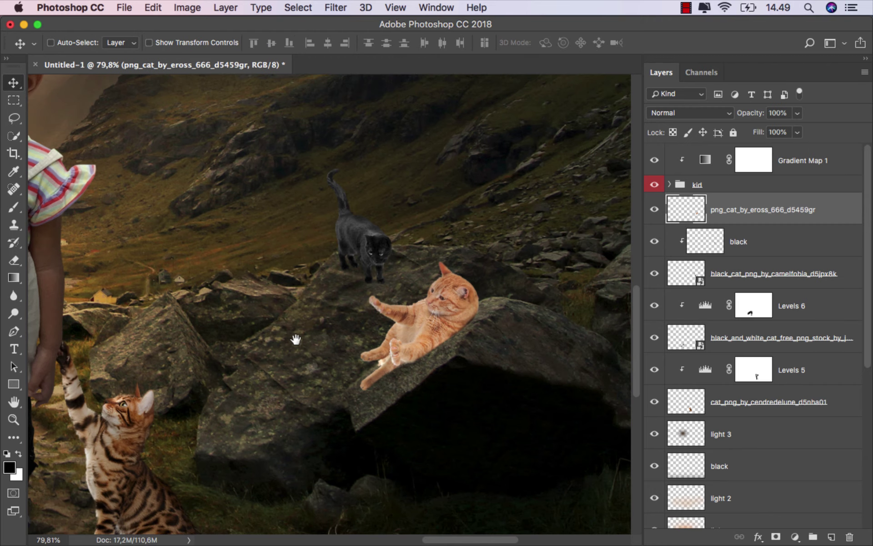
drag(296, 339, 329, 337)
scroll(389, 357, down, 4)
scroll(443, 333, up, 3)
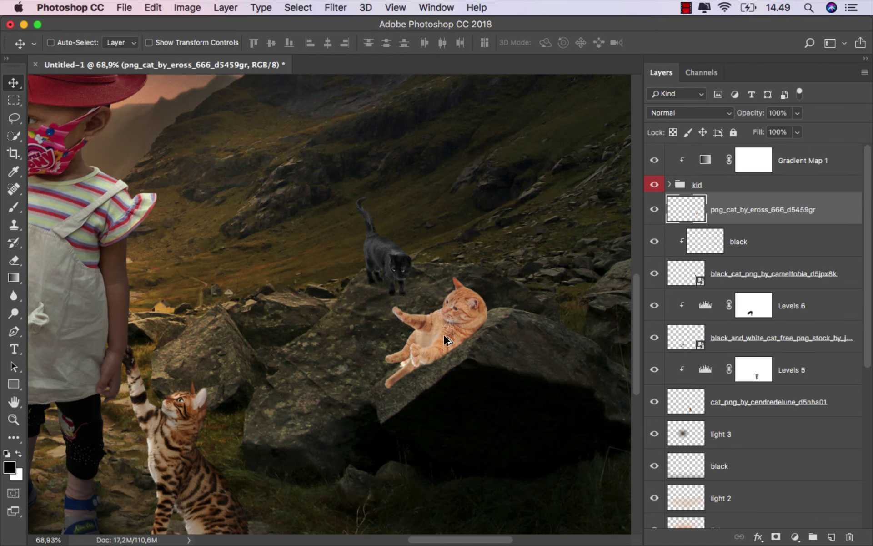
scroll(444, 334, up, 1)
mouse_move(444, 334)
mouse_down()
mouse_move(432, 341)
mouse_move(462, 326)
mouse_up()
scroll(456, 339, up, 1)
scroll(457, 339, up, 1)
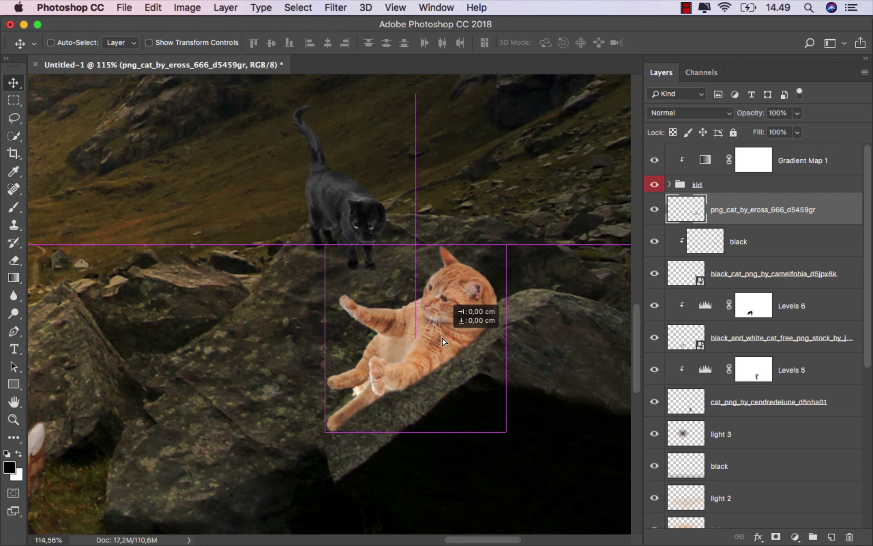
scroll(445, 349, right, 5)
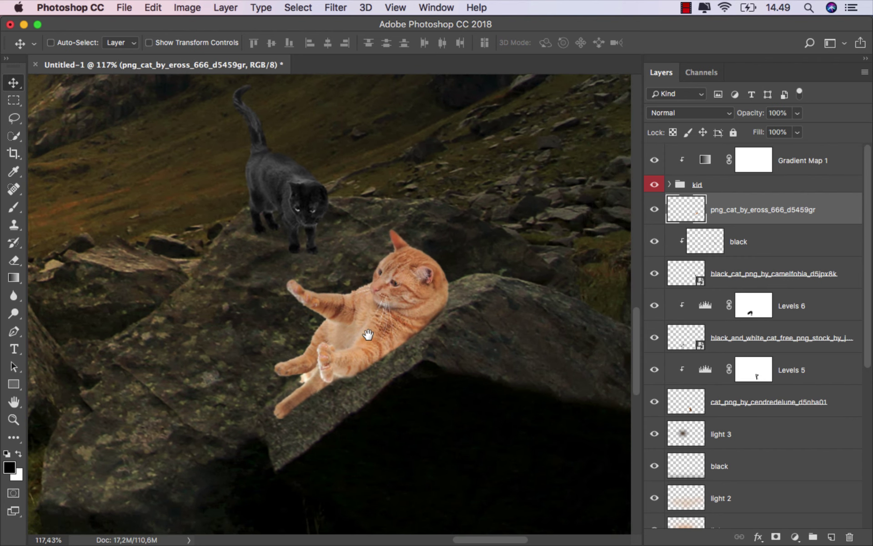
scroll(365, 335, right, 1)
scroll(339, 349, down, 3)
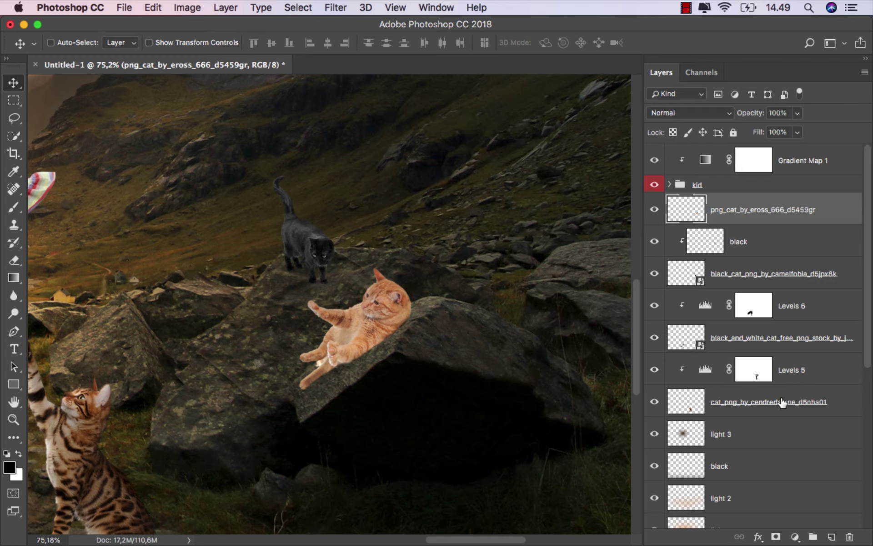
Clip a Selective Color adjustment to the orange cat, raising Neutrals Black to +33.
click(794, 541)
click(809, 509)
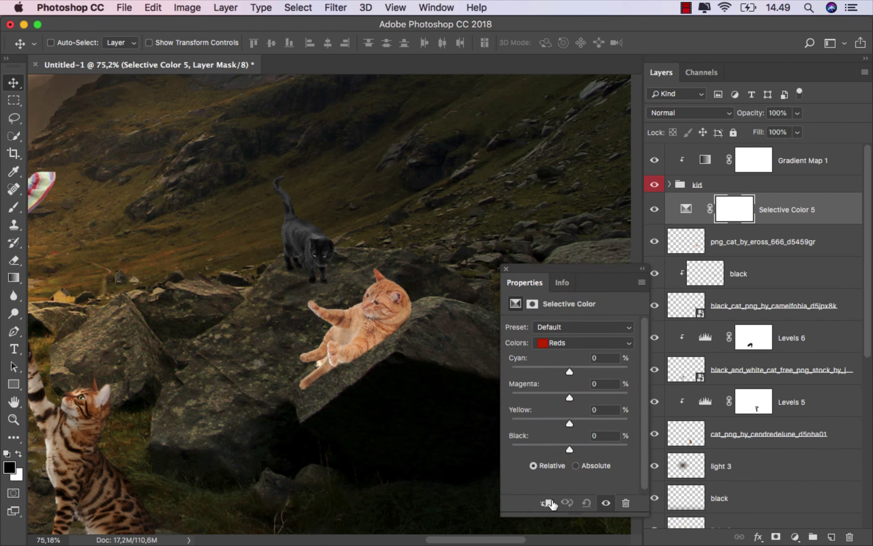
click(575, 343)
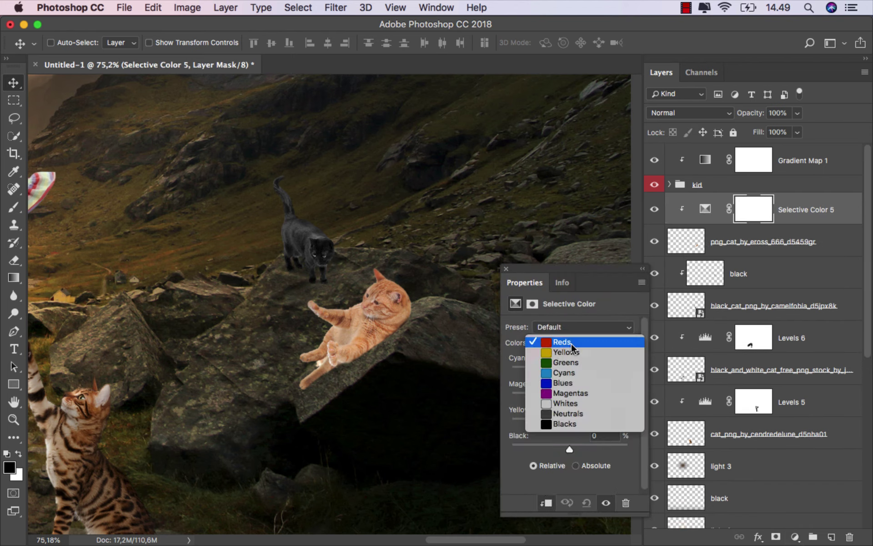
click(574, 412)
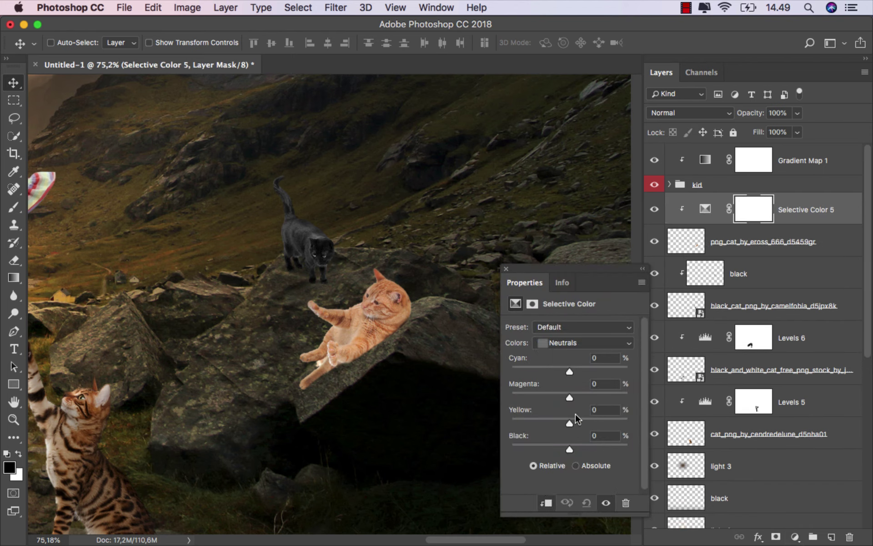
drag(581, 447, 587, 447)
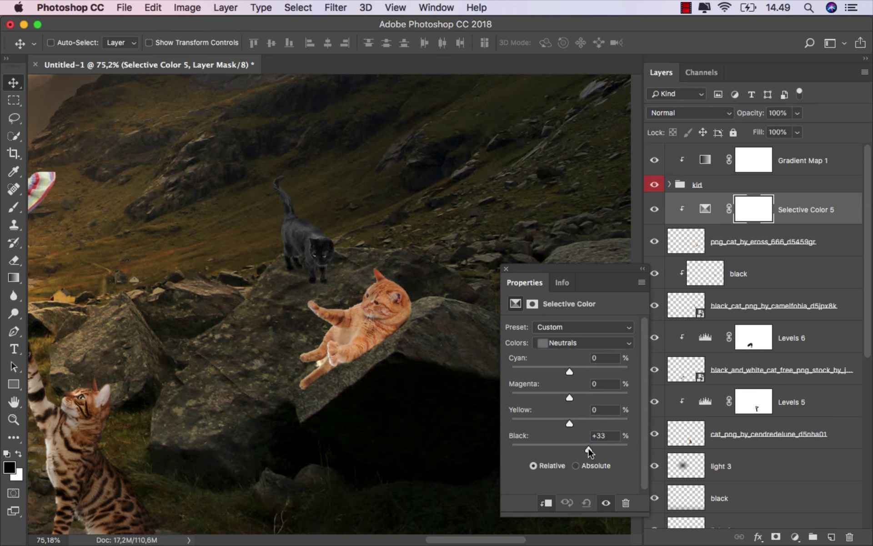
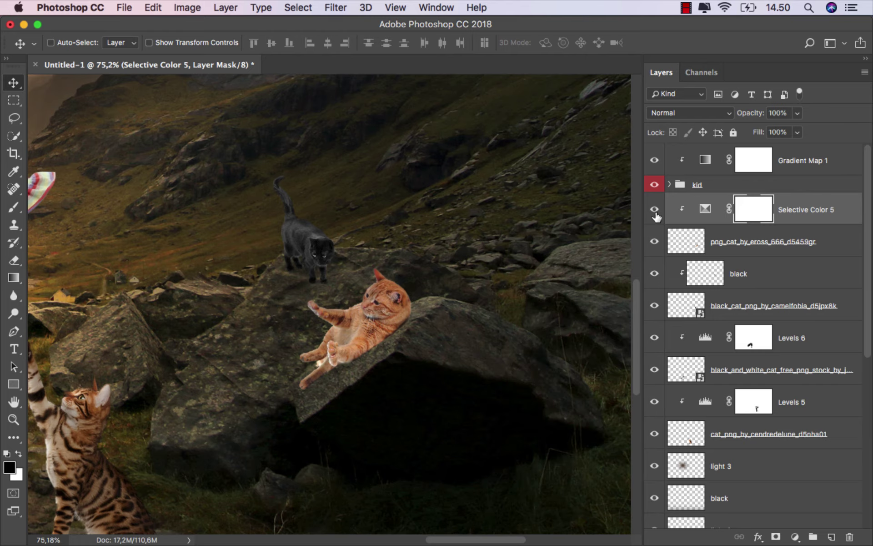
Add a new layer clipped to Selective Color 5 and name it 'black'.
scroll(473, 364, down, 1)
scroll(473, 363, down, 2)
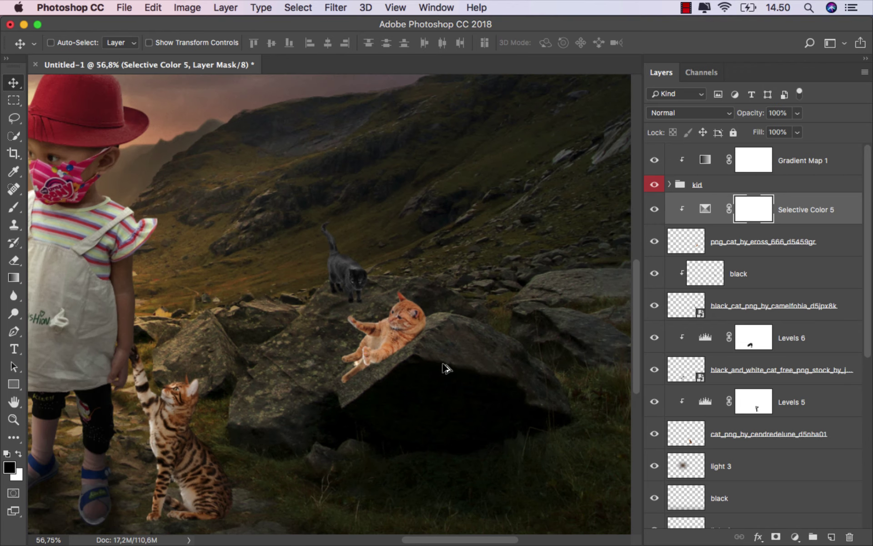
scroll(444, 367, up, 3)
click(799, 212)
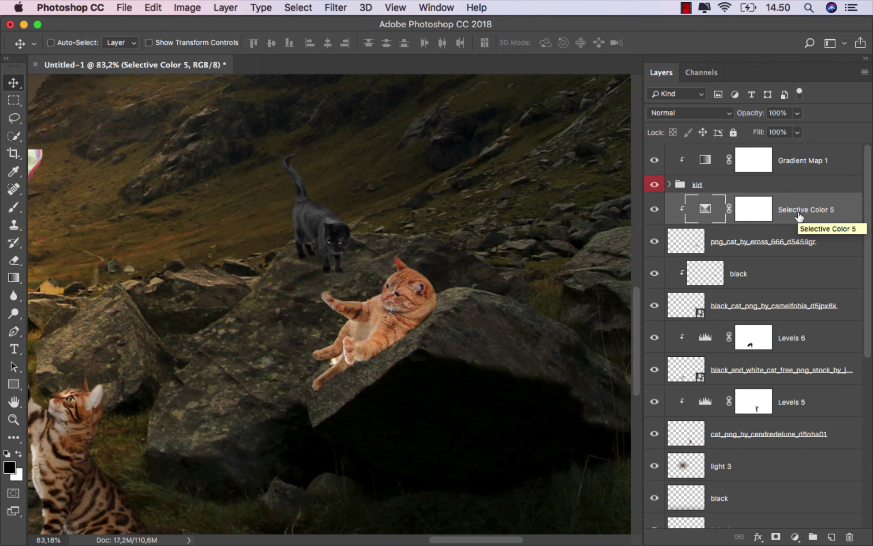
click(831, 538)
right_click(755, 212)
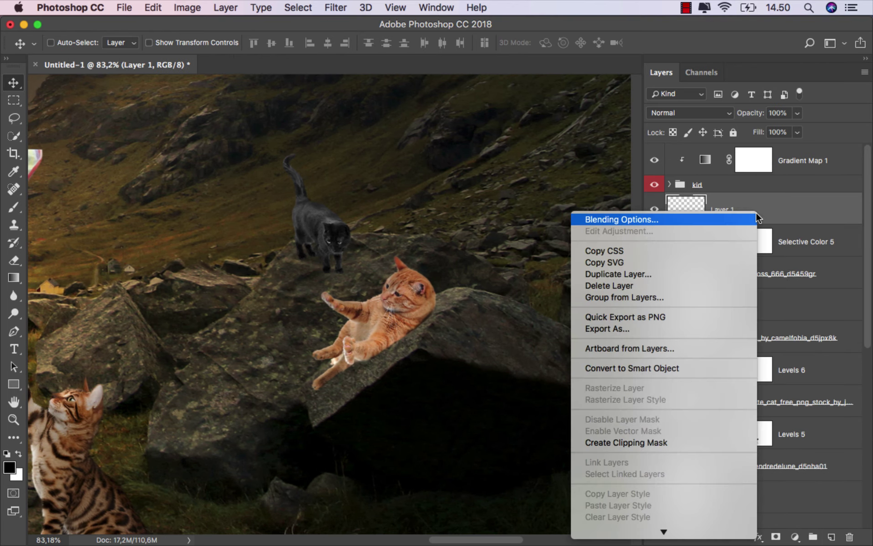
click(660, 443)
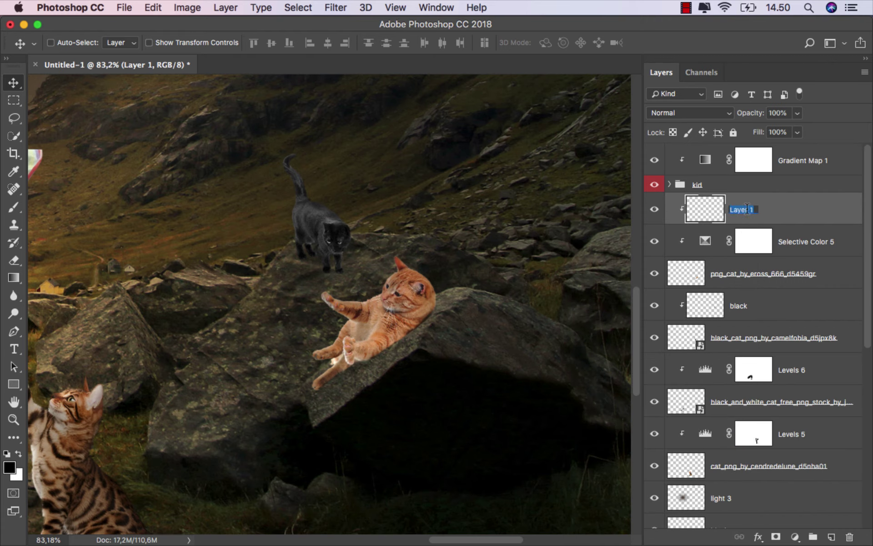
click(729, 206)
text(black)
key(Return)
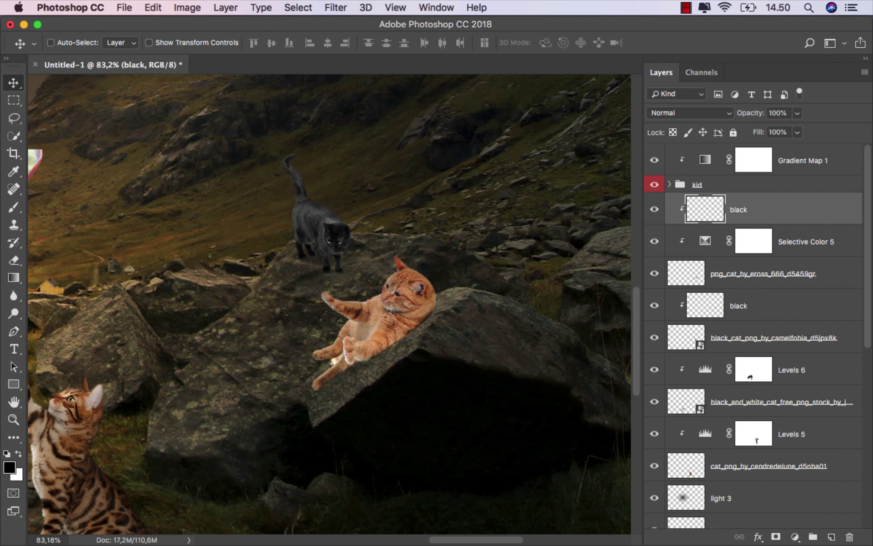
Set the black layer to Multiply and ready a soft brush at 12% opacity.
click(675, 113)
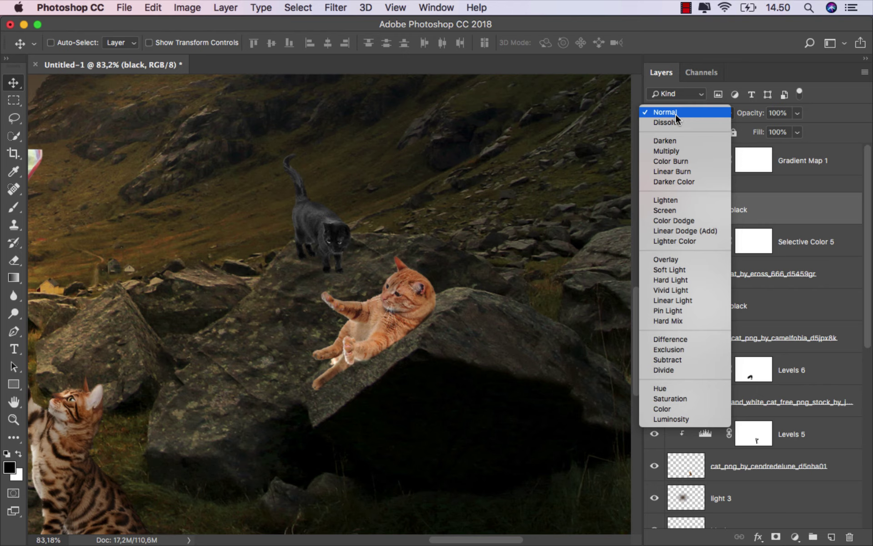
click(681, 153)
click(14, 207)
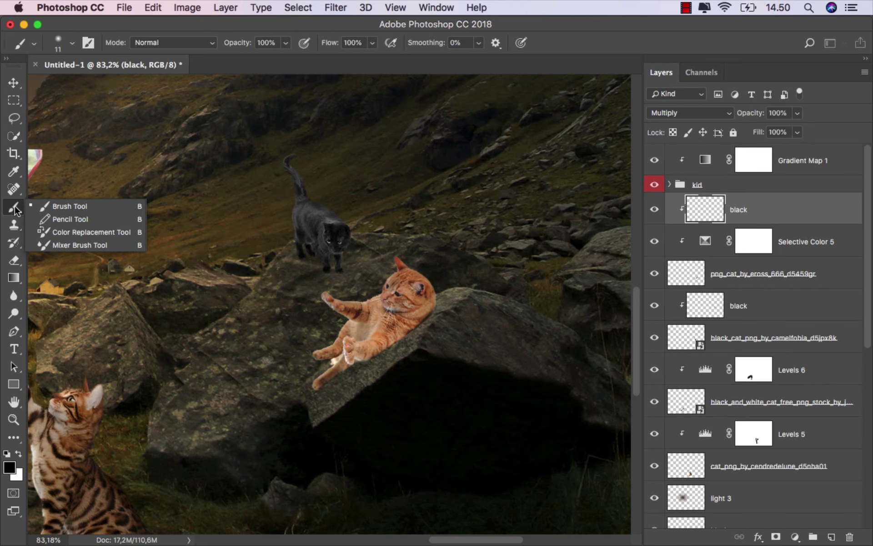
click(62, 208)
scroll(406, 298, up, 3)
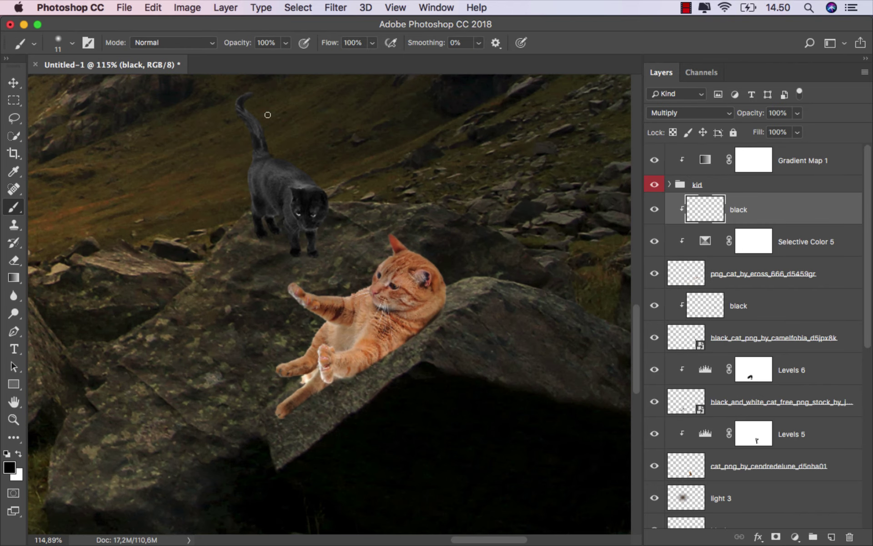
click(283, 44)
key(bracketright)
key(bracketright)
key(bracketright)
scroll(446, 300, up, 1)
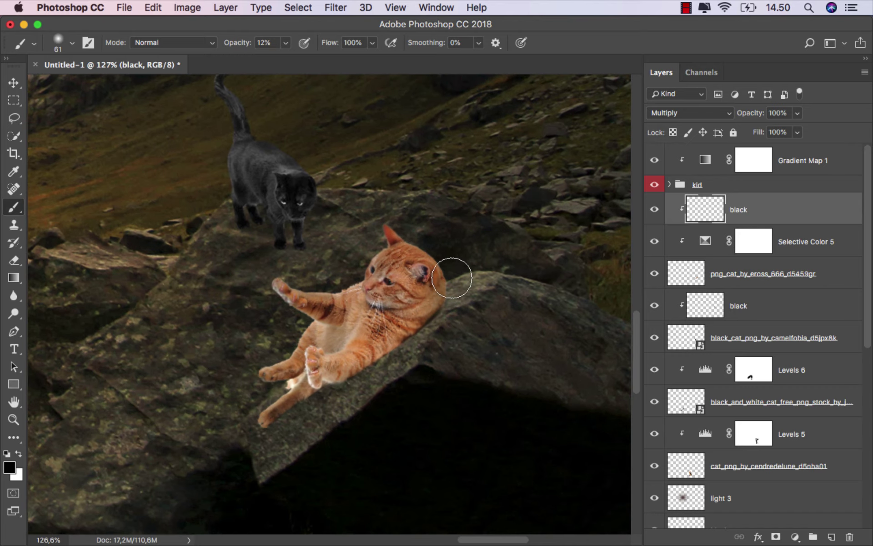
Paint shadows on the rock around the orange cat's head, body and lower paw.
drag(454, 282, 432, 247)
mouse_move(456, 279)
mouse_down()
mouse_move(451, 306)
mouse_move(419, 339)
mouse_up()
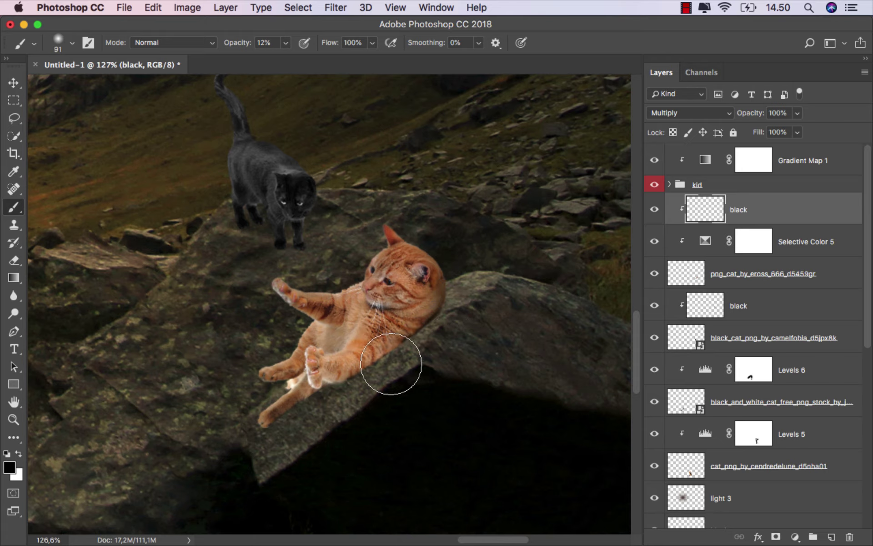
drag(366, 386, 376, 375)
drag(408, 340, 316, 410)
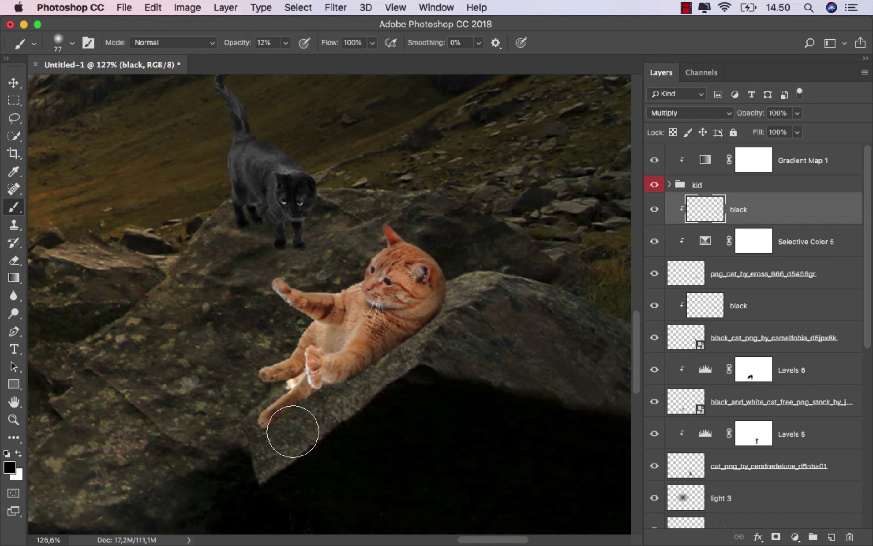
drag(339, 398, 312, 401)
click(282, 380)
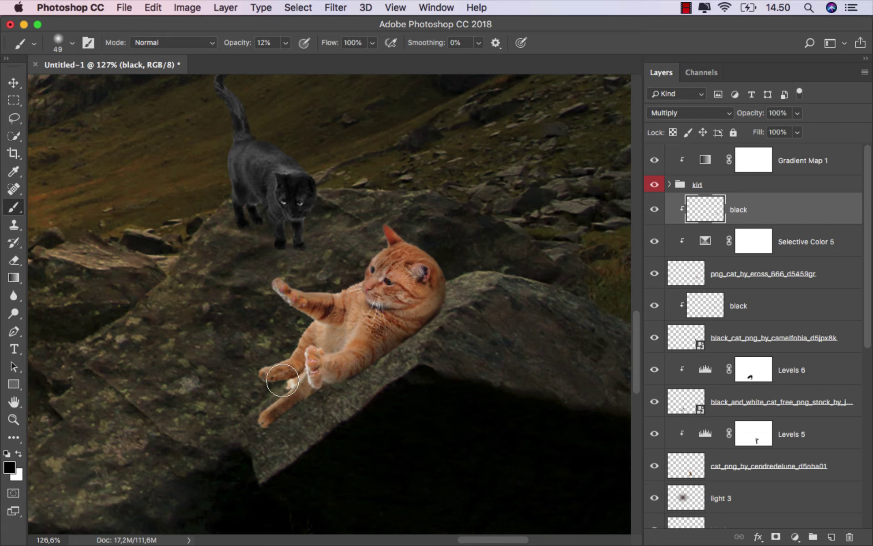
drag(290, 297, 373, 318)
key(super+z)
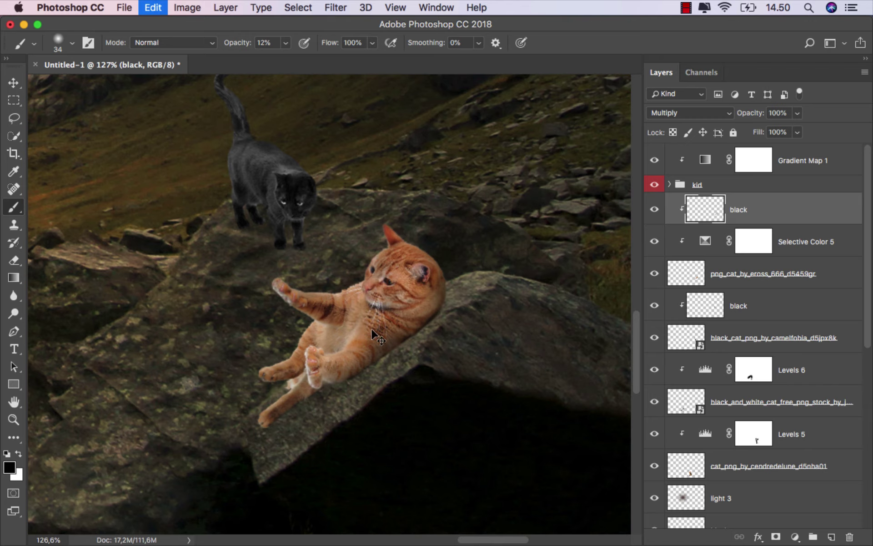
drag(442, 342, 410, 347)
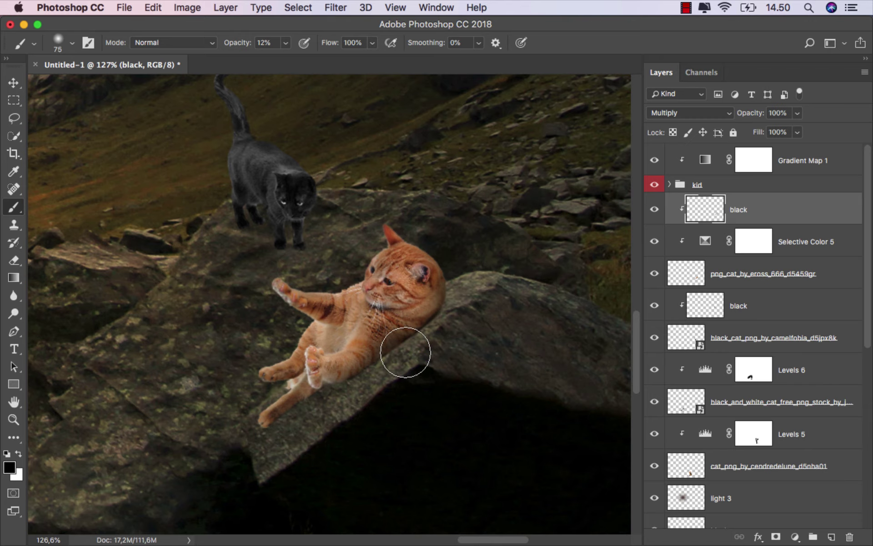
Place the Maine Coon cat PNG from the stock folder into the scene.
scroll(361, 387, down, 5)
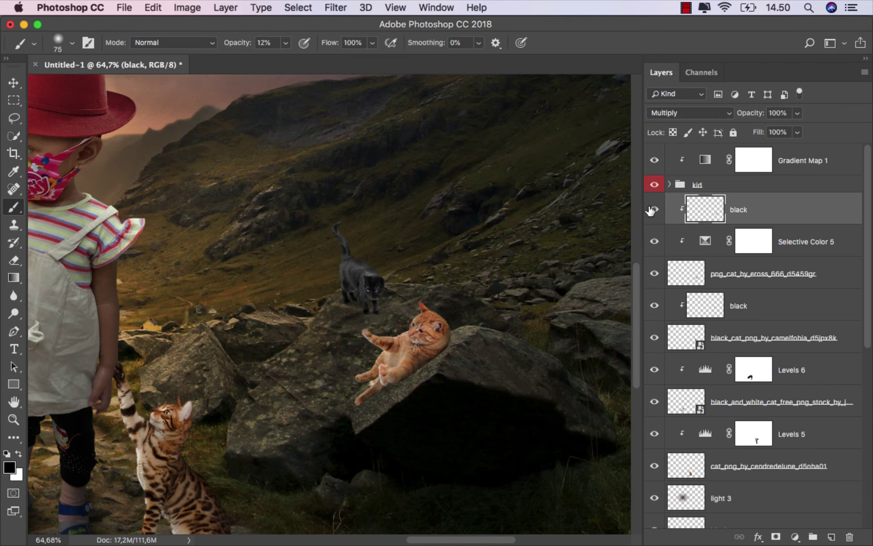
scroll(502, 321, down, 3)
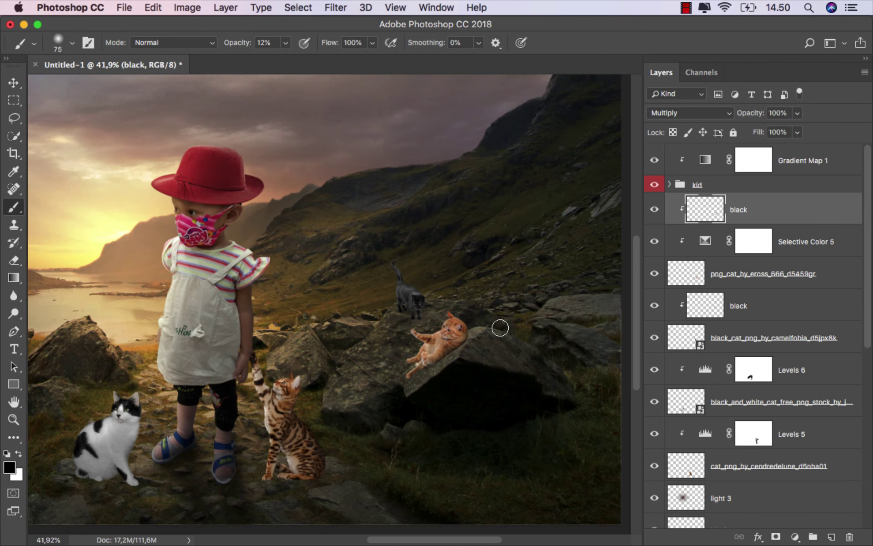
scroll(500, 327, down, 1)
scroll(500, 327, down, 1)
key(v)
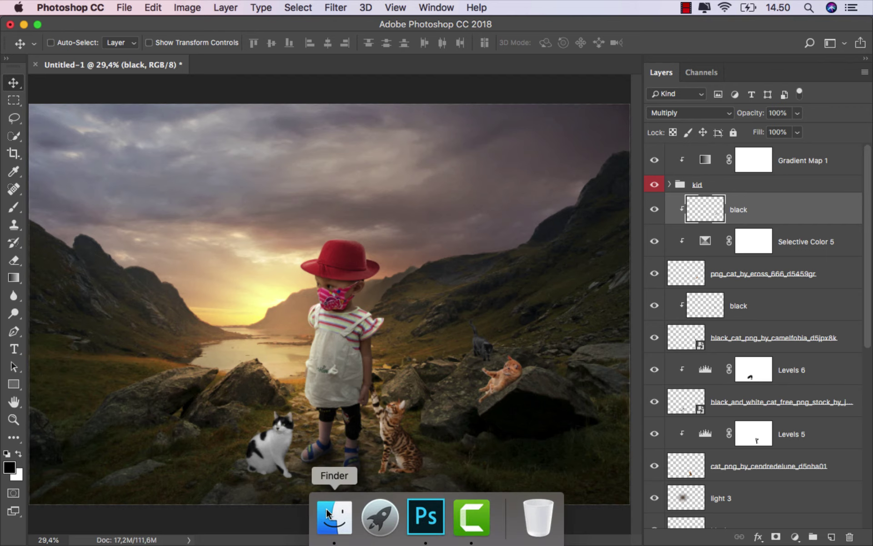
click(329, 513)
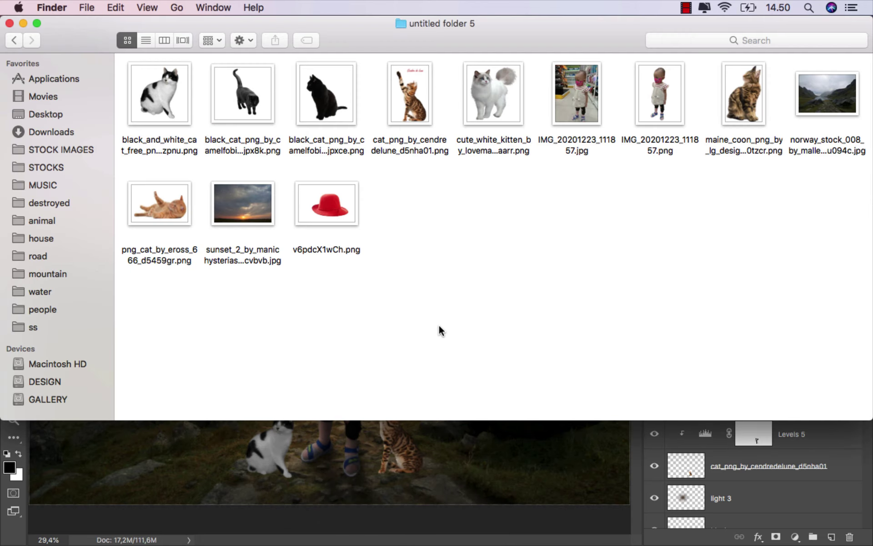
drag(723, 109, 333, 400)
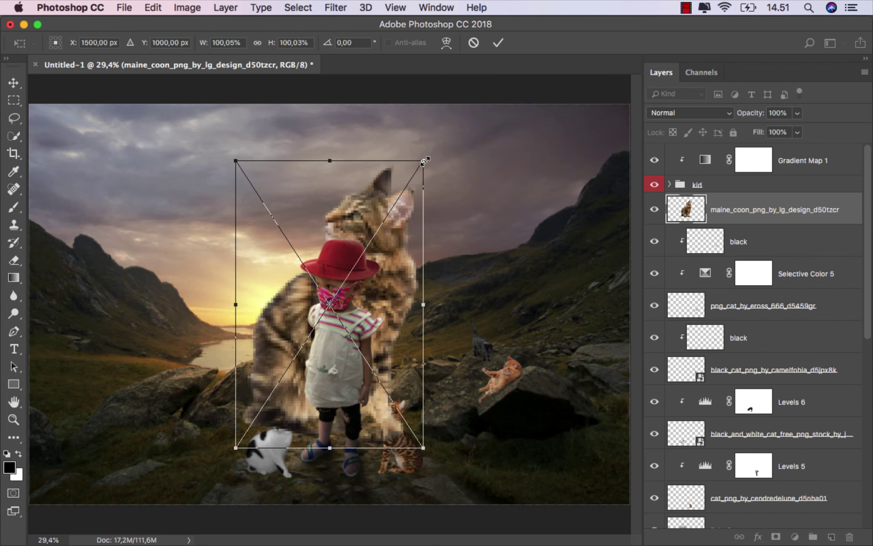
Scale the Maine Coon to about a quarter size and move it to the left rocks.
drag(424, 160, 281, 380)
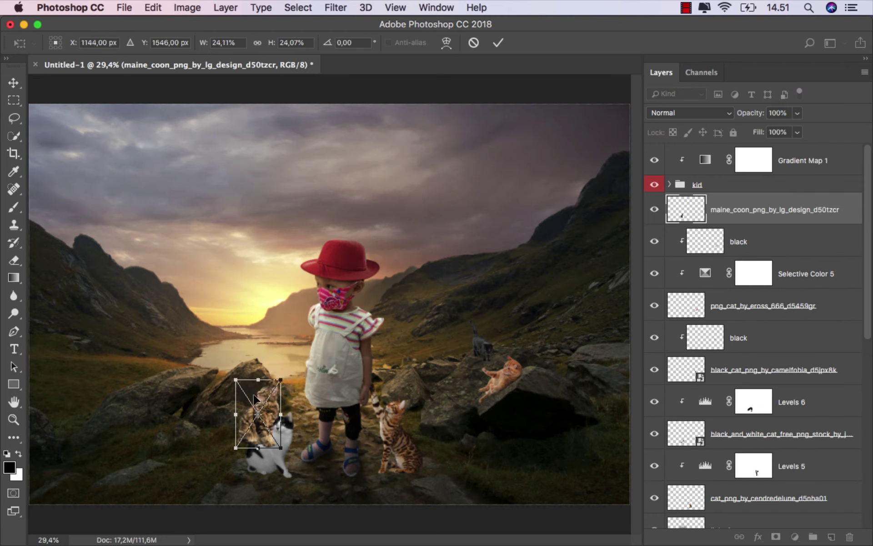
drag(255, 397, 208, 350)
scroll(140, 352, up, 1)
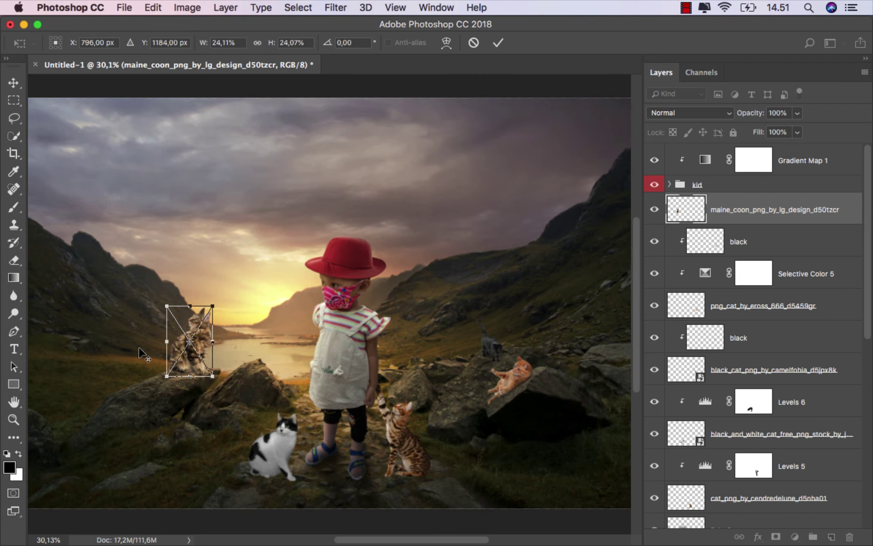
scroll(154, 348, up, 1)
scroll(154, 348, up, 3)
scroll(155, 348, up, 2)
Flip the cat horizontally, shrink it slightly more, and commit the transform.
right_click(227, 294)
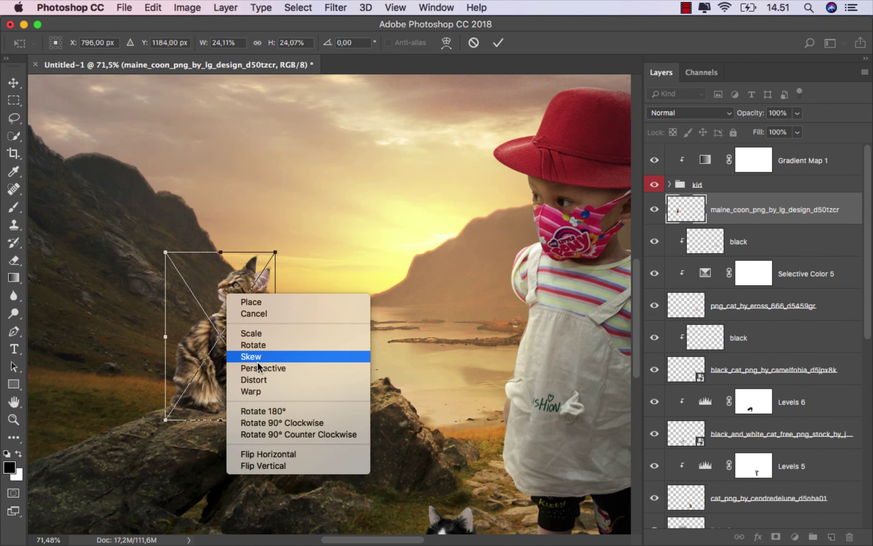
click(282, 454)
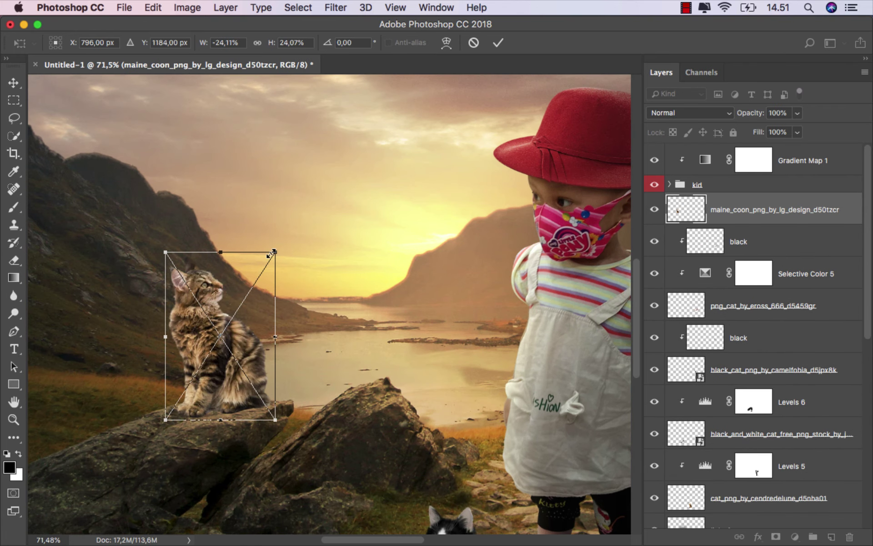
drag(274, 252, 268, 262)
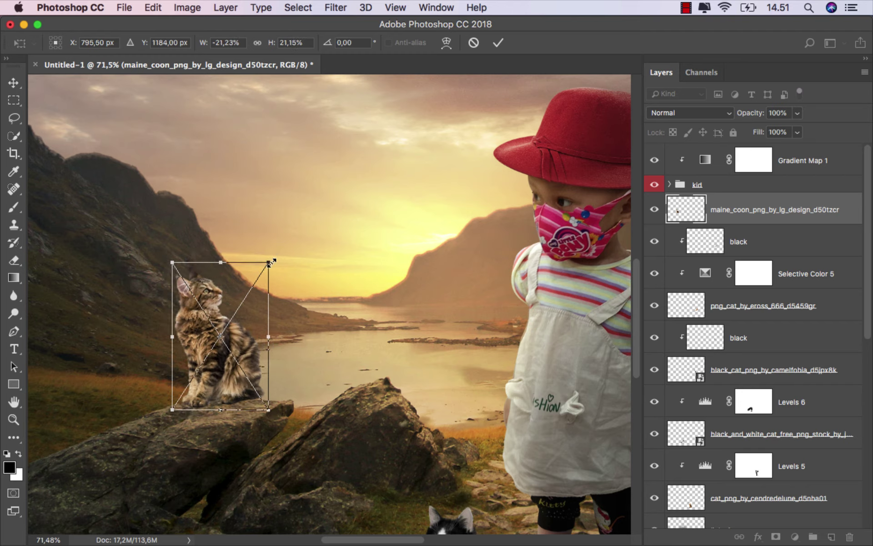
mouse_move(272, 259)
mouse_down()
mouse_move(267, 272)
mouse_move(269, 254)
mouse_up()
scroll(271, 318, down, 5)
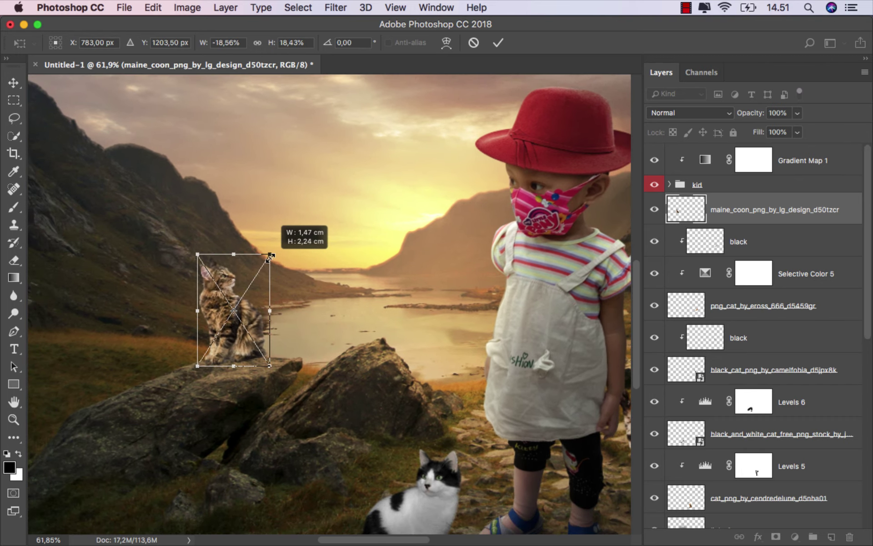
click(493, 42)
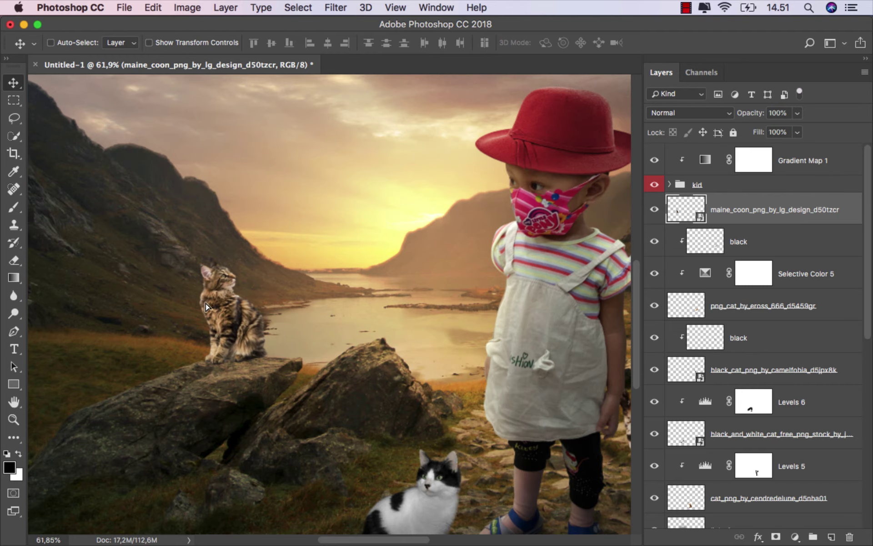
Position the Maine Coon sitting on the flat left rock beside the lake.
drag(206, 307, 241, 361)
scroll(206, 307, up, 5)
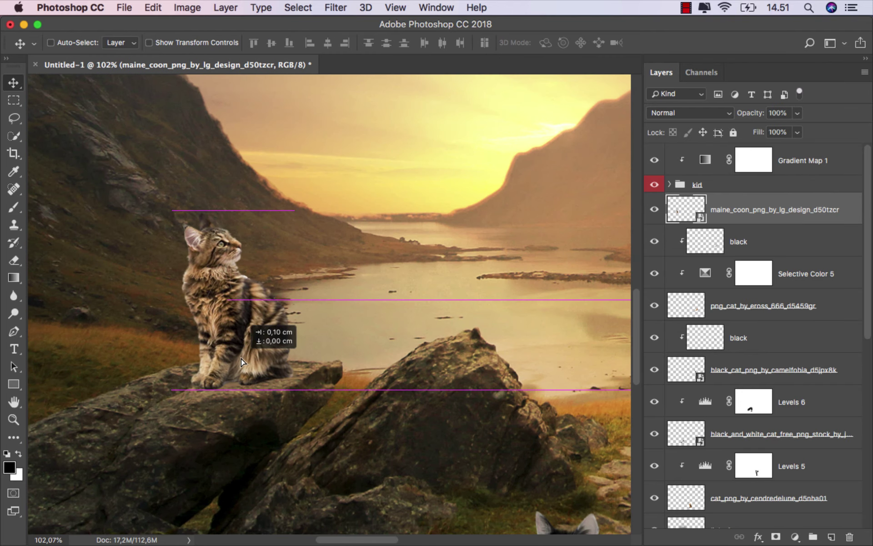
mouse_move(241, 361)
mouse_down()
mouse_move(312, 347)
mouse_move(301, 325)
mouse_up()
scroll(314, 340, left, 5)
scroll(312, 314, up, 3)
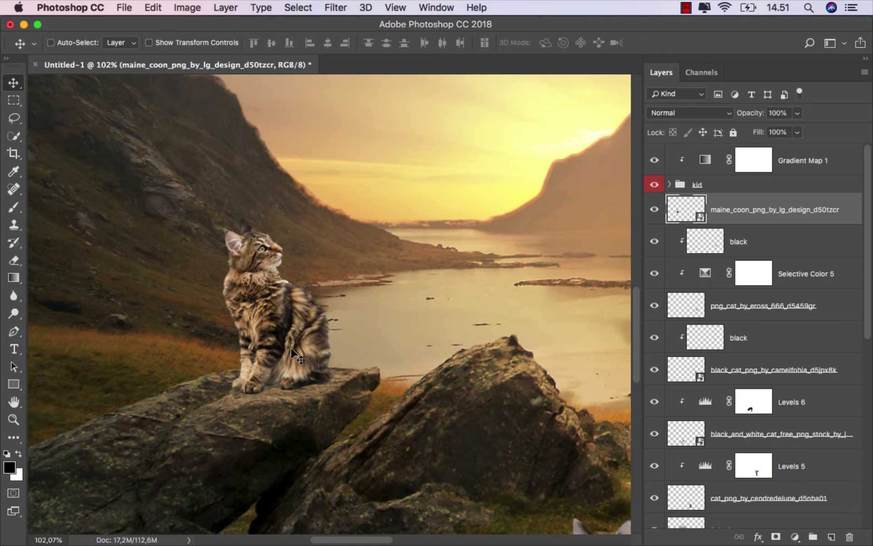
scroll(312, 314, down, 3)
scroll(312, 314, down, 3)
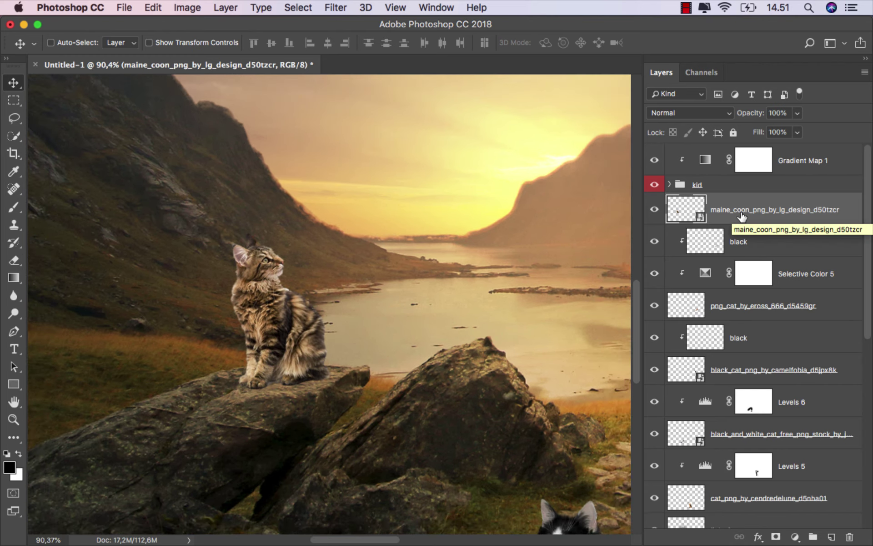
Add a Levels adjustment clipped to the Maine Coon with output white lowered to 177.
click(794, 536)
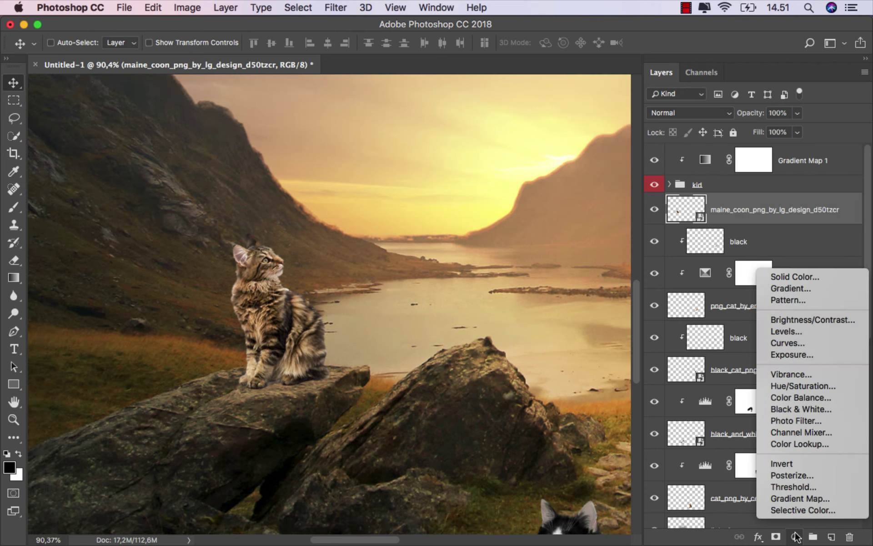
click(822, 331)
click(546, 503)
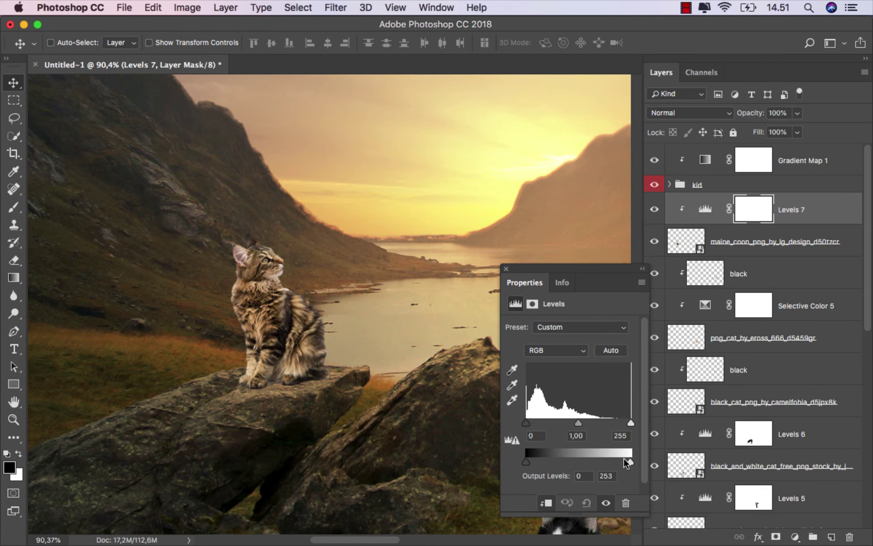
drag(627, 463, 603, 462)
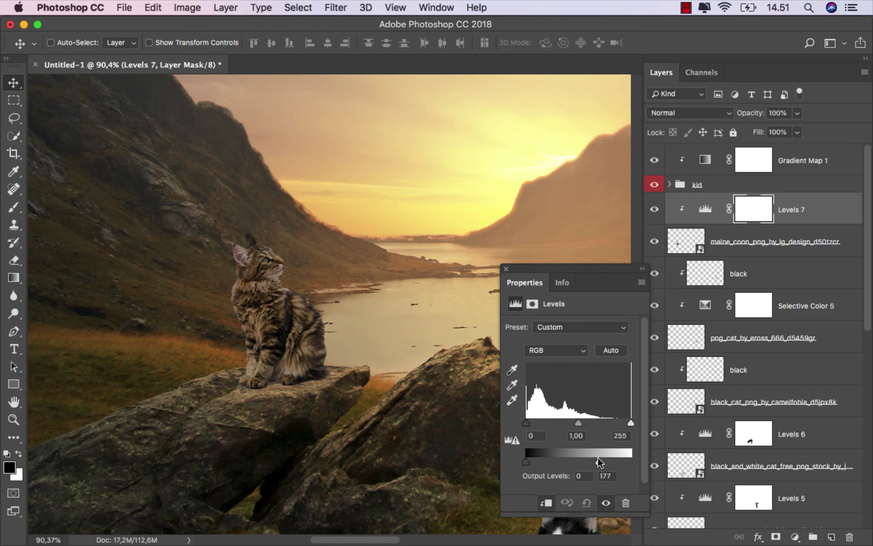
drag(597, 457, 598, 457)
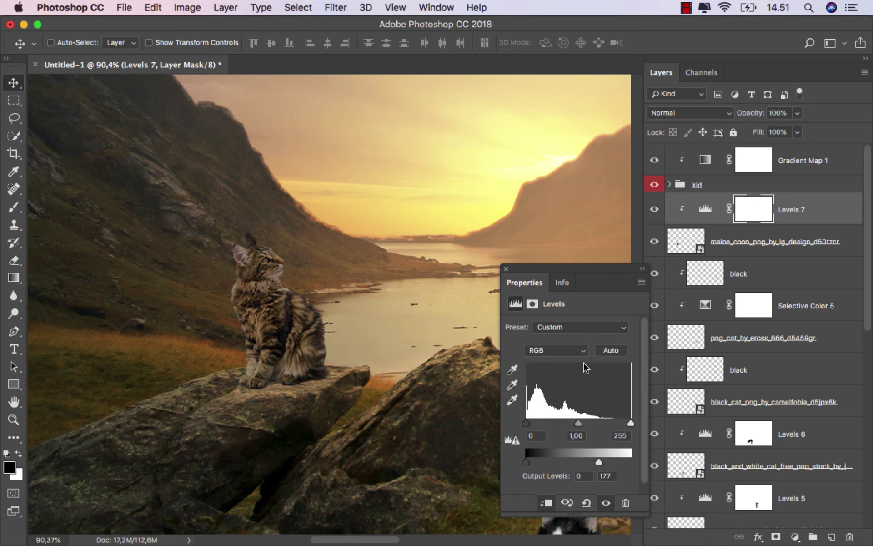
click(506, 268)
Set the brush to 46% opacity and compare the tabby with and without Levels.
click(13, 207)
click(59, 203)
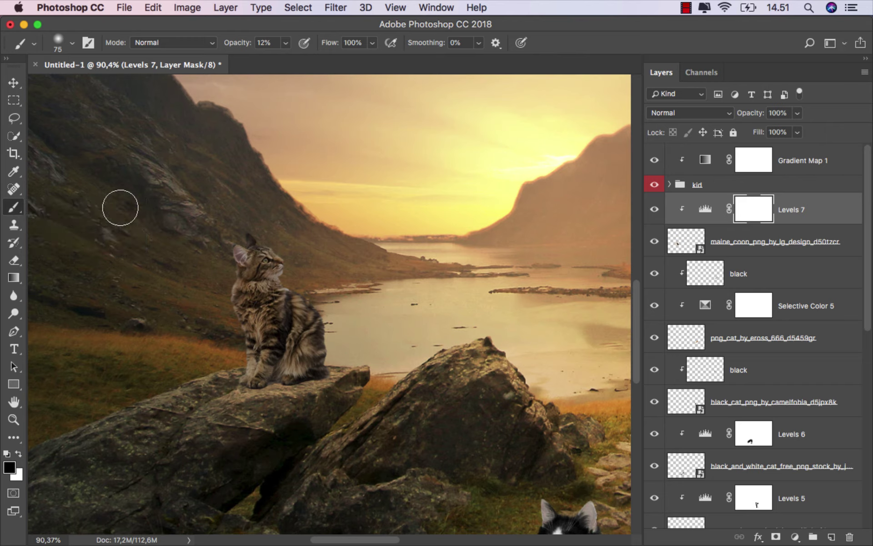
click(285, 43)
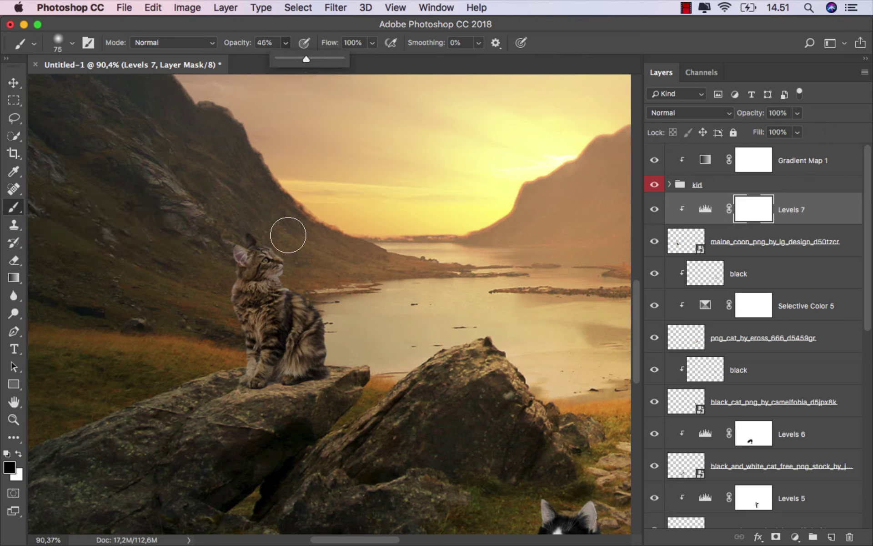
mouse_move(282, 244)
mouse_down()
mouse_move(263, 245)
mouse_move(282, 257)
mouse_move(244, 237)
mouse_up()
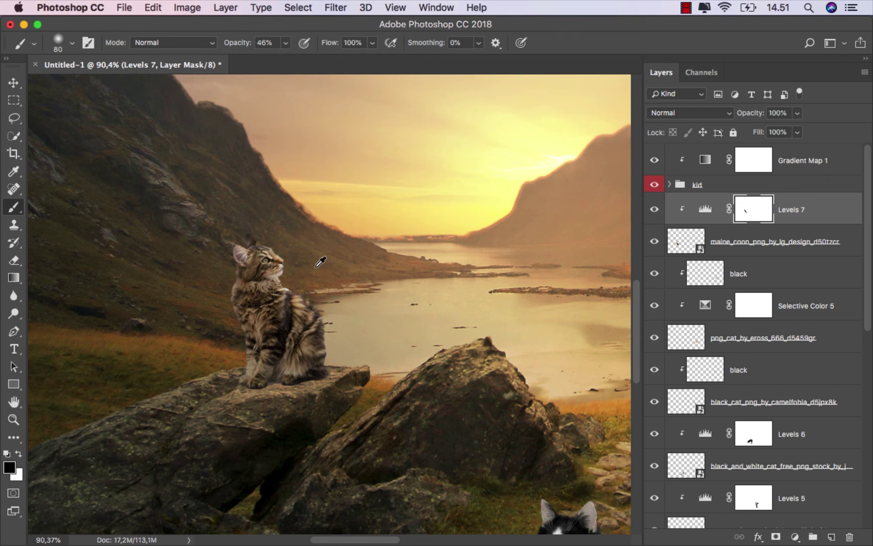
scroll(319, 261, down, 2)
click(653, 211)
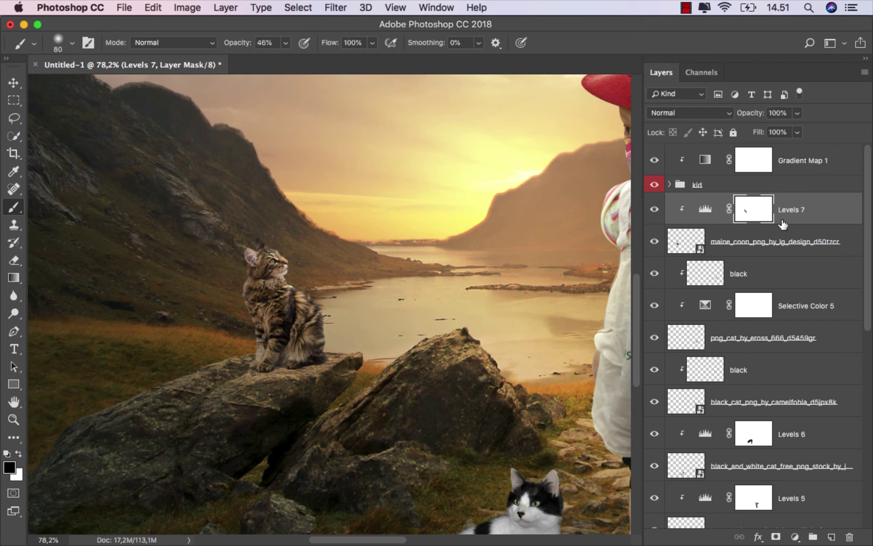
Place the white kitten image from the source folder into the composition.
key(super+2)
key(v)
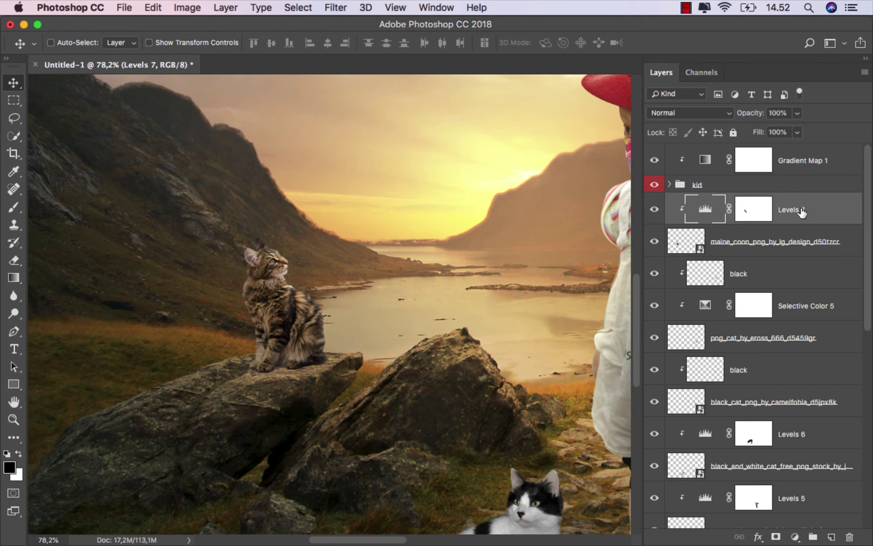
click(335, 518)
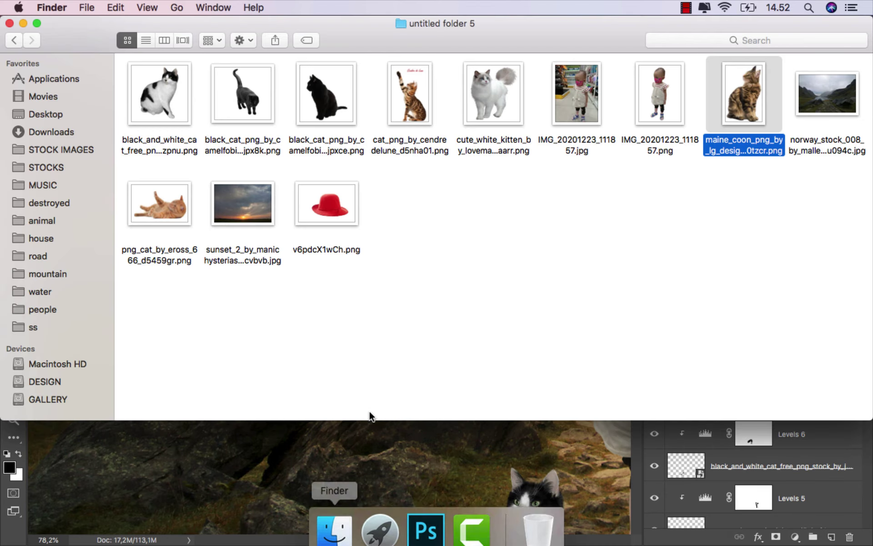
mouse_move(486, 100)
mouse_down()
mouse_move(407, 489)
mouse_move(400, 433)
mouse_up()
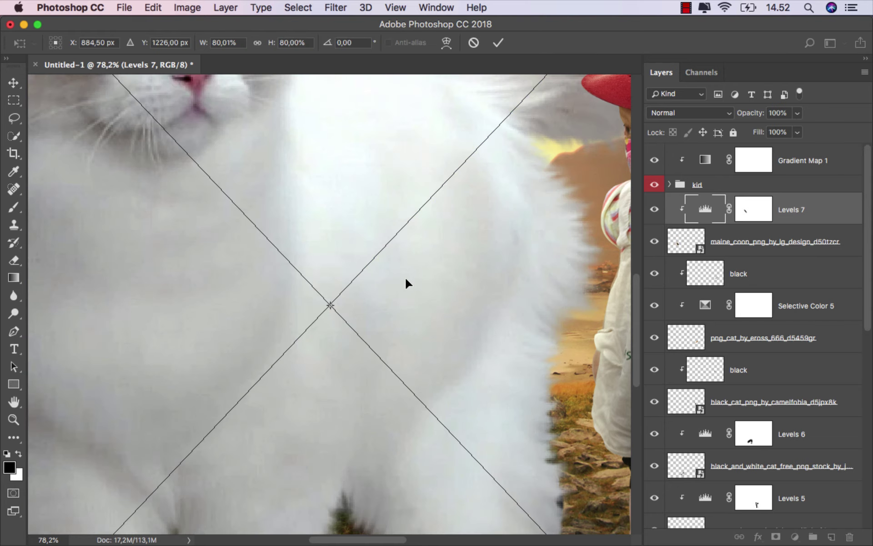
Fit the view and shrink the white kitten to about 10%.
key(super+0)
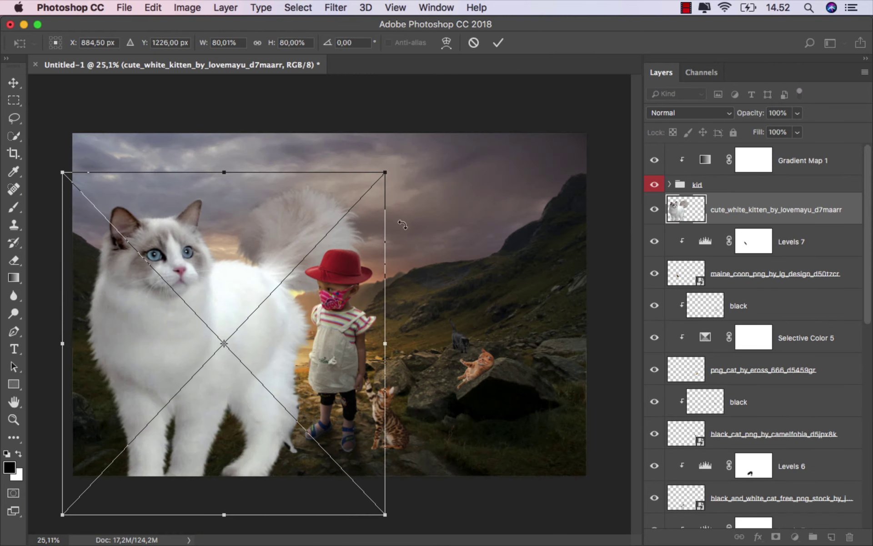
drag(386, 172, 244, 322)
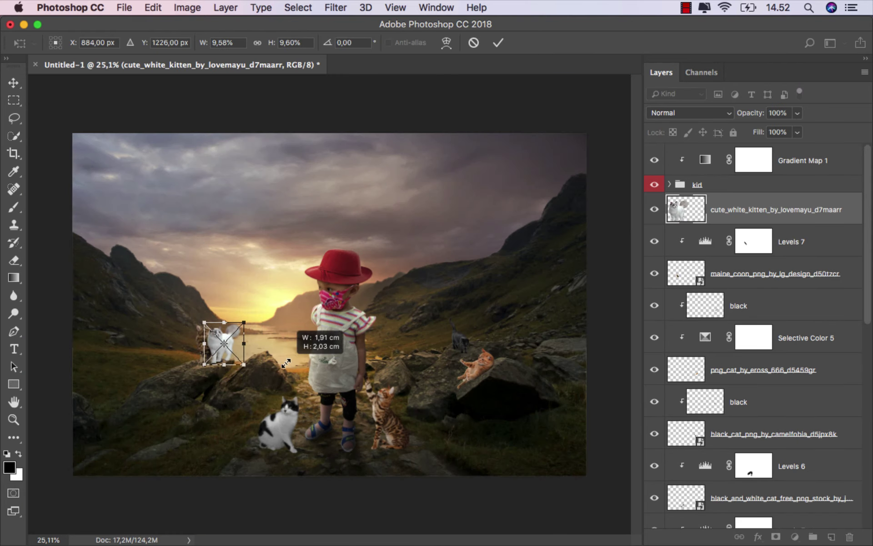
scroll(204, 346, up, 3)
scroll(200, 348, up, 3)
scroll(193, 351, up, 2)
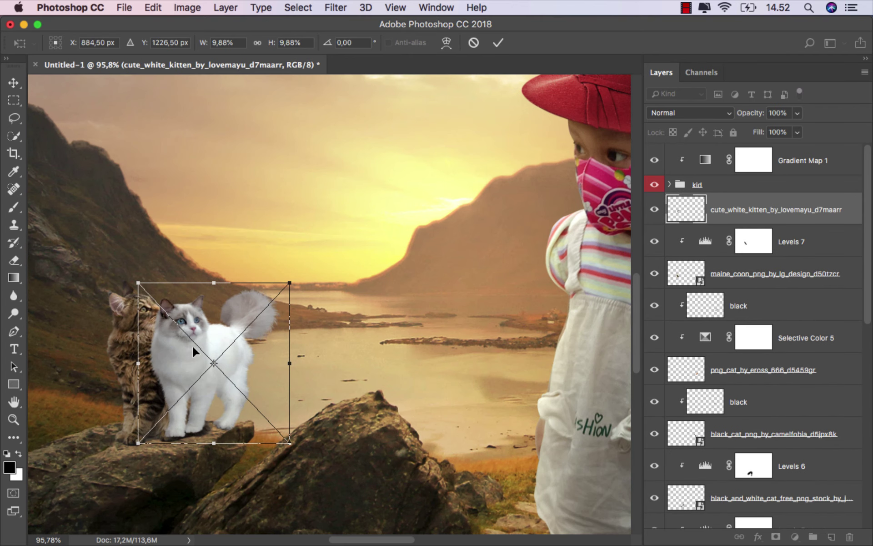
Move the kitten onto the middle rock by the water and commit its placement.
drag(217, 333, 375, 278)
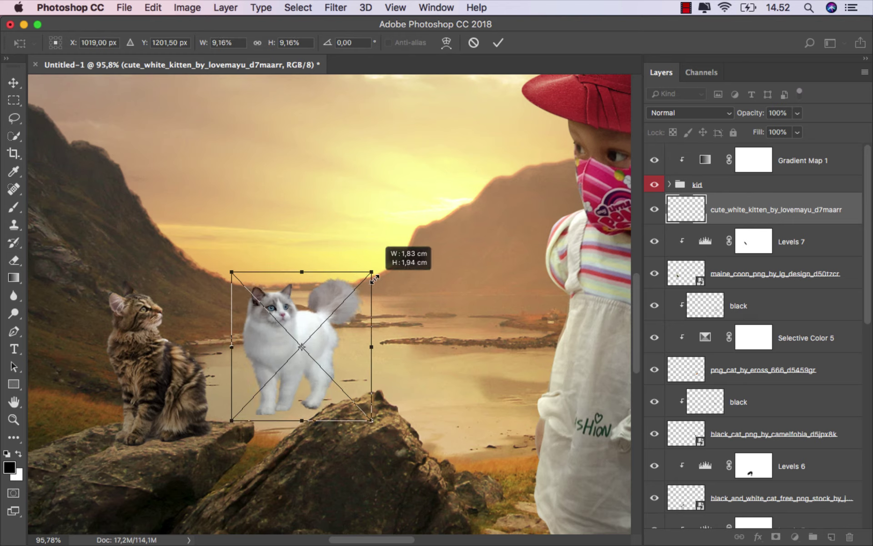
click(498, 42)
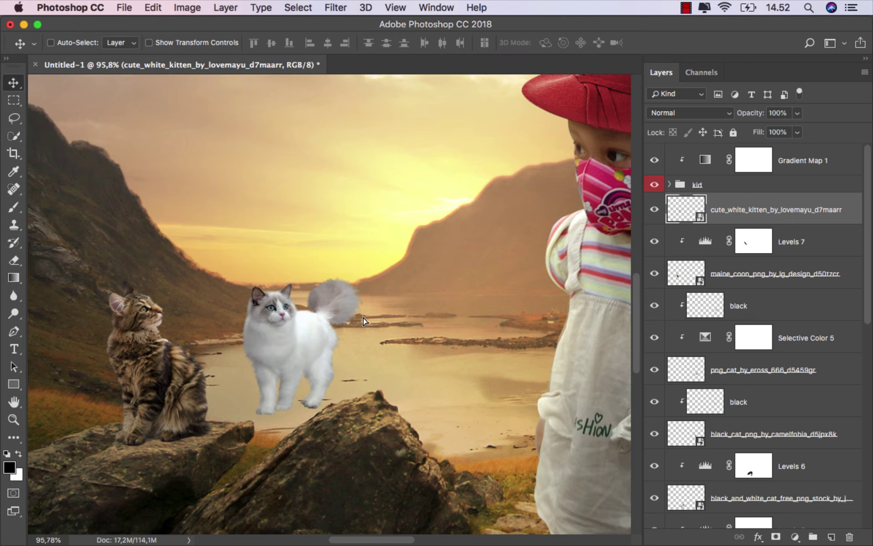
drag(363, 321, 391, 318)
scroll(326, 425, down, 5)
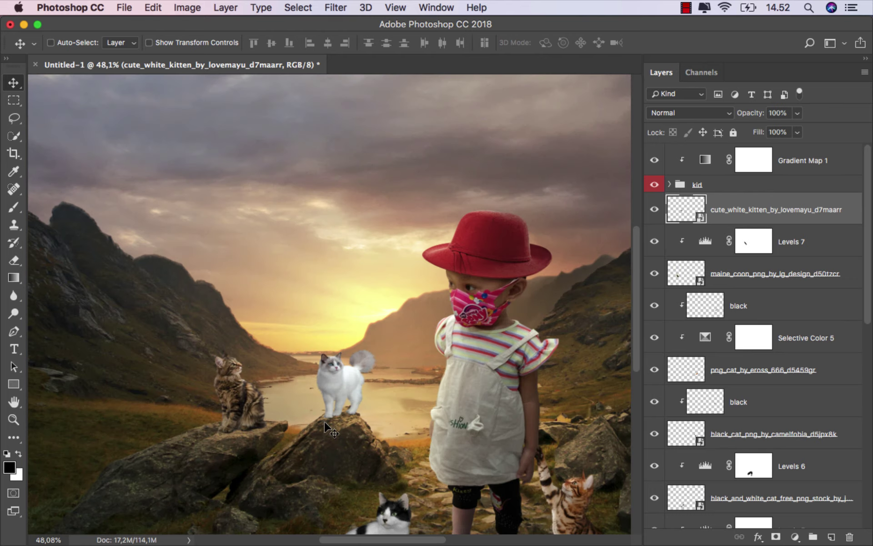
scroll(327, 425, down, 4)
scroll(363, 406, down, 1)
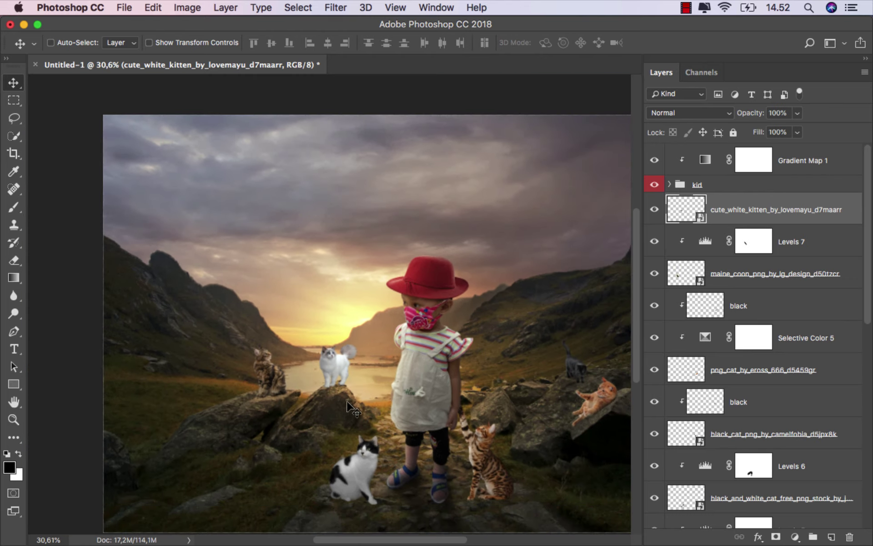
scroll(341, 360, up, 4)
scroll(312, 345, up, 5)
scroll(298, 348, up, 2)
scroll(346, 352, up, 1)
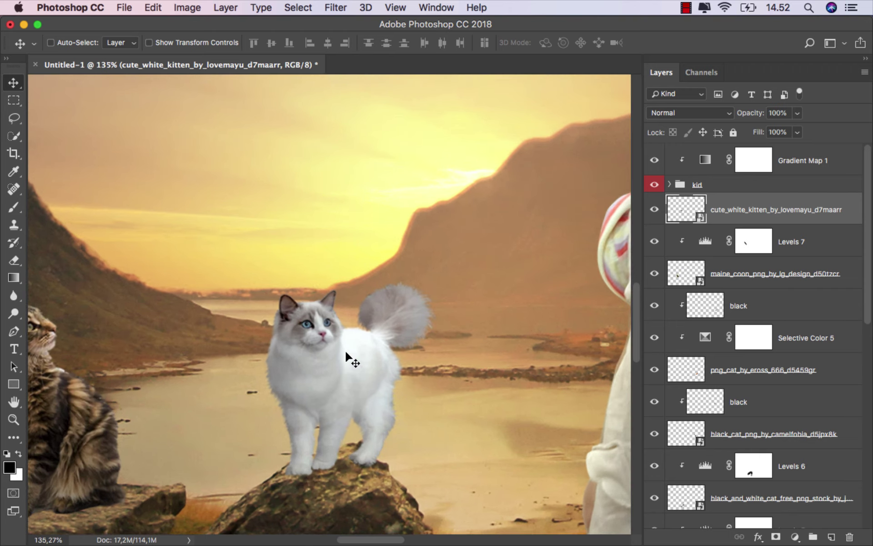
scroll(395, 356, down, 1)
scroll(409, 365, down, 5)
Rescale the kitten slightly smaller with Free Transform.
key(ctrl+t)
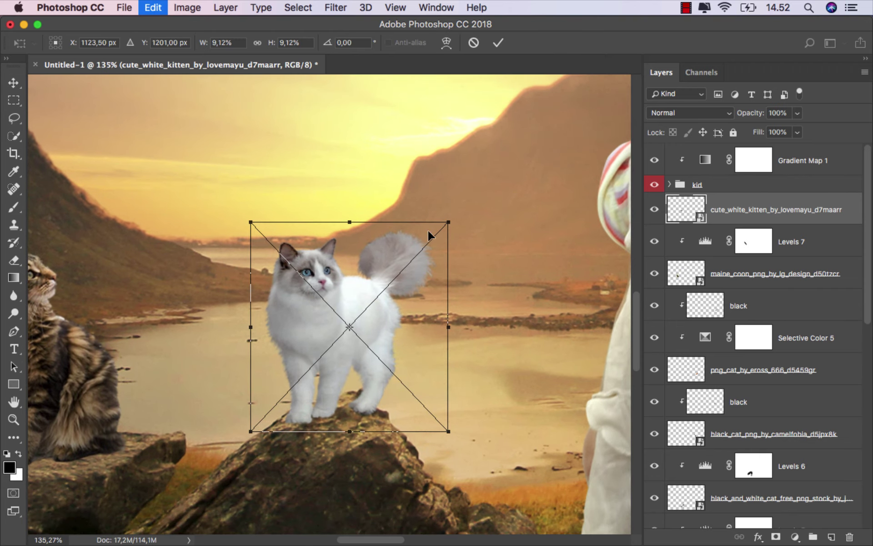
drag(448, 222, 444, 227)
key(Return)
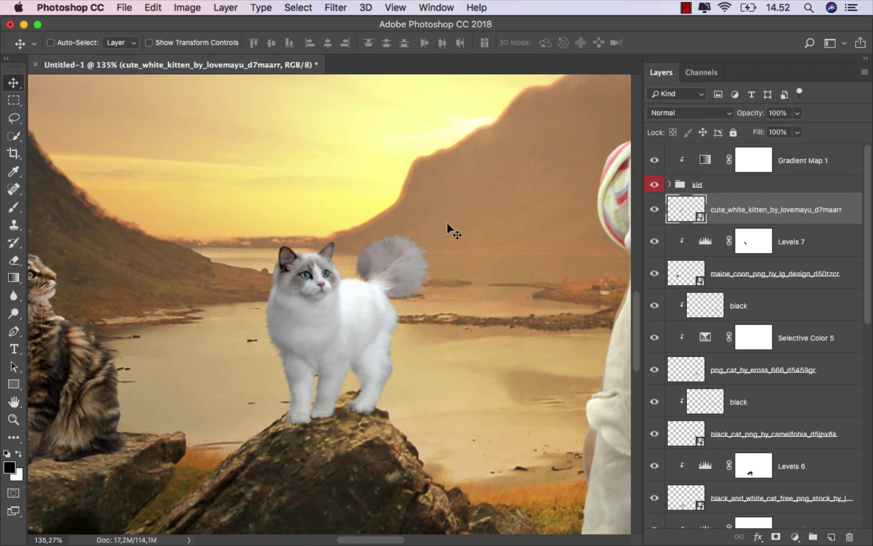
scroll(404, 273, right, 2)
scroll(364, 295, right, 2)
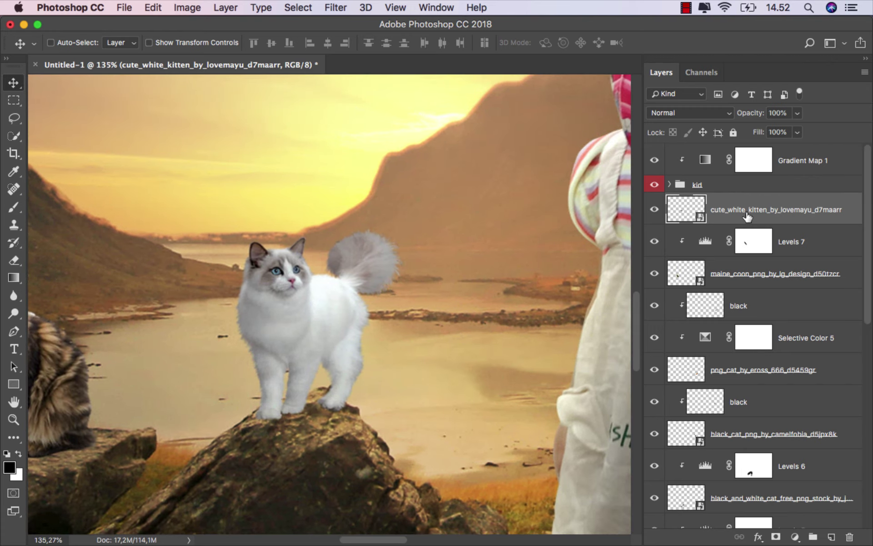
Add a Levels adjustment clipped to the kitten with black input raised to 45.
click(795, 536)
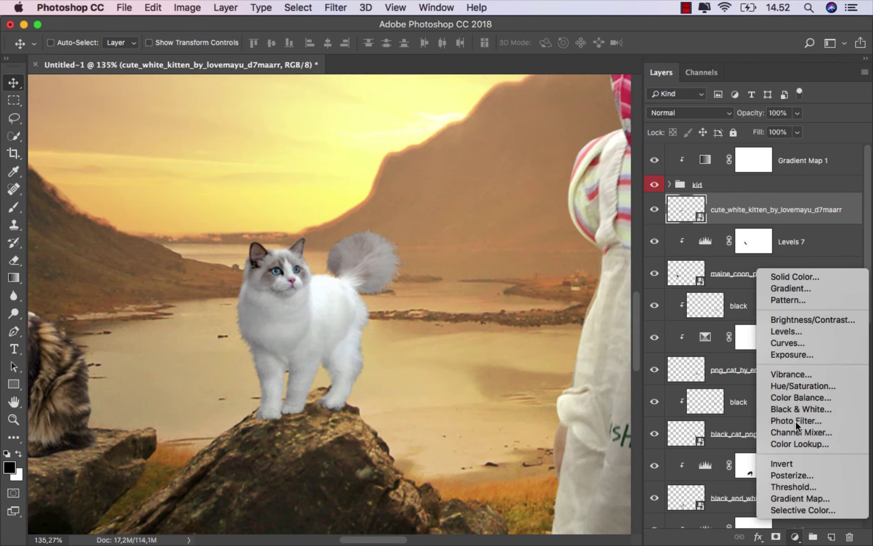
click(803, 331)
click(546, 504)
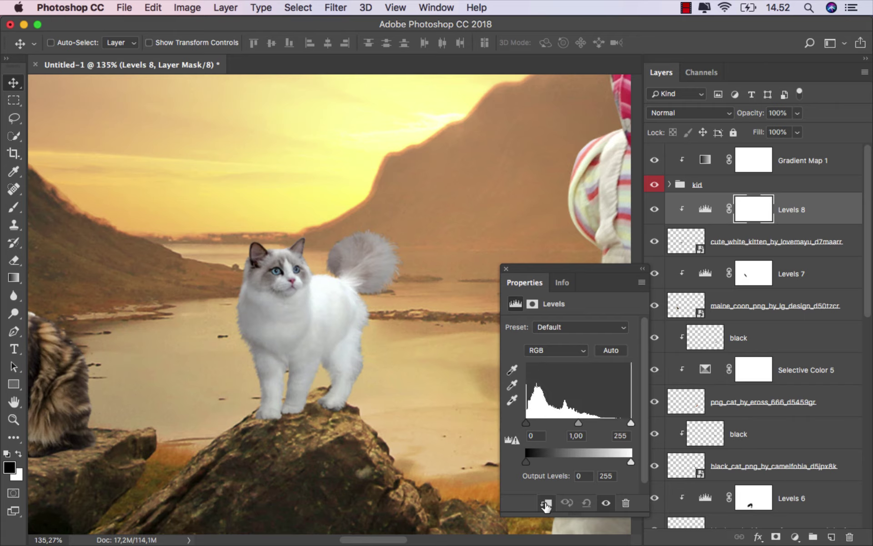
drag(526, 423, 541, 423)
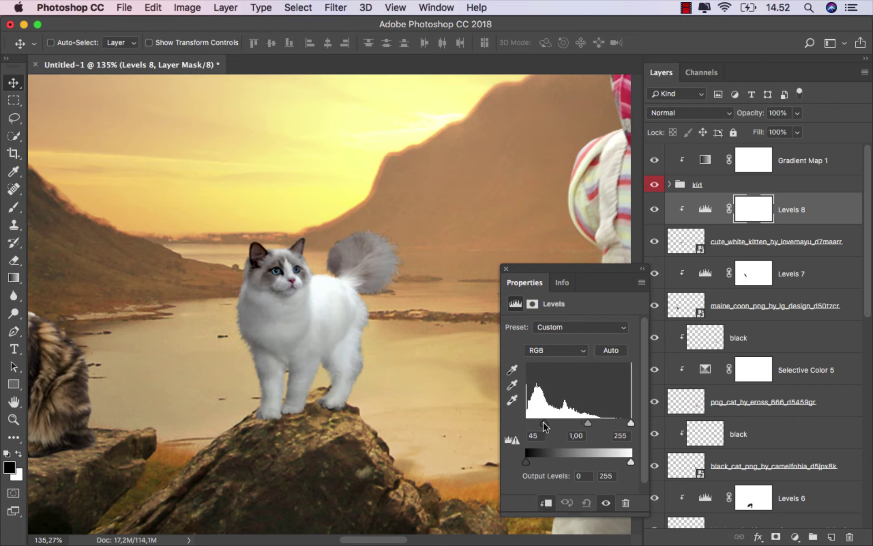
click(506, 269)
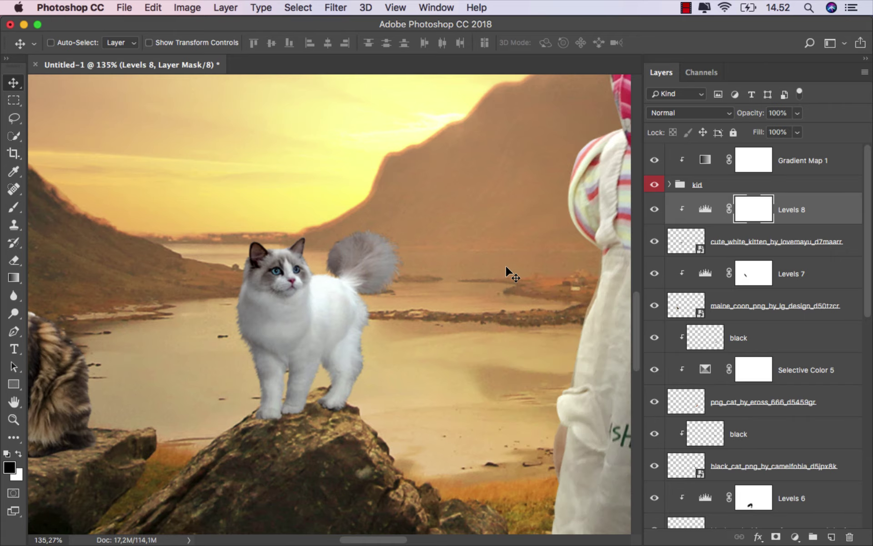
click(655, 210)
key(ctrl+2)
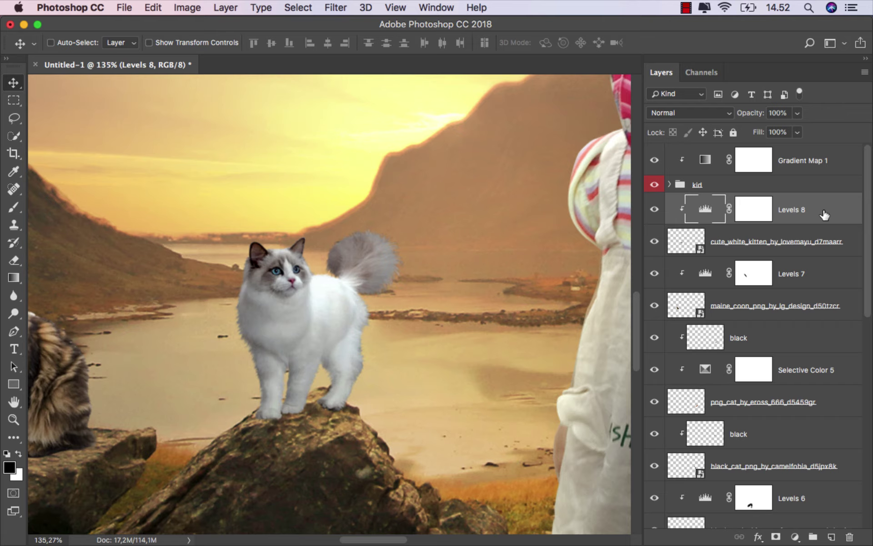
Add a second clipped Levels for the kitten with output white at 205.
click(795, 536)
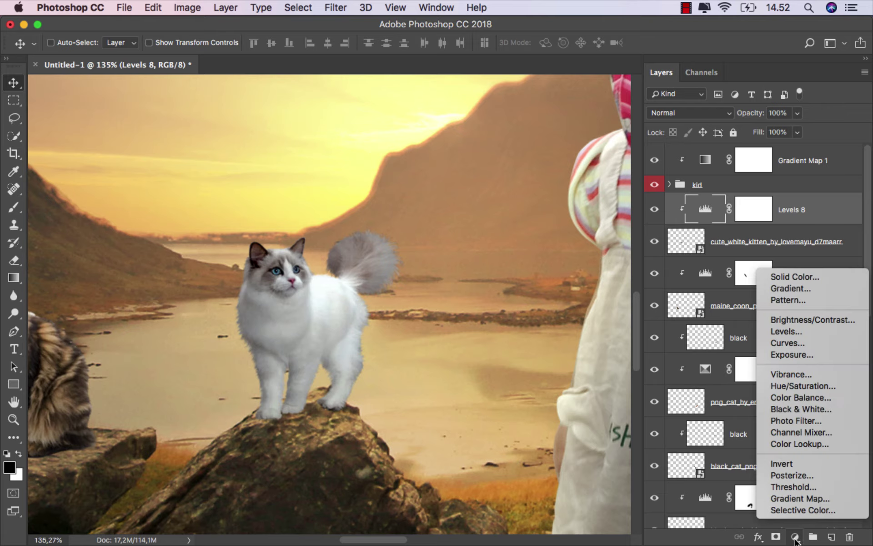
click(814, 330)
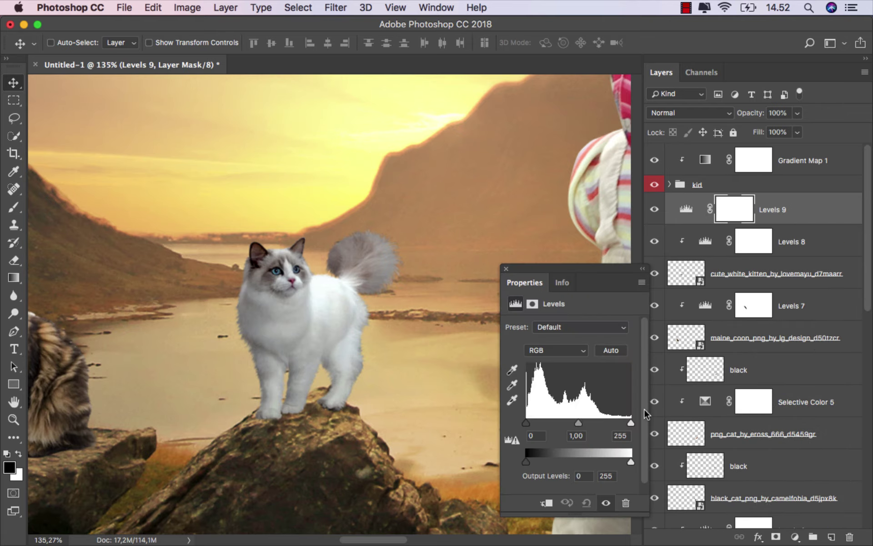
click(548, 502)
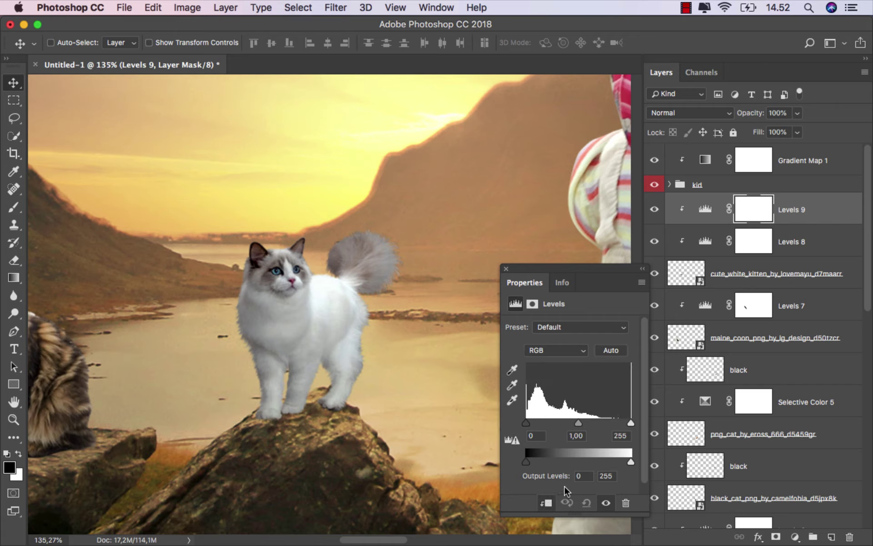
drag(630, 461, 609, 460)
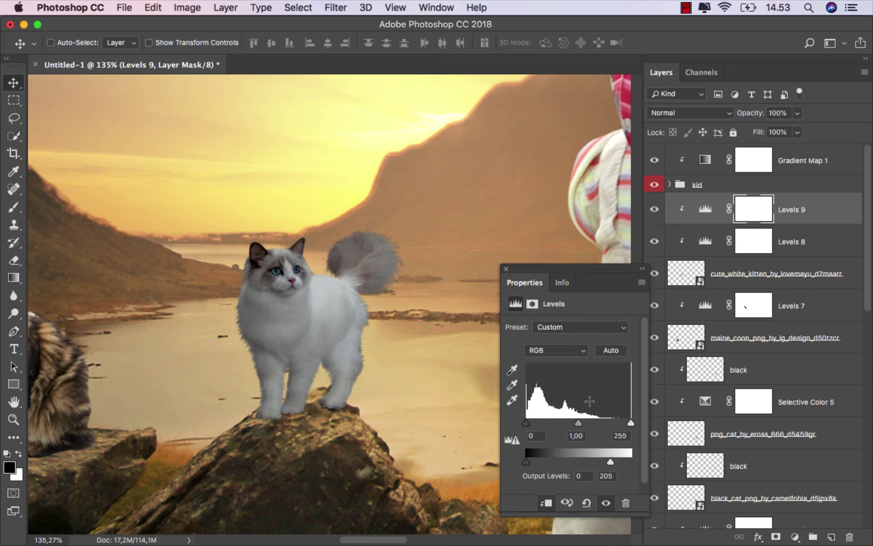
click(506, 269)
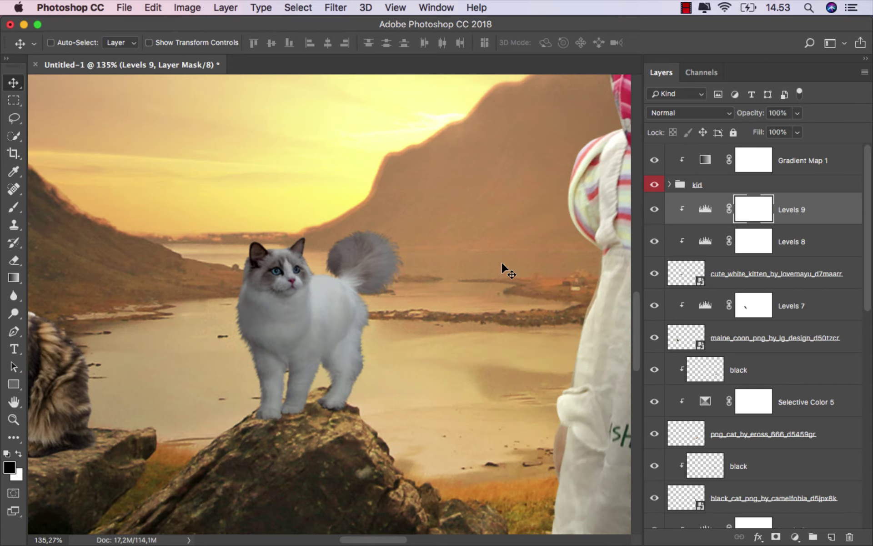
Paint the Levels 9 mask to restore brightness around the kitten's head.
click(14, 208)
click(114, 204)
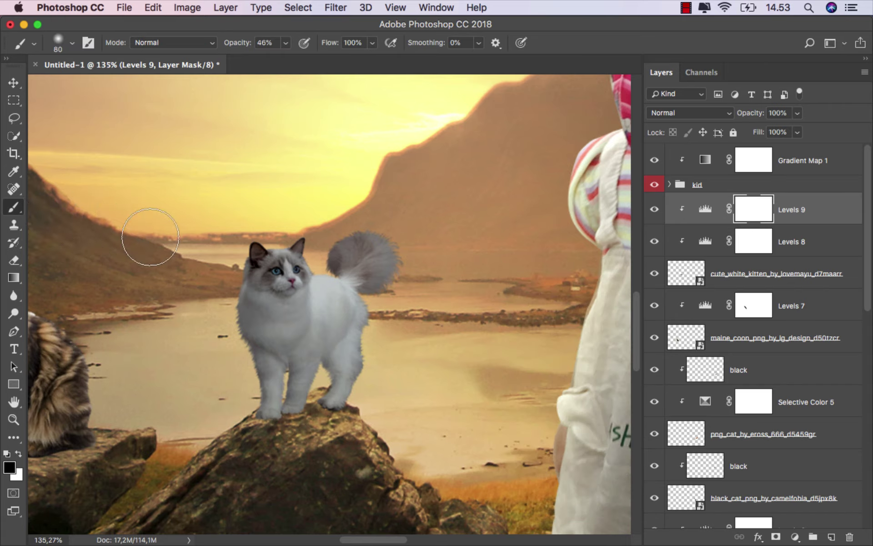
drag(273, 234, 252, 273)
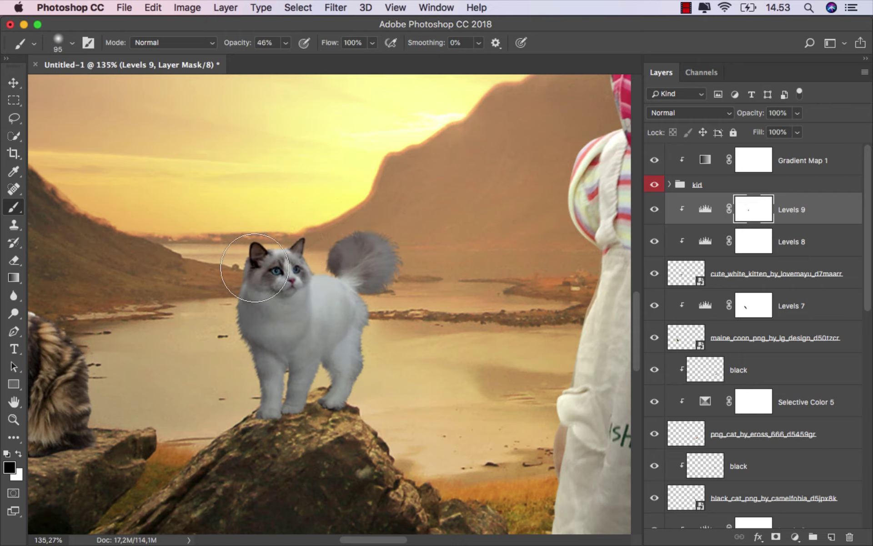
mouse_move(332, 263)
mouse_down()
mouse_move(357, 253)
mouse_move(322, 247)
mouse_up()
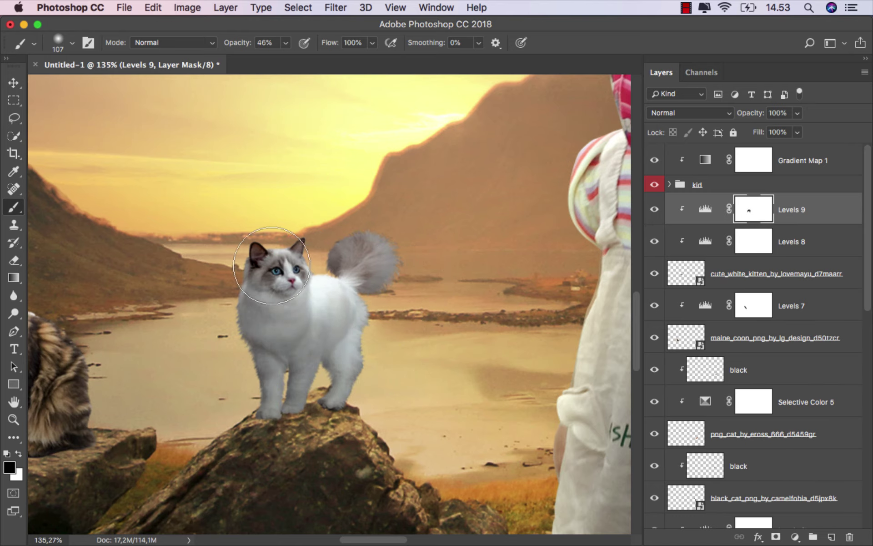
scroll(336, 277, down, 1)
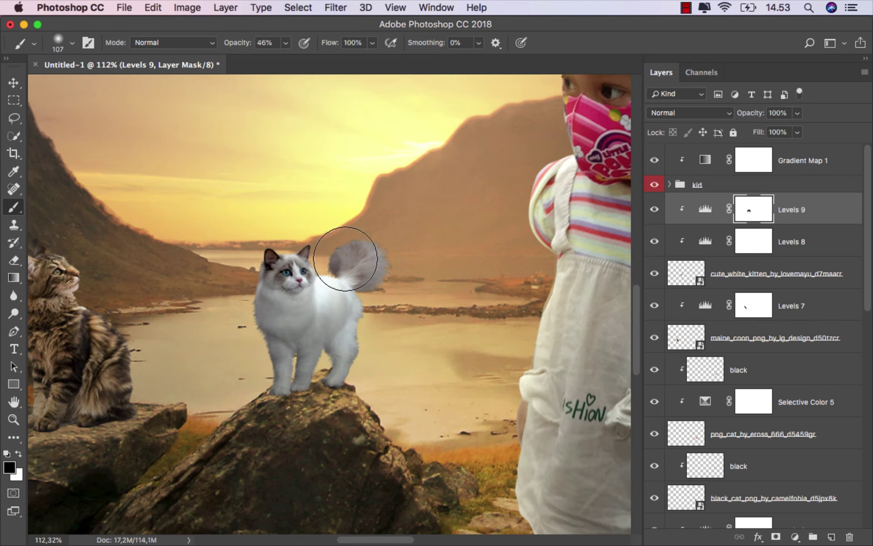
scroll(390, 276, down, 1)
click(654, 209)
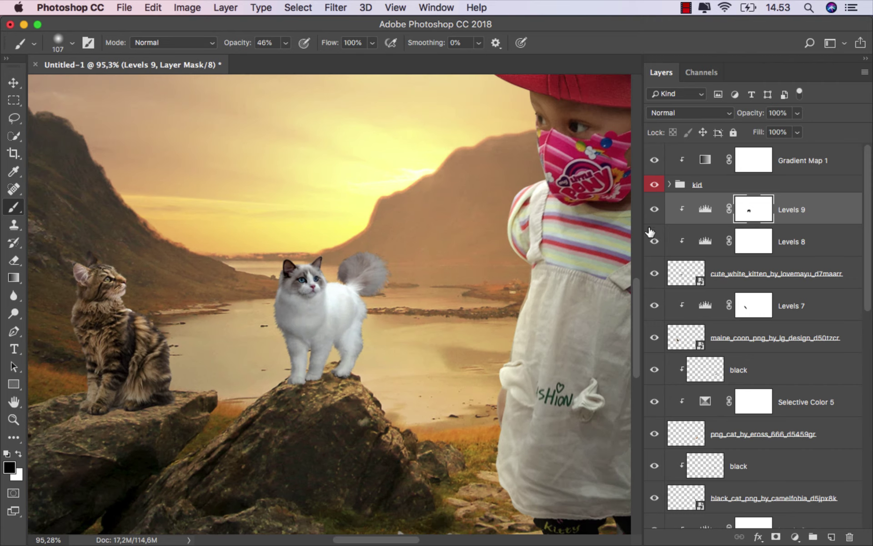
Re-enable Levels 9, fit the image, and place the black cat PNG into the scene.
scroll(455, 318, right, 3)
scroll(455, 318, up, 2)
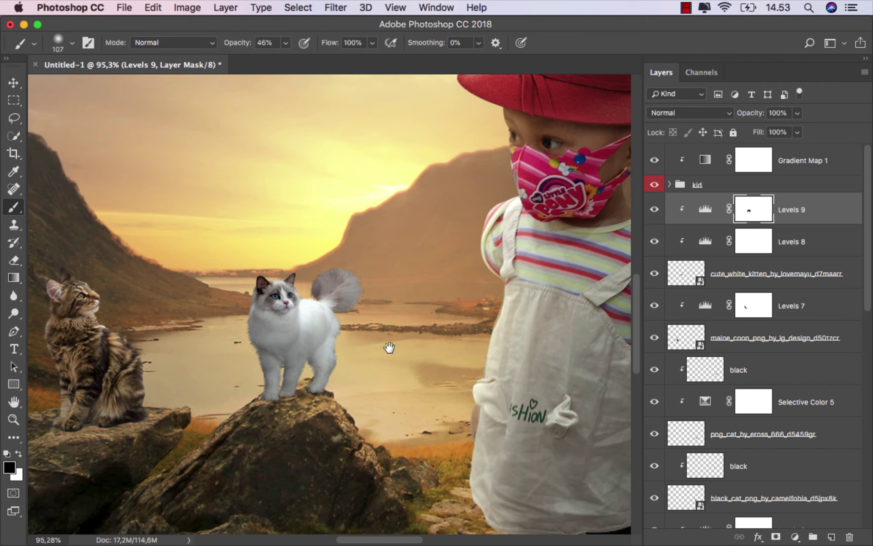
drag(389, 348, 425, 357)
scroll(396, 314, down, 1)
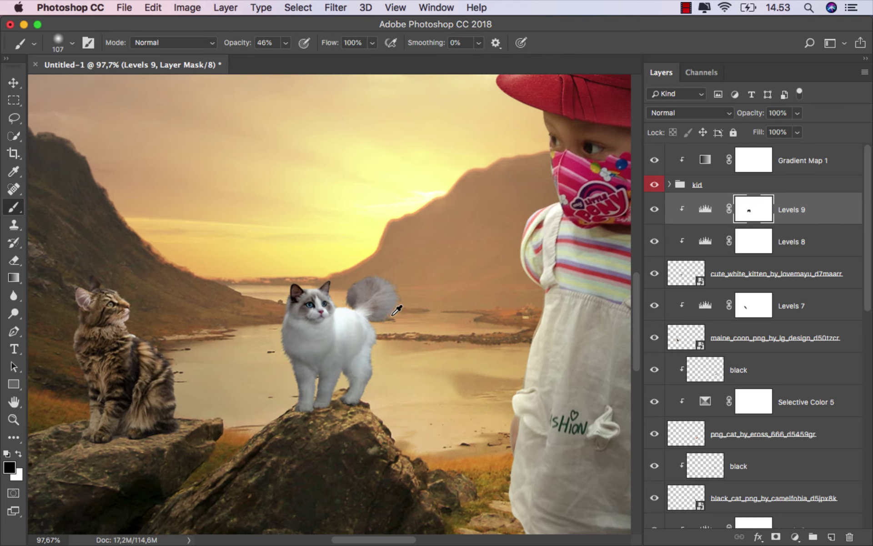
scroll(391, 315, down, 1)
key(ctrl+0)
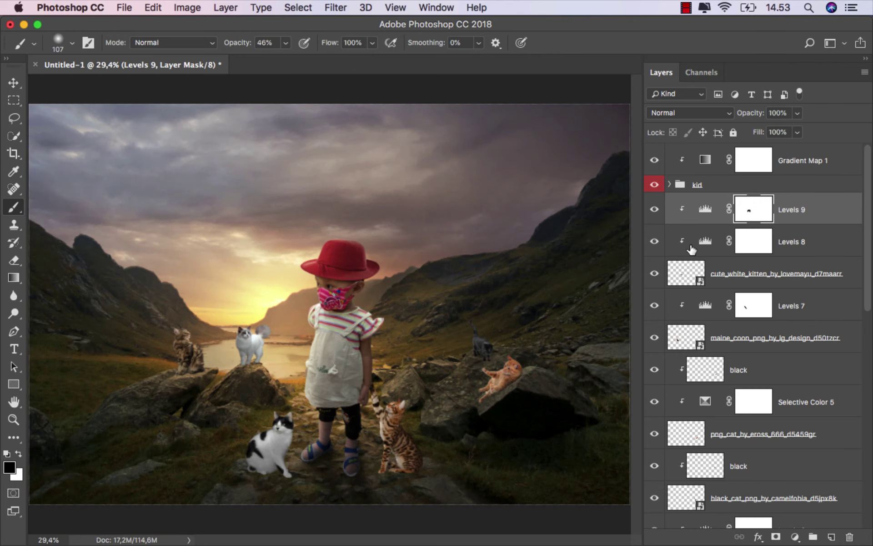
click(654, 209)
key(ctrl+2)
mouse_move(387, 544)
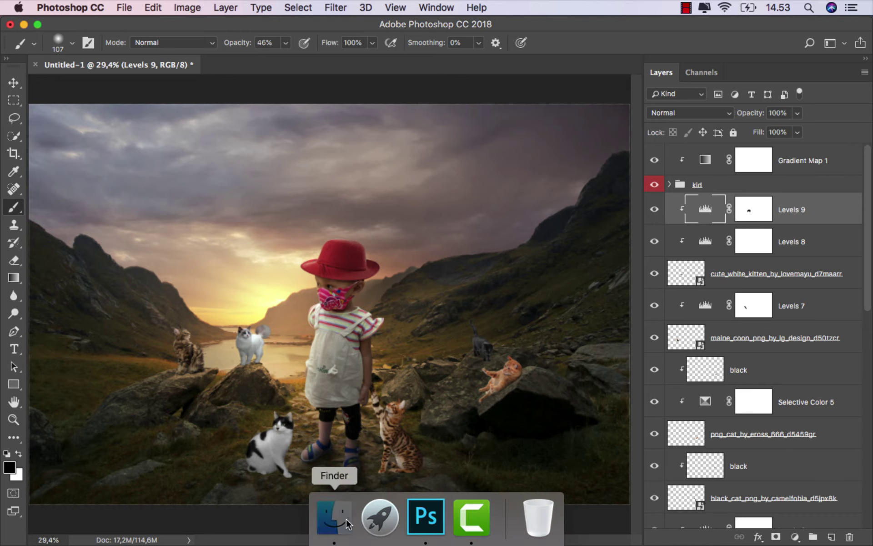
click(335, 511)
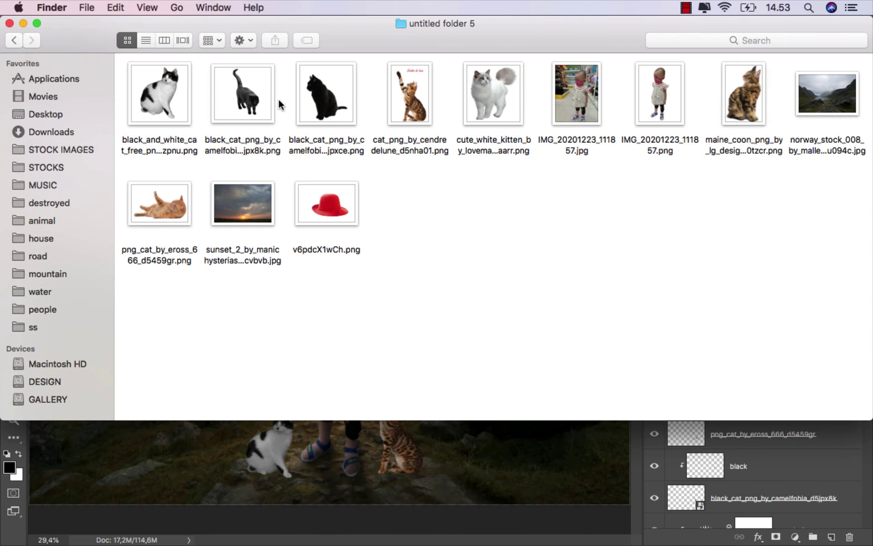
drag(304, 108, 318, 454)
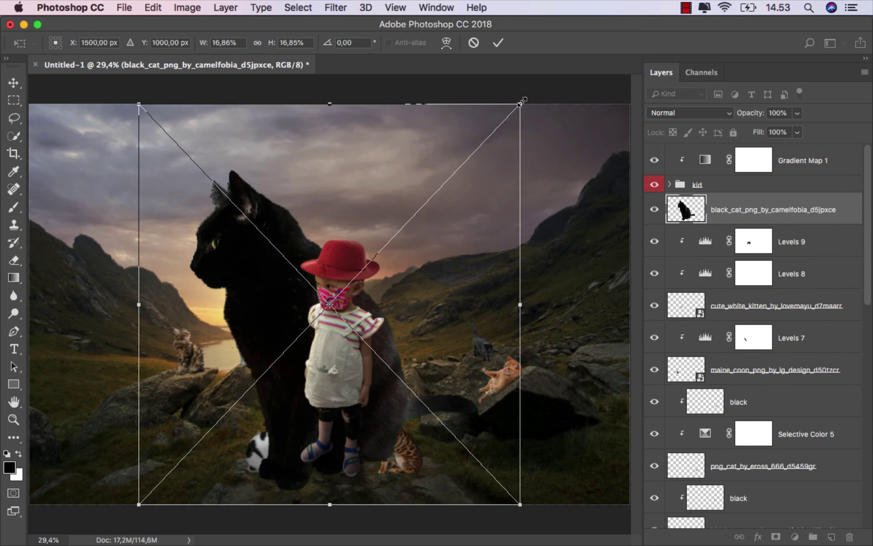
Shrink the placed black cat to about 2.7% and commit the size.
mouse_move(522, 101)
mouse_down()
mouse_move(211, 438)
mouse_move(113, 370)
mouse_up()
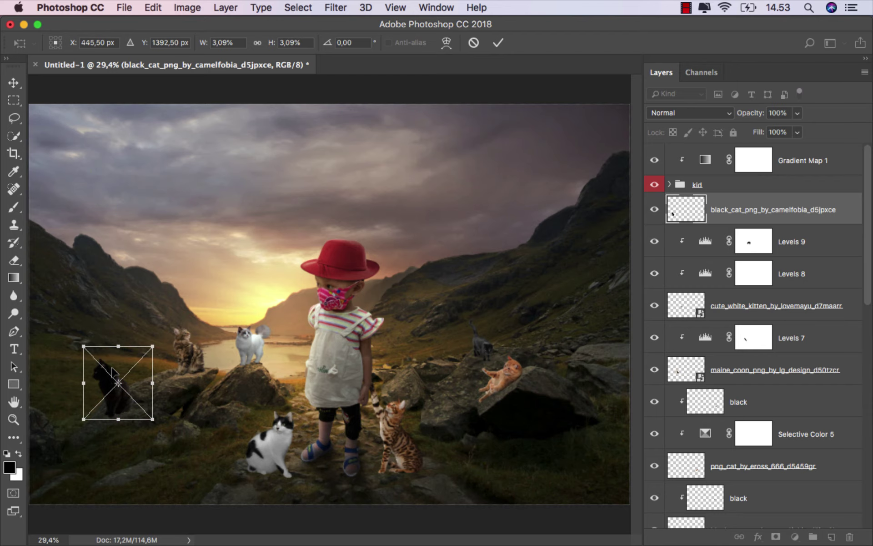
scroll(101, 391, up, 3)
scroll(100, 391, up, 3)
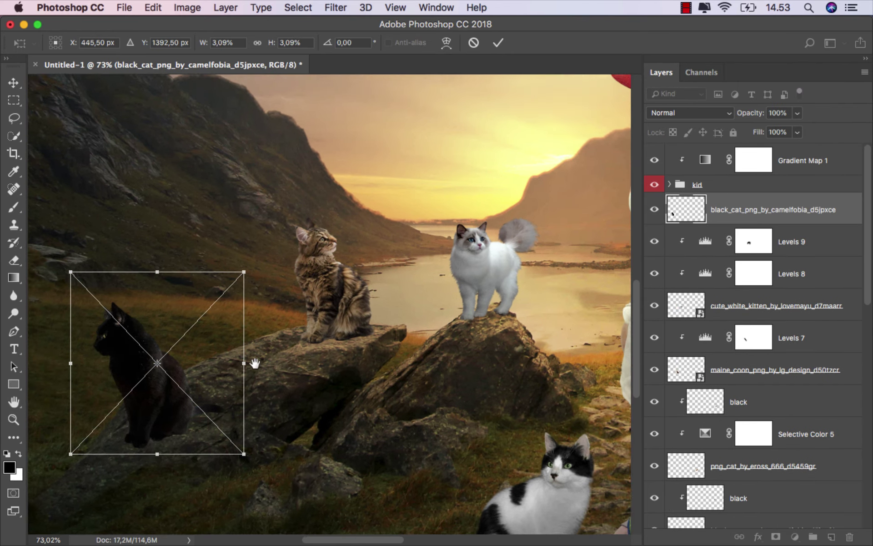
scroll(273, 341, left, 5)
drag(348, 251, 335, 276)
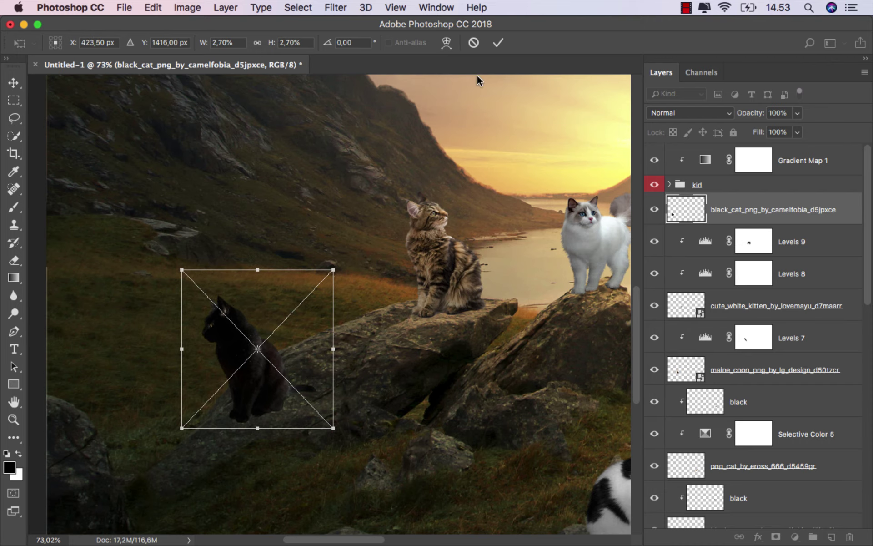
key(Return)
Move the black cat onto the grassy slope left of the rocks.
key(b)
scroll(299, 397, up, 2)
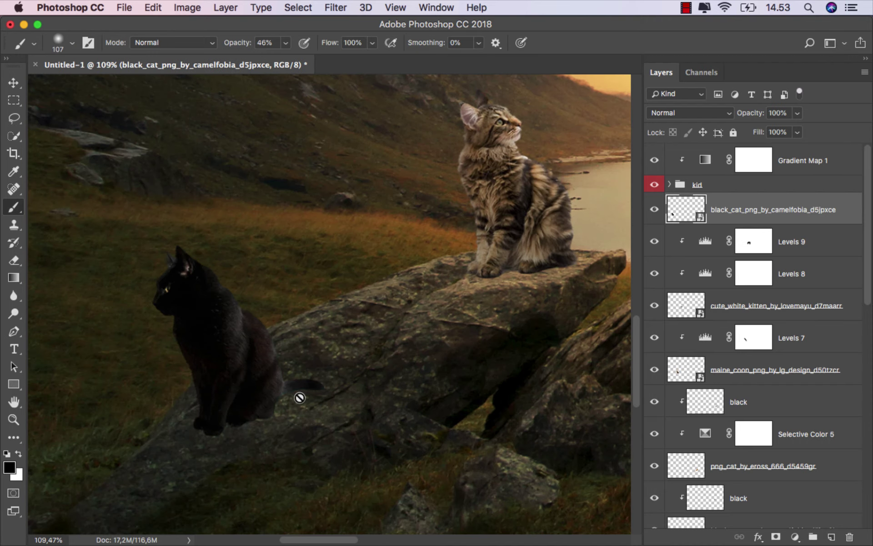
key(v)
scroll(234, 335, down, 3)
mouse_move(176, 308)
mouse_down()
mouse_move(191, 313)
mouse_move(192, 324)
mouse_up()
scroll(211, 350, down, 2)
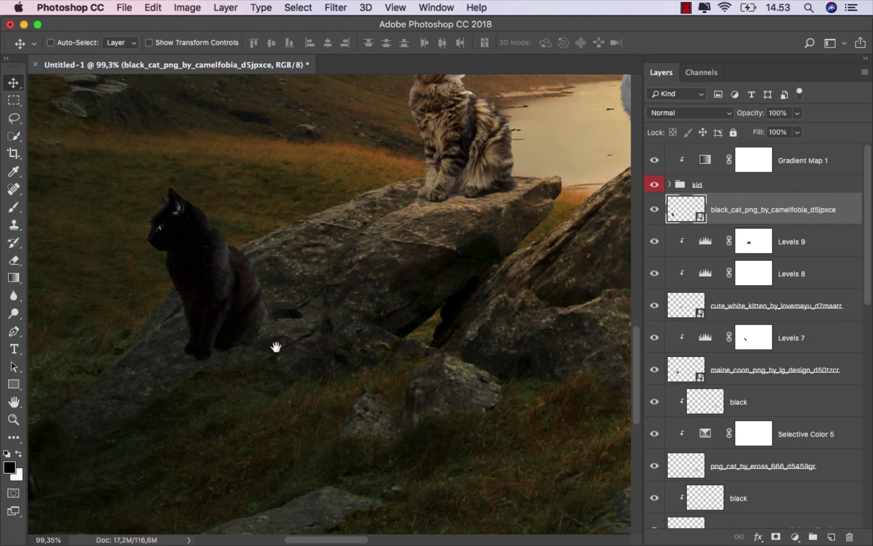
drag(276, 347, 278, 369)
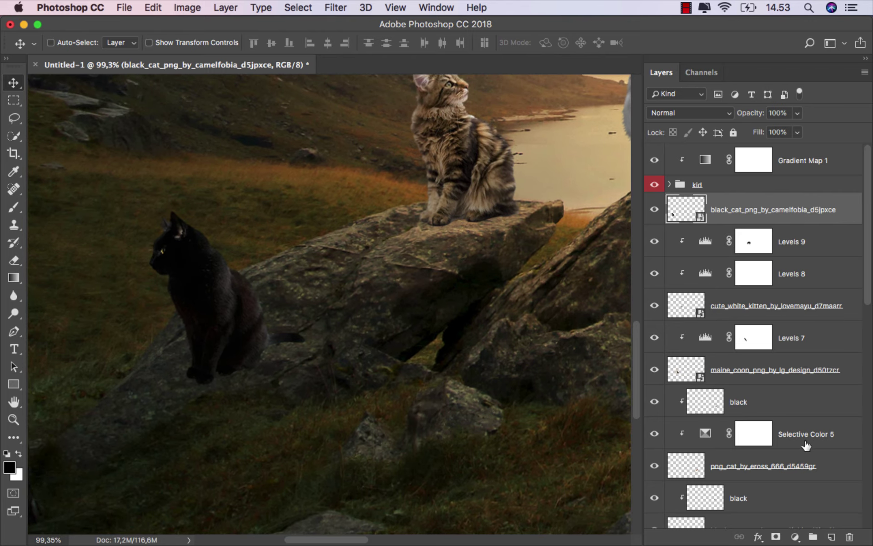
Add a Levels 10 adjustment clipped to the black cat with white input 204.
click(794, 536)
click(657, 399)
click(546, 503)
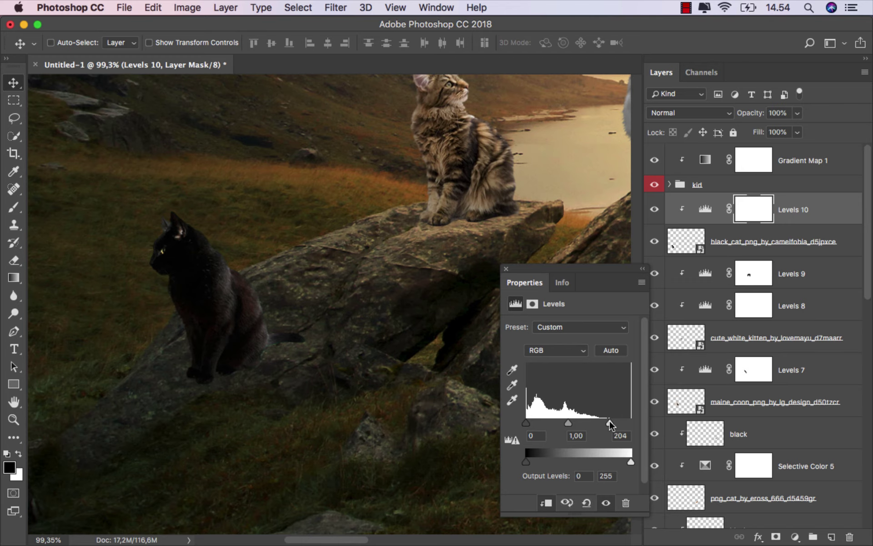
click(645, 246)
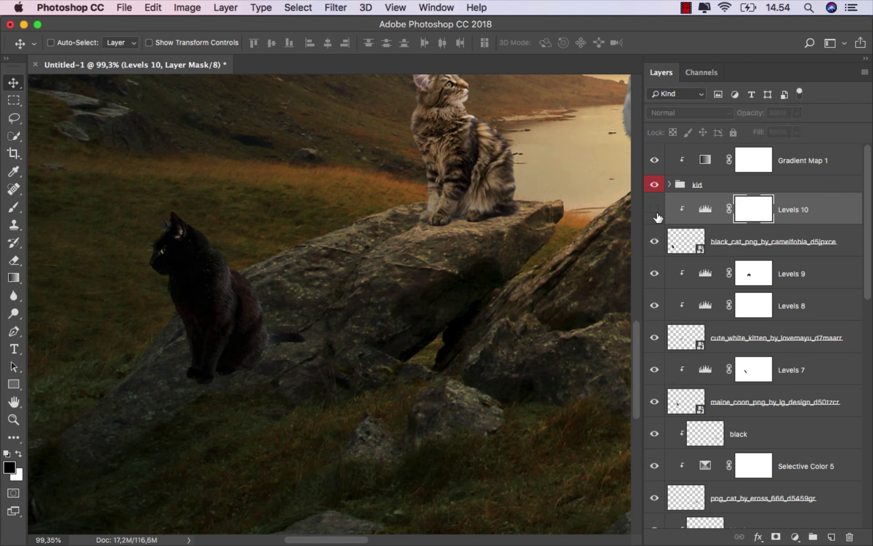
click(818, 218)
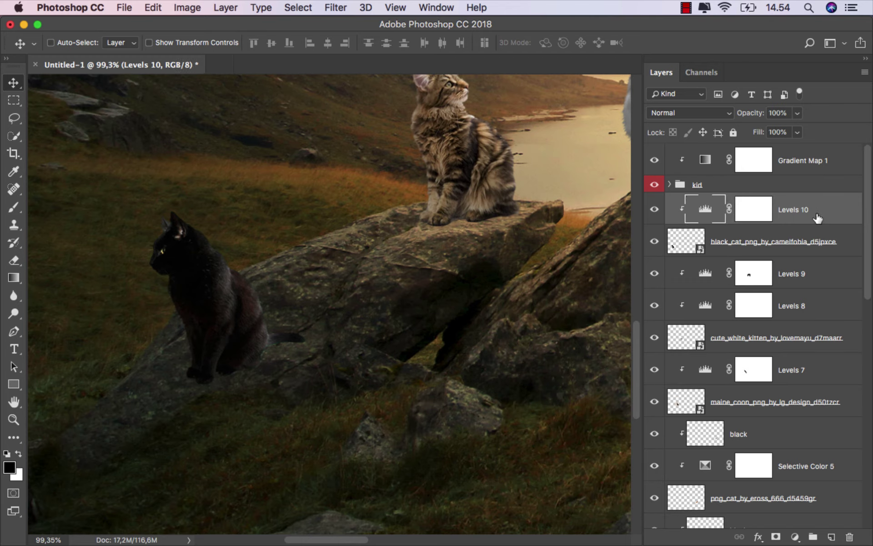
key(super+0)
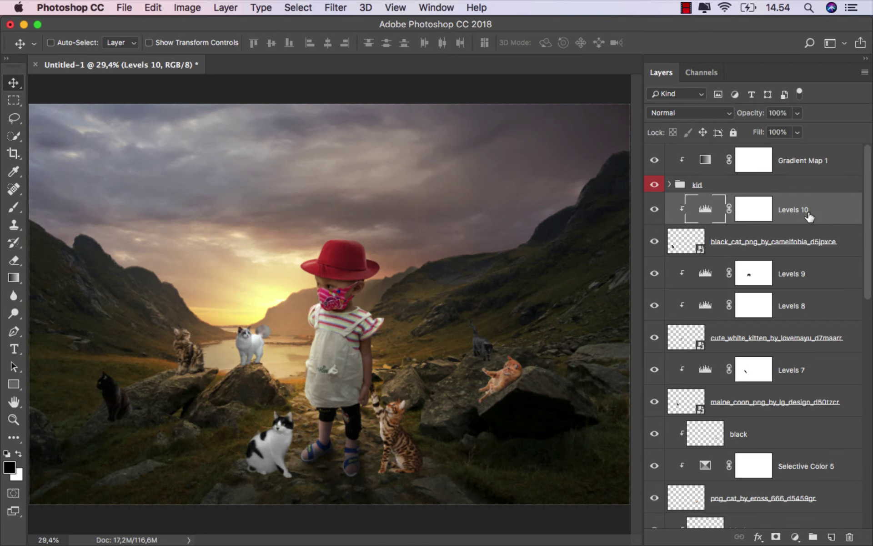
Group the layers from Levels 10 down to the tabby cat into an orange-labelled 'cats' group.
drag(868, 257, 863, 377)
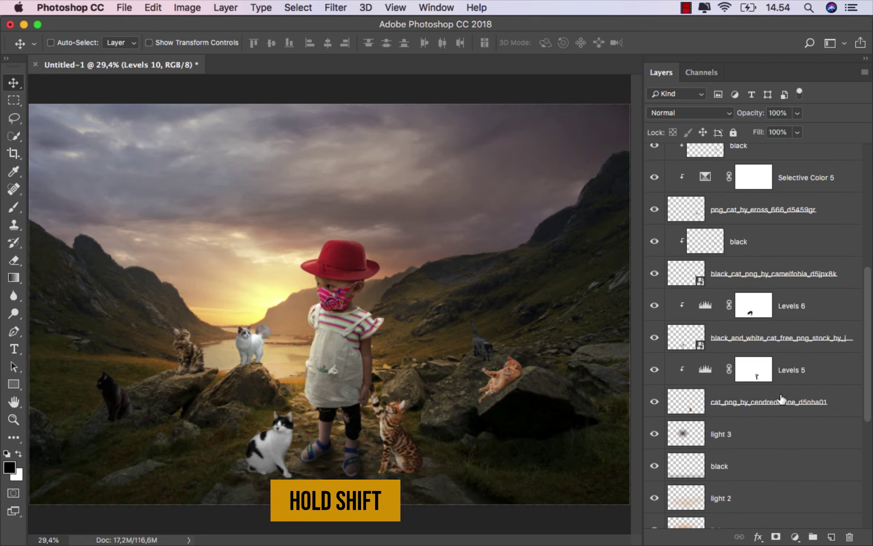
shift+click(781, 398)
drag(869, 386, 859, 263)
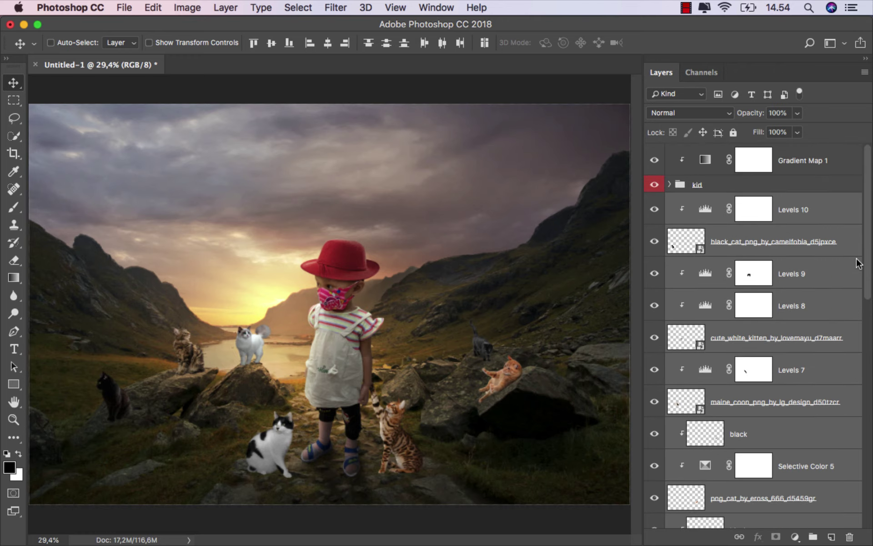
right_click(799, 210)
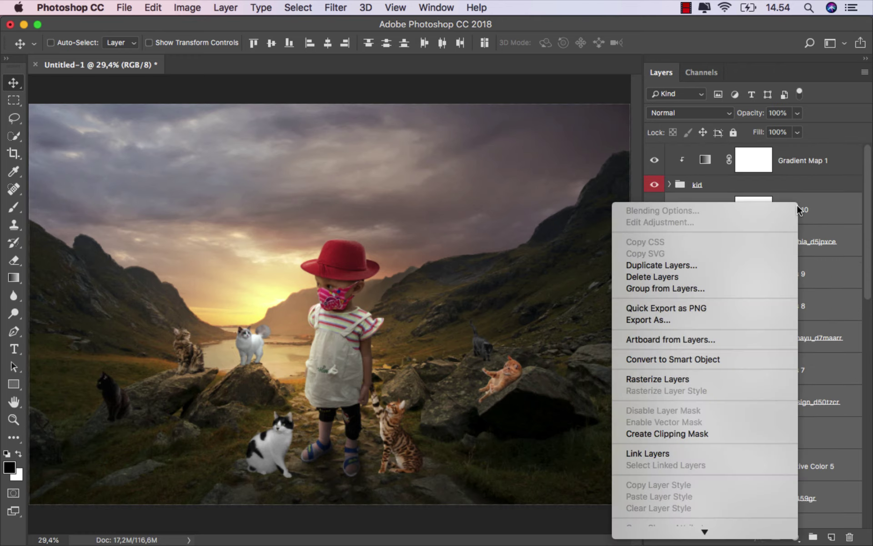
click(710, 288)
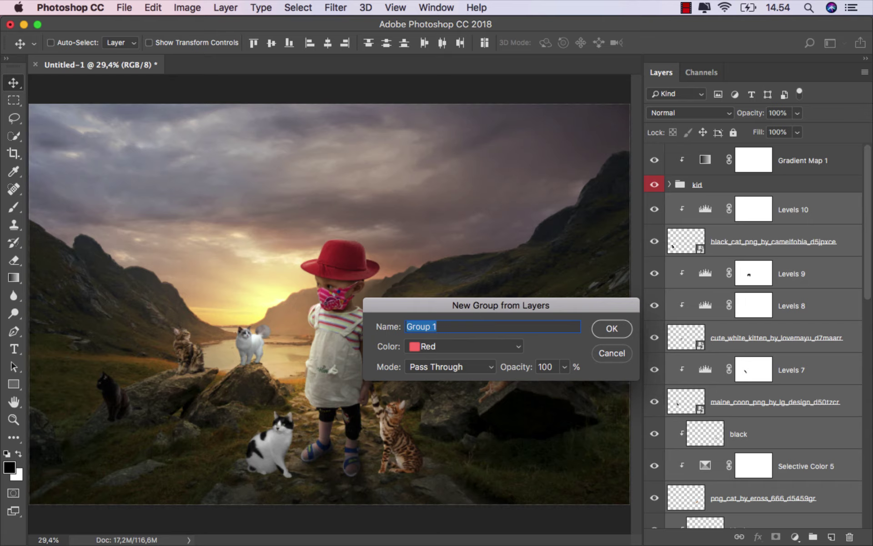
click(476, 346)
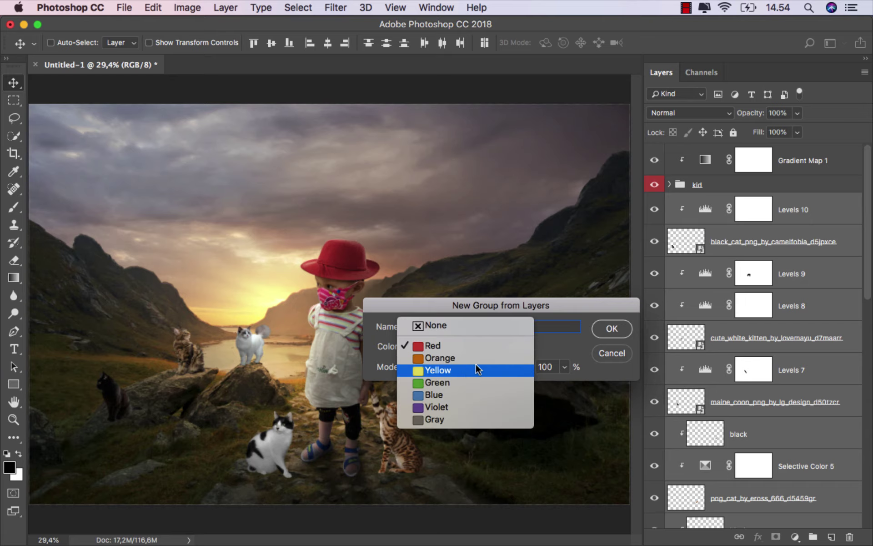
click(478, 357)
click(607, 329)
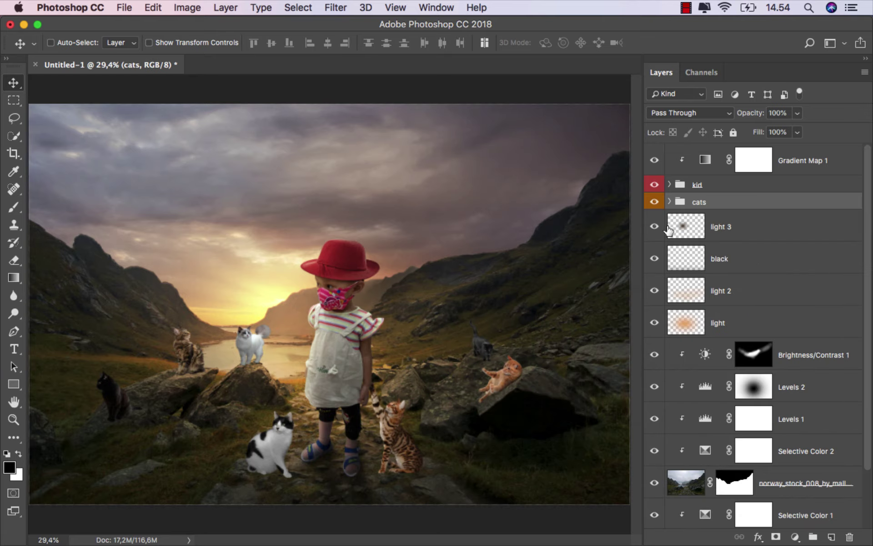
click(654, 202)
Add a new layer named 'color' clipped to the cats group.
click(829, 537)
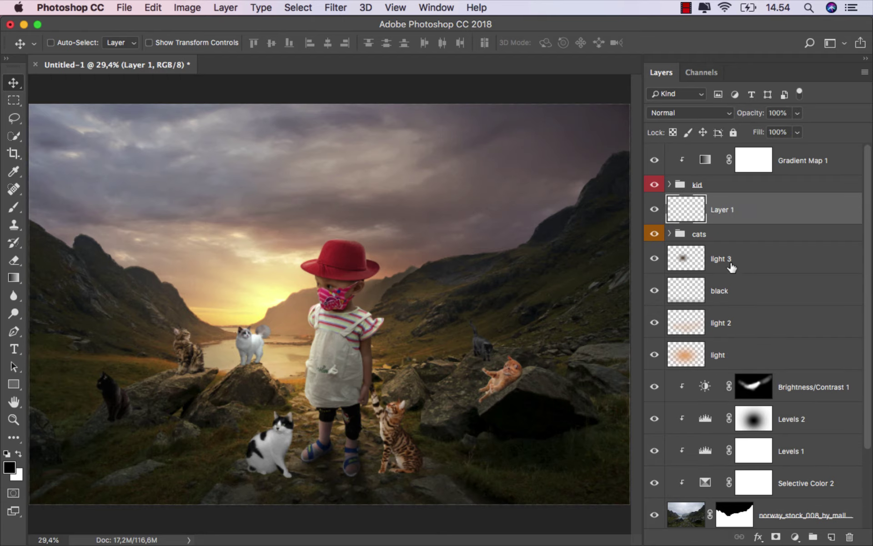
right_click(740, 214)
click(646, 445)
text(colo)
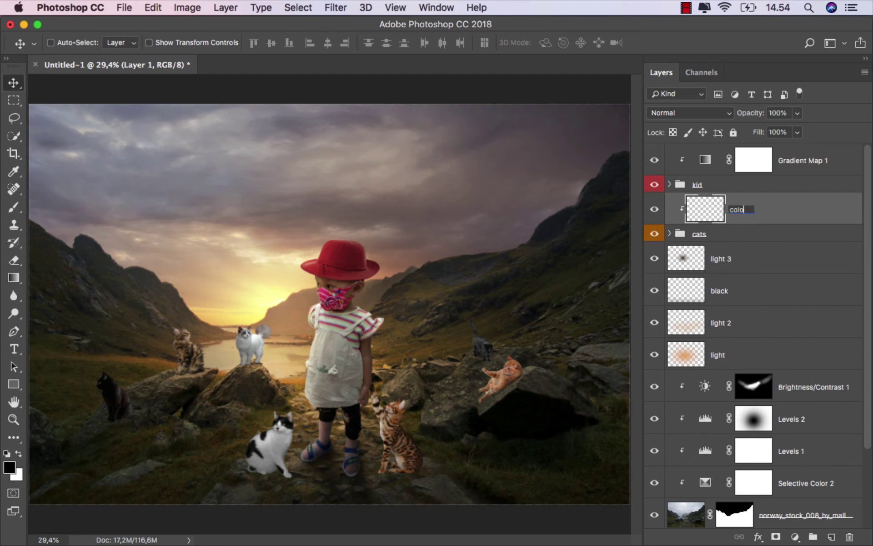
text(r)
key(Return)
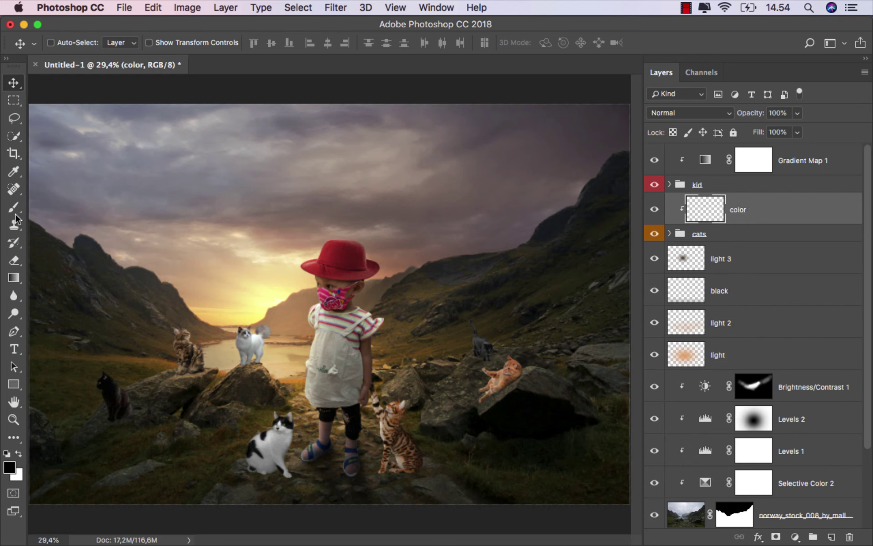
Set the brush to 9% opacity and sample pale yellow, then tan, from the sunset sky.
click(15, 213)
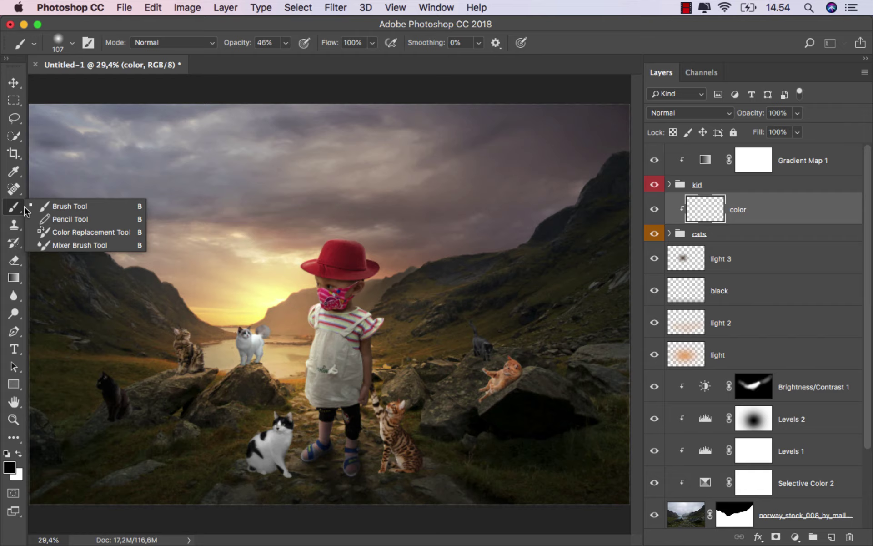
click(287, 43)
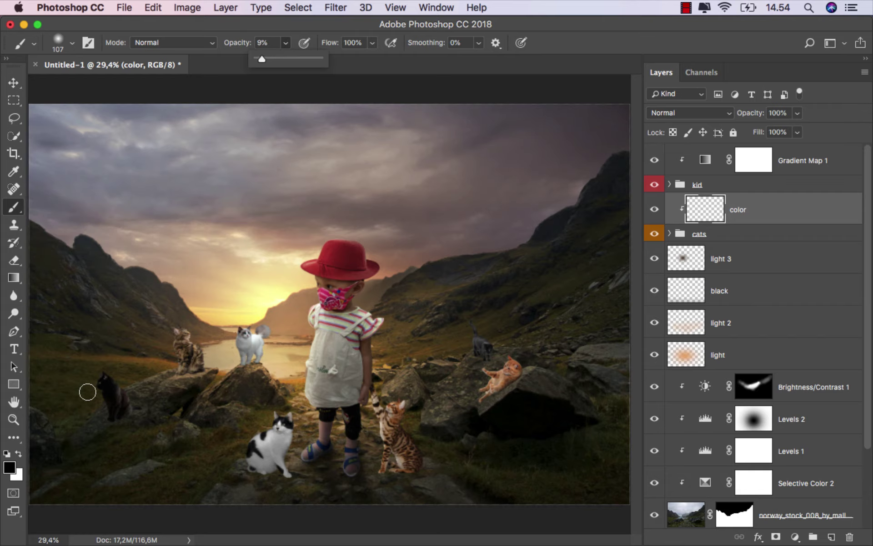
scroll(250, 291, up, 1)
scroll(250, 291, up, 1)
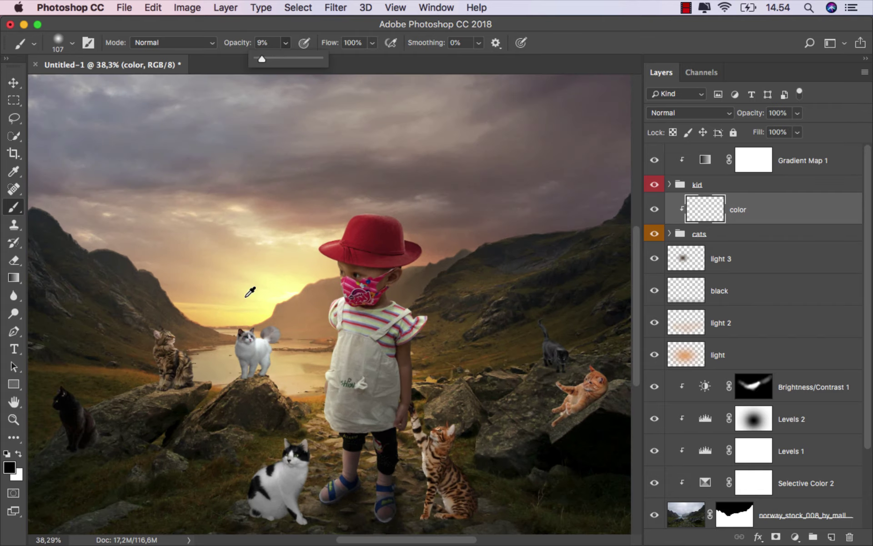
alt+click(288, 260)
scroll(218, 277, up, 2)
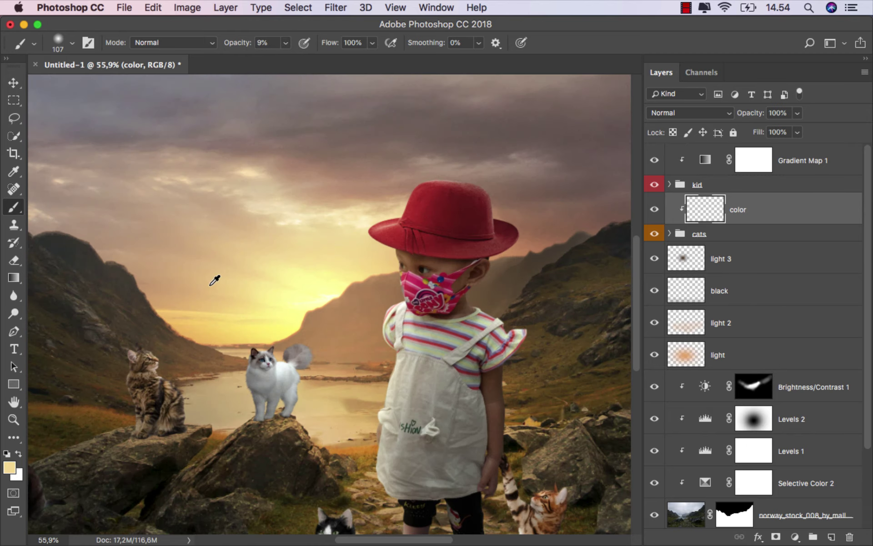
alt+click(230, 254)
scroll(157, 348, up, 3)
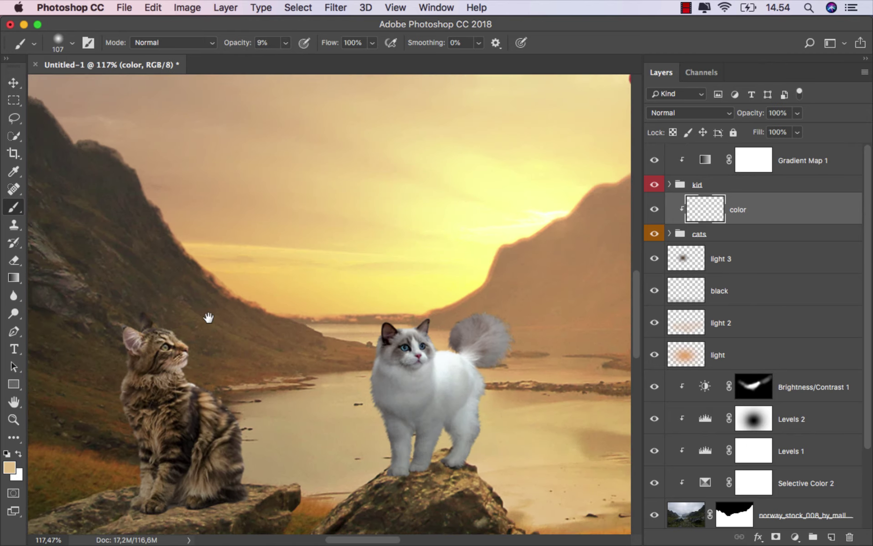
mouse_move(208, 315)
mouse_down()
mouse_move(239, 288)
mouse_move(204, 263)
mouse_up()
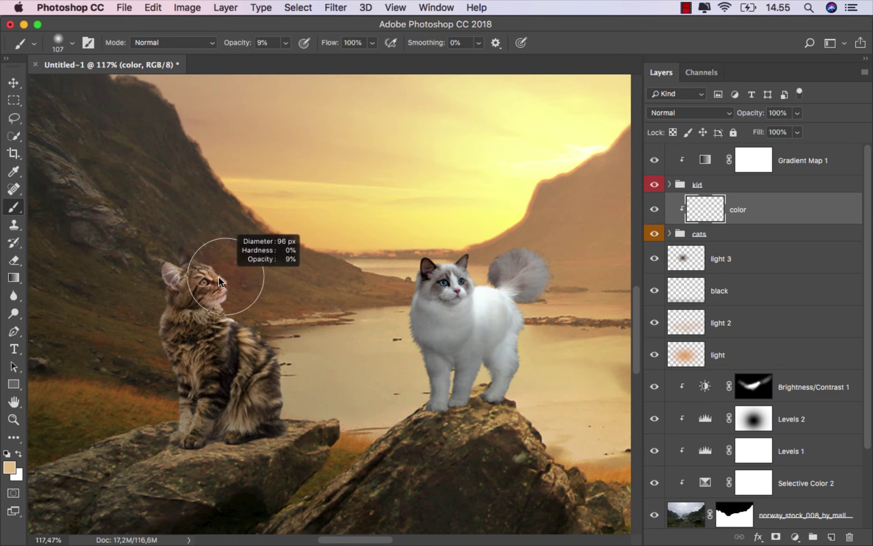
click(686, 114)
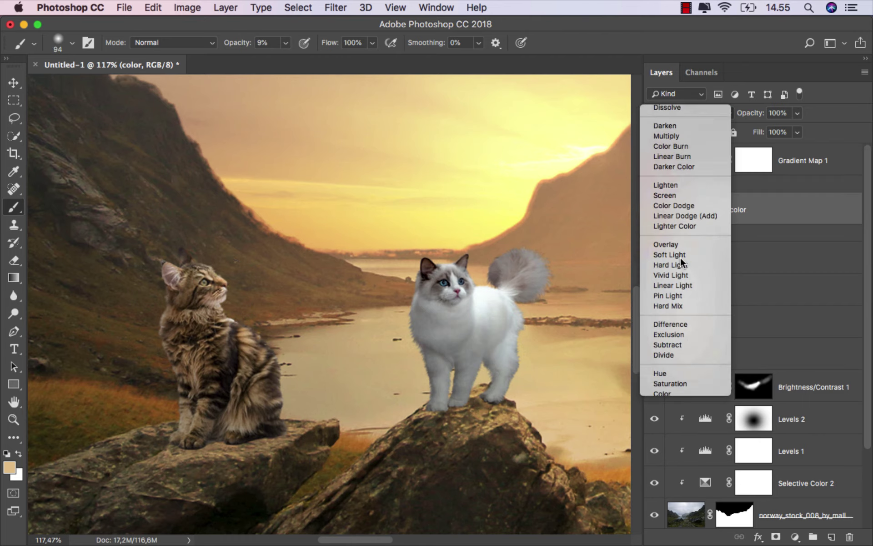
Set the color layer to Overlay blending and enlarge the brush.
click(677, 259)
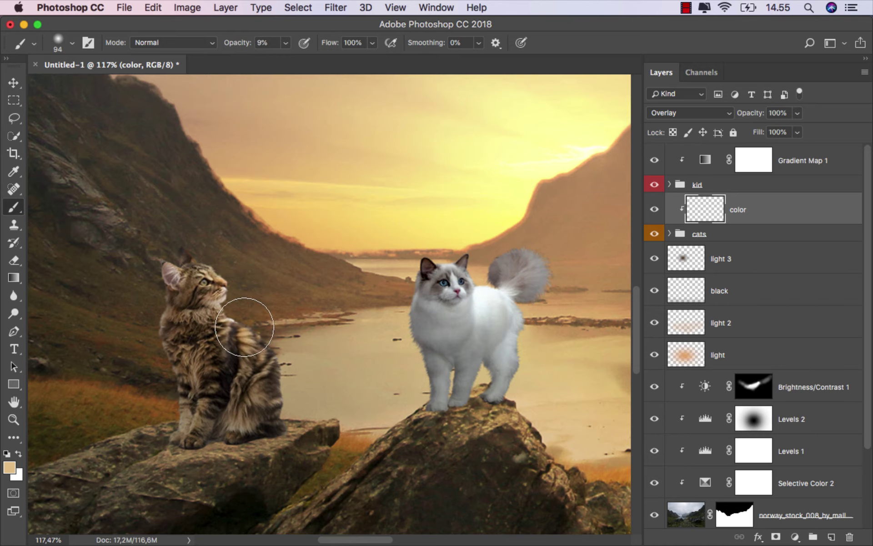
drag(293, 370, 217, 380)
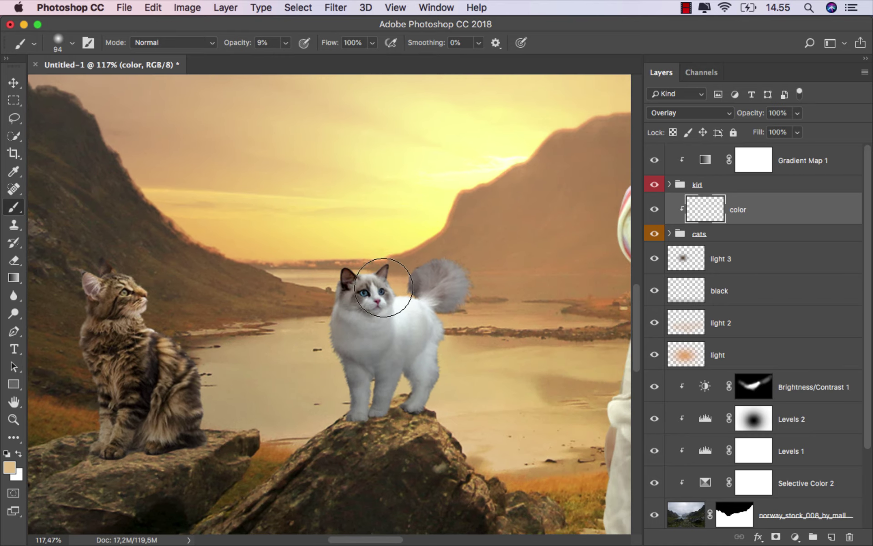
key(bracketright)
key(bracketright)
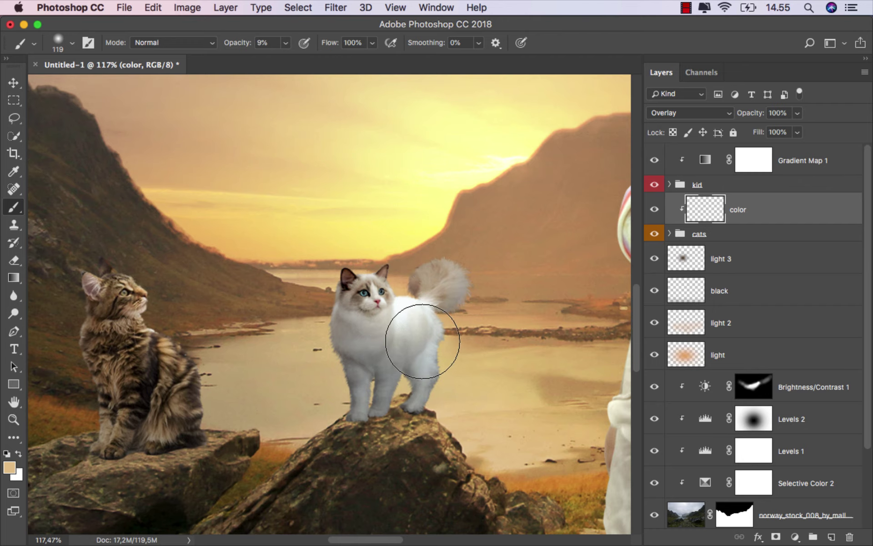
scroll(390, 383, down, 3)
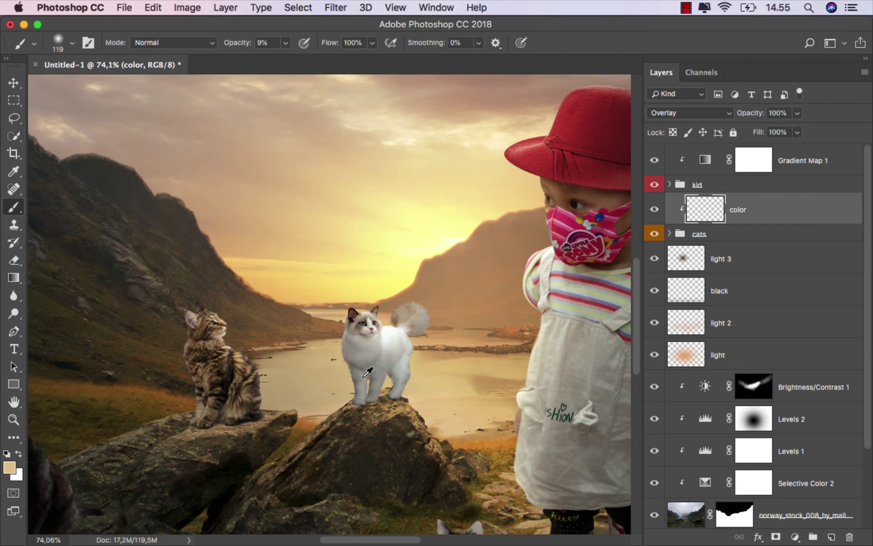
scroll(391, 291, left, 5)
scroll(327, 344, up, 1)
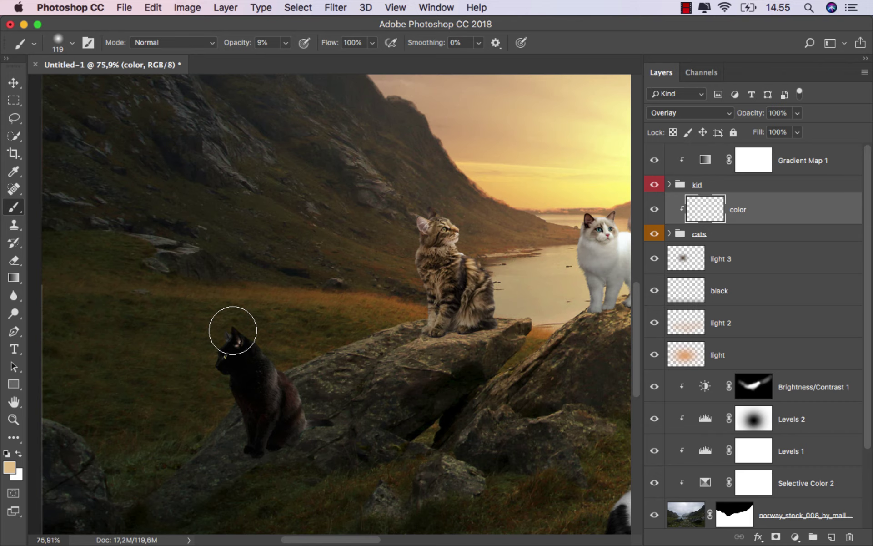
drag(543, 369, 172, 389)
drag(351, 409, 335, 288)
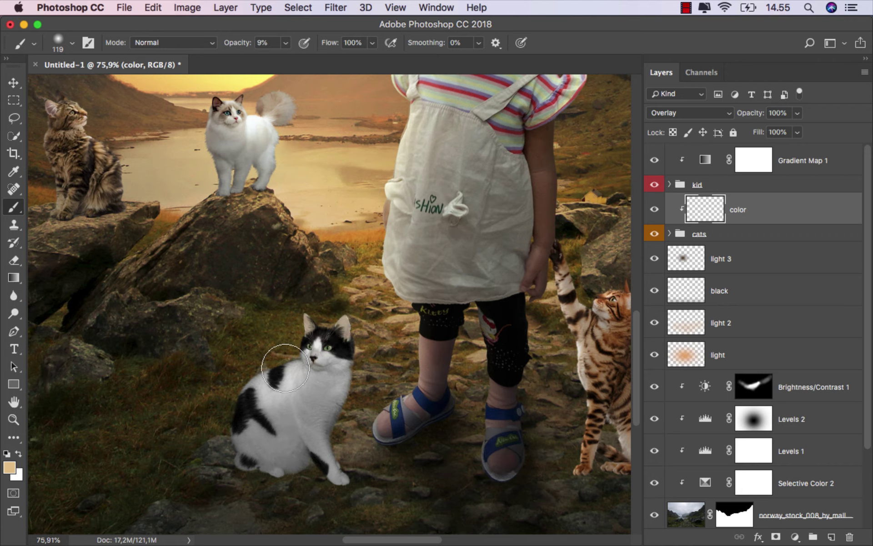
Paint warm light over the black-and-white cat's head and chest, adjusting brush size.
drag(220, 396, 282, 350)
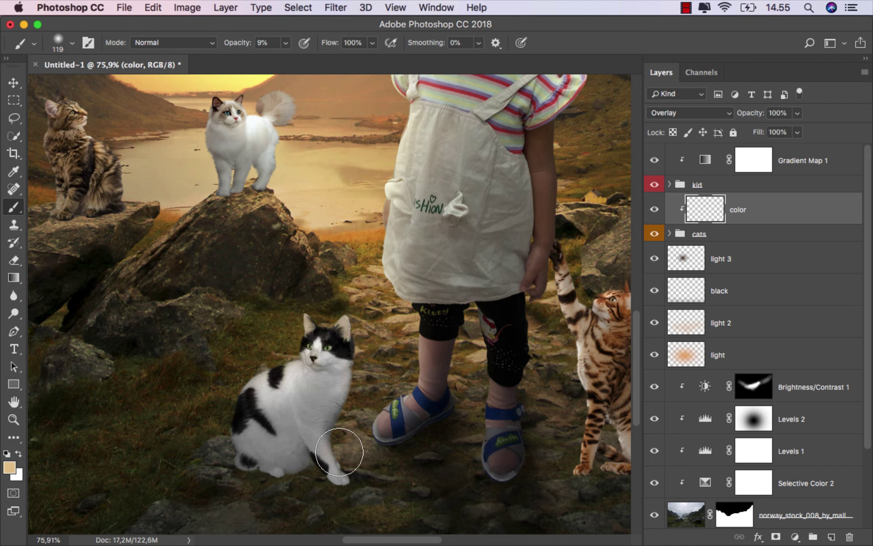
scroll(346, 377, right, 10)
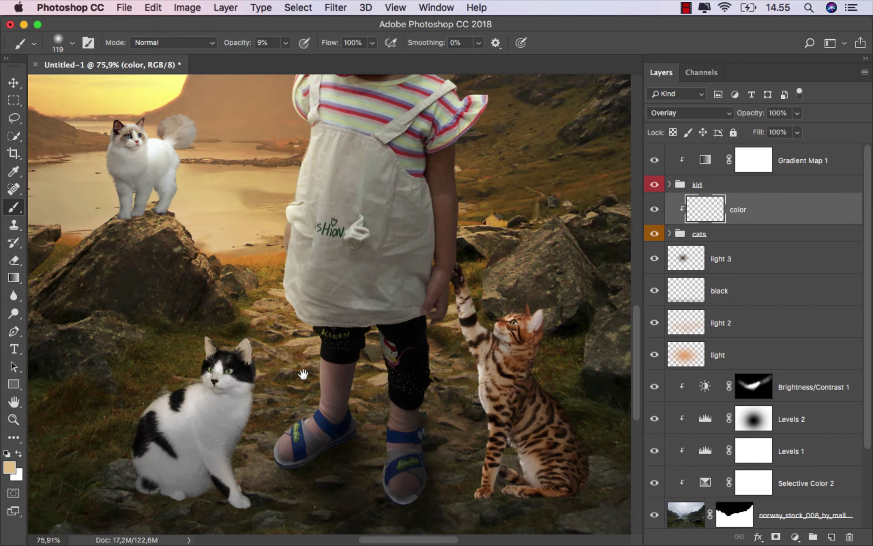
mouse_move(336, 332)
mouse_down()
mouse_move(370, 321)
mouse_move(288, 355)
mouse_move(303, 398)
mouse_move(347, 448)
mouse_up()
drag(419, 441, 213, 459)
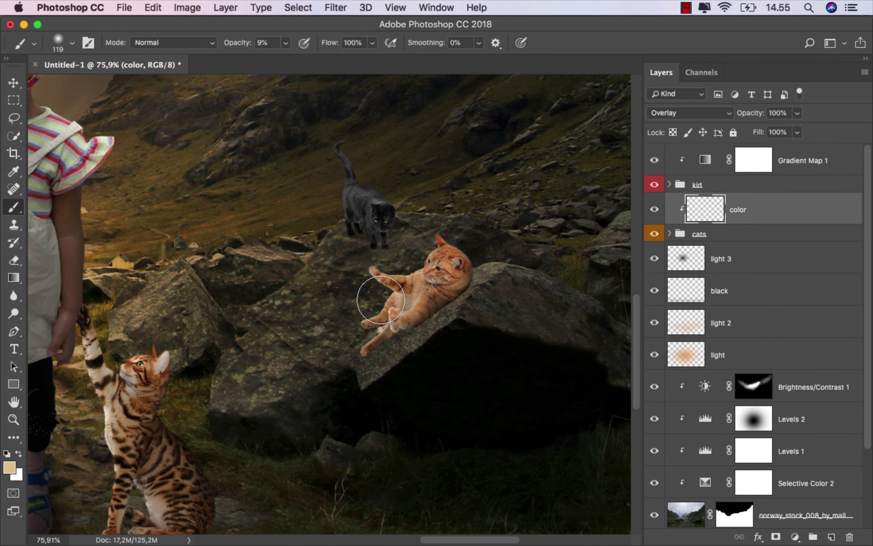
scroll(353, 315, up, 3)
scroll(350, 313, up, 1)
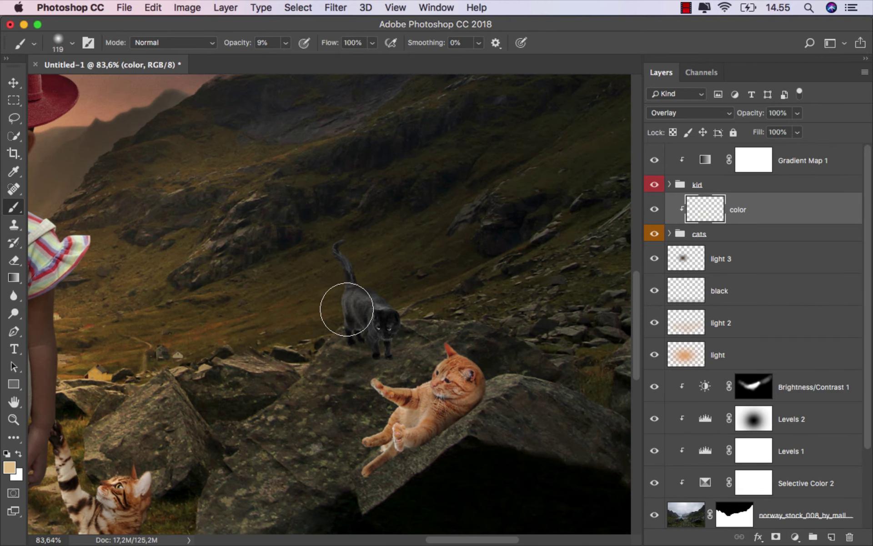
key(bracketleft)
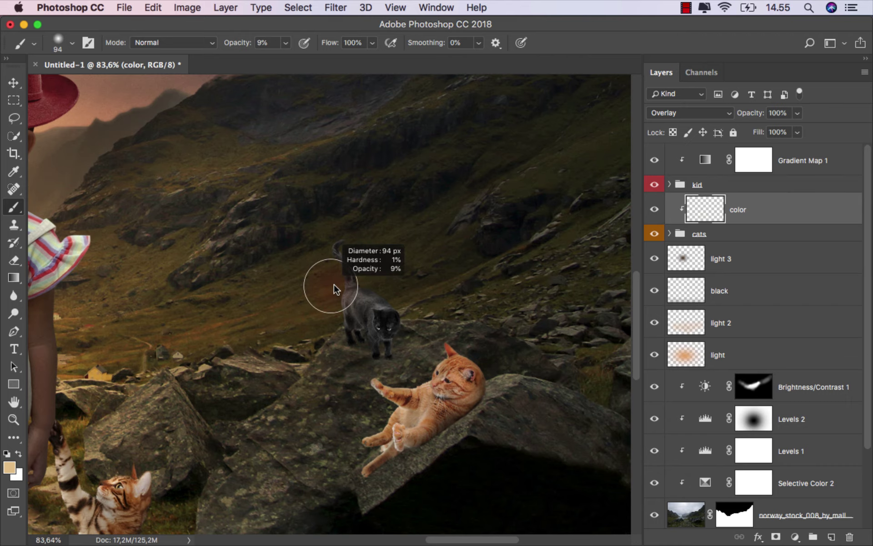
mouse_move(334, 291)
mouse_down()
mouse_move(361, 307)
mouse_move(288, 314)
mouse_up()
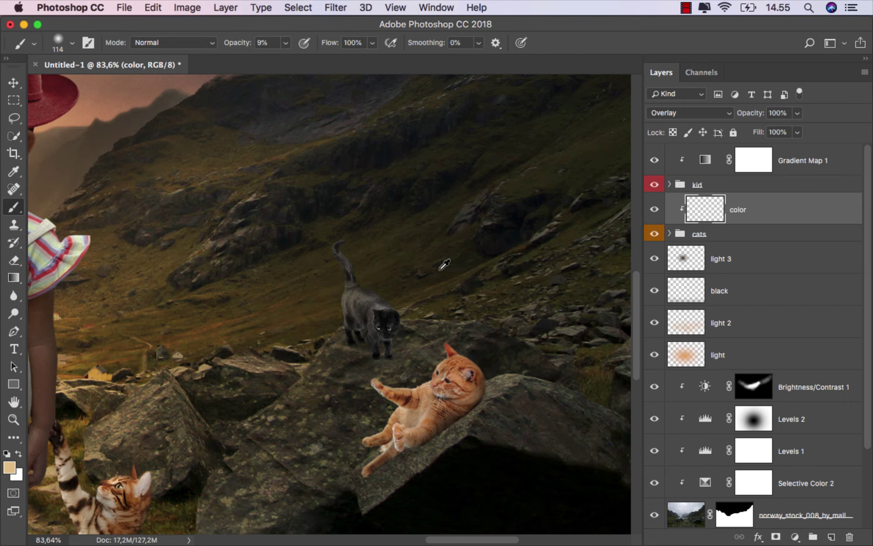
scroll(419, 298, down, 2)
scroll(418, 298, down, 1)
scroll(418, 298, down, 1)
scroll(418, 298, down, 1)
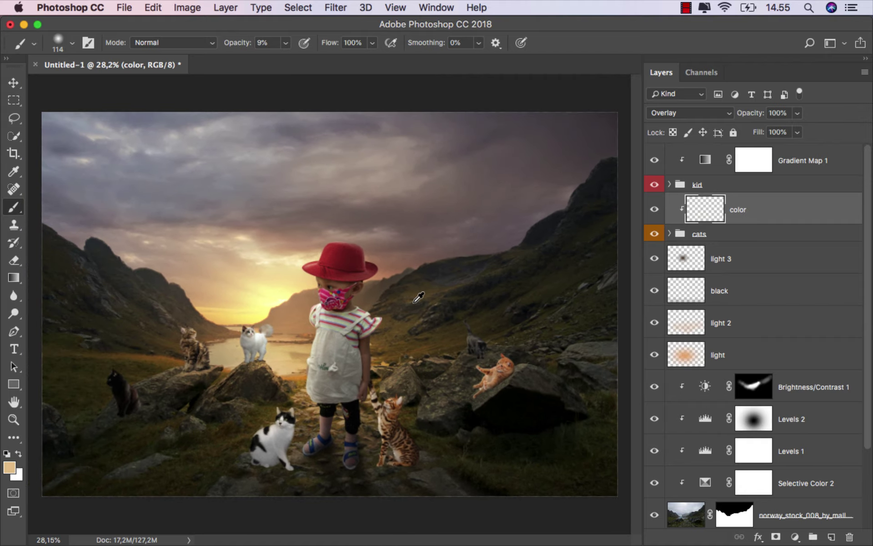
Unhide the color layer and add a clipped Overlay layer named 'black' above it.
click(655, 210)
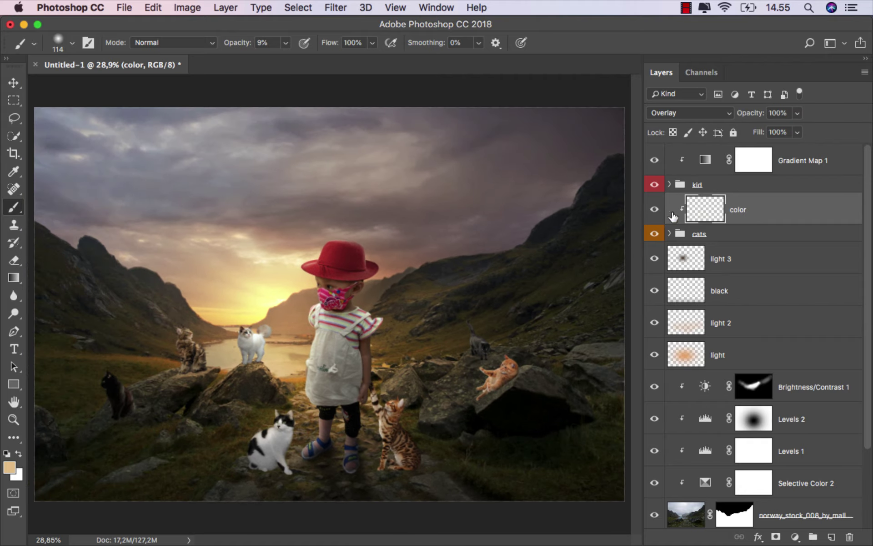
click(834, 538)
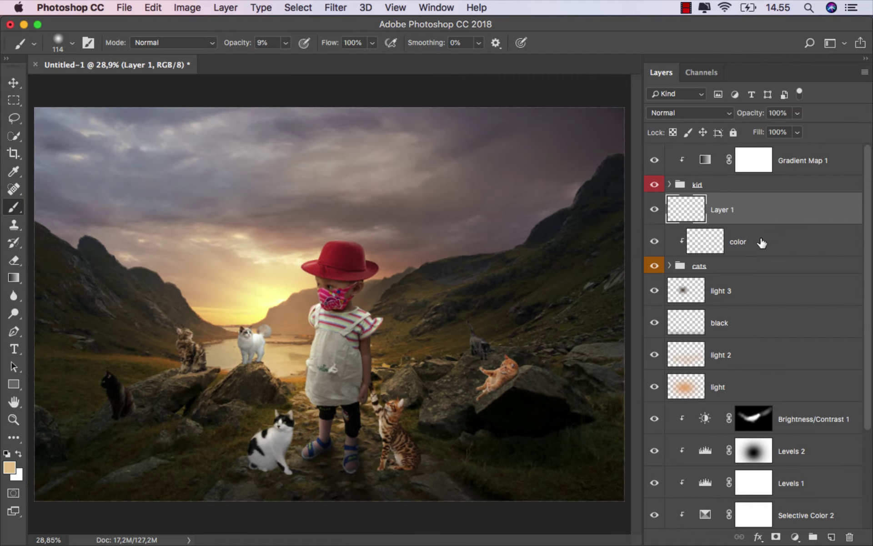
right_click(755, 215)
click(659, 440)
text(black)
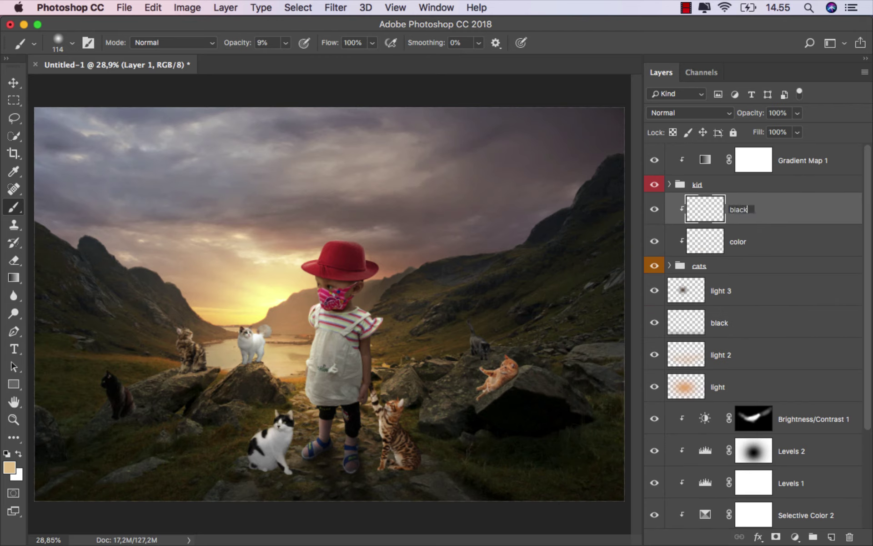
key(Return)
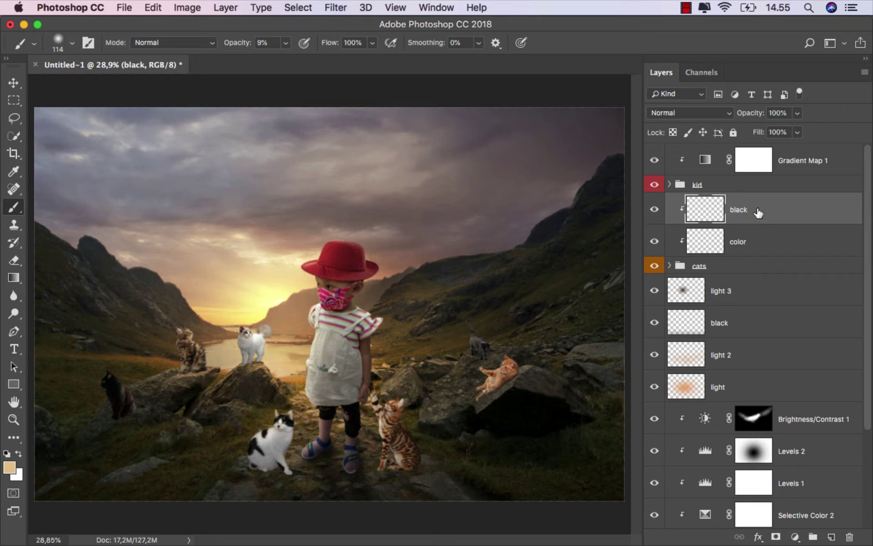
click(688, 116)
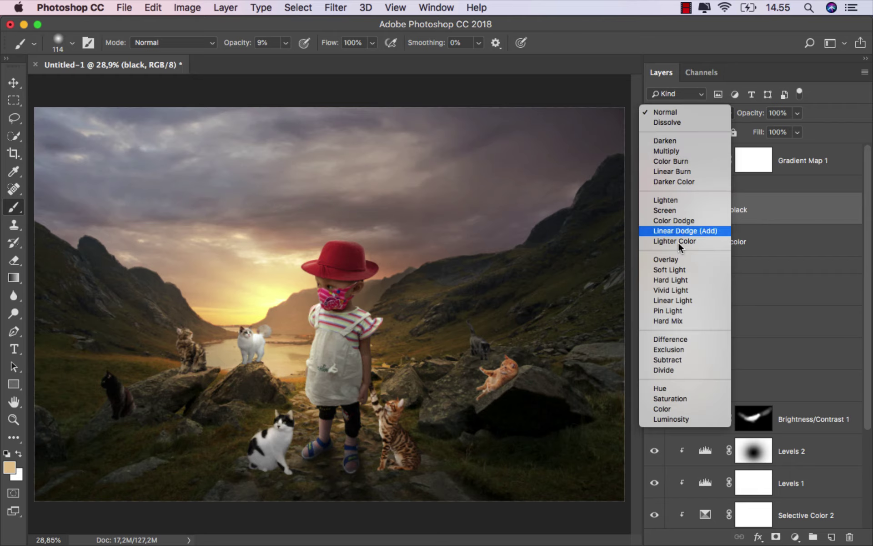
click(678, 263)
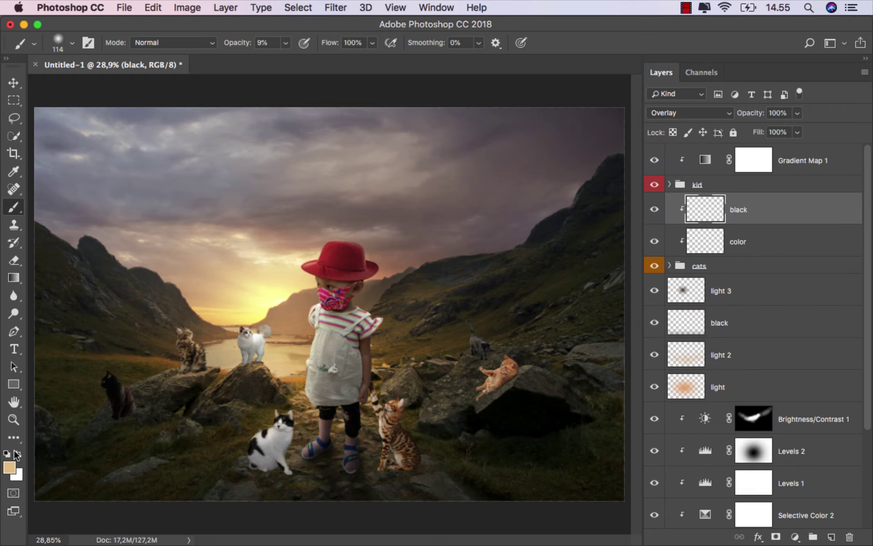
scroll(221, 422, up, 5)
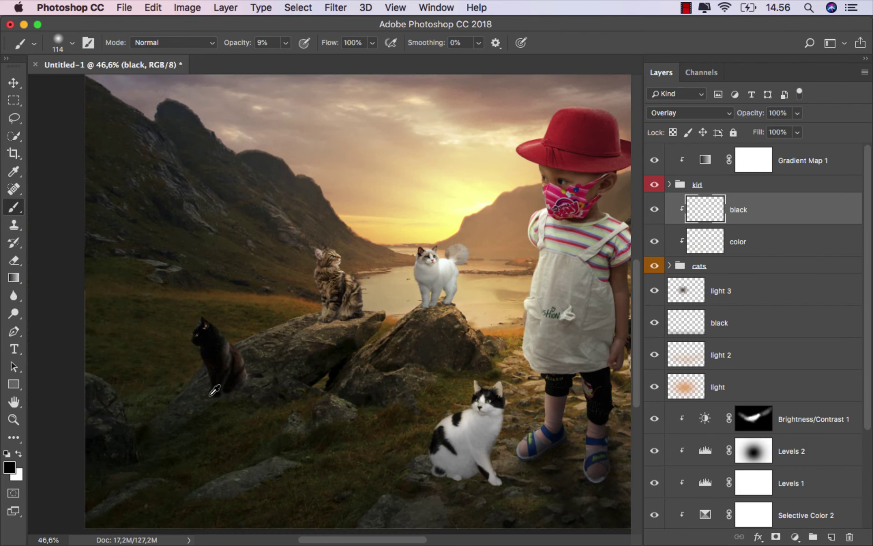
Zoom in on the tabby and white cats, centring the white cat and resizing the brush.
scroll(214, 390, up, 5)
drag(269, 376, 279, 374)
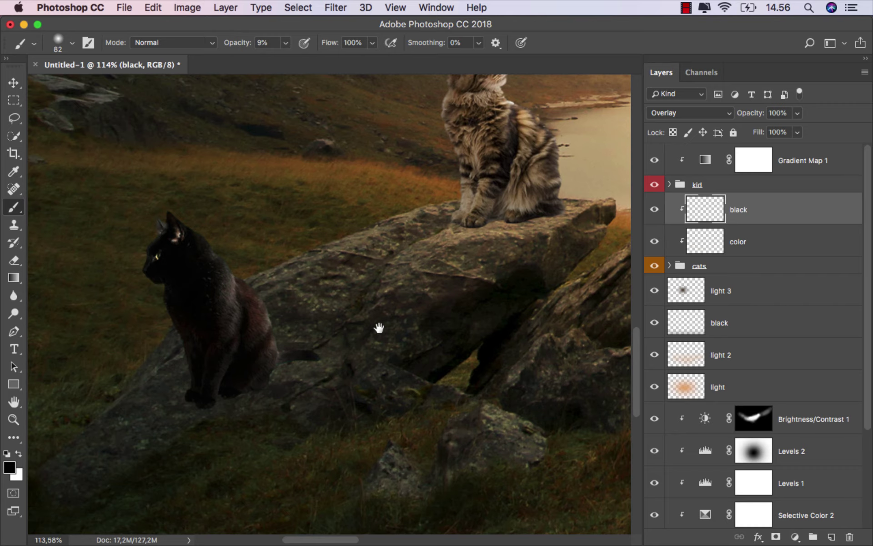
drag(378, 326, 257, 435)
scroll(257, 435, up, 1)
mouse_move(323, 313)
mouse_down()
mouse_move(345, 314)
mouse_move(310, 358)
mouse_up()
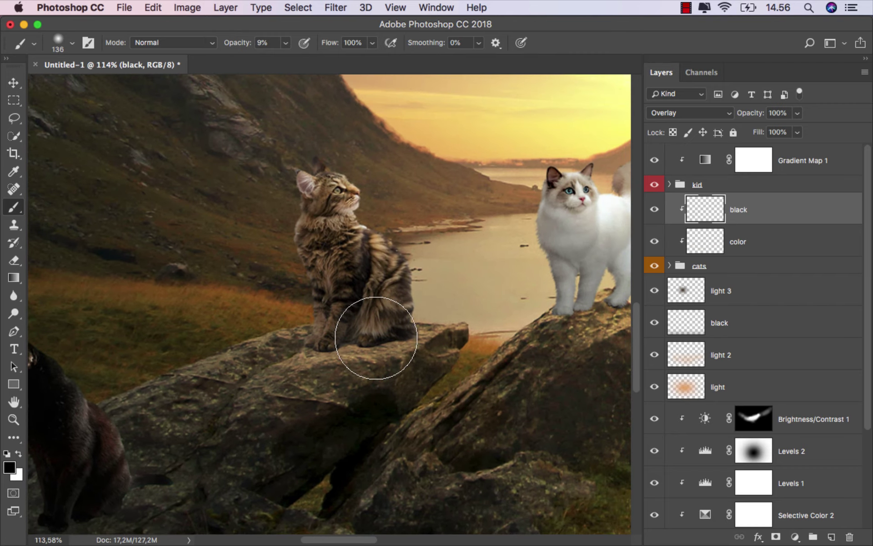
drag(545, 360, 298, 396)
drag(368, 340, 345, 341)
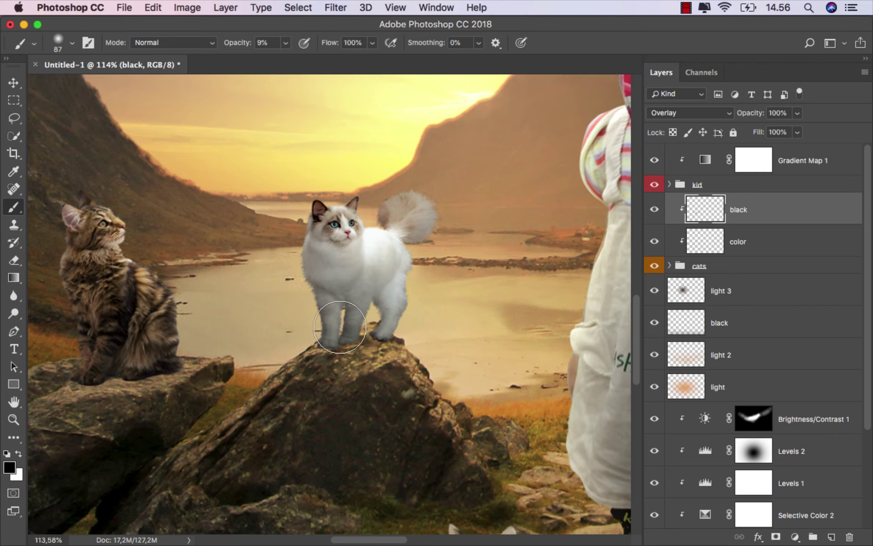
drag(348, 292, 357, 292)
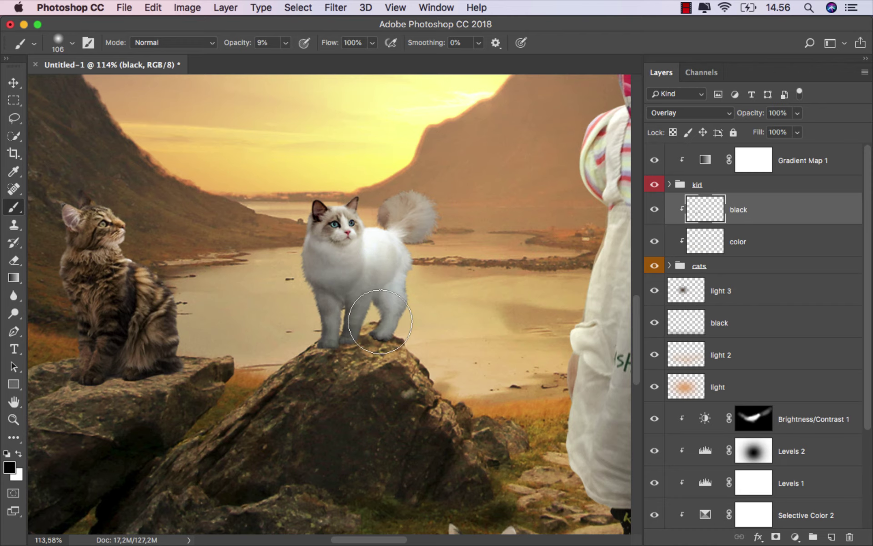
Pan across the kid's legs, the black-and-white cat and the spotted cat beside the kid.
mouse_move(511, 382)
mouse_down()
mouse_move(293, 381)
mouse_move(176, 351)
mouse_up()
drag(312, 493, 292, 376)
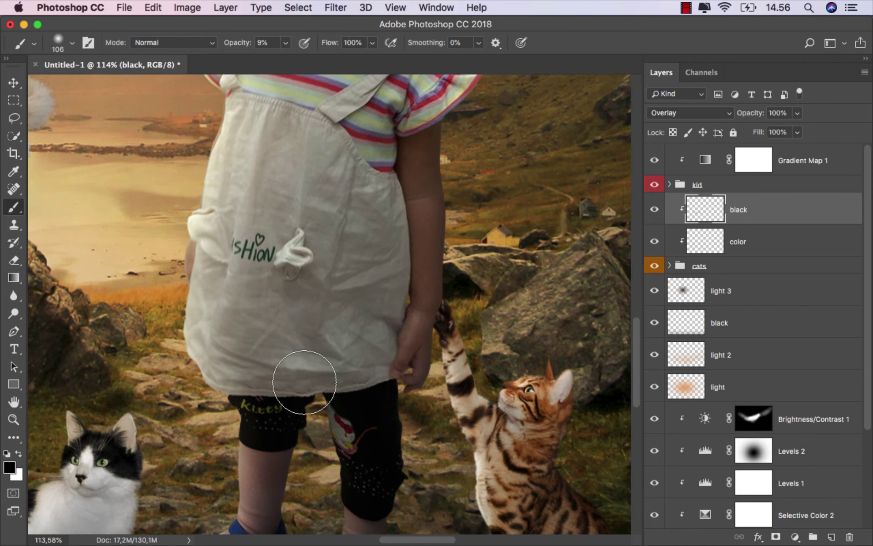
mouse_move(337, 277)
mouse_down()
mouse_move(343, 259)
mouse_move(529, 101)
mouse_up()
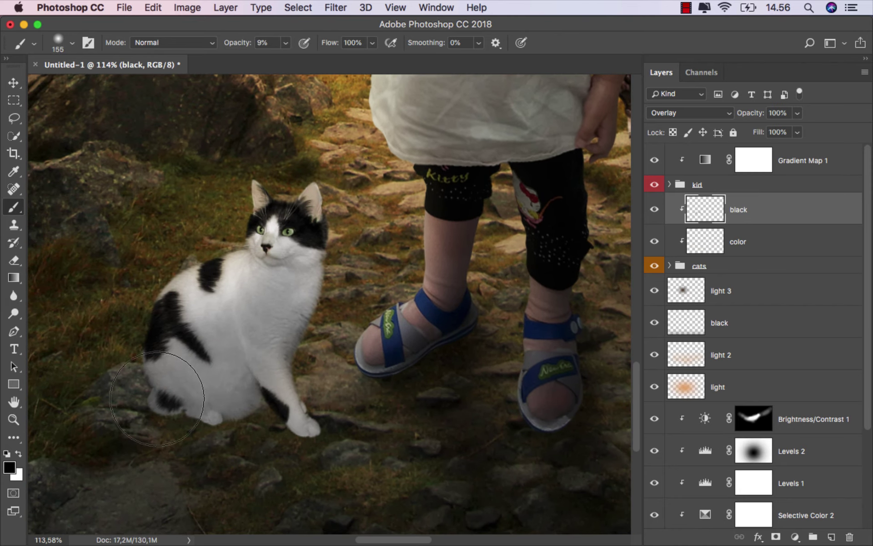
mouse_move(211, 419)
mouse_down()
mouse_move(234, 419)
mouse_move(256, 387)
mouse_up()
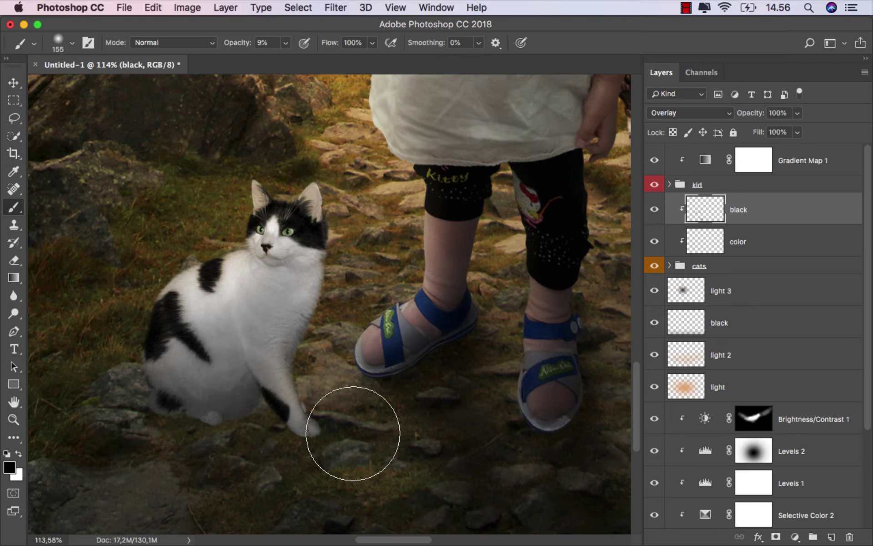
drag(352, 391, 253, 412)
drag(518, 441, 201, 415)
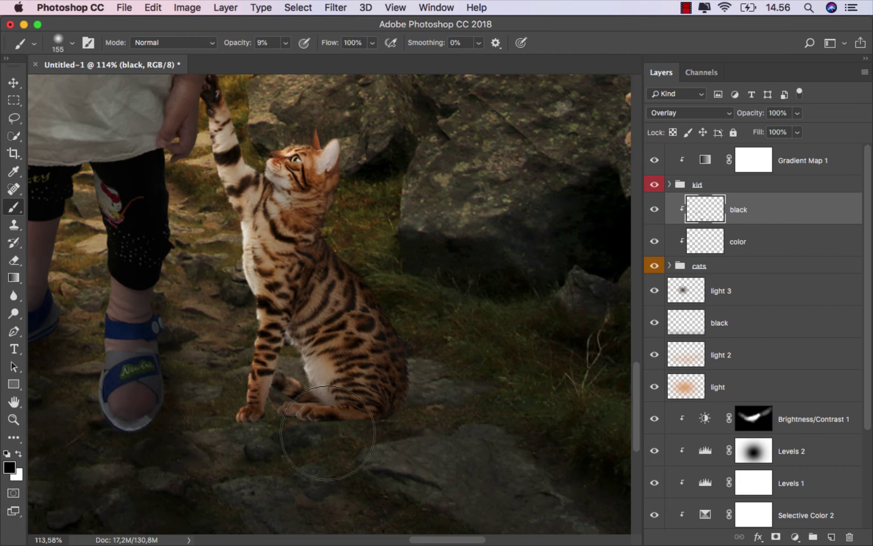
Zoom out and back in to frame the white cat up close.
alt+scroll(363, 420, down, 3)
scroll(433, 384, up, 3)
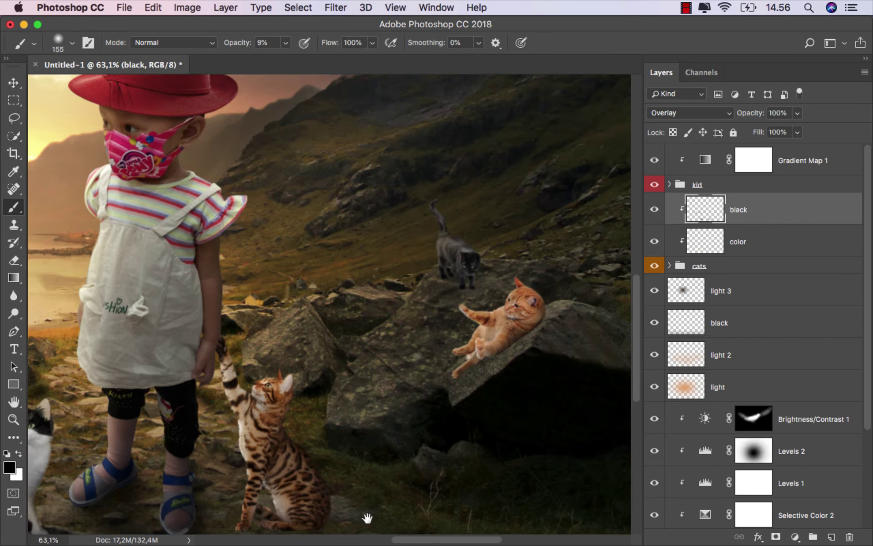
scroll(453, 413, up, 3)
scroll(522, 416, up, 3)
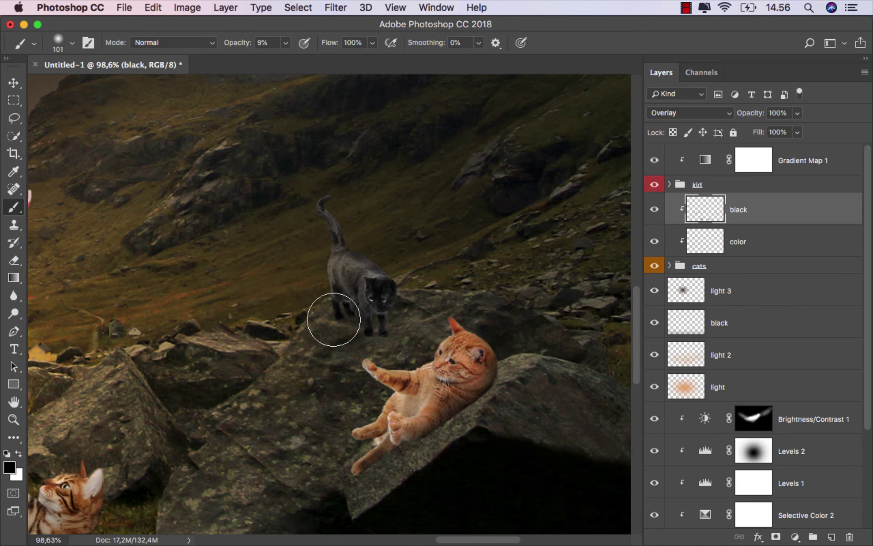
alt+scroll(381, 361, down, 2)
alt+scroll(380, 361, down, 2)
scroll(381, 362, down, 3)
scroll(367, 368, up, 1)
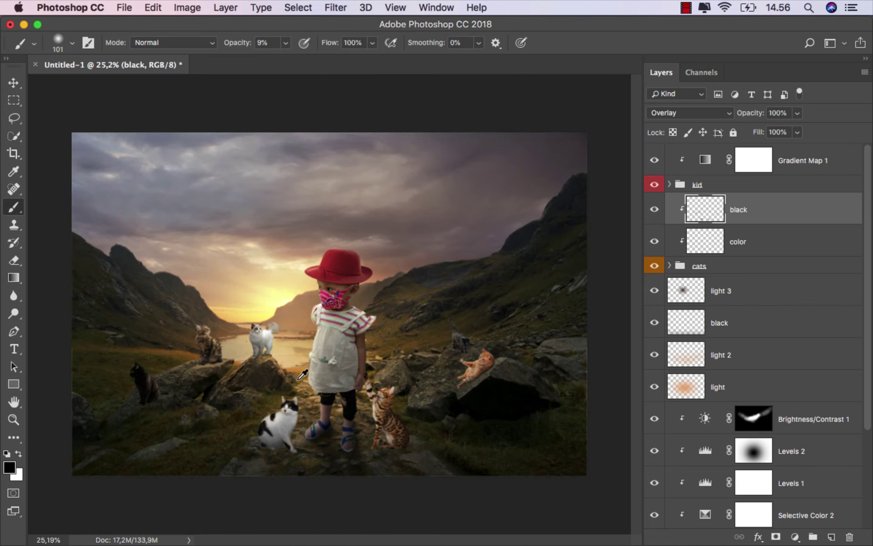
scroll(318, 373, up, 1)
scroll(294, 380, up, 1)
alt+scroll(251, 360, up, 2)
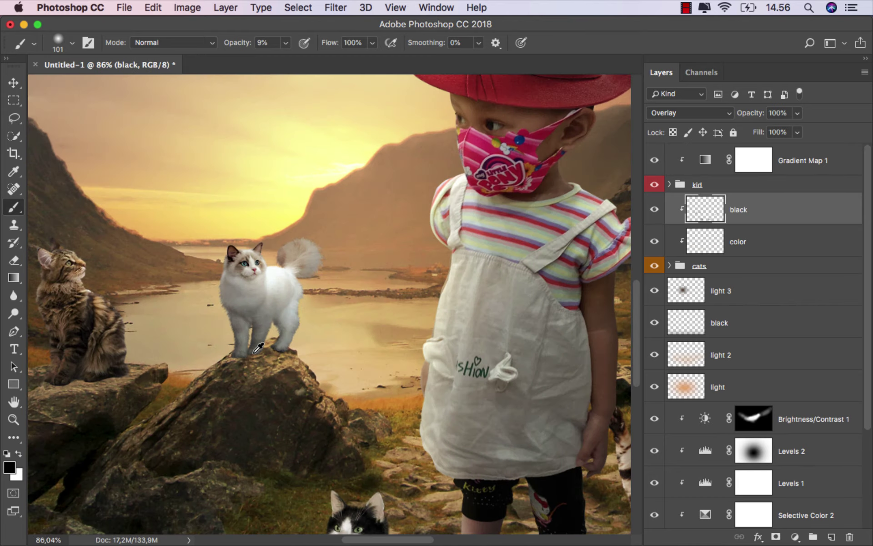
alt+scroll(250, 361, up, 1)
alt+scroll(251, 360, up, 1)
drag(484, 328, 486, 333)
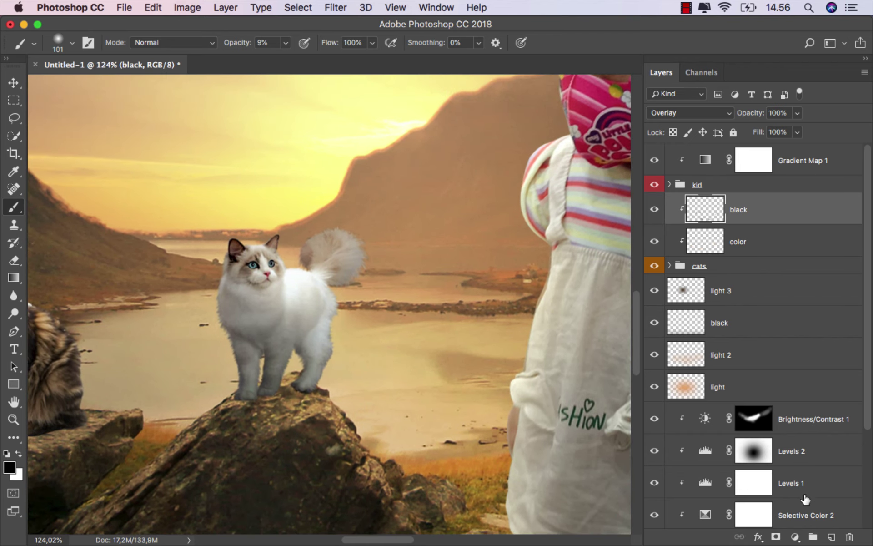
Add a new layer named 'color 2' clipped above the black layer.
click(827, 536)
right_click(766, 228)
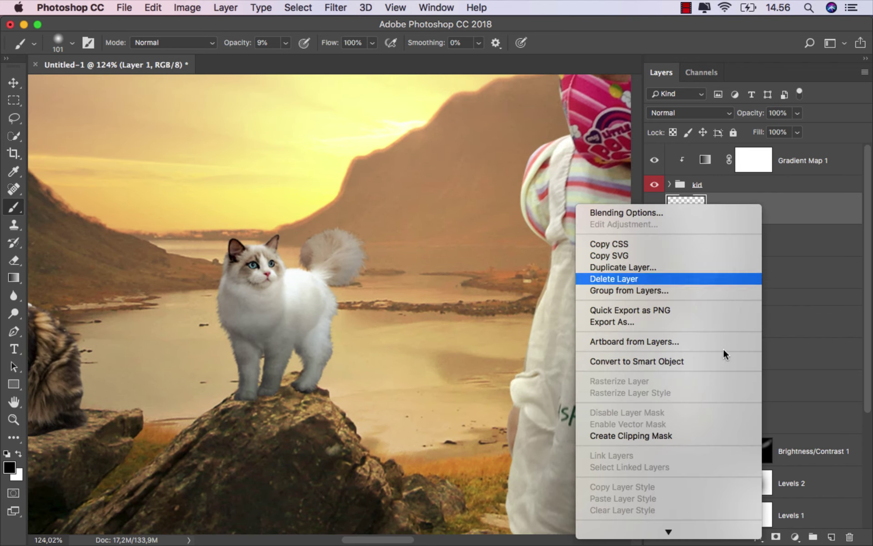
click(685, 431)
text(color 2)
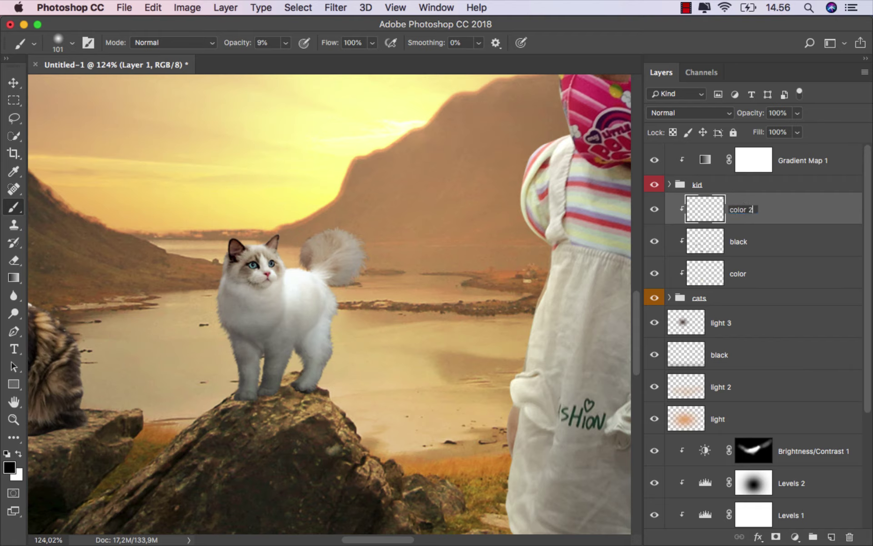
key(Return)
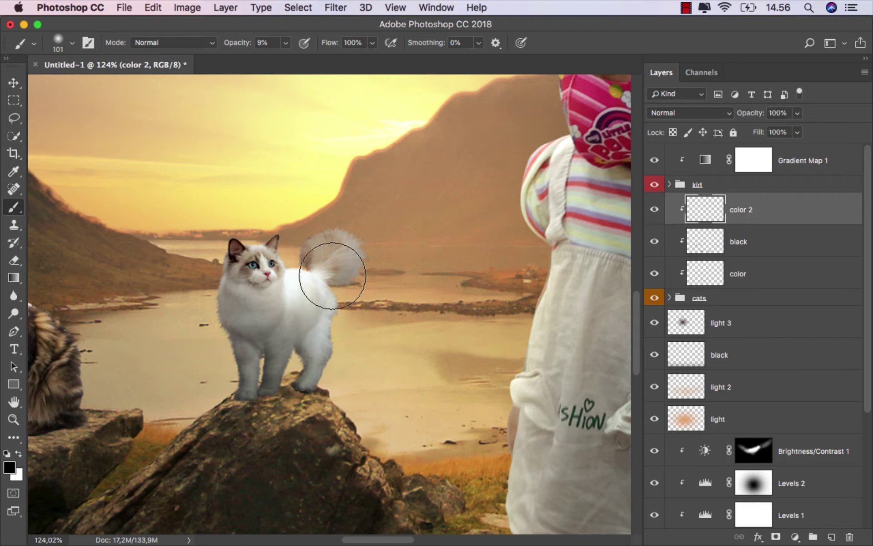
scroll(344, 284, up, 1)
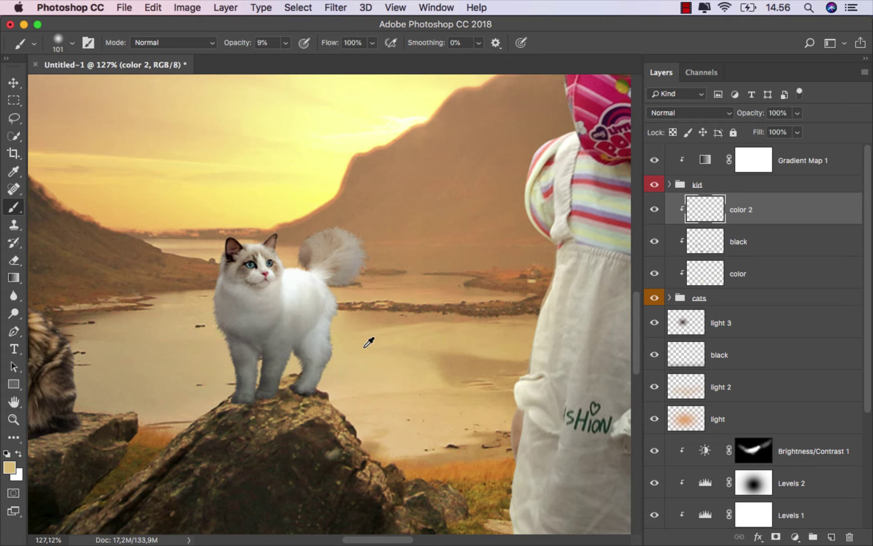
Set color 2 to Color blending and brush warm tan over the white cat's legs.
click(686, 113)
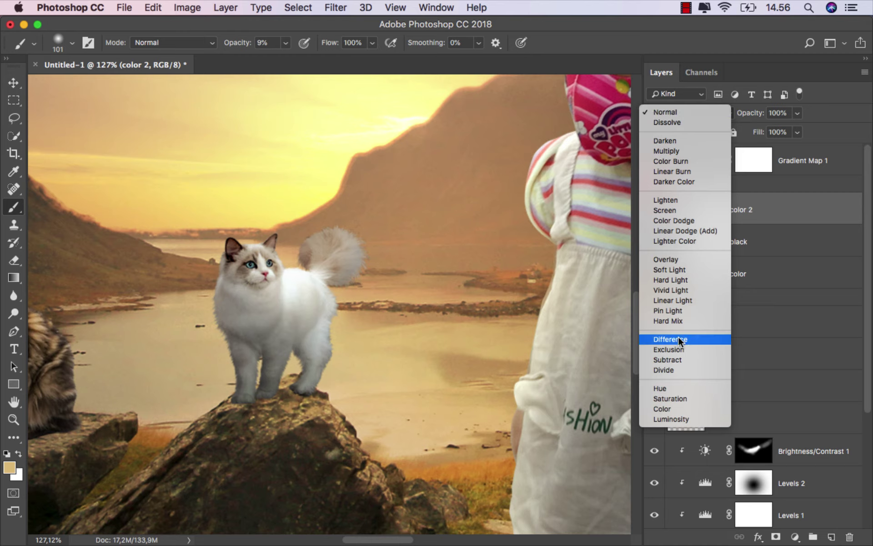
click(676, 407)
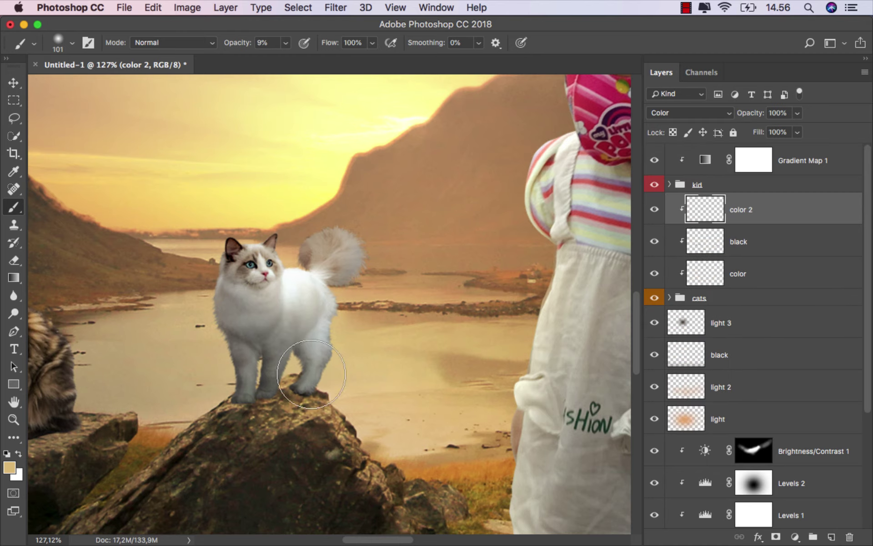
mouse_move(255, 364)
mouse_down()
mouse_move(244, 391)
mouse_move(273, 341)
mouse_move(301, 347)
mouse_move(312, 376)
mouse_move(341, 354)
mouse_move(332, 306)
mouse_up()
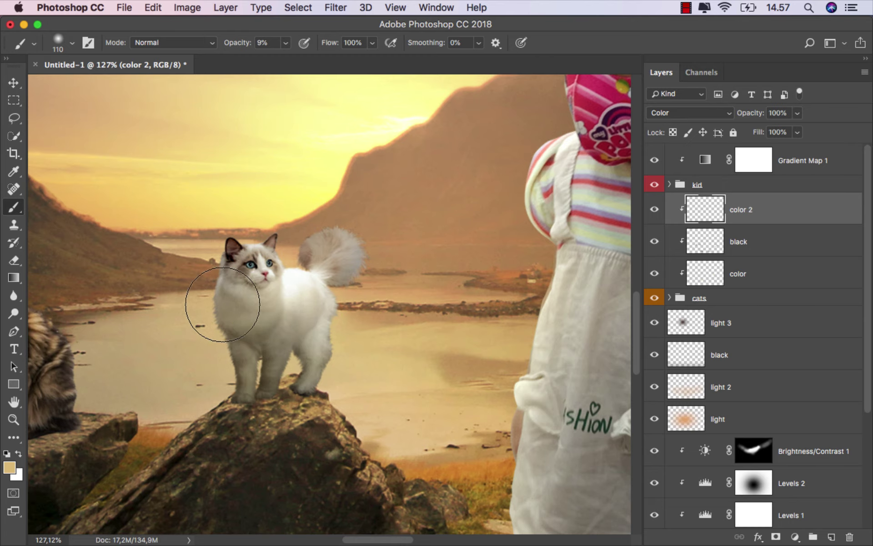
drag(253, 290, 315, 279)
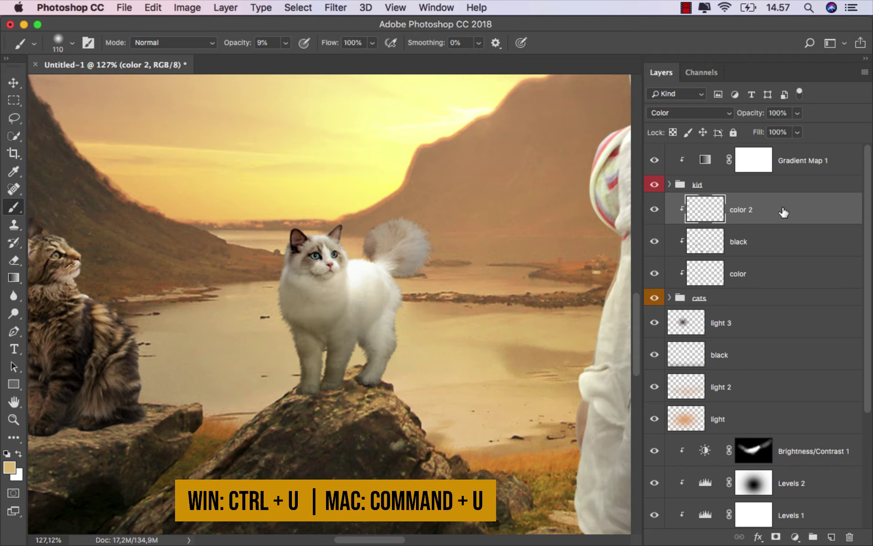
Apply Hue/Saturation to color 2 with Hue -11, Saturation +15 and Lightness +36.
key(super+u)
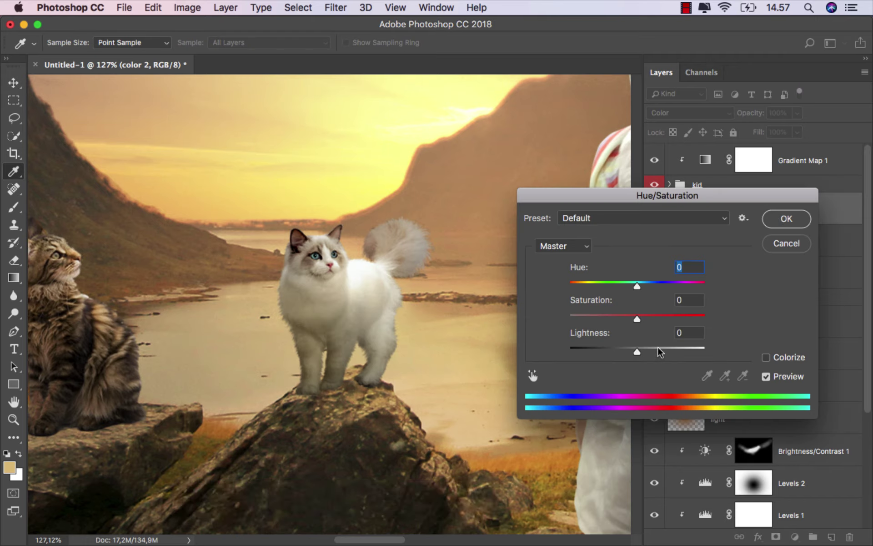
drag(658, 349, 664, 350)
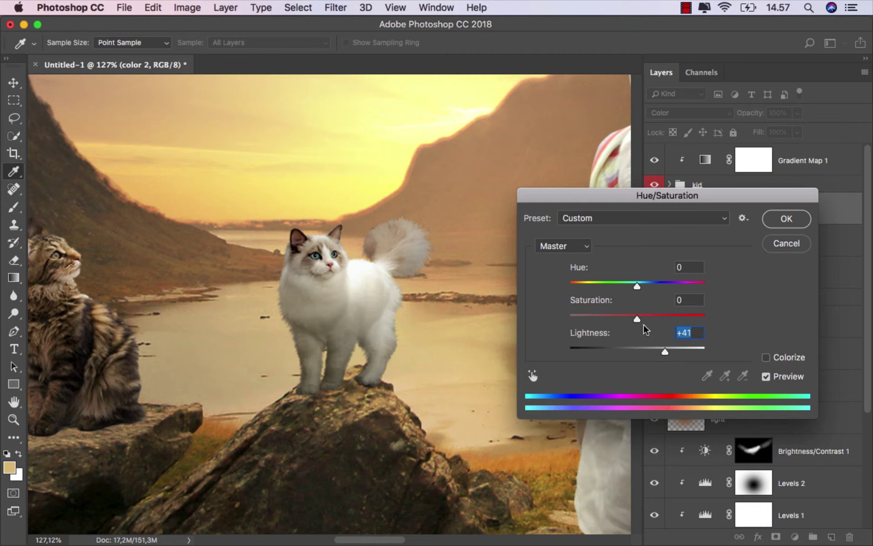
drag(703, 317, 671, 320)
mouse_move(636, 288)
mouse_down()
mouse_move(621, 281)
mouse_move(629, 282)
mouse_up()
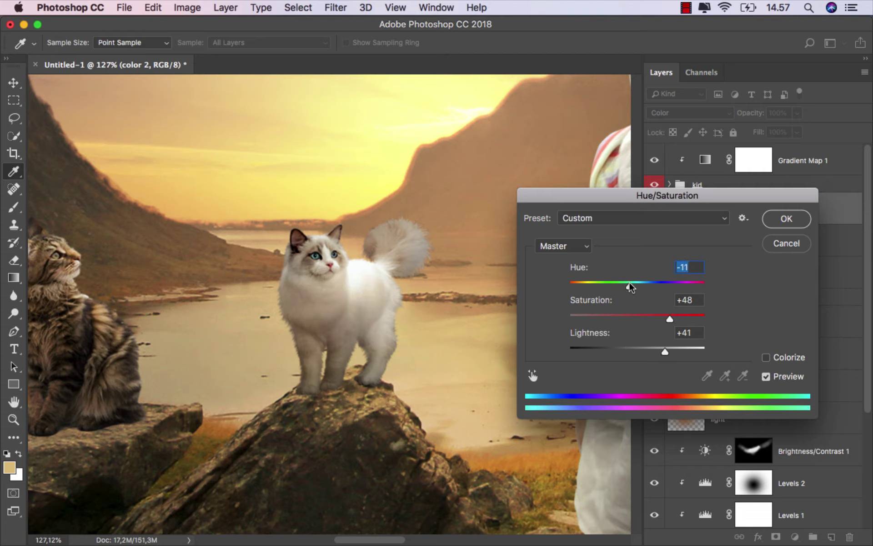
drag(649, 313, 646, 315)
drag(666, 351, 668, 352)
click(783, 220)
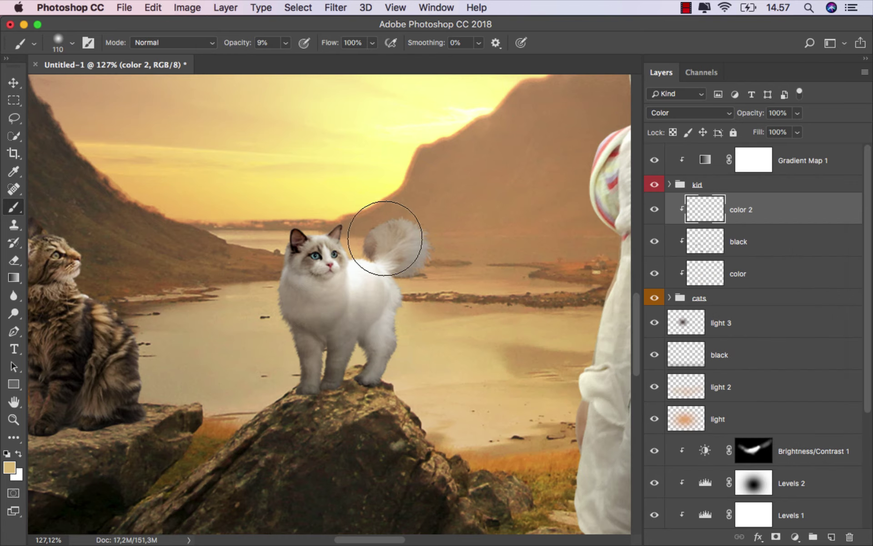
Fit the image on screen and add a layer named 'shadow cat' above Brightness/Contrast 1.
key(ctrl+0)
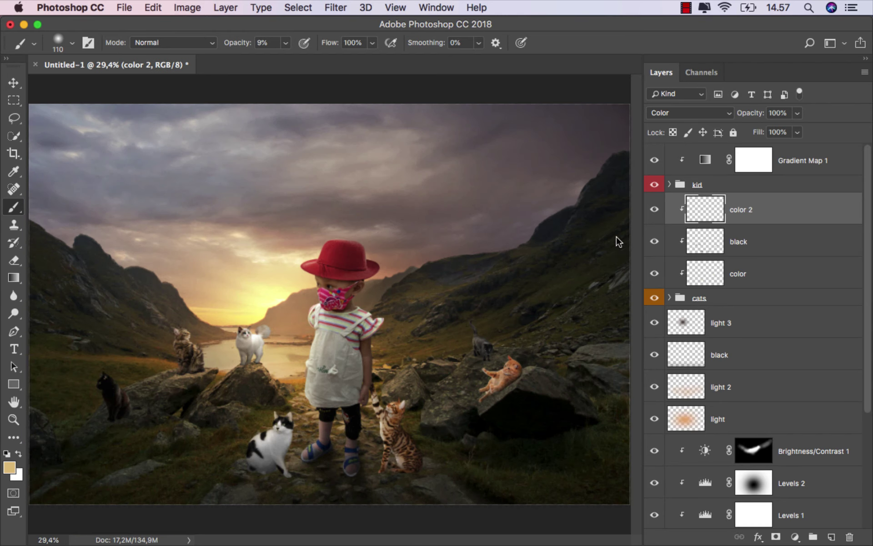
key(v)
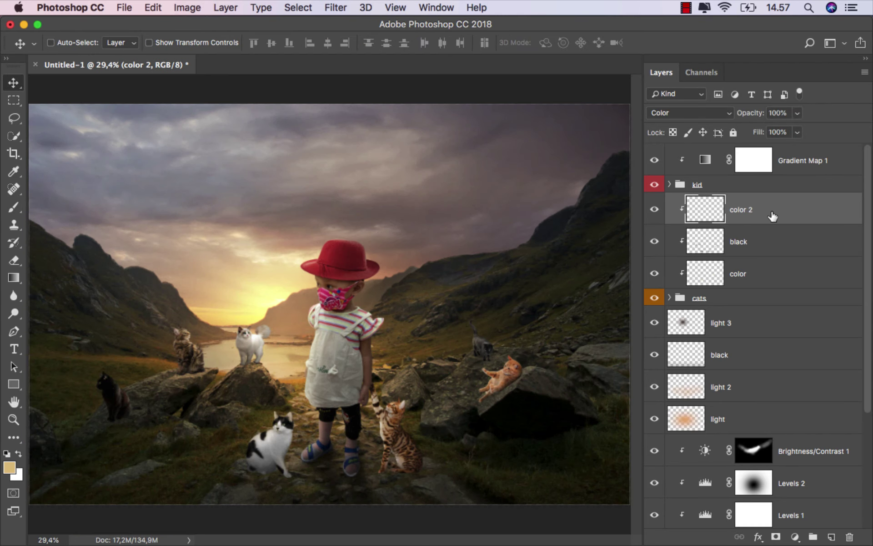
scroll(800, 443, down, 2)
scroll(800, 446, down, 3)
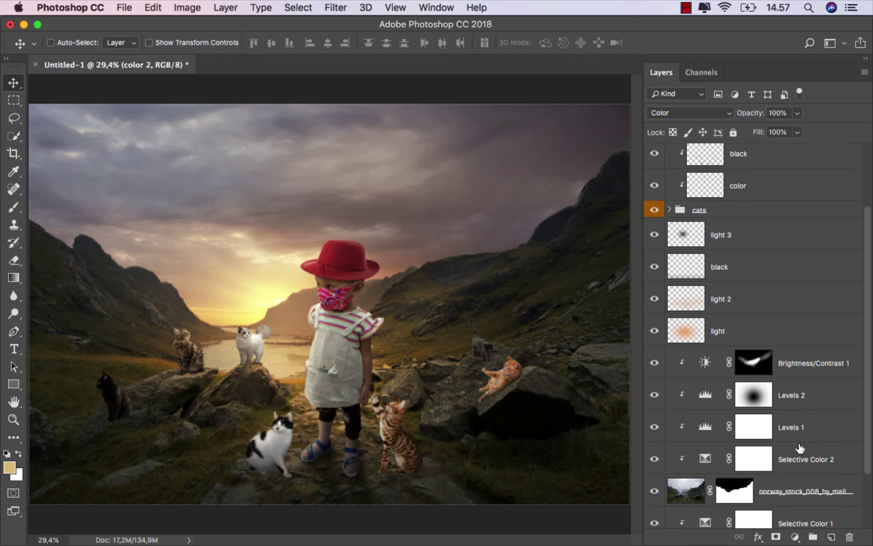
click(800, 362)
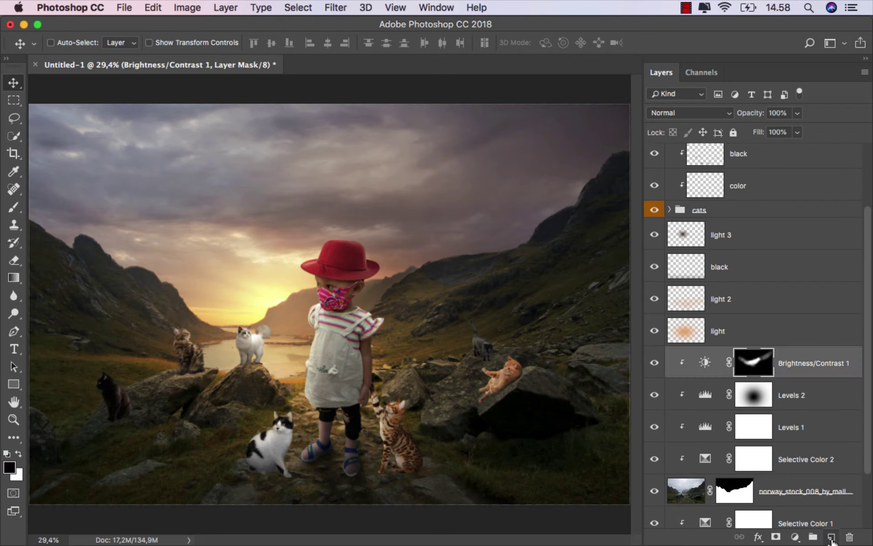
click(831, 537)
text(shadow cat)
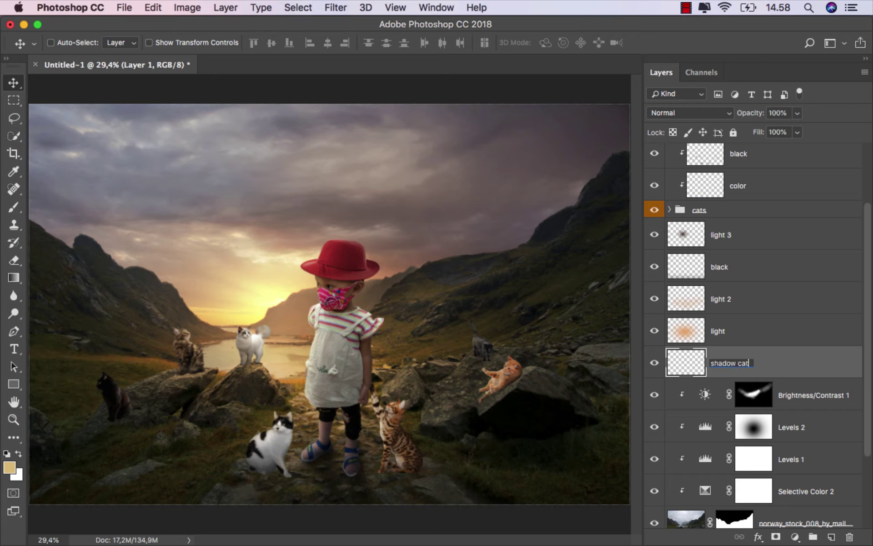
key(Return)
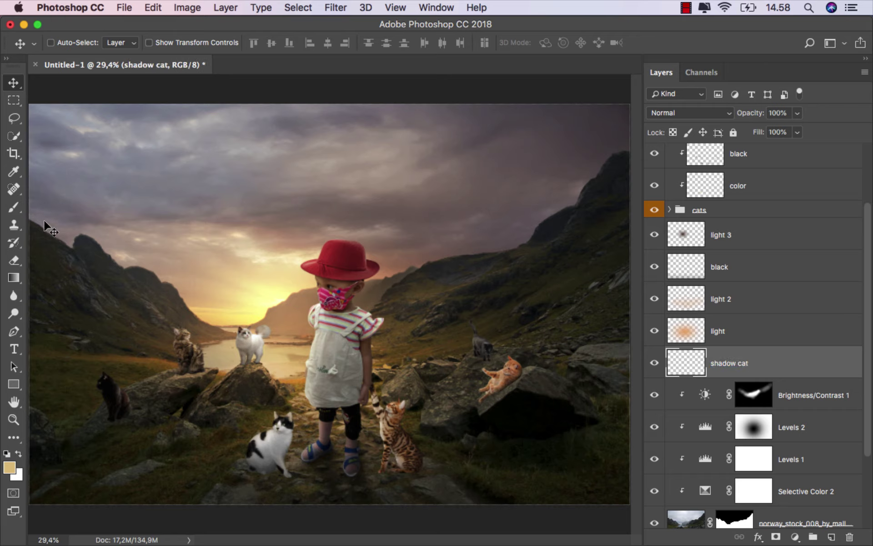
Switch to the Brush tool and set the shadow cat layer to Multiply blending.
drag(14, 207, 54, 205)
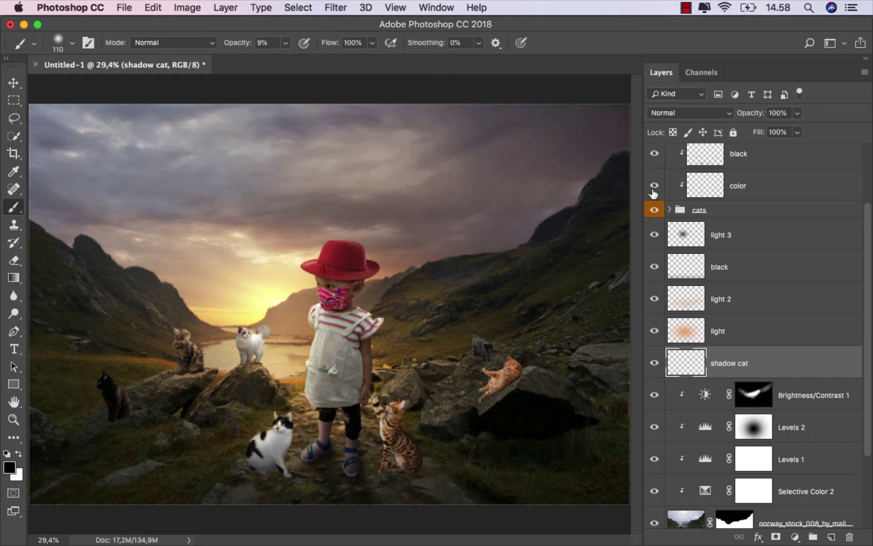
click(692, 115)
click(685, 147)
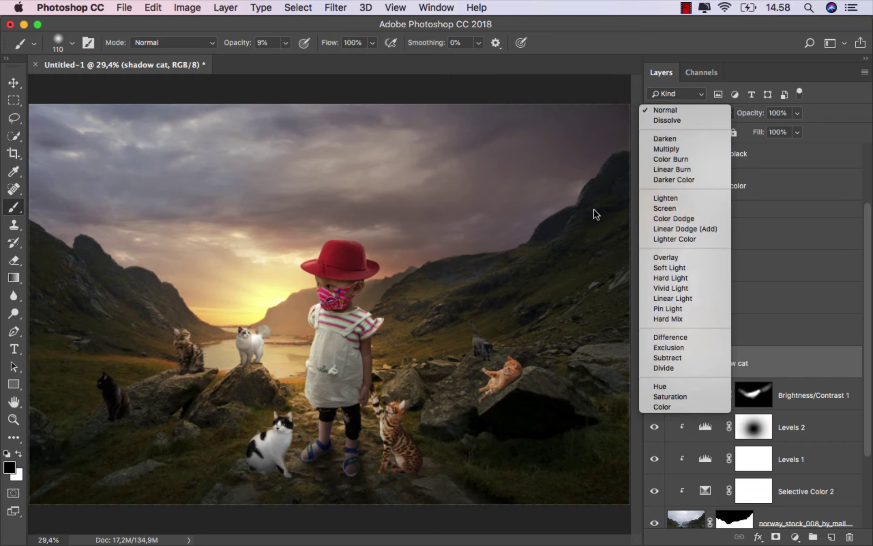
scroll(182, 373, up, 2)
scroll(182, 373, up, 3)
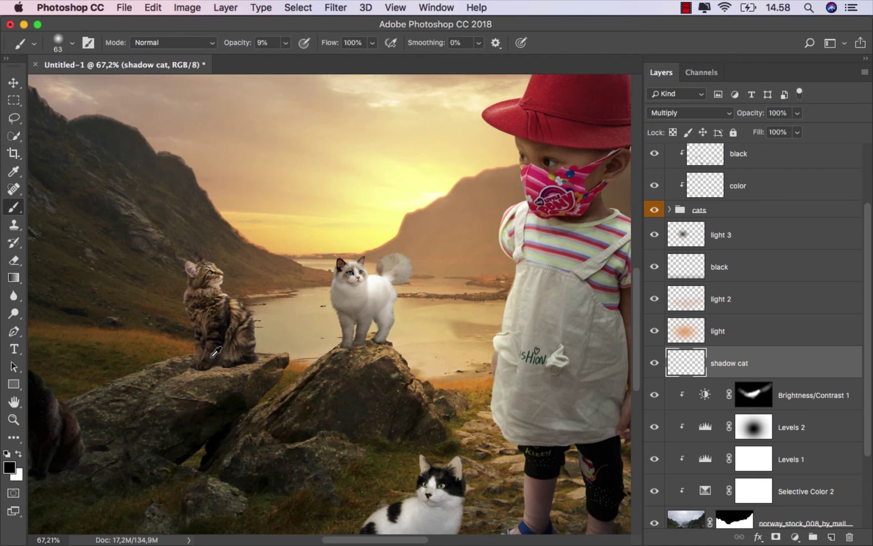
Set a ~56 px brush at 10% opacity and paint a soft shadow under the tabby's paws.
scroll(213, 361, up, 3)
drag(212, 361, 335, 335)
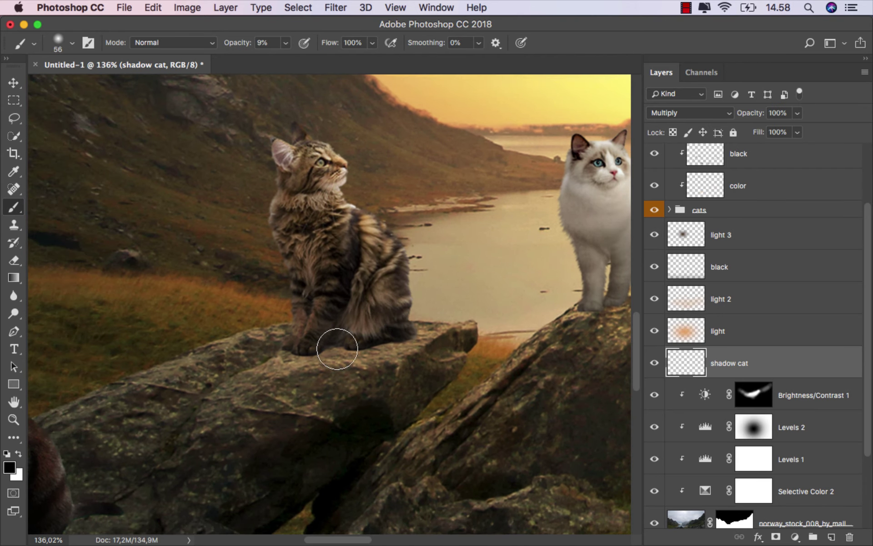
key(1)
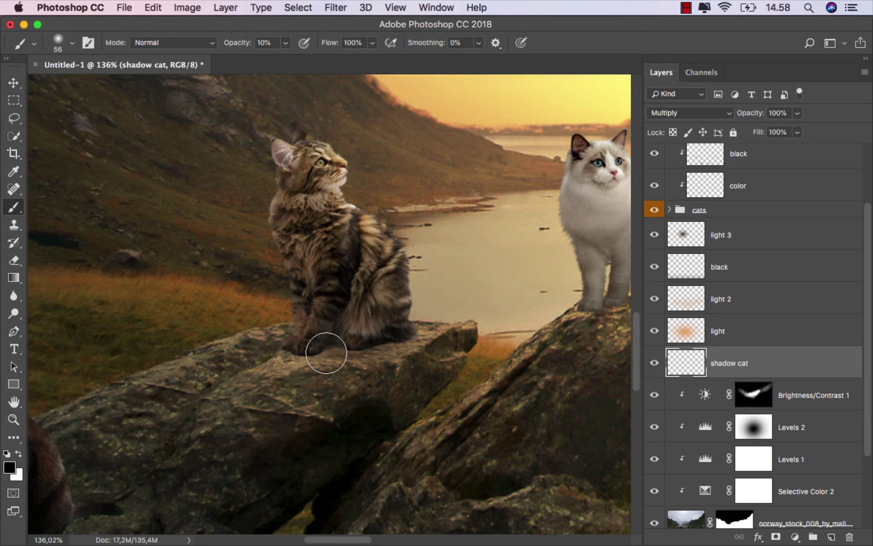
drag(390, 336, 337, 343)
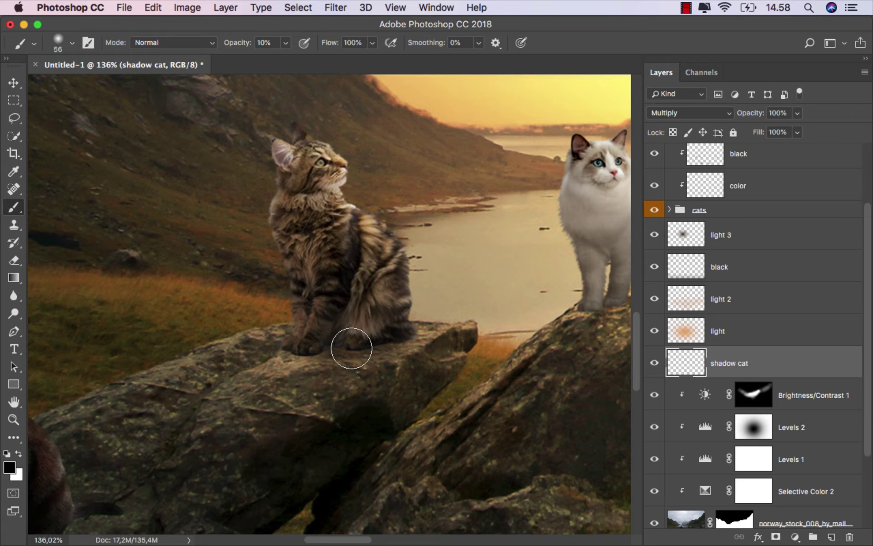
scroll(331, 338, down, 1)
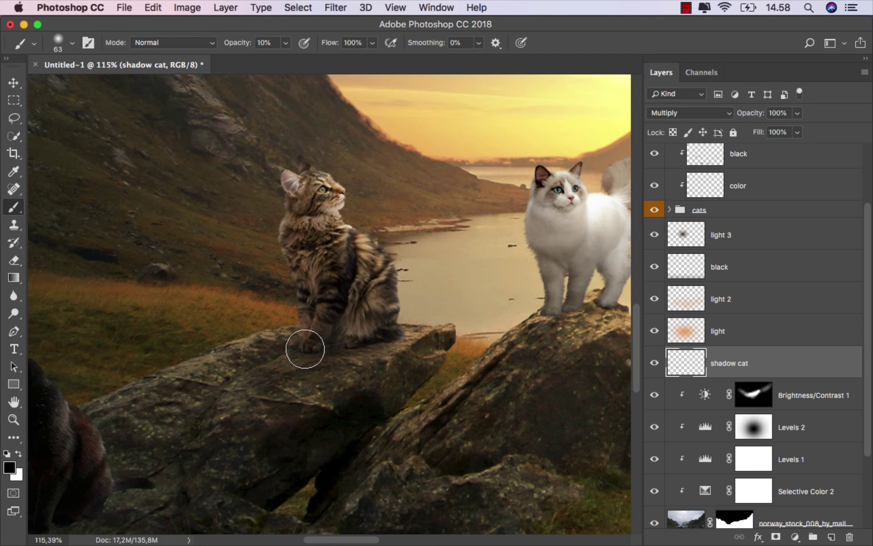
scroll(331, 335, down, 2)
scroll(266, 315, down, 2)
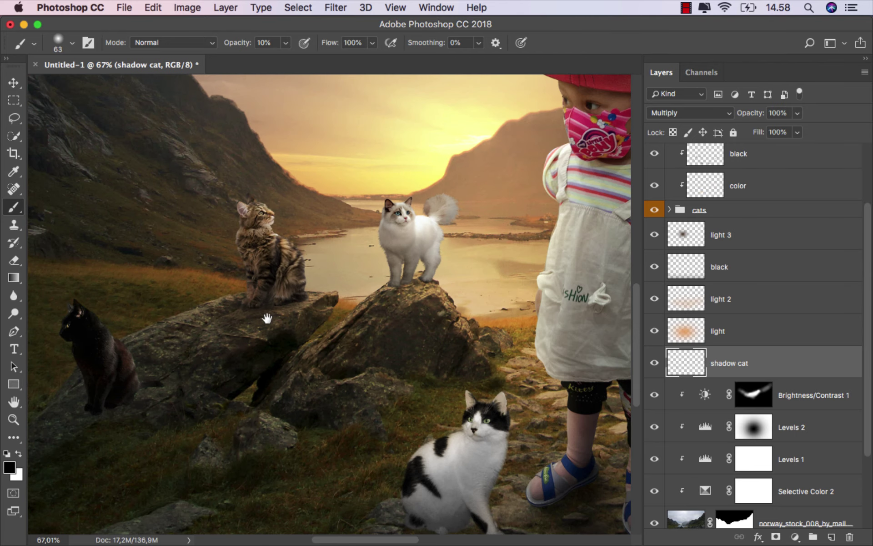
key(bracketright)
key(bracketright)
key(bracketright)
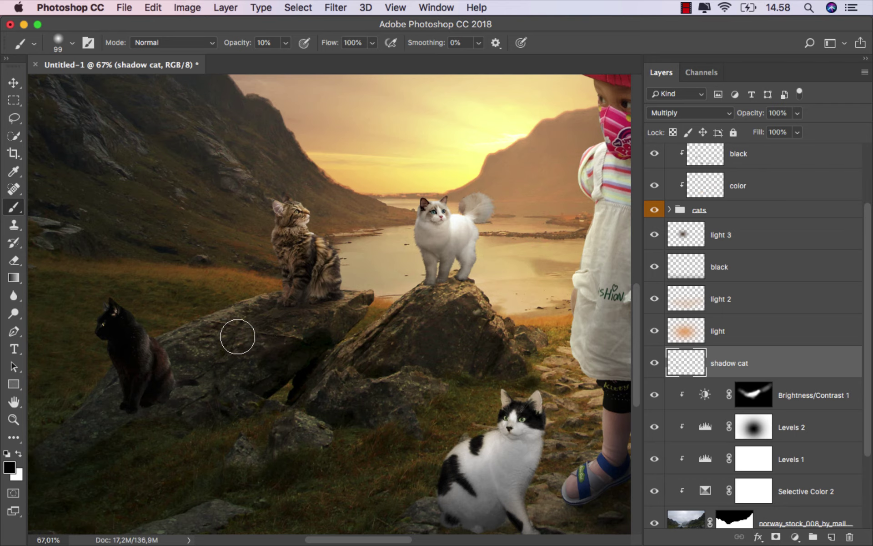
mouse_move(467, 303)
mouse_down()
mouse_move(429, 288)
mouse_move(455, 296)
mouse_up()
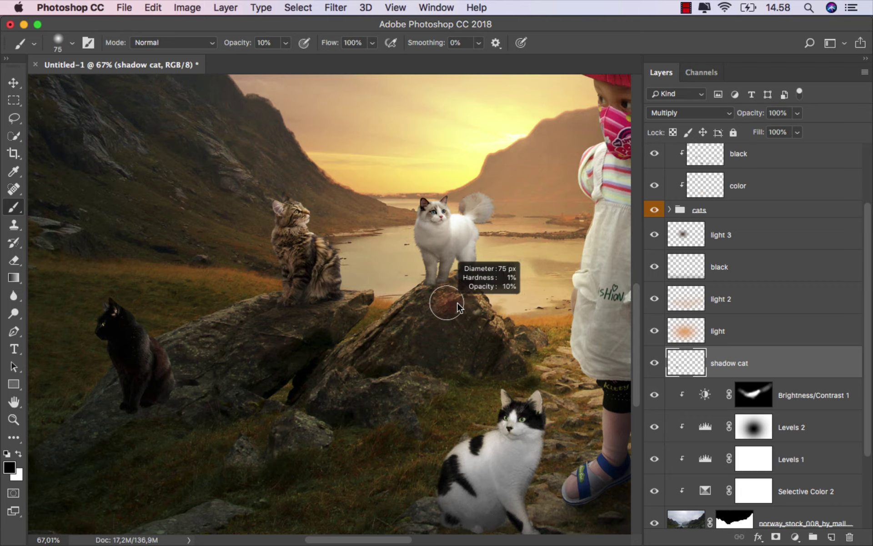
scroll(441, 295, up, 3)
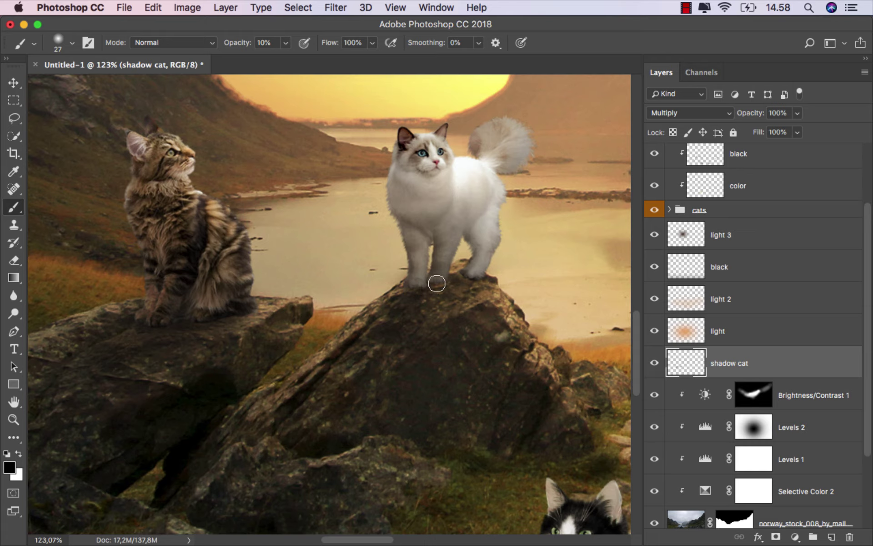
mouse_move(439, 286)
mouse_down()
mouse_move(476, 286)
mouse_move(454, 313)
mouse_up()
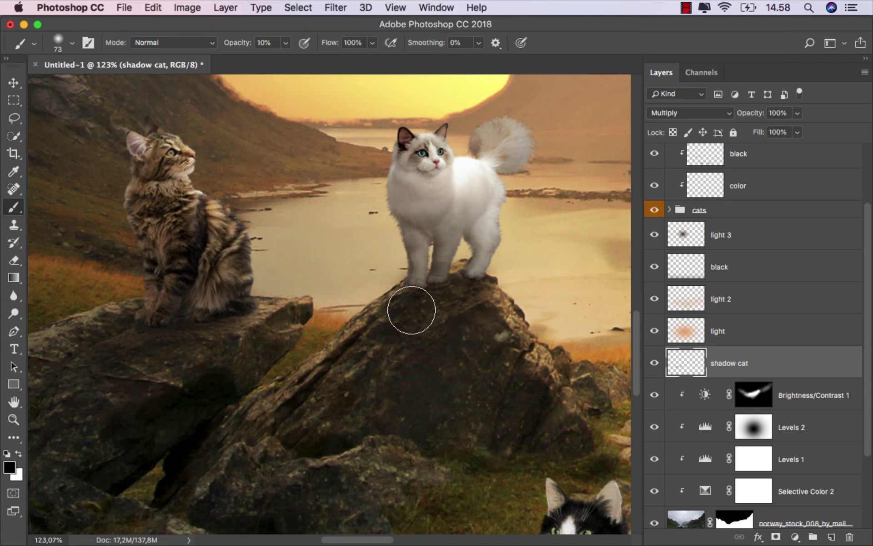
scroll(427, 345, down, 2)
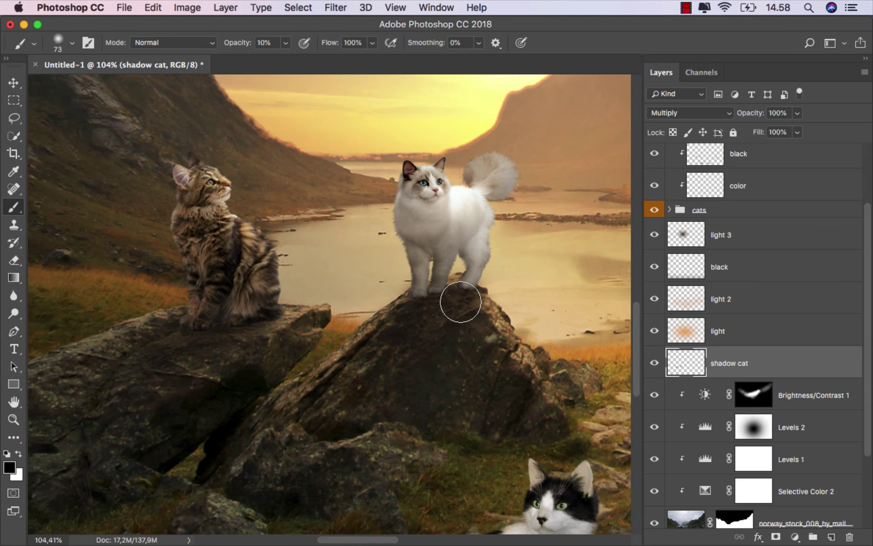
Frame the black cat and black-and-white cat up close and enlarge the soft brush.
mouse_move(217, 422)
mouse_down()
mouse_move(363, 418)
mouse_move(404, 346)
mouse_up()
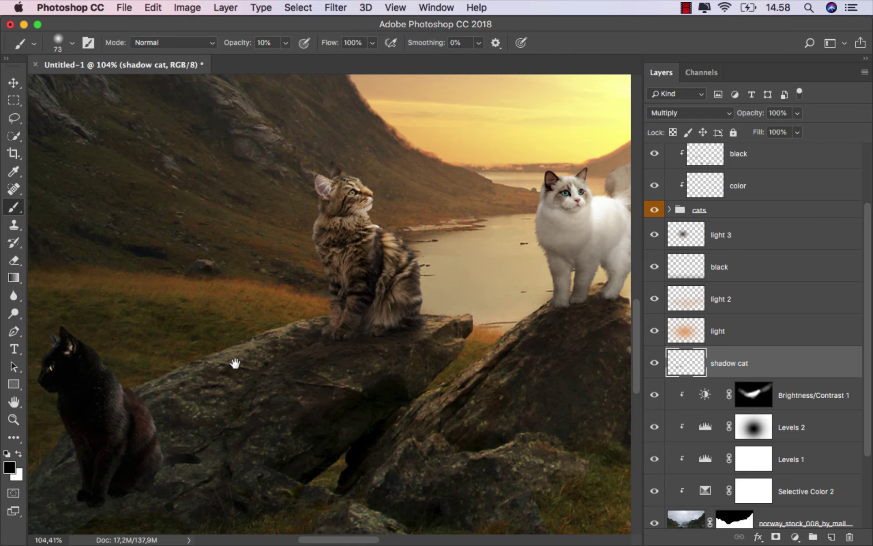
drag(235, 362, 448, 249)
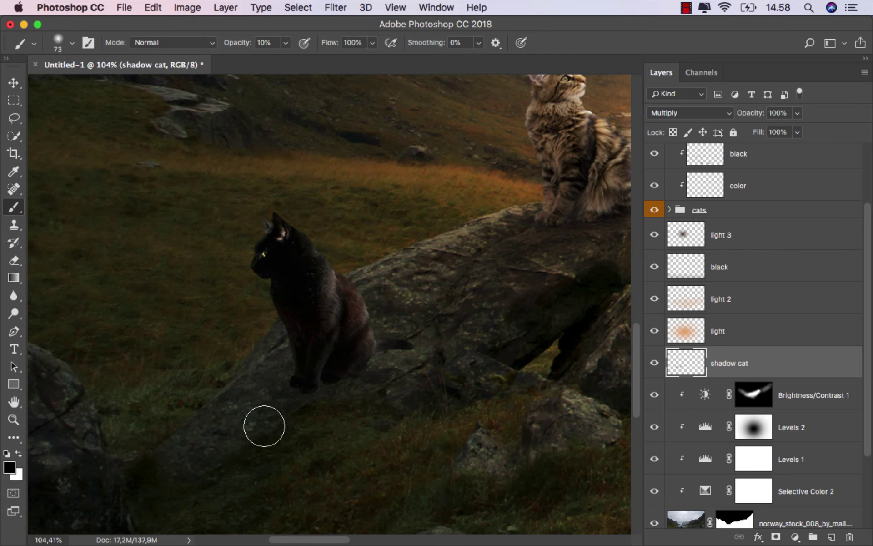
mouse_move(332, 366)
mouse_down()
mouse_move(346, 364)
mouse_move(327, 343)
mouse_up()
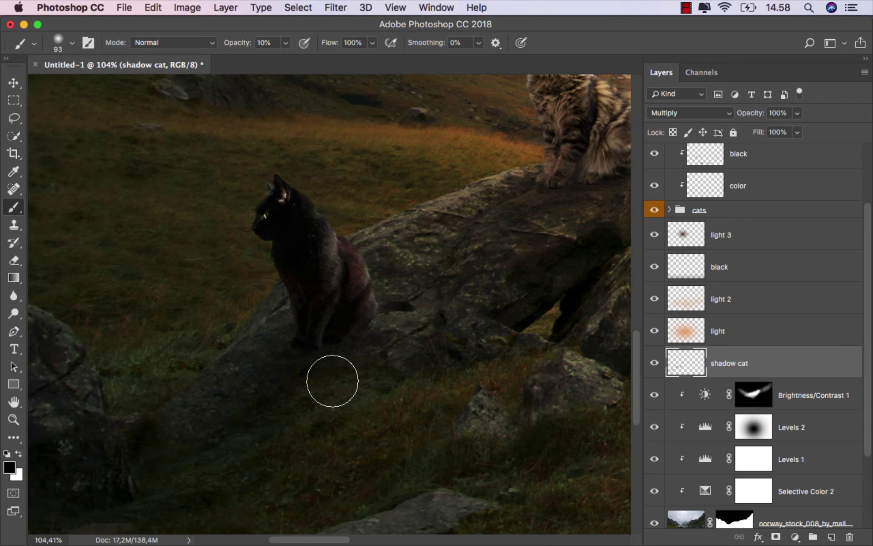
scroll(409, 363, down, 5)
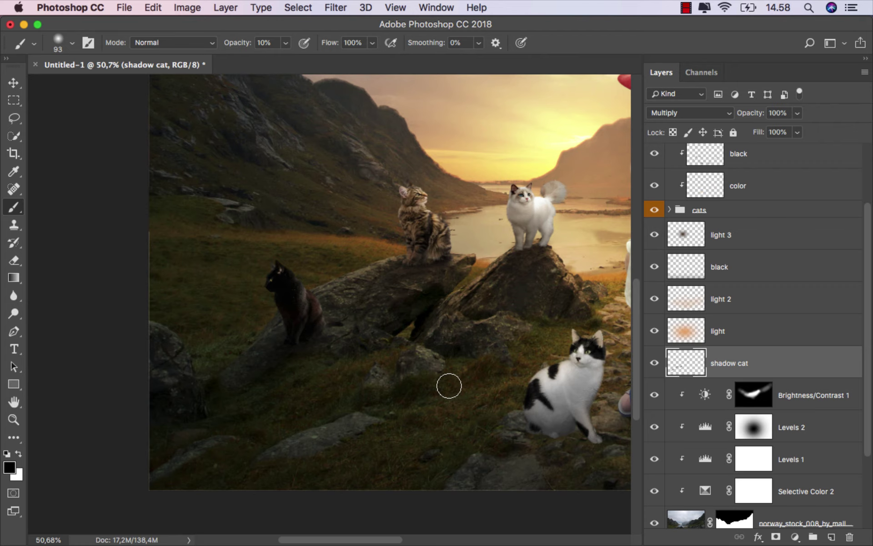
drag(534, 407, 332, 321)
scroll(344, 332, up, 2)
scroll(344, 331, up, 3)
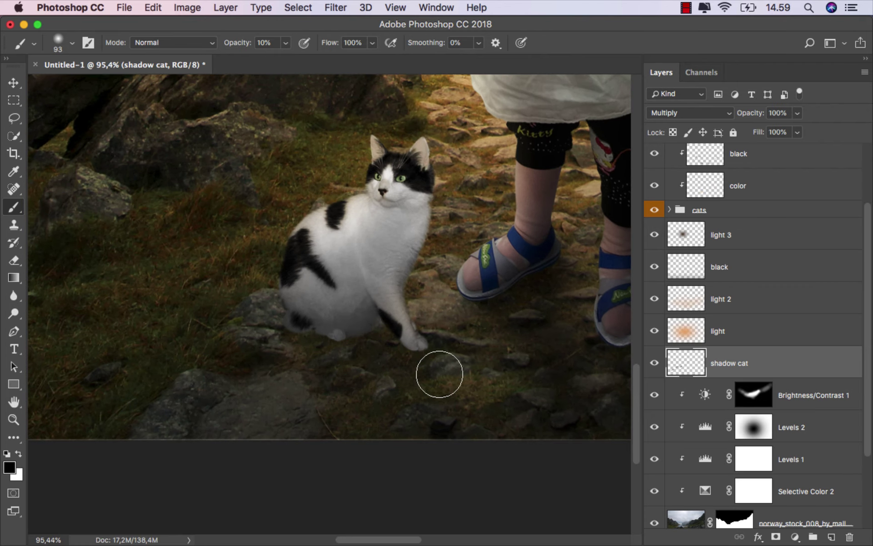
Paint a faint shadow beneath the black-and-white cat, undoing one unwanted stroke.
key(bracketright)
key(bracketright)
key(bracketright)
mouse_move(316, 351)
mouse_down()
mouse_move(293, 334)
mouse_move(306, 393)
mouse_move(273, 395)
mouse_move(296, 395)
mouse_up()
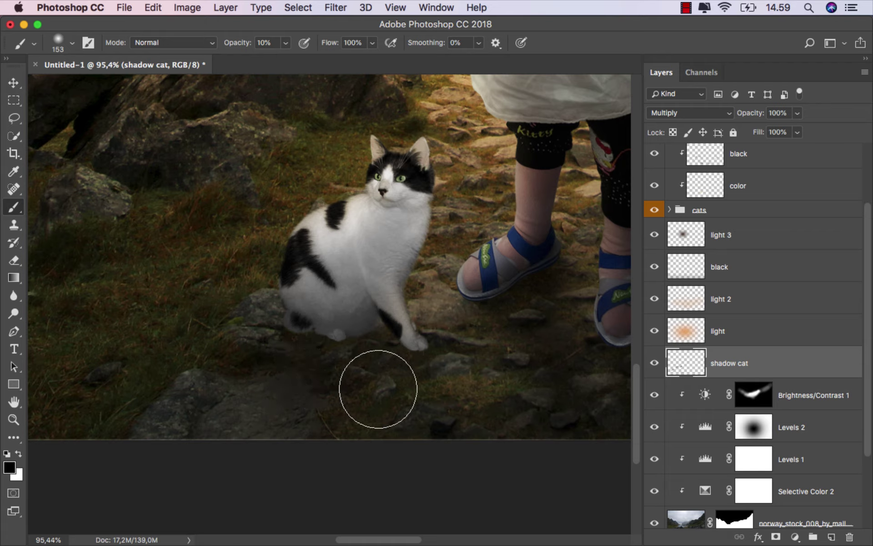
key(bracketleft)
key(bracketleft)
key(bracketleft)
drag(384, 358, 324, 355)
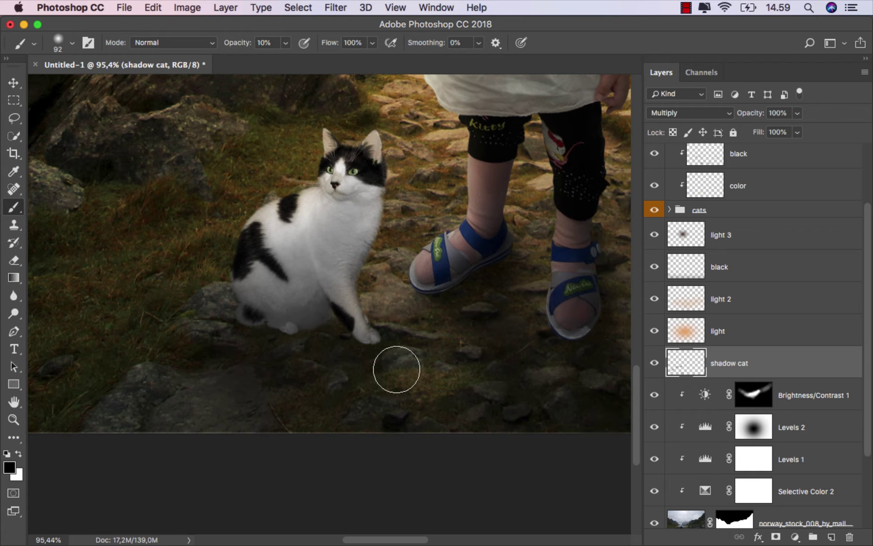
drag(389, 384, 421, 350)
drag(330, 314, 359, 316)
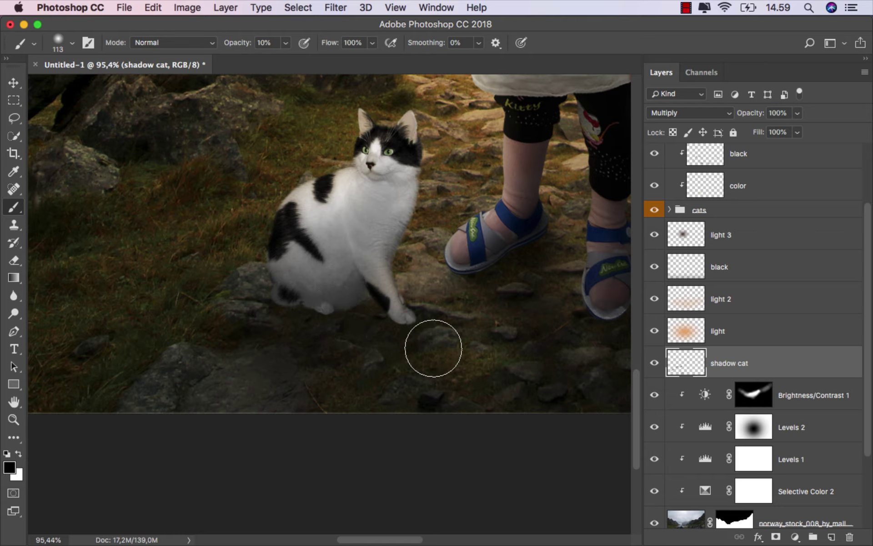
drag(384, 366, 393, 366)
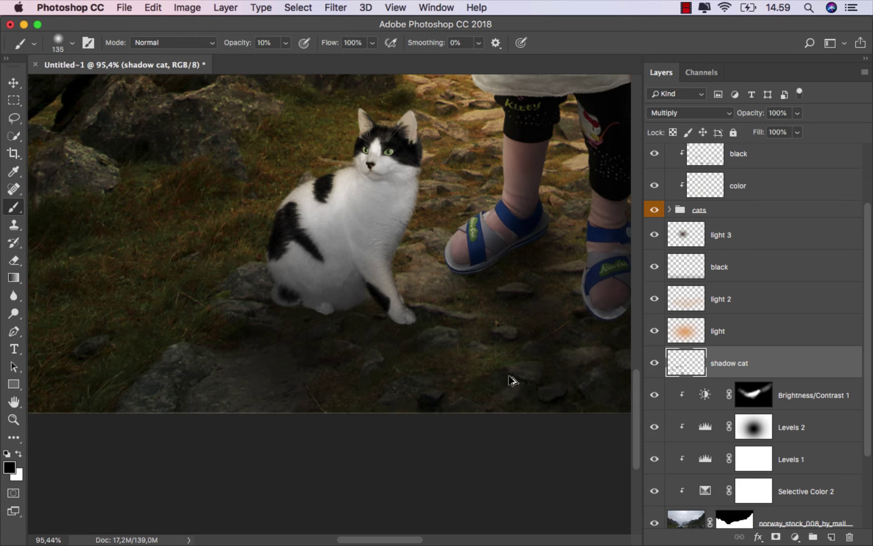
key(ctrl+z)
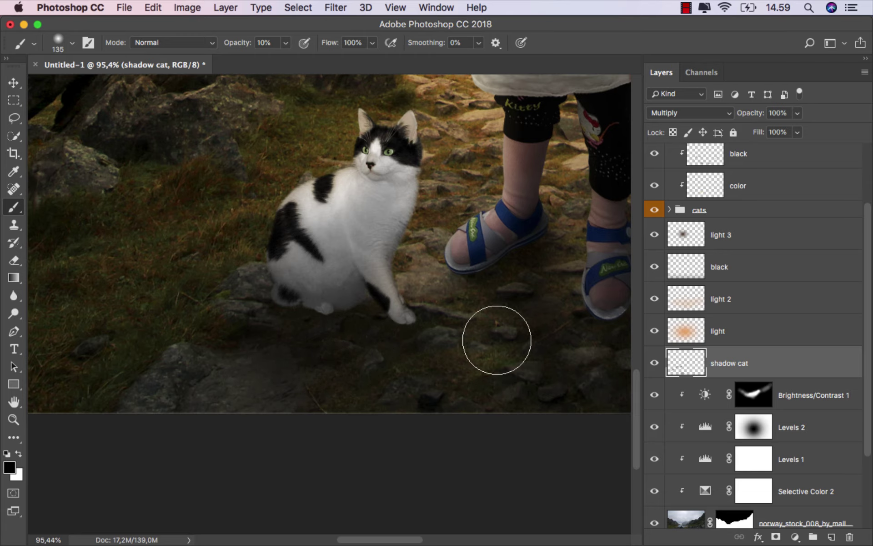
Centre the spotted cat and paint a soft shadow beneath it.
scroll(359, 355, right, 5)
scroll(359, 363, right, 4)
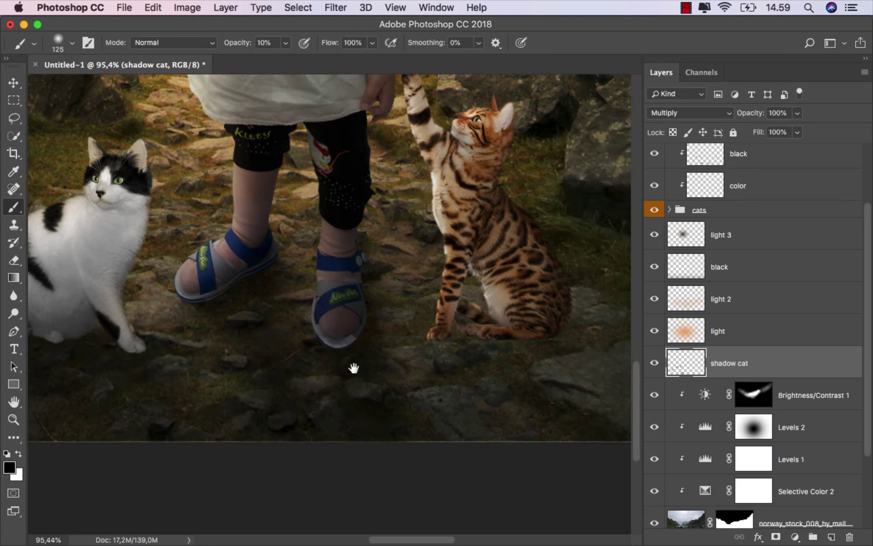
scroll(359, 363, right, 2)
drag(442, 345, 390, 335)
scroll(335, 390, right, 5)
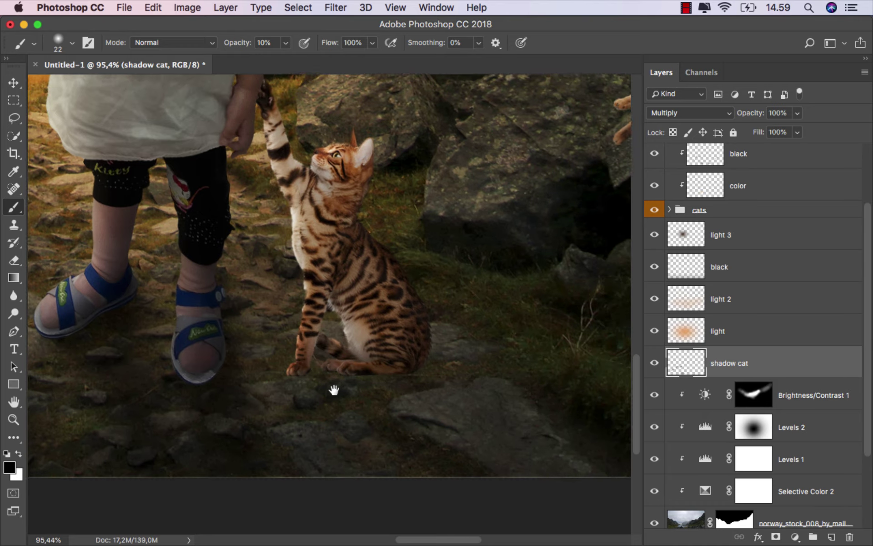
scroll(335, 390, up, 3)
drag(312, 377, 288, 381)
drag(326, 409, 316, 409)
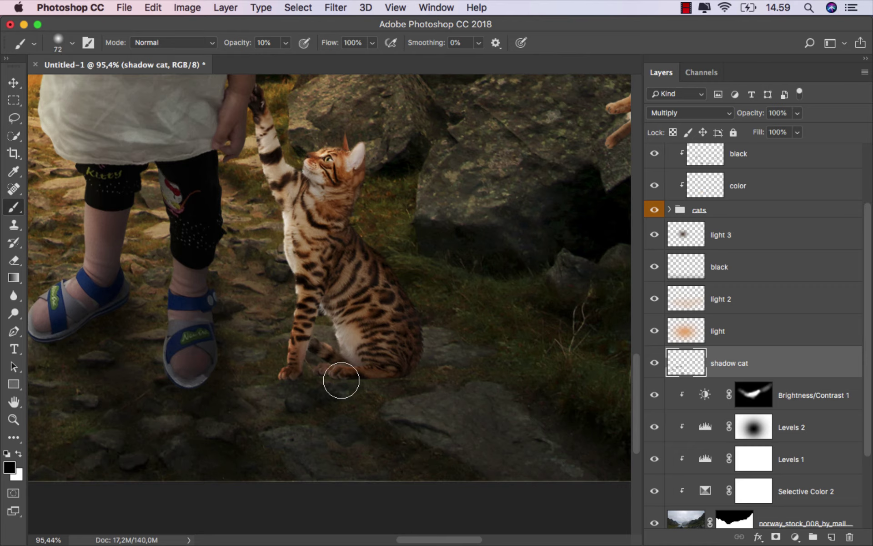
drag(400, 382, 430, 382)
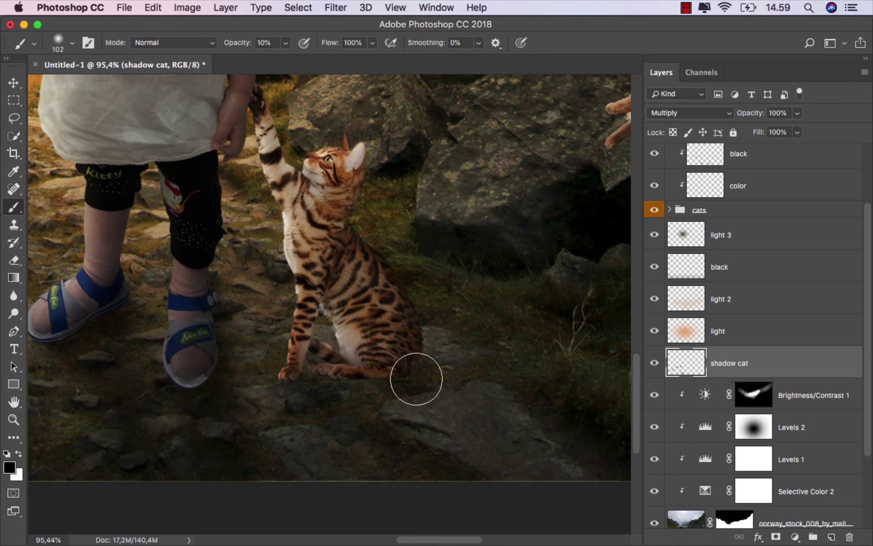
Extend and deepen the spotted cat's shadow with wider and smaller brush sizes.
drag(489, 409, 505, 409)
drag(359, 384, 344, 384)
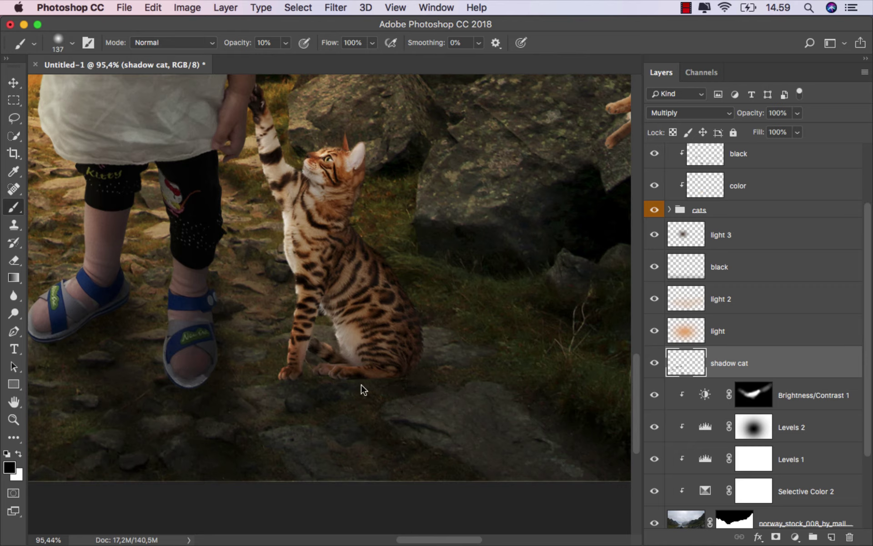
scroll(386, 390, right, 3)
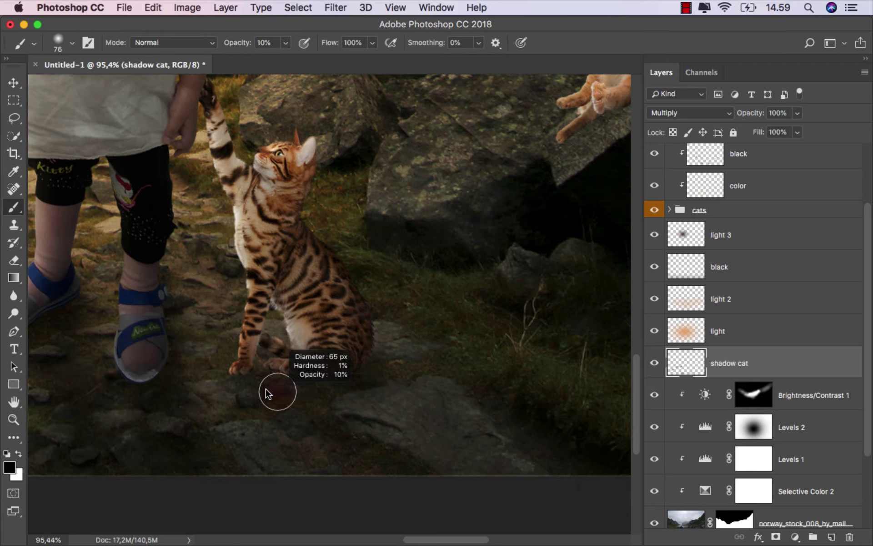
drag(331, 400, 395, 405)
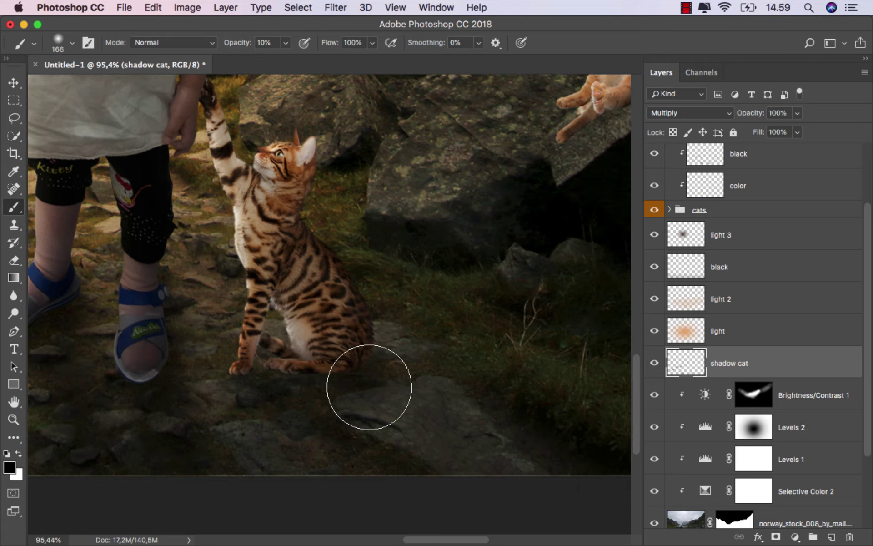
scroll(440, 425, right, 2)
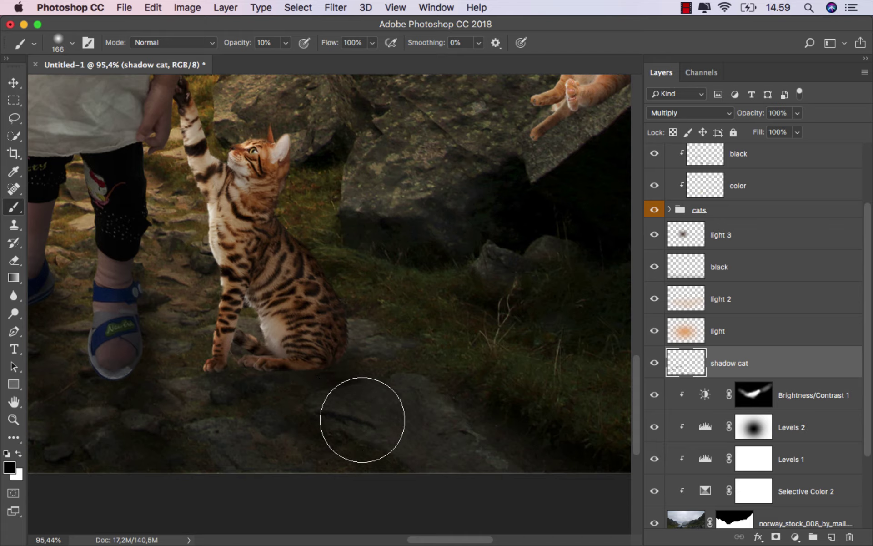
drag(359, 382, 351, 382)
drag(413, 390, 400, 389)
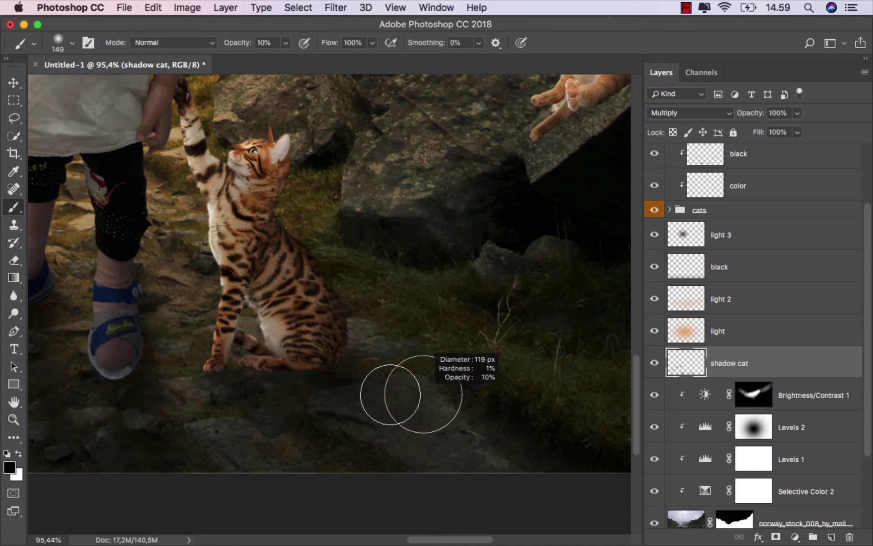
drag(334, 398, 343, 397)
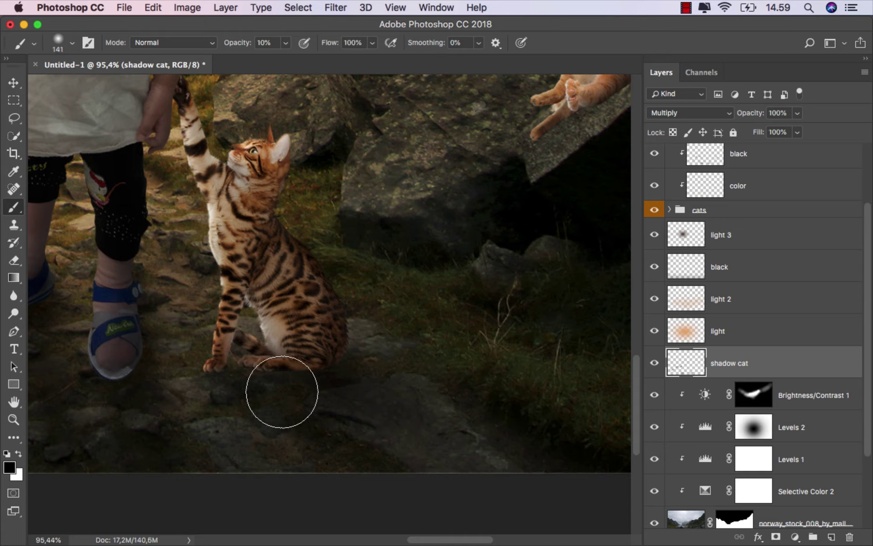
scroll(444, 425, right, 2)
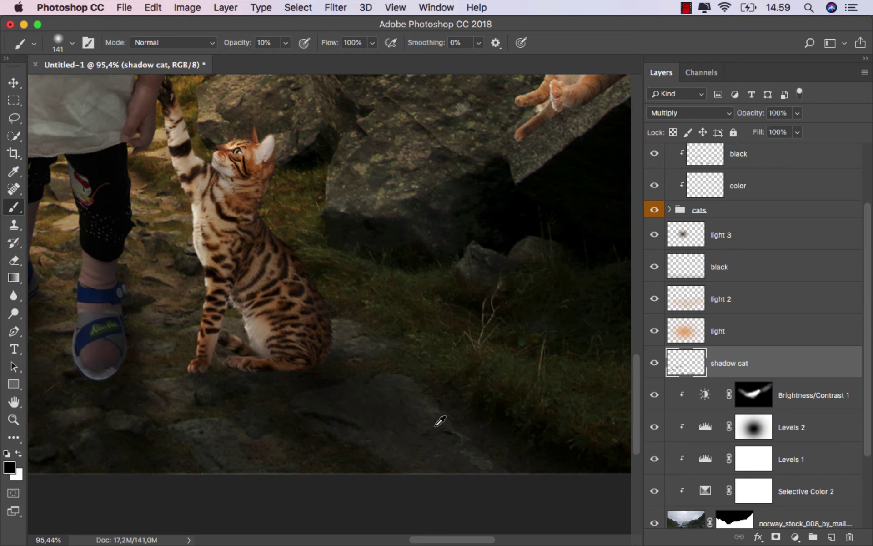
scroll(438, 419, down, 3)
scroll(438, 428, up, 2)
Paint shadow where the orange cat meets the rock and shade the rock beside it.
scroll(362, 413, up, 3)
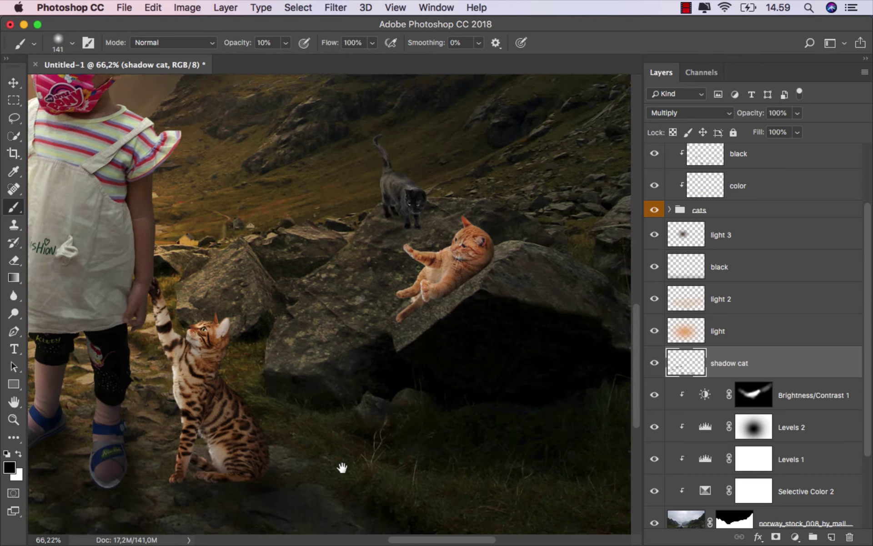
scroll(409, 312, up, 2)
drag(409, 312, 393, 327)
scroll(394, 327, up, 1)
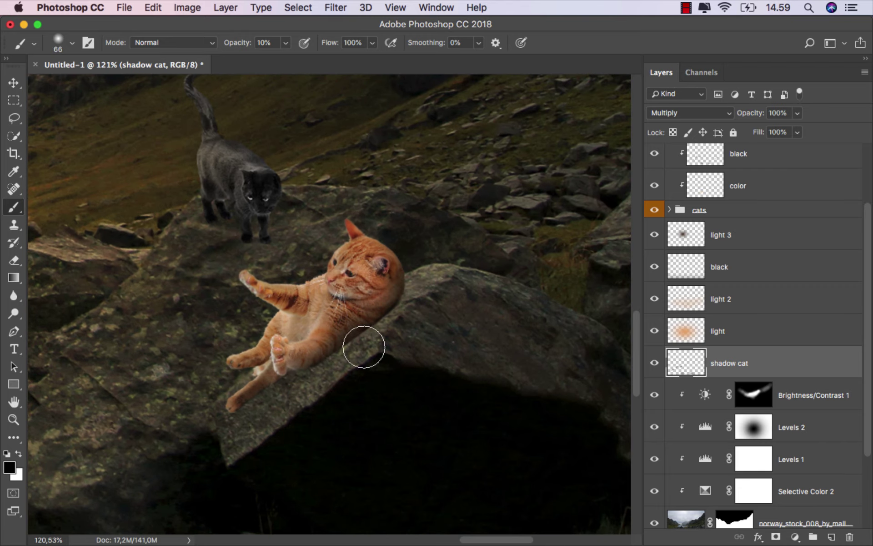
drag(267, 392, 243, 409)
drag(308, 368, 318, 352)
drag(253, 400, 250, 403)
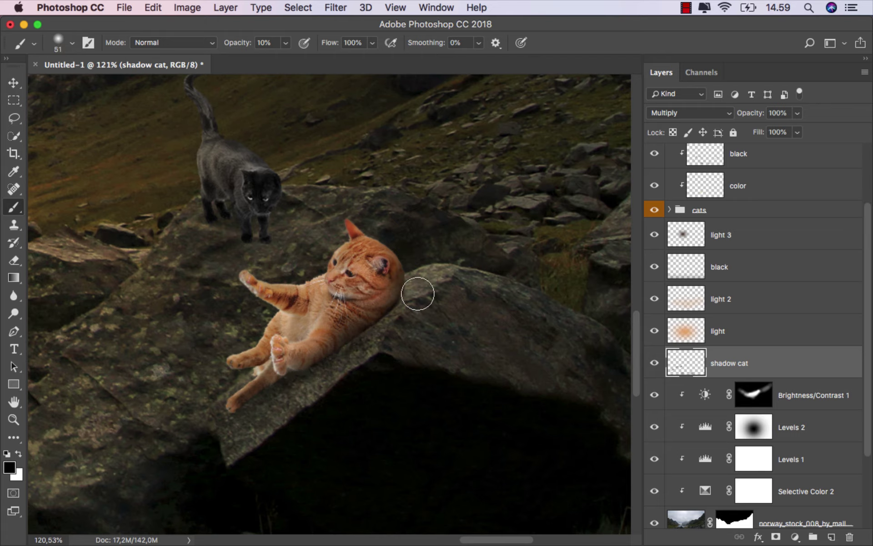
mouse_move(398, 318)
mouse_down()
mouse_move(401, 310)
mouse_move(370, 321)
mouse_move(419, 302)
mouse_move(413, 335)
mouse_move(432, 341)
mouse_move(321, 360)
mouse_move(355, 356)
mouse_up()
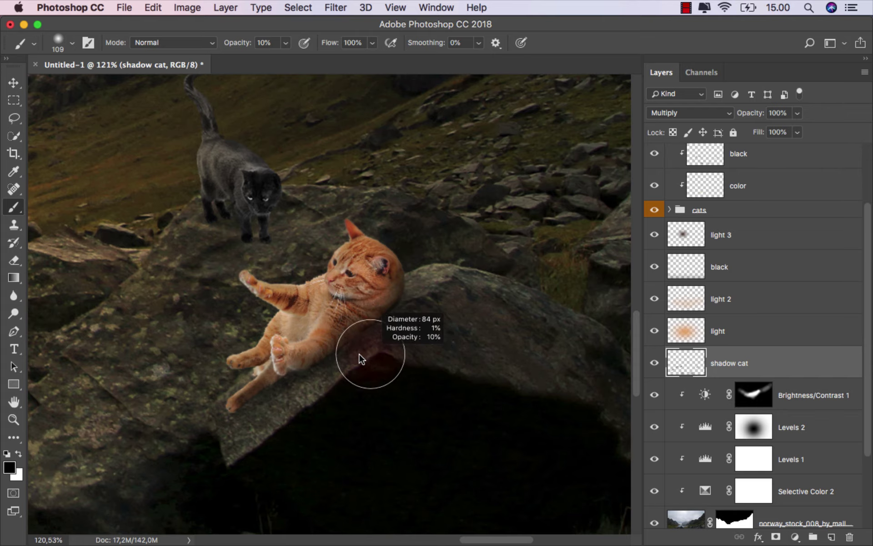
With a ~84 px brush, shade behind the orange cat's head and under the black cat's feet.
drag(454, 341, 493, 353)
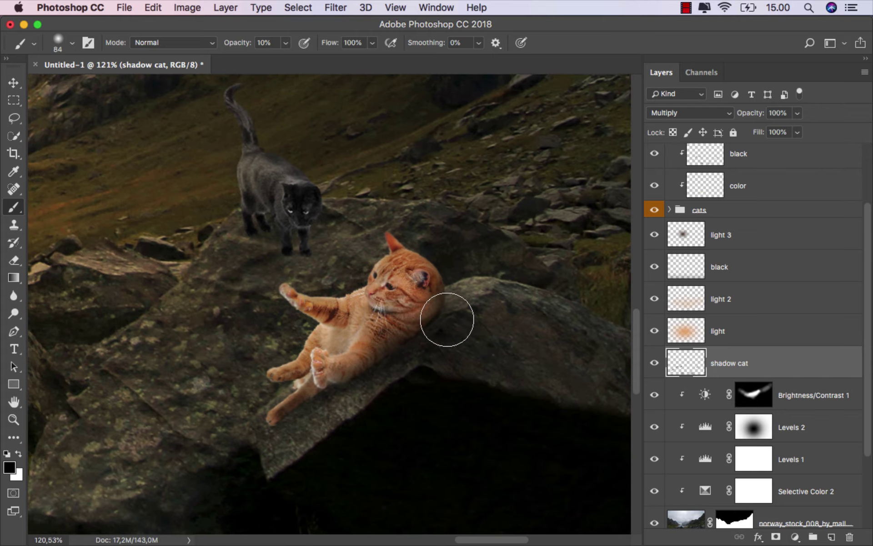
drag(436, 365, 435, 364)
scroll(413, 343, up, 2)
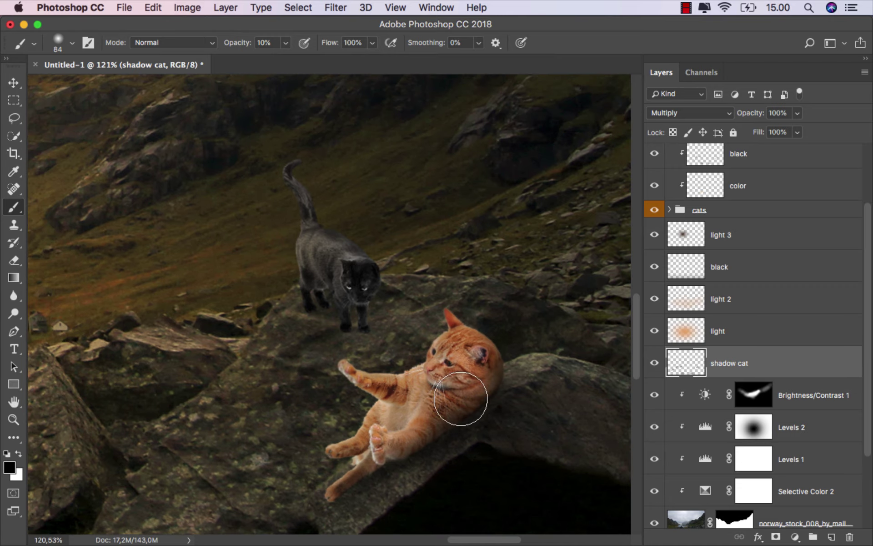
scroll(458, 399, up, 2)
drag(350, 327, 371, 347)
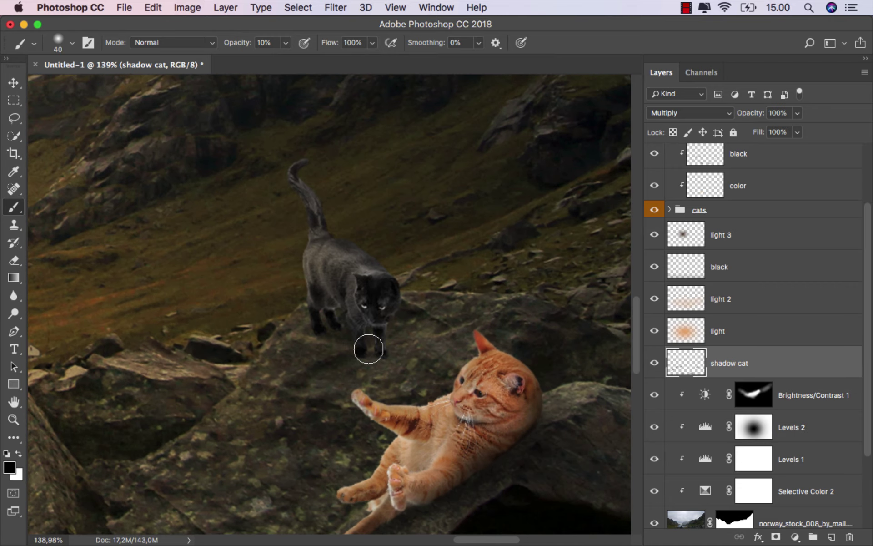
drag(462, 344, 455, 344)
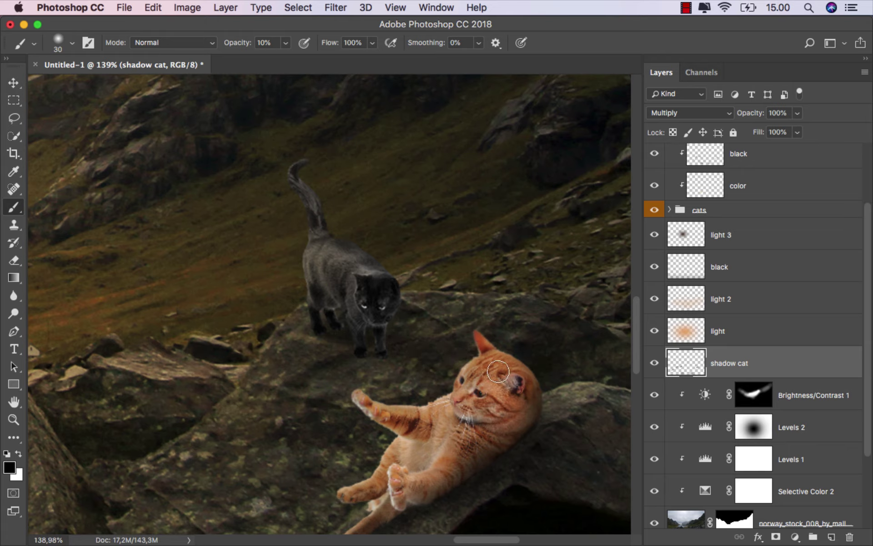
drag(521, 357, 532, 357)
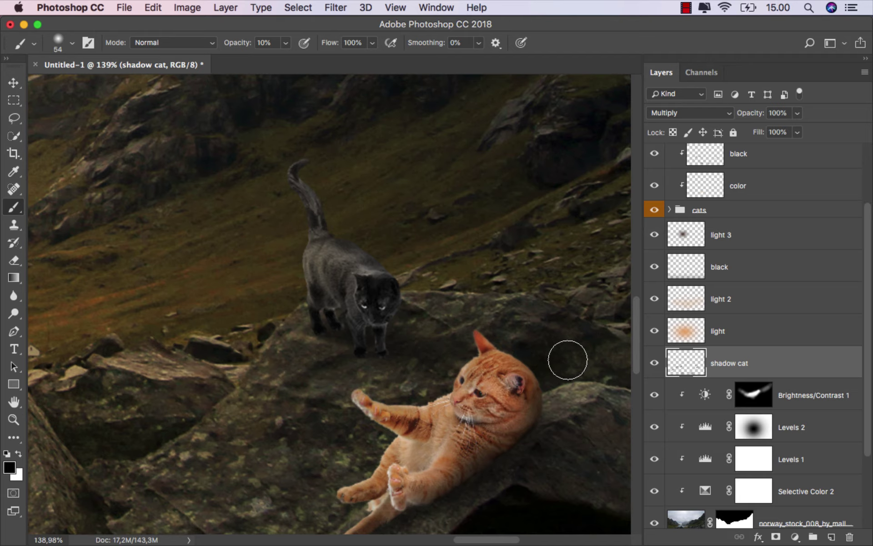
scroll(500, 350, down, 5)
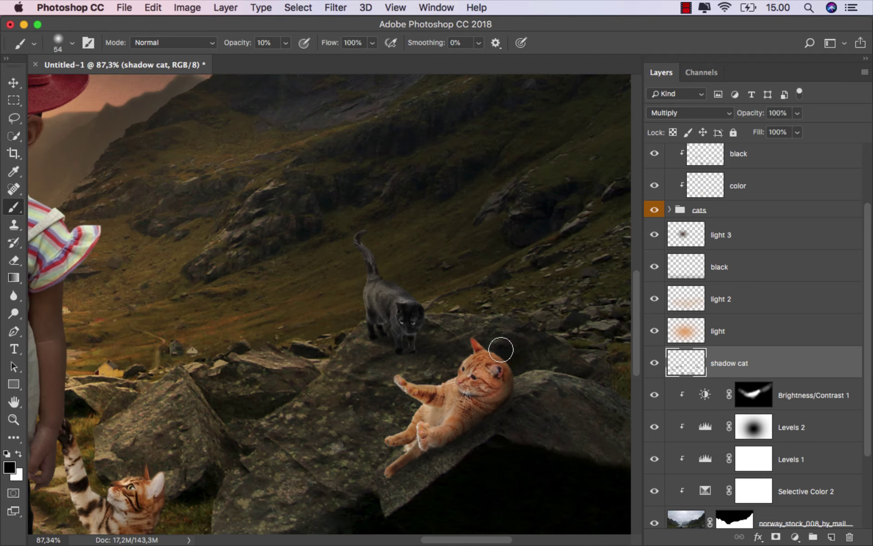
scroll(501, 349, down, 2)
key(ctrl+0)
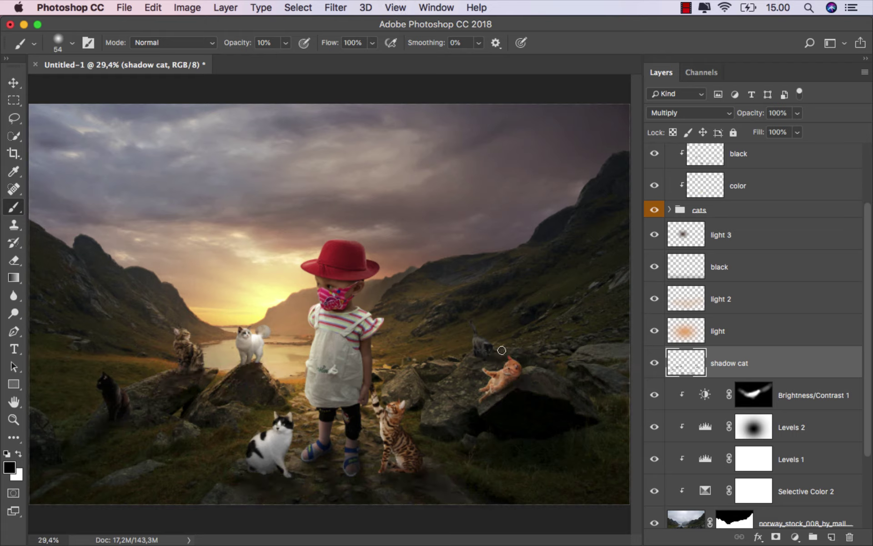
click(655, 364)
drag(531, 411, 569, 411)
drag(242, 409, 218, 409)
scroll(218, 409, down, 1)
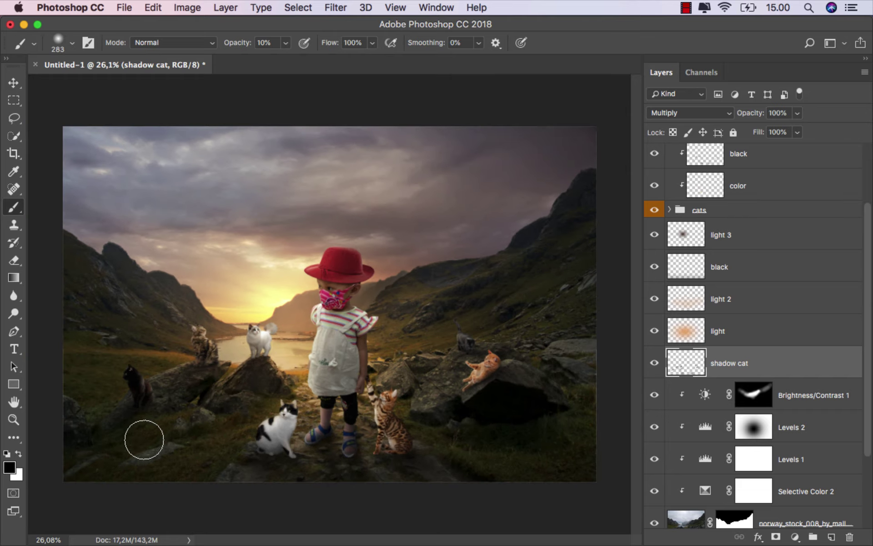
scroll(174, 466, up, 1)
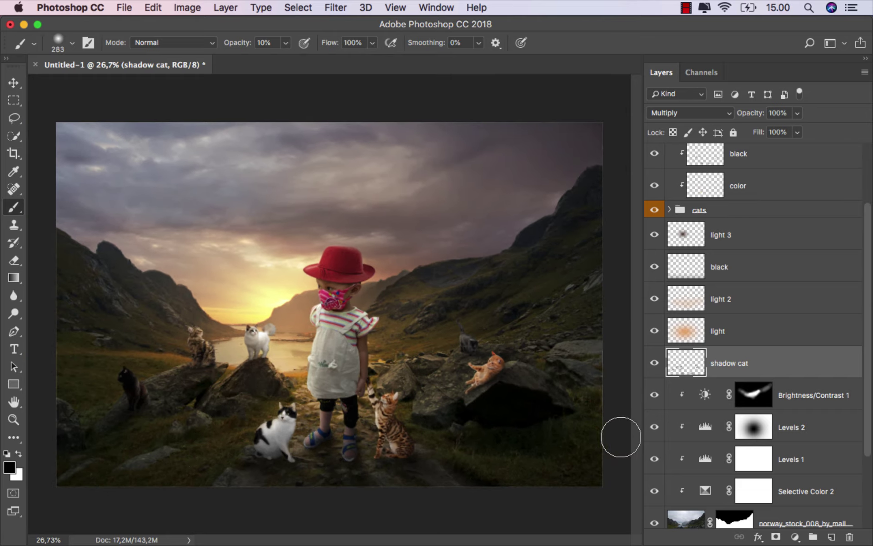
scroll(521, 434, up, 1)
scroll(498, 424, up, 1)
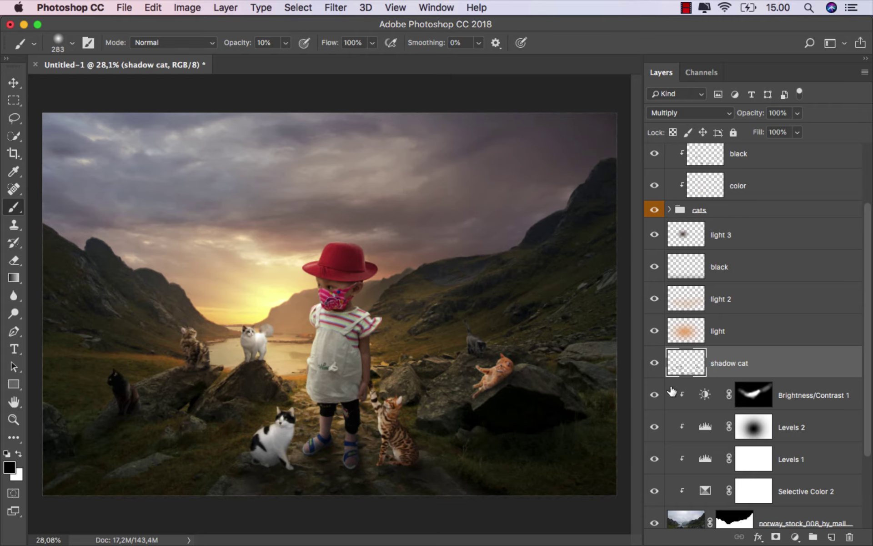
key(v)
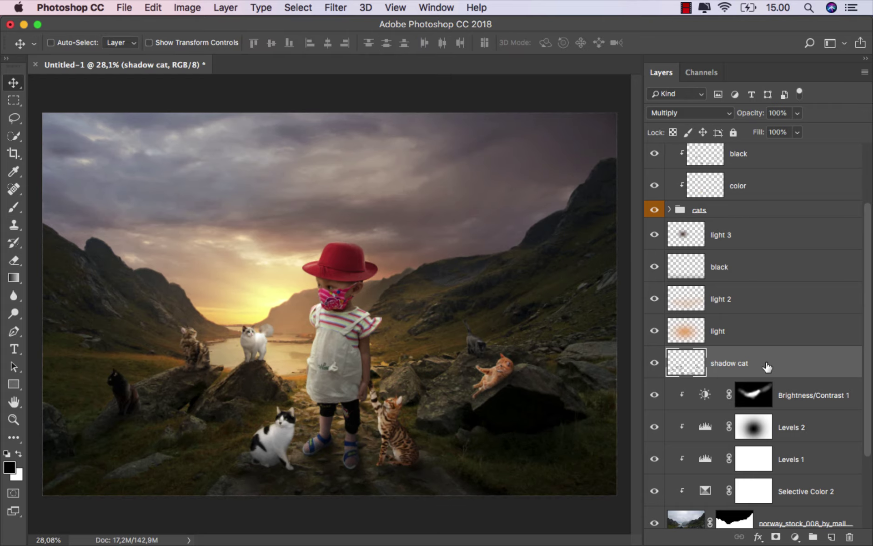
click(654, 362)
Select Gradient Map 1 and add a new Gradient Map adjustment above it.
scroll(852, 255, up, 3)
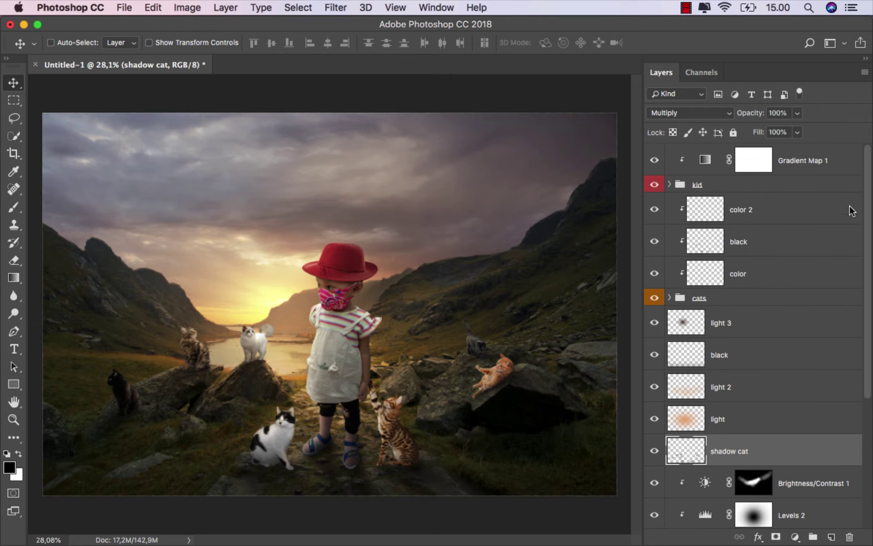
click(808, 160)
key(super+2)
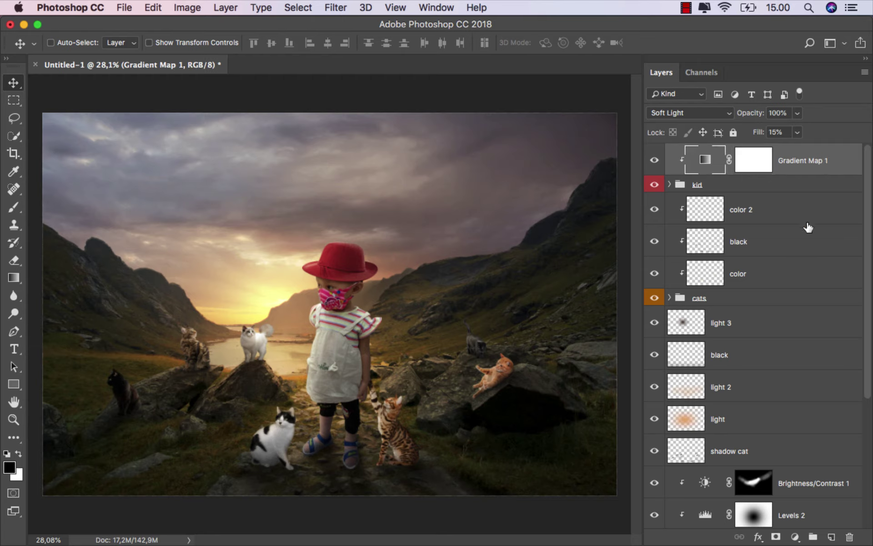
click(794, 532)
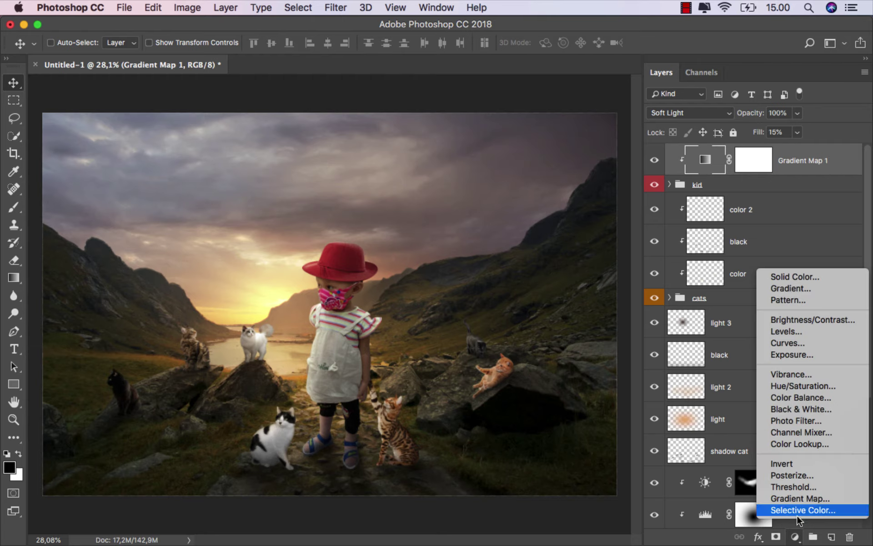
click(808, 498)
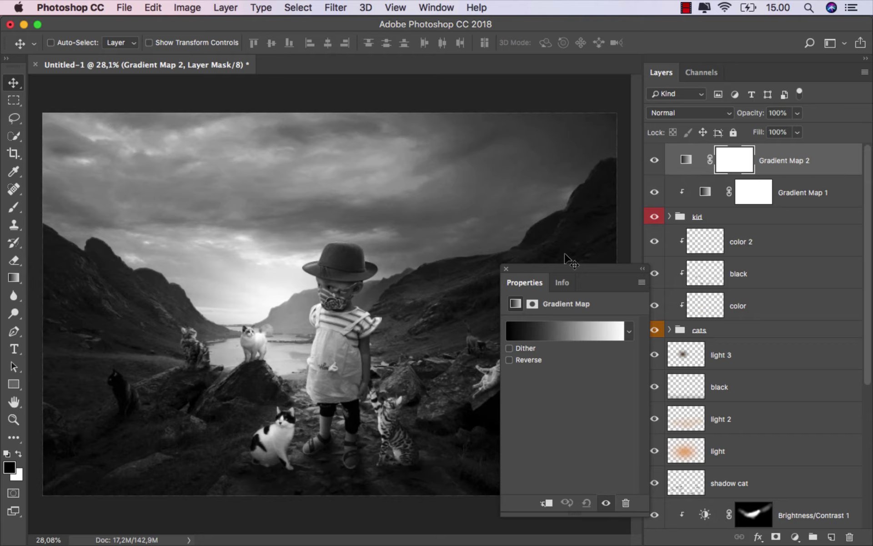
Blend the new gradient map as Soft Light with Fill at 15%.
click(700, 115)
click(698, 267)
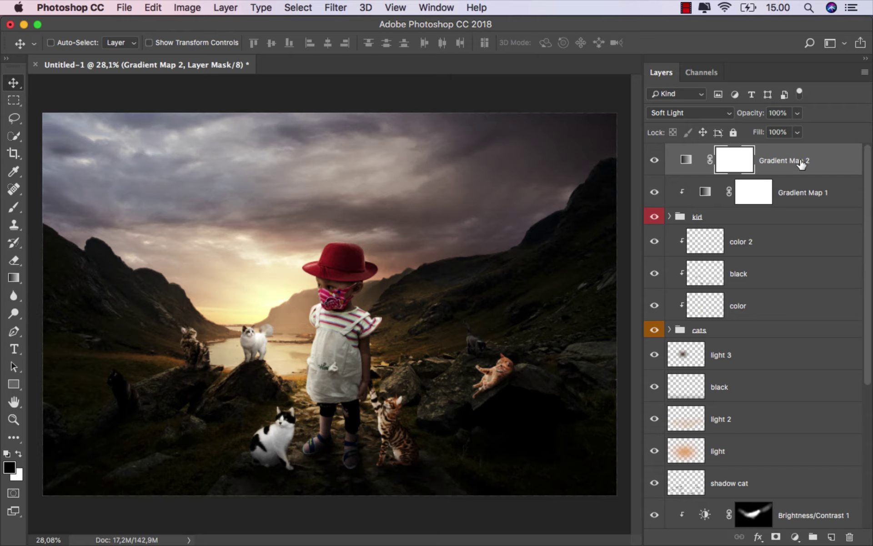
click(801, 163)
click(797, 131)
click(743, 148)
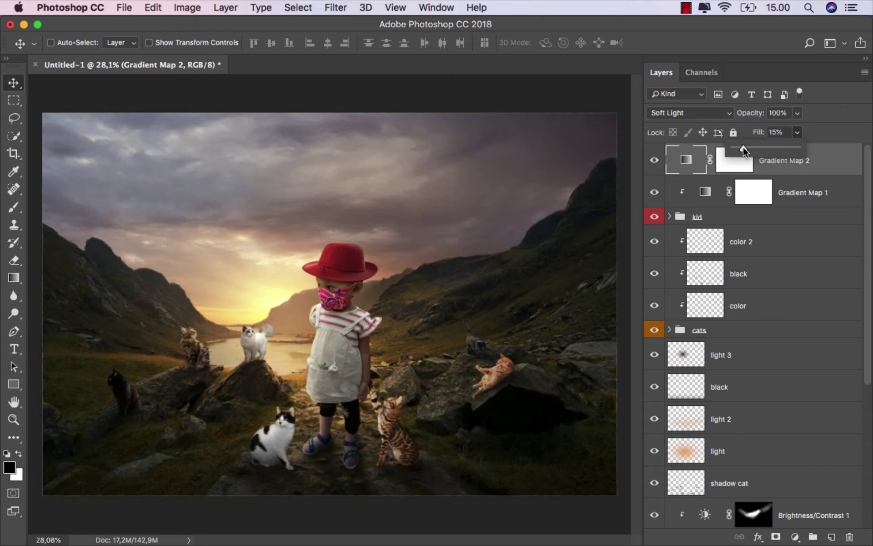
click(785, 162)
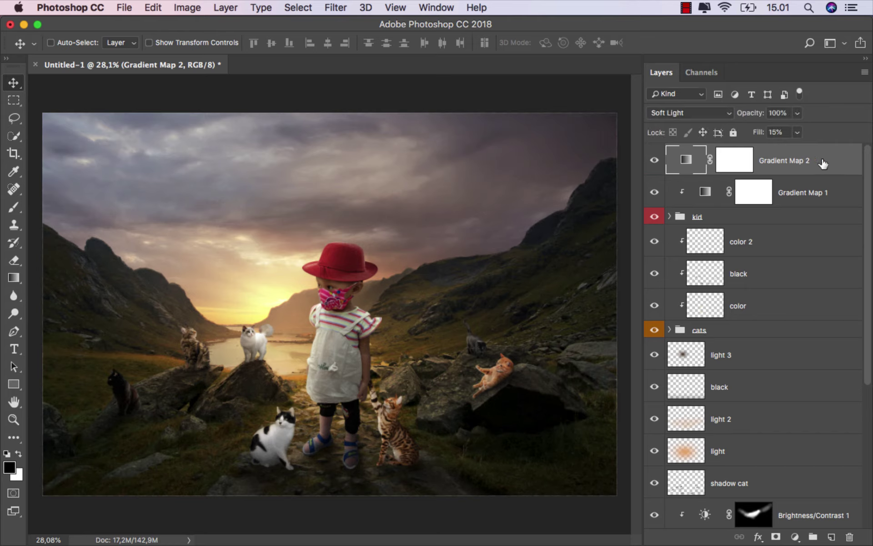
Add a third Gradient Map and reset its gradient presets to the defaults.
click(795, 536)
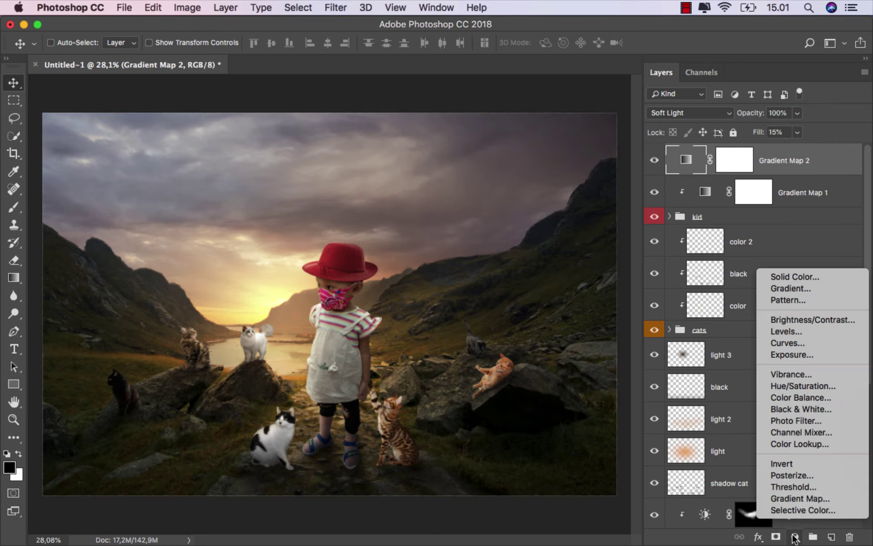
click(773, 498)
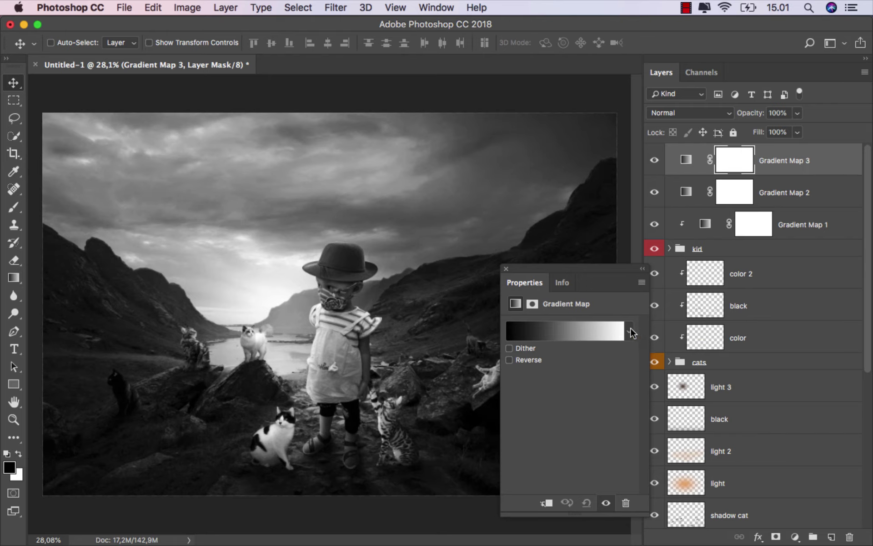
click(629, 330)
click(663, 358)
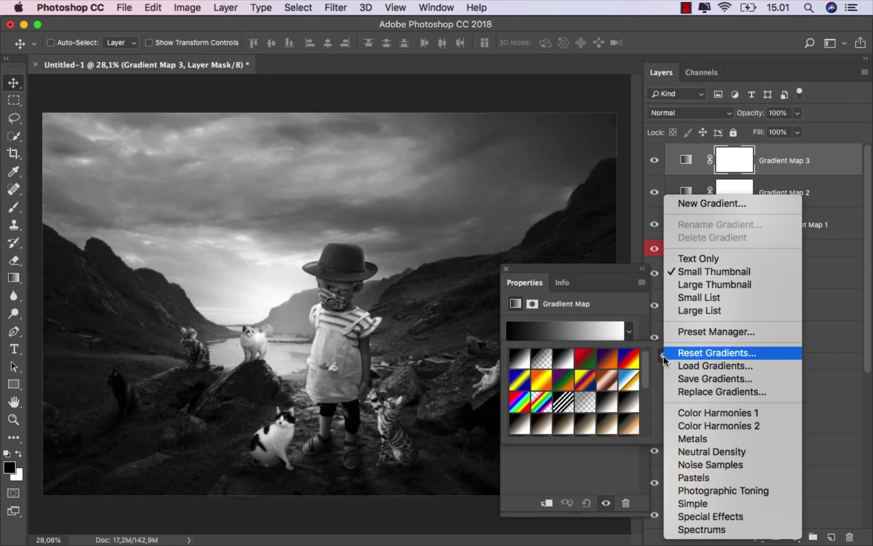
click(695, 354)
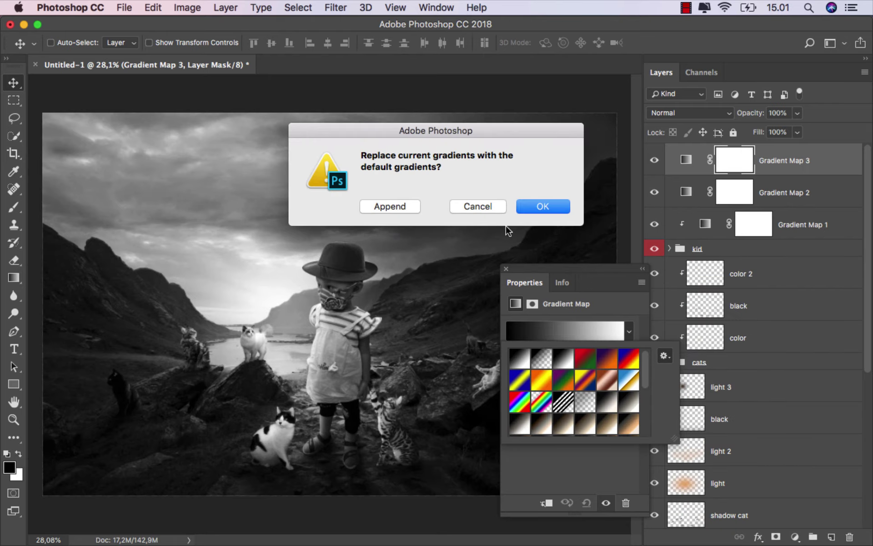
click(542, 207)
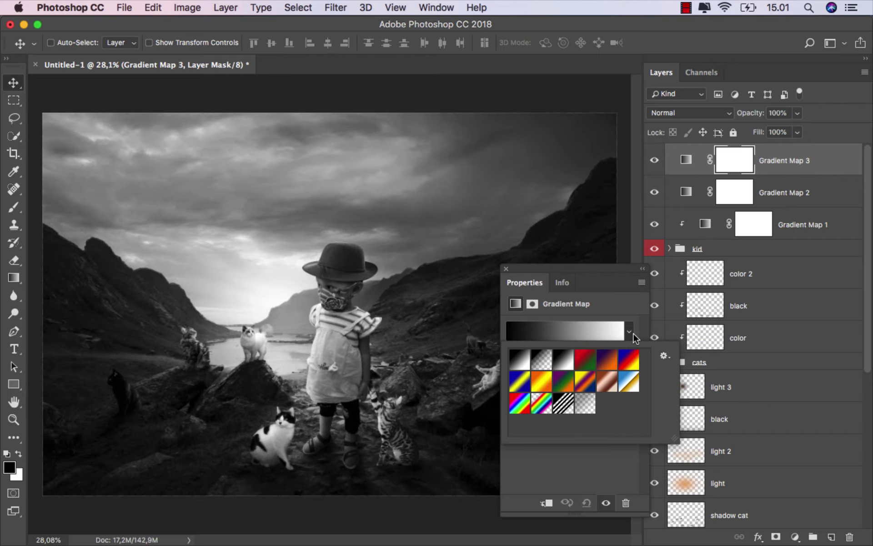
click(598, 323)
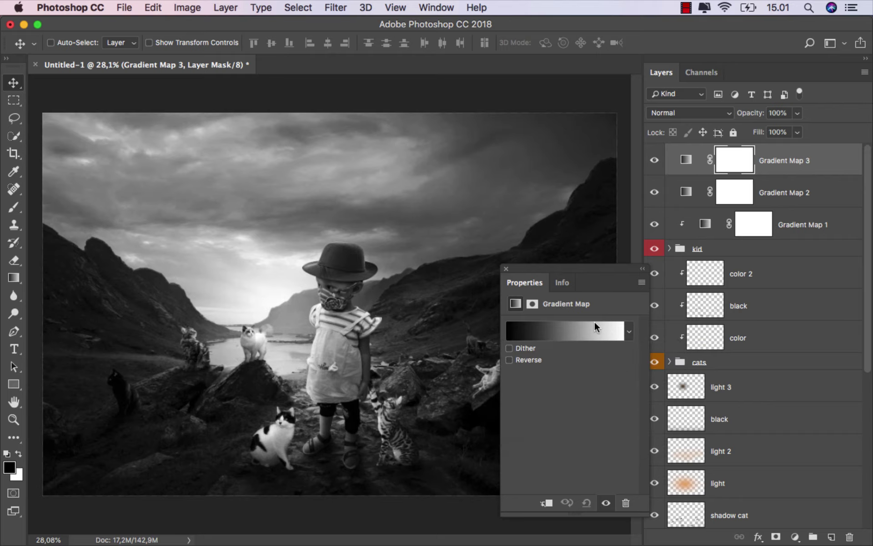
Load the Photographic Toning gradients in the Gradient Editor and apply Gold-Sepia.
click(565, 330)
click(755, 195)
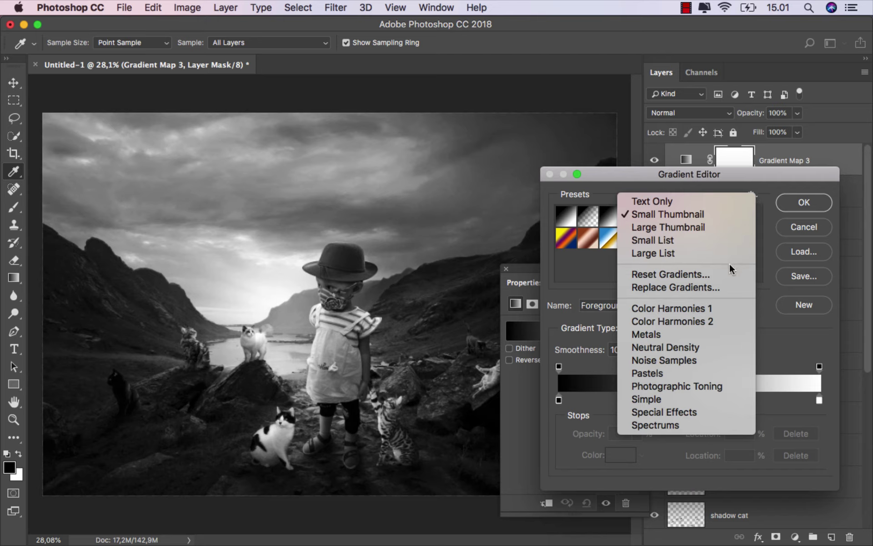
click(718, 386)
click(407, 204)
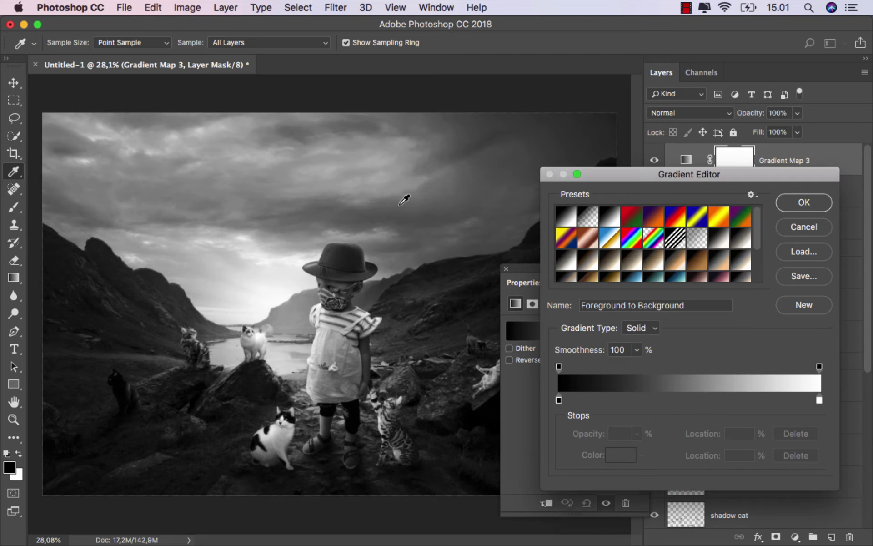
drag(755, 225, 736, 261)
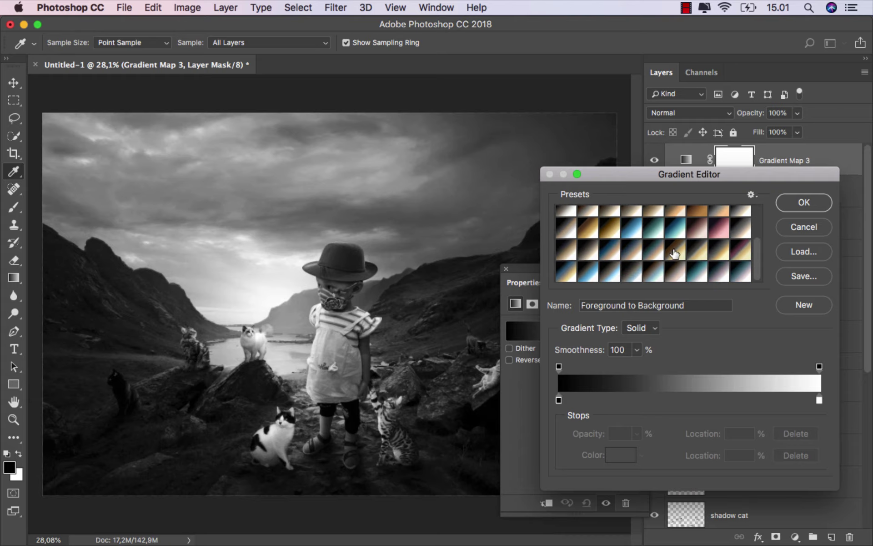
click(674, 253)
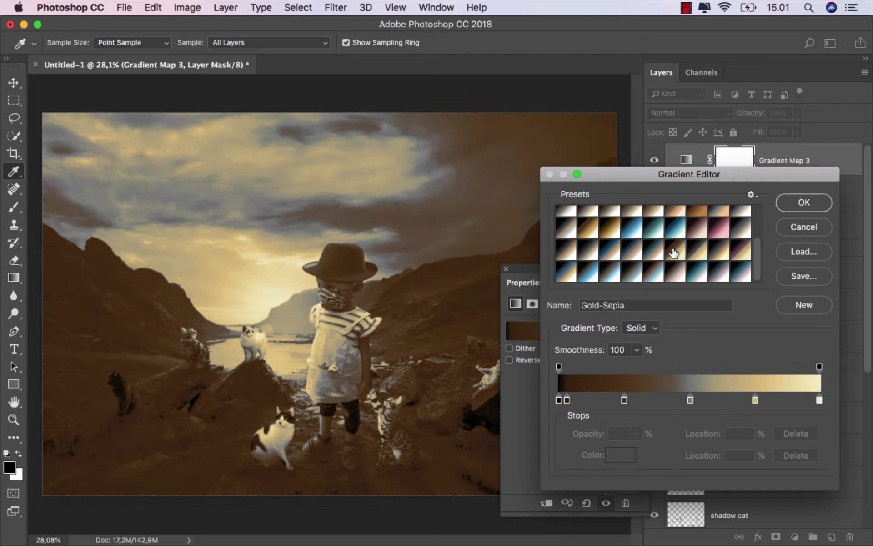
click(795, 204)
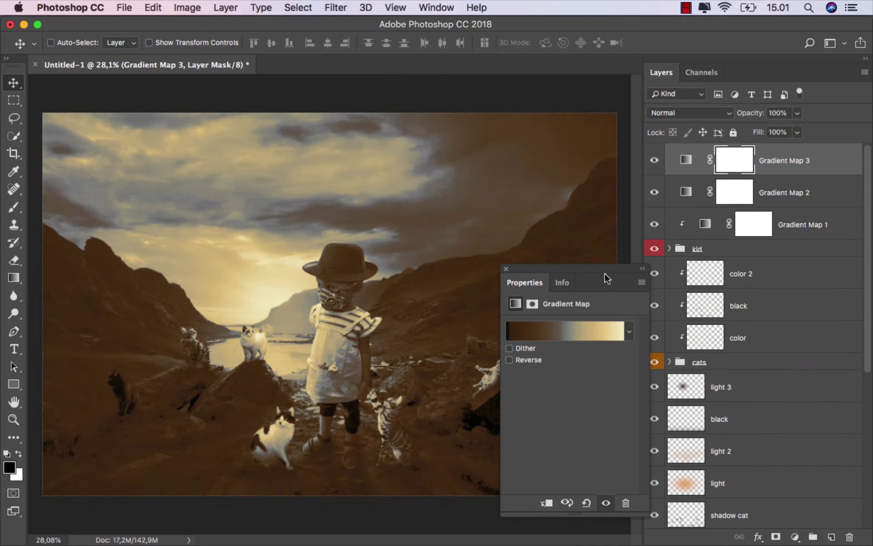
click(506, 269)
Lower the Gold-Sepia gradient map's Fill to 20% and check the result.
key(super+2)
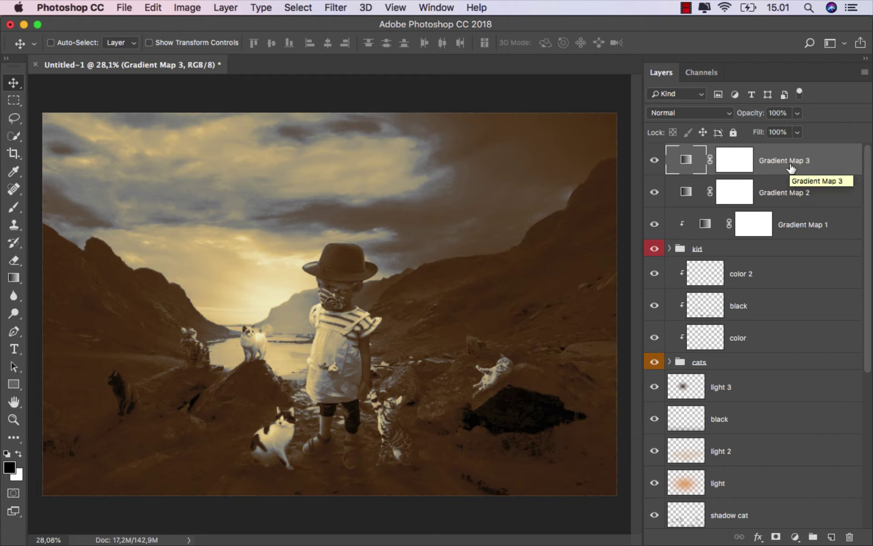
click(796, 133)
drag(768, 146, 746, 145)
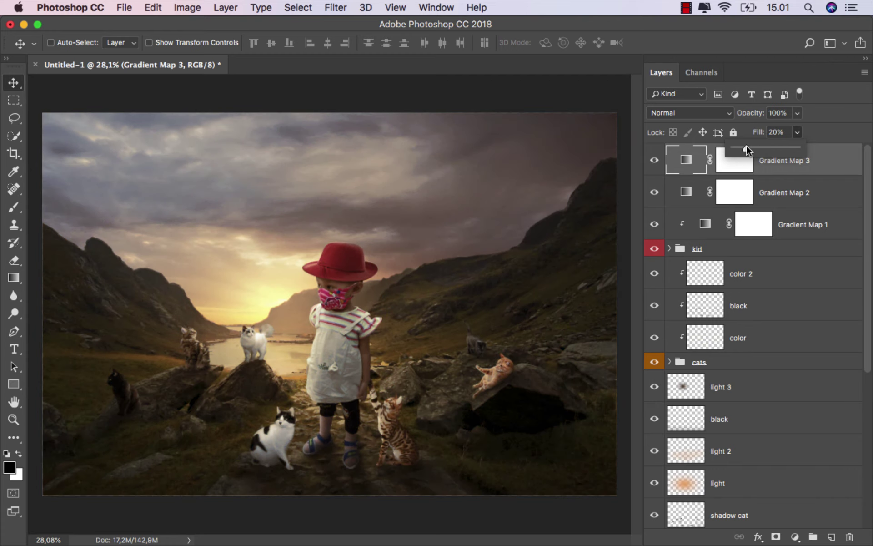
click(768, 176)
click(653, 160)
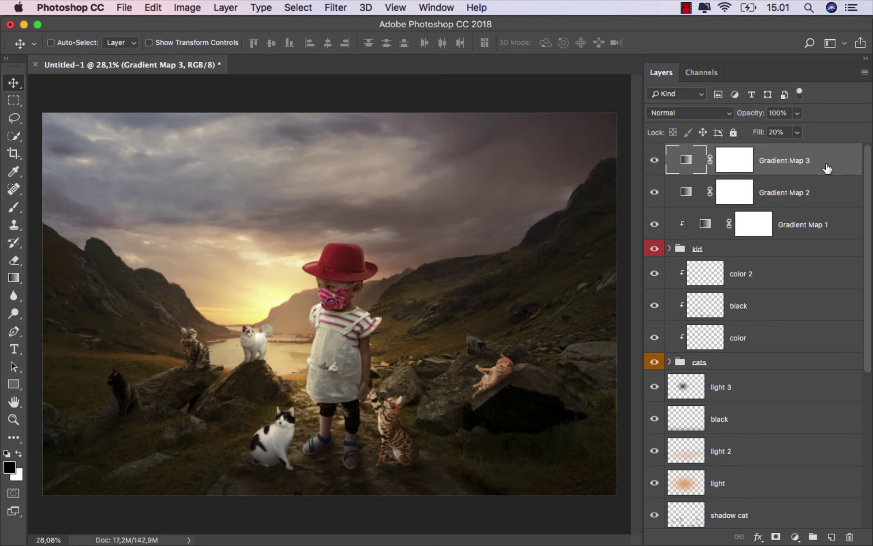
Add a radial, reversed Gradient Fill at 300% scale, shifted lower on the image.
click(795, 535)
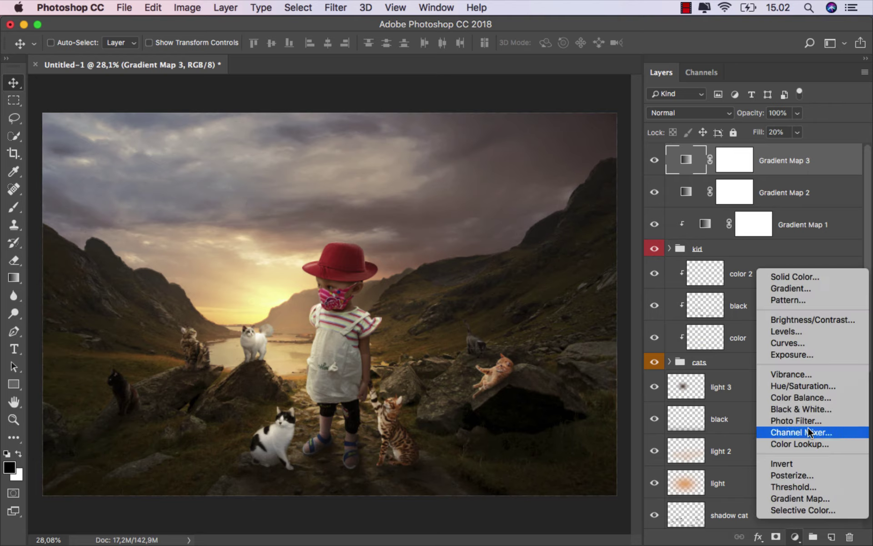
click(814, 285)
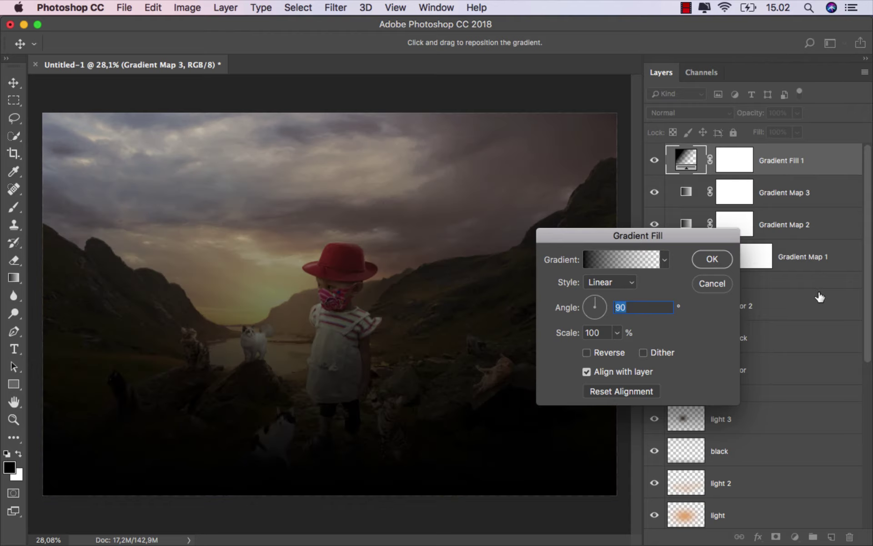
click(608, 282)
click(604, 292)
click(587, 353)
click(566, 334)
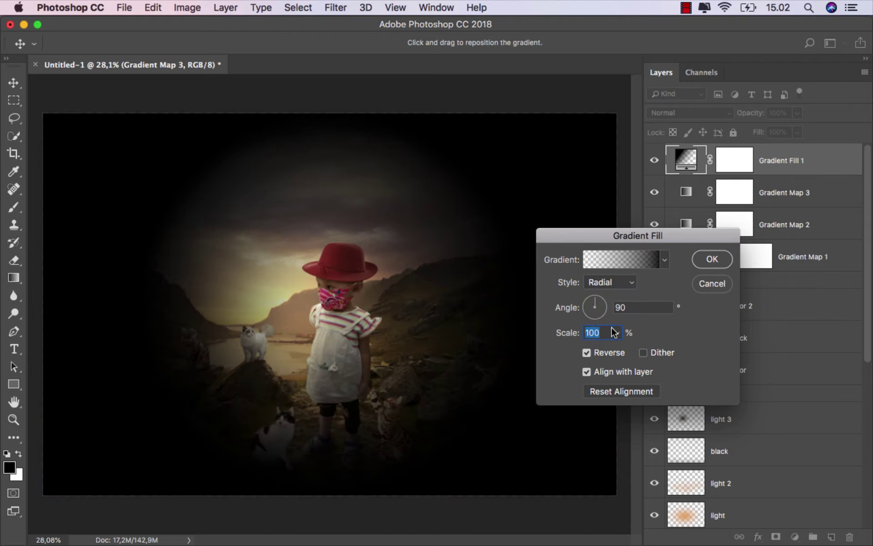
text(300)
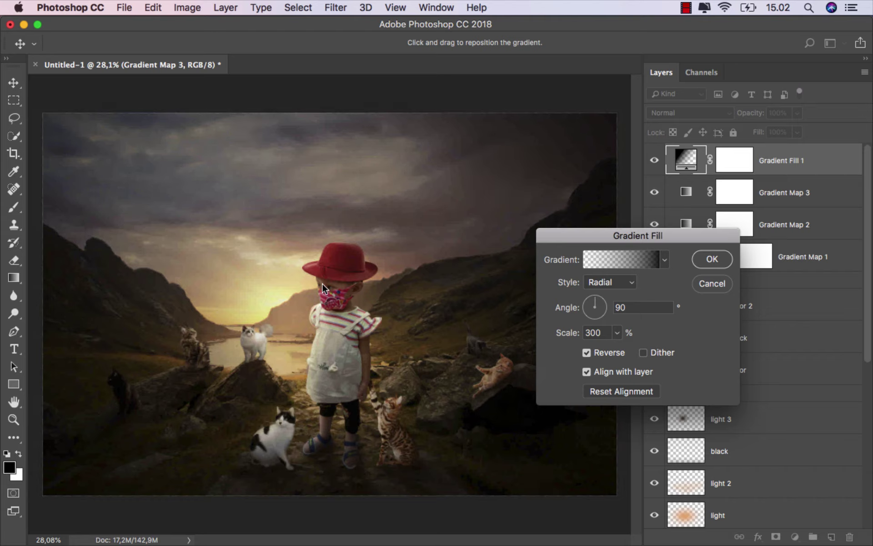
drag(323, 293, 332, 352)
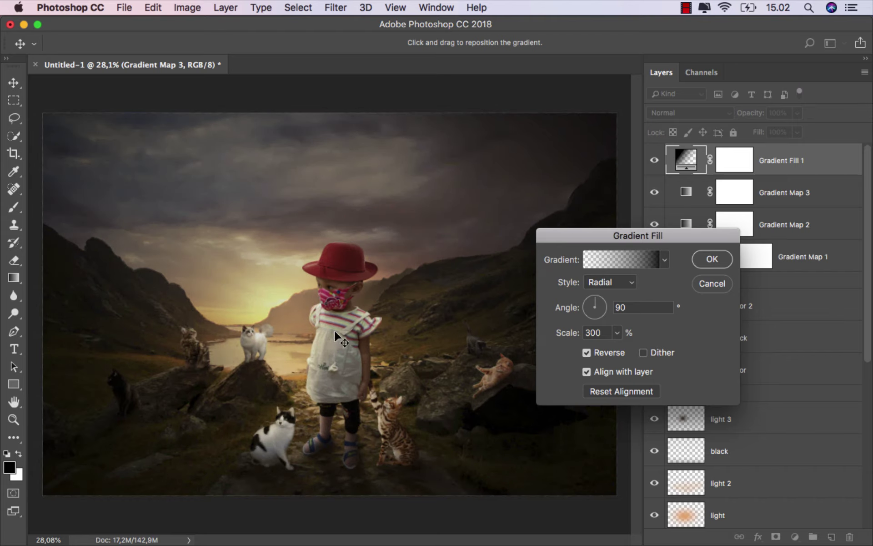
click(711, 259)
Blend the Gradient Fill 1 layer as Soft Light with Fill at 20%.
click(678, 116)
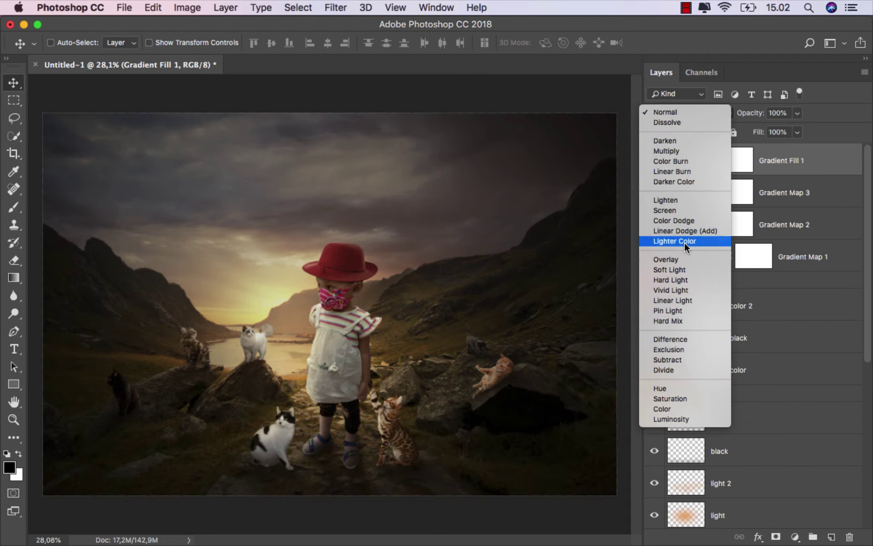
click(685, 269)
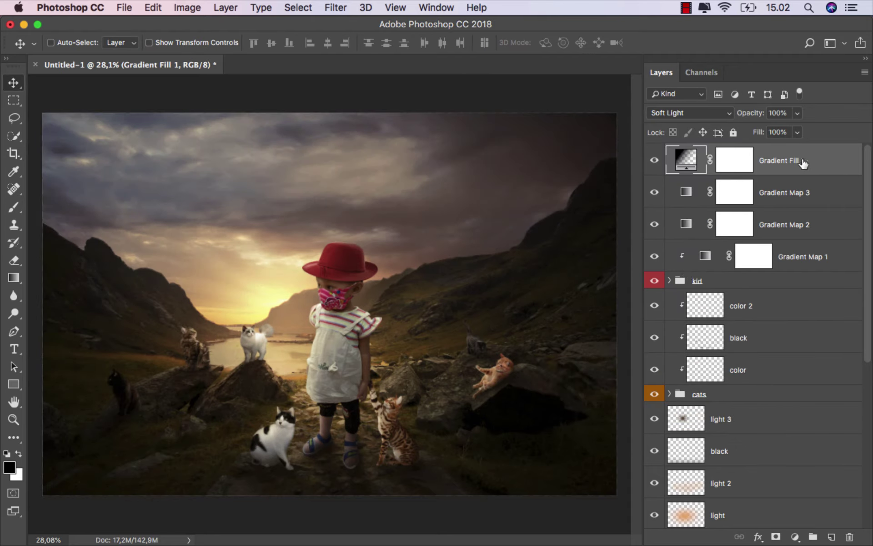
click(796, 135)
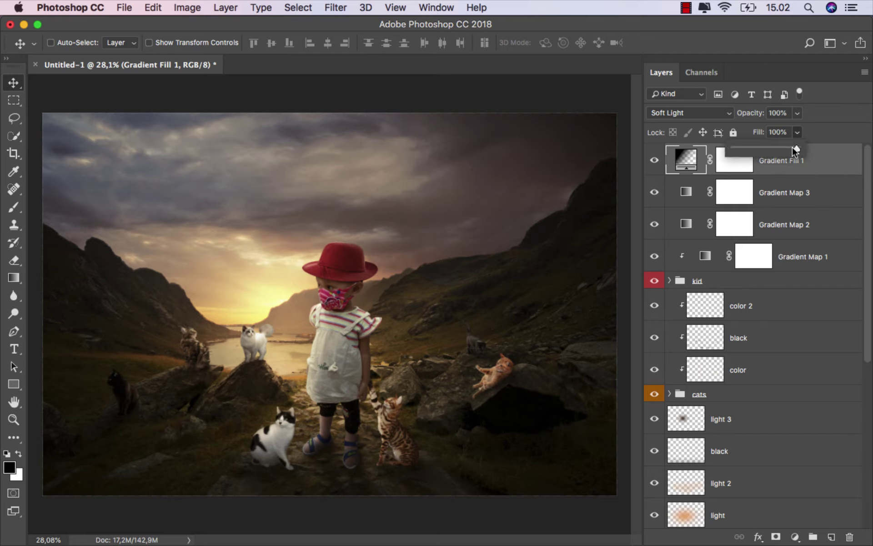
drag(751, 148, 745, 149)
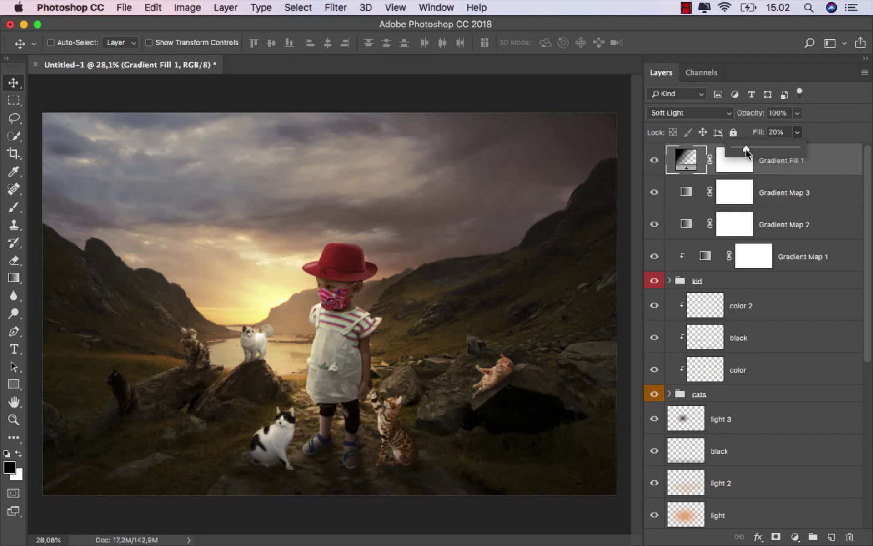
click(764, 174)
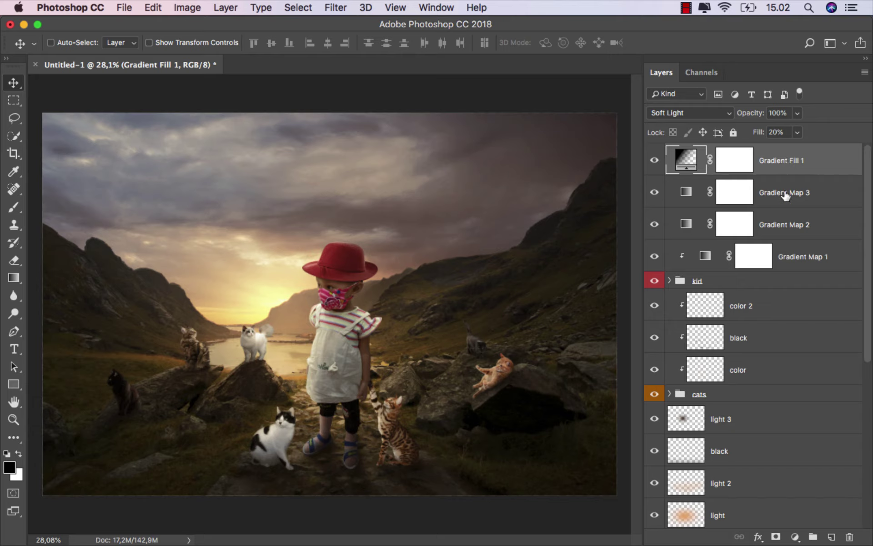
click(795, 537)
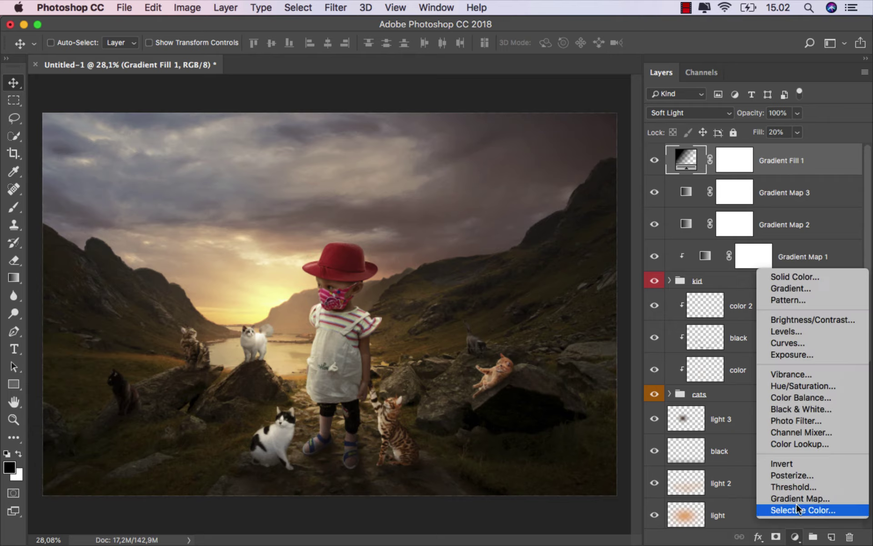
Add a Curves adjustment with a mid-curve point nudged up to lift the midtones.
click(817, 344)
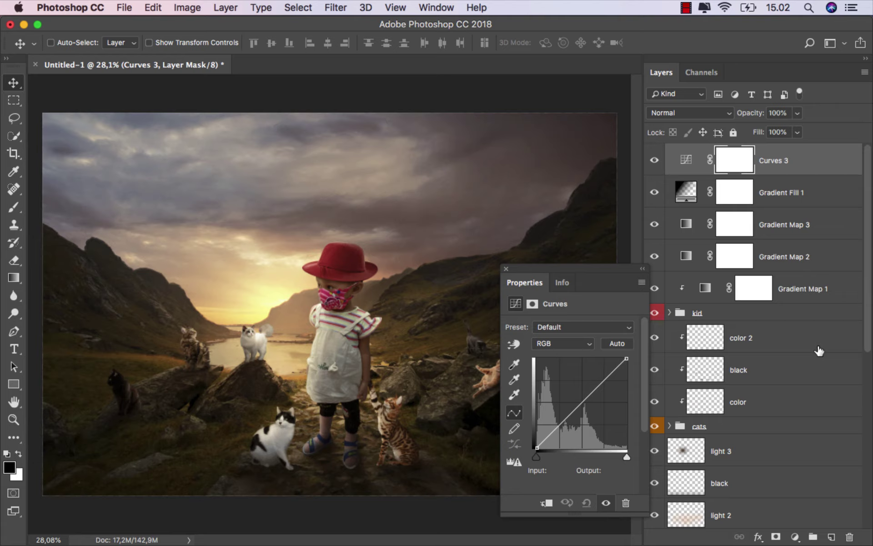
click(582, 402)
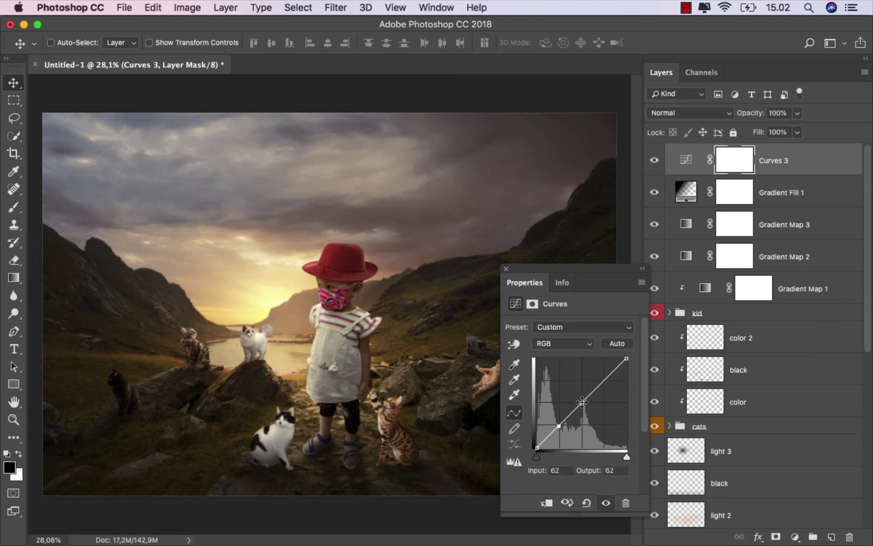
drag(581, 402, 605, 376)
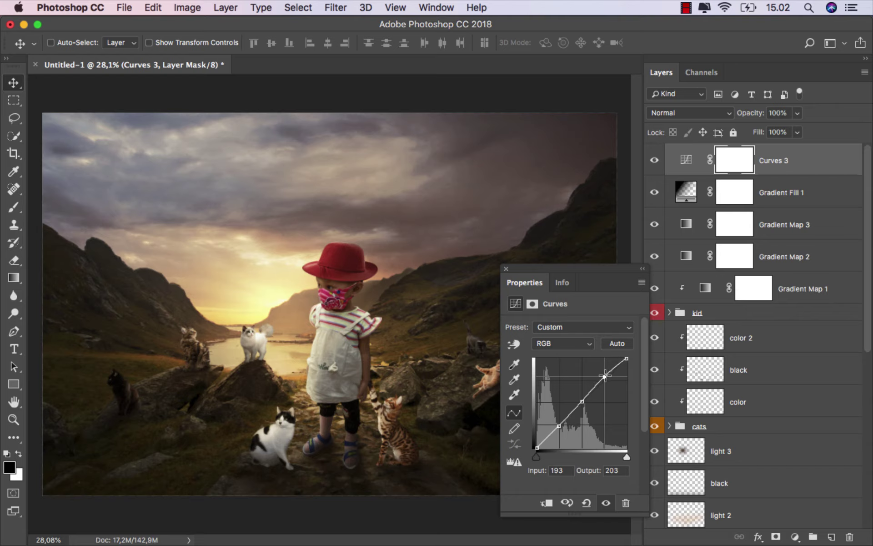
click(655, 160)
click(814, 165)
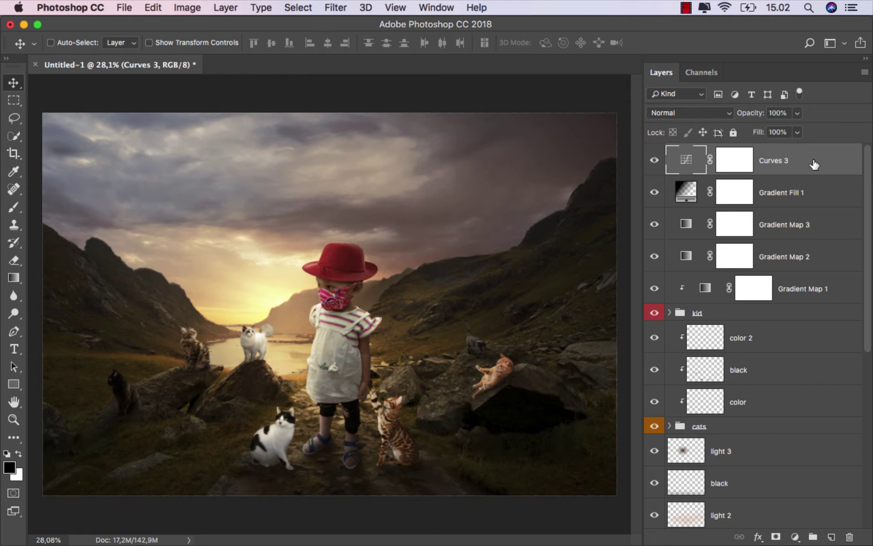
click(795, 536)
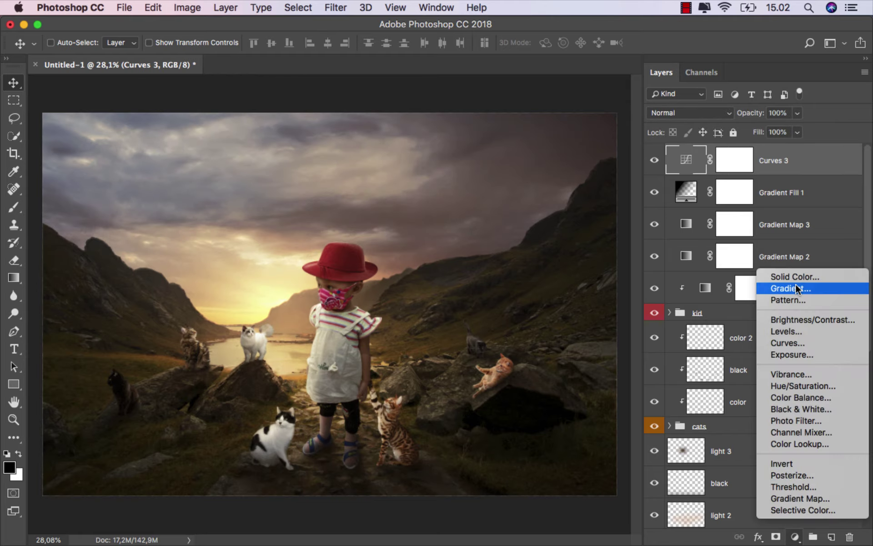
Add a Solid Color fill layer in a very dark, near-black blue.
click(777, 275)
click(633, 378)
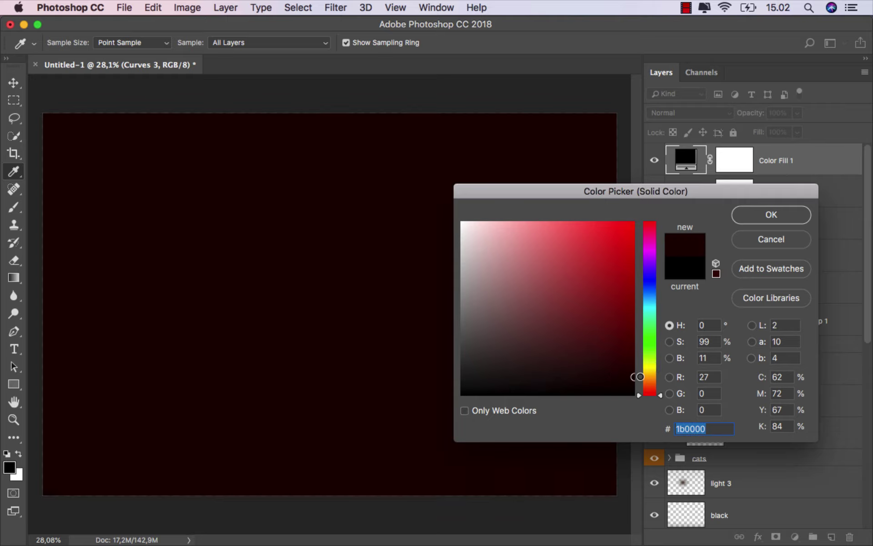
drag(653, 301, 661, 280)
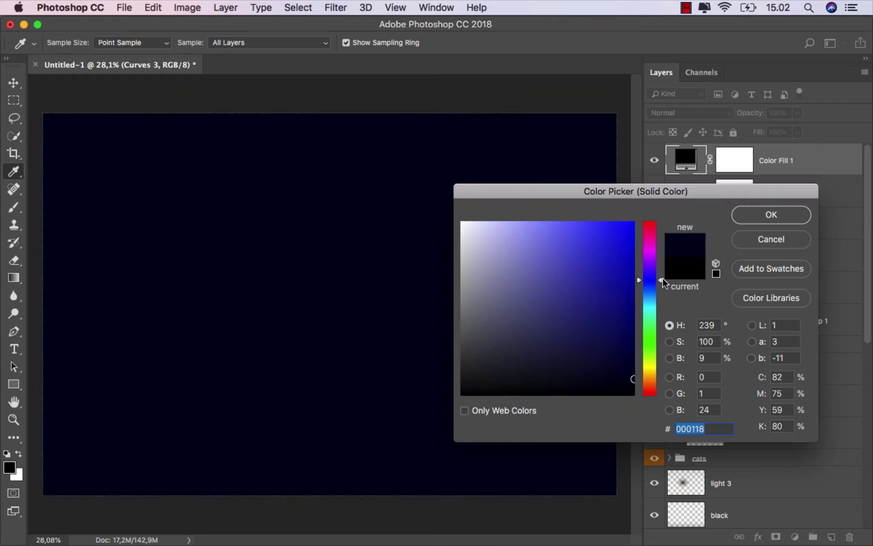
click(633, 386)
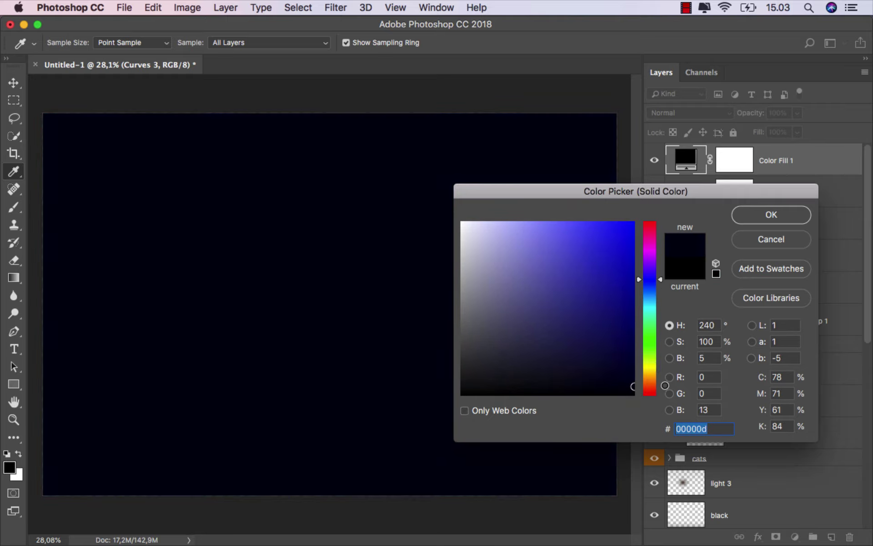
click(770, 214)
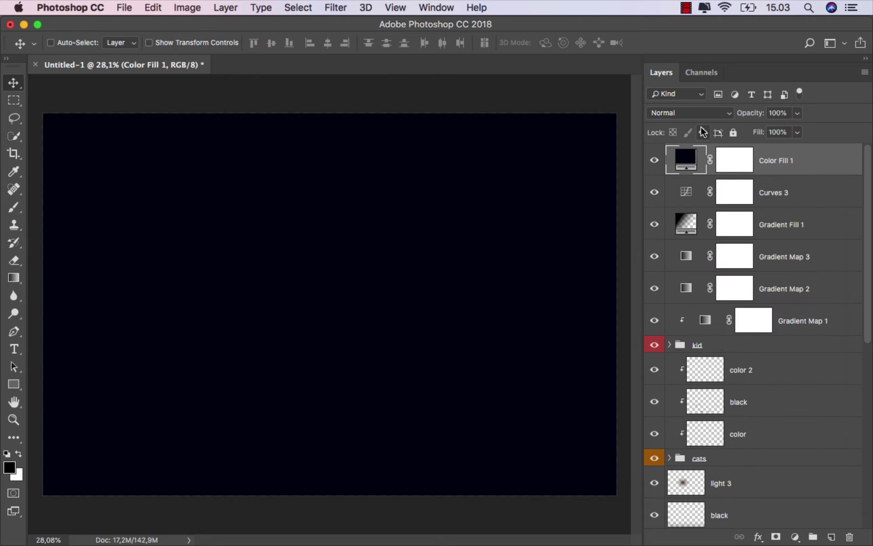
Blend the colour fill as Exclusion with Fill at 65%.
click(687, 113)
click(690, 349)
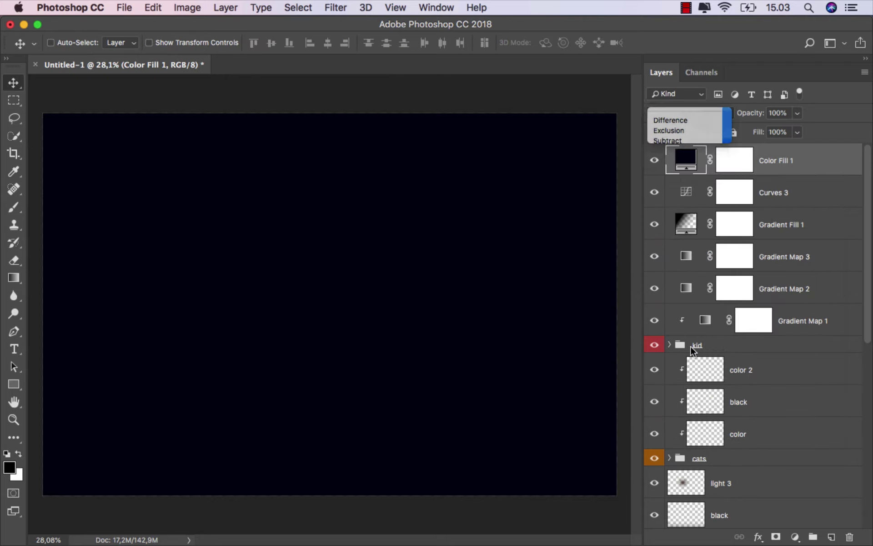
click(655, 161)
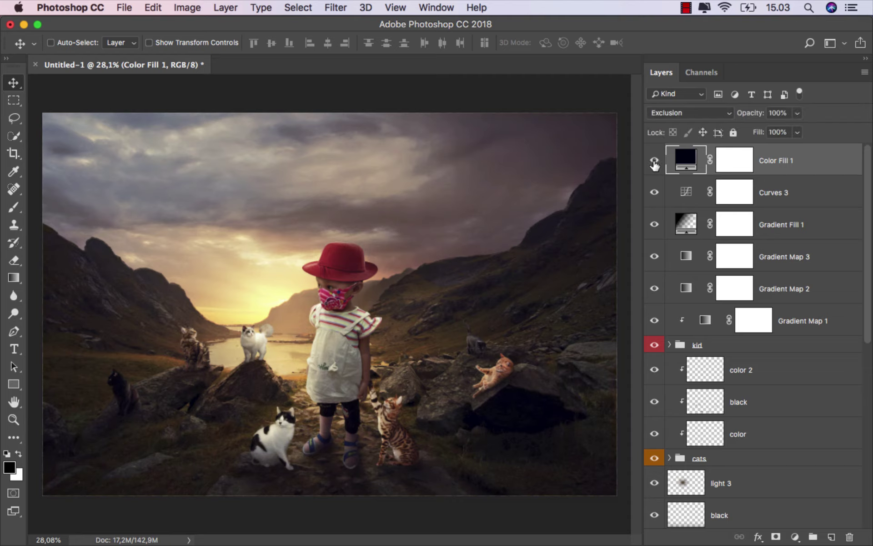
click(797, 133)
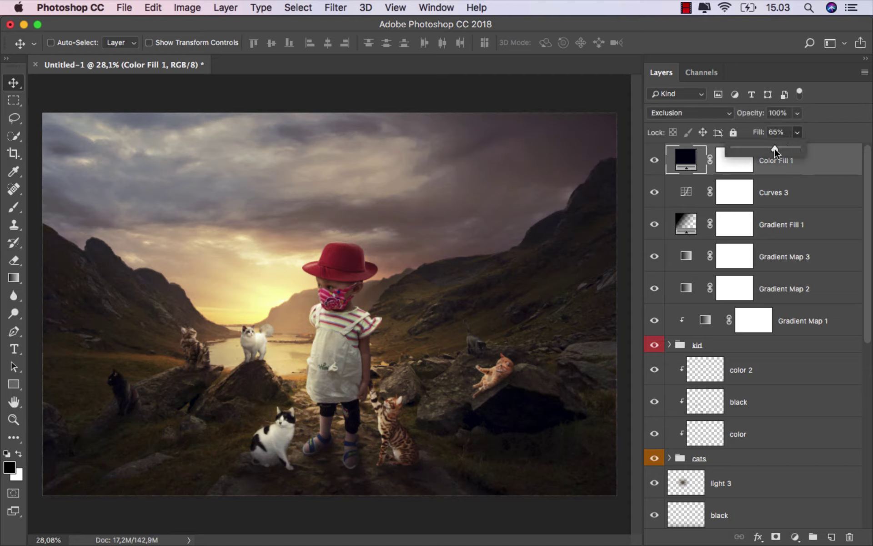
click(654, 160)
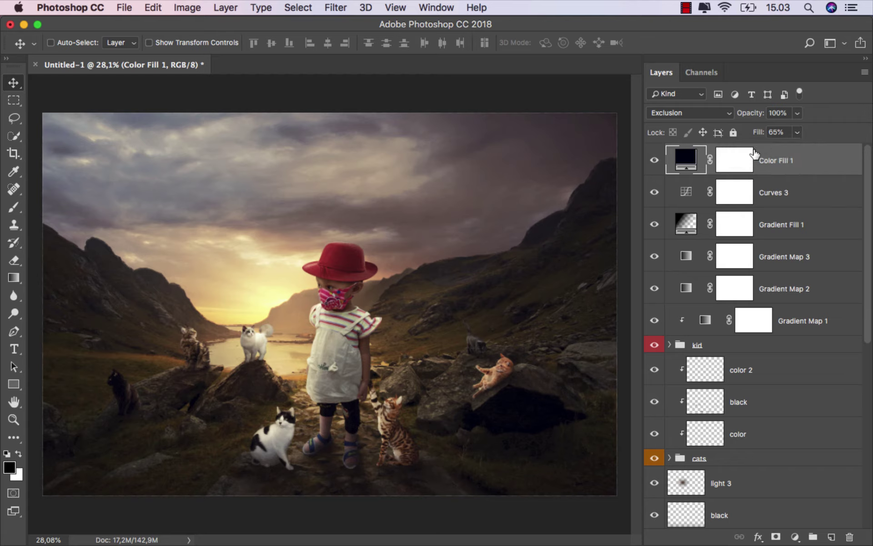
Save the composite as ok.jpg in JPEG format at maximum quality 12.
click(124, 8)
click(186, 152)
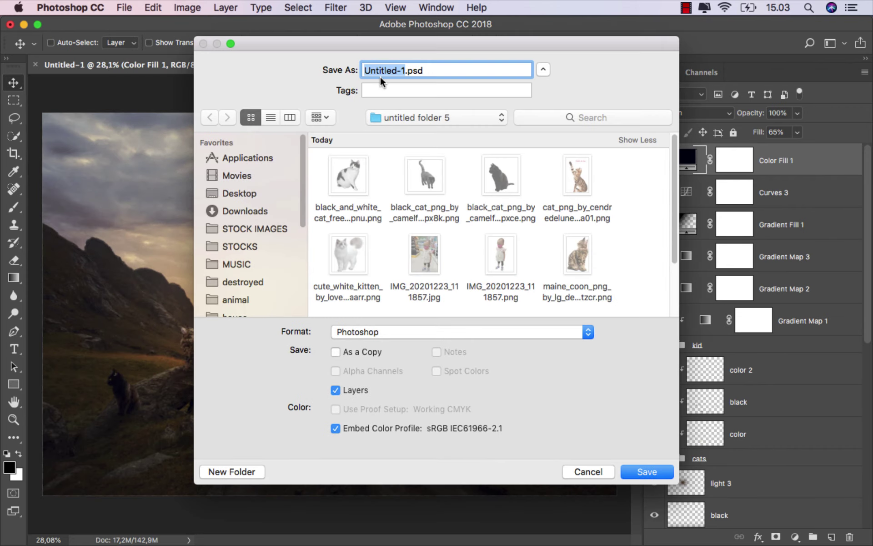
text(ok)
click(388, 325)
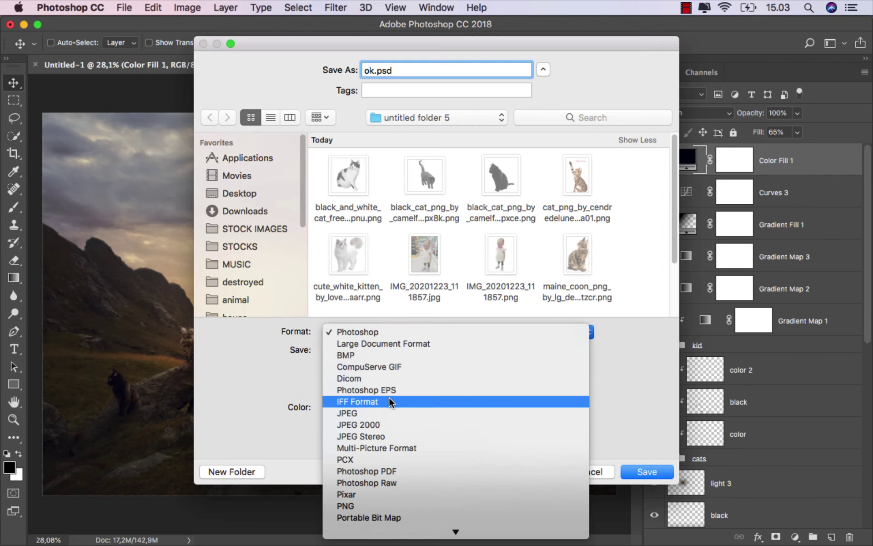
click(388, 413)
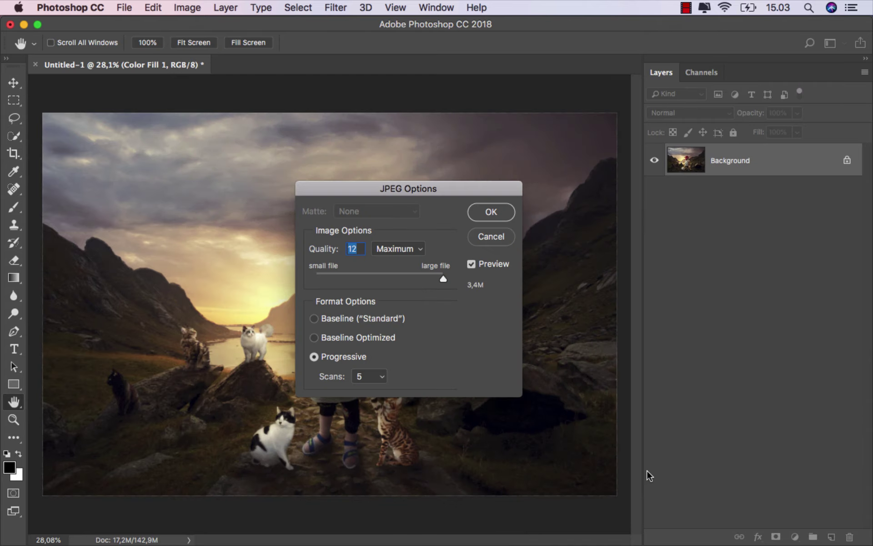
click(489, 212)
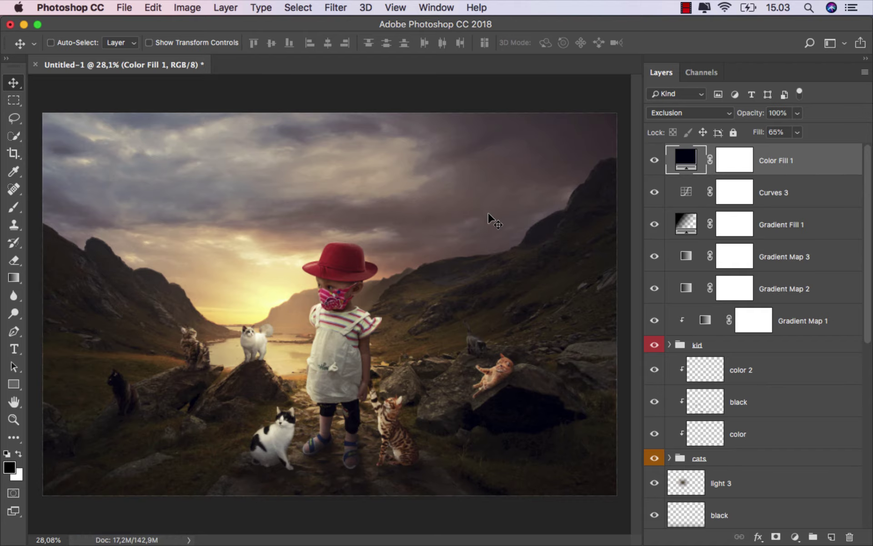
click(330, 523)
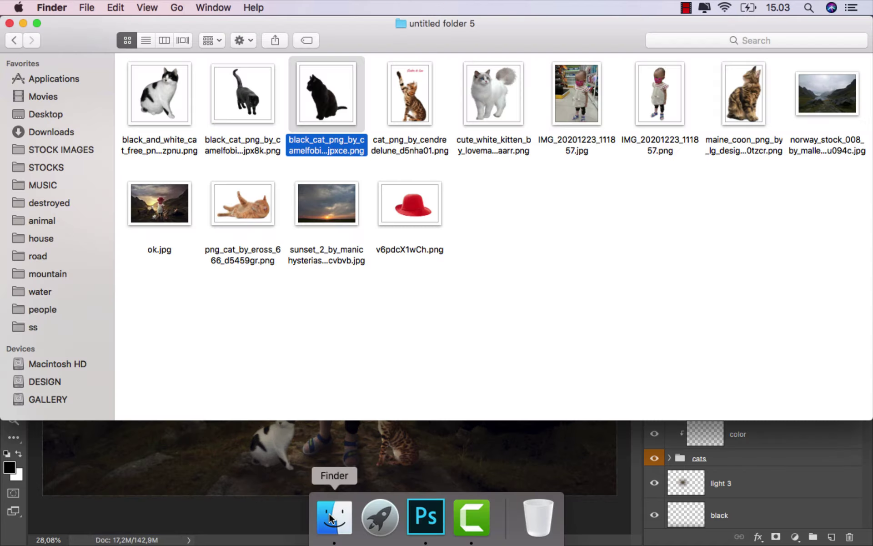
Open ok.jpg in Quick Look and move the preview window up.
click(160, 193)
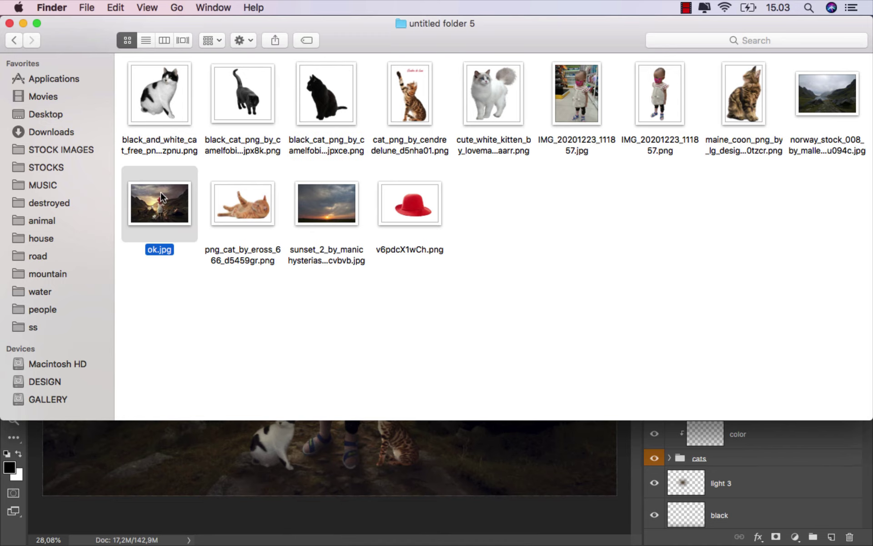
key(space)
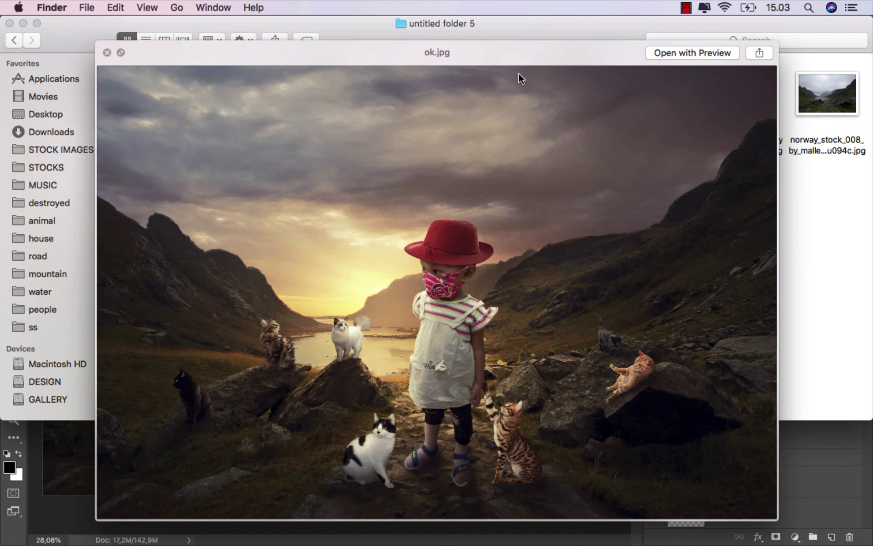
drag(518, 78, 517, 38)
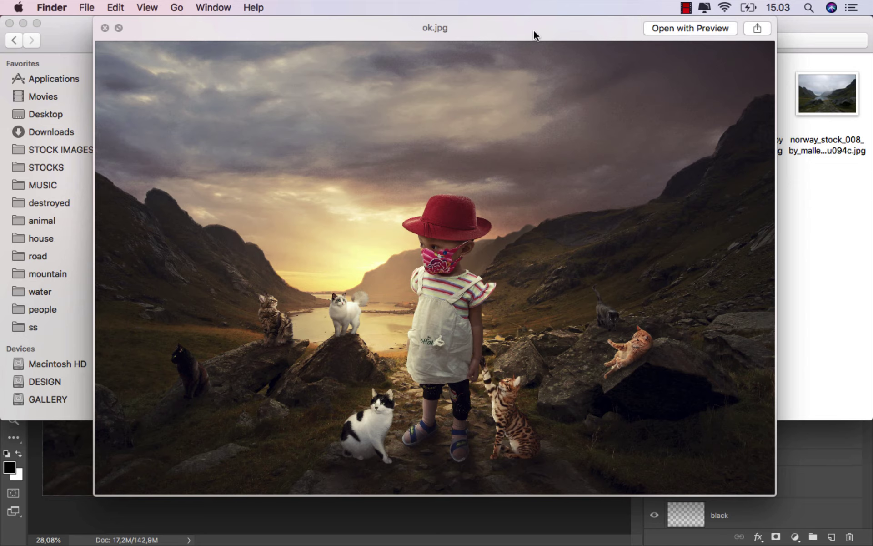